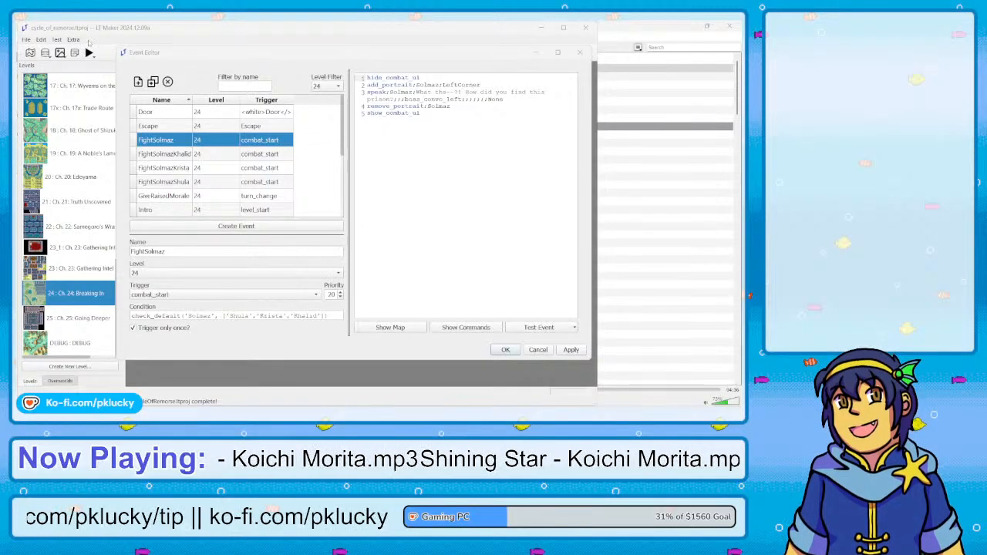
right_click(75, 43)
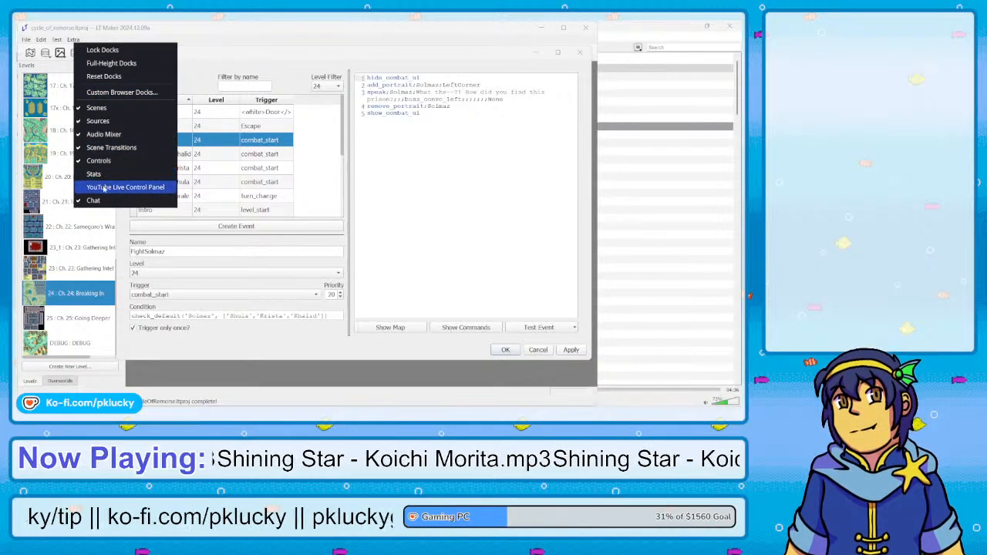
left_click(104, 188)
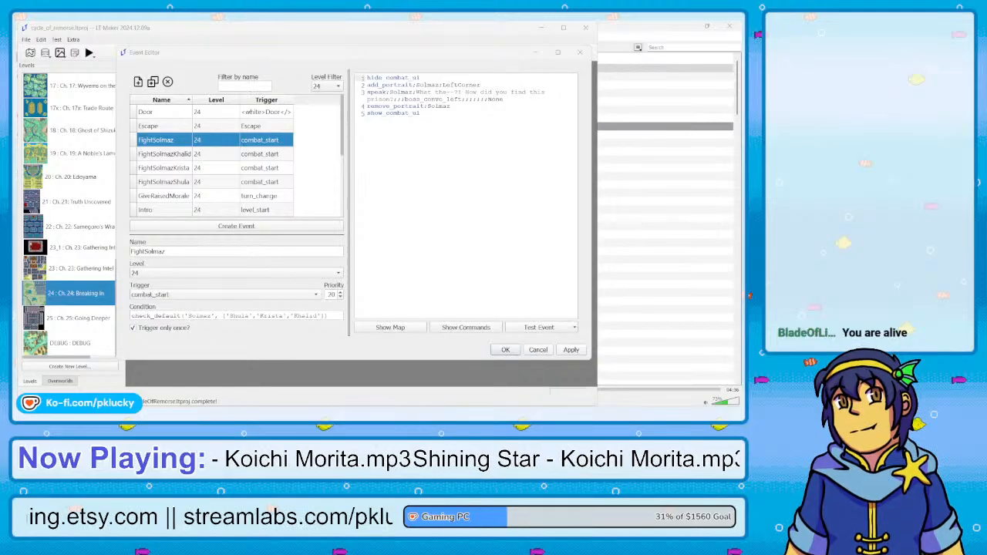
mouse_move(344, 412)
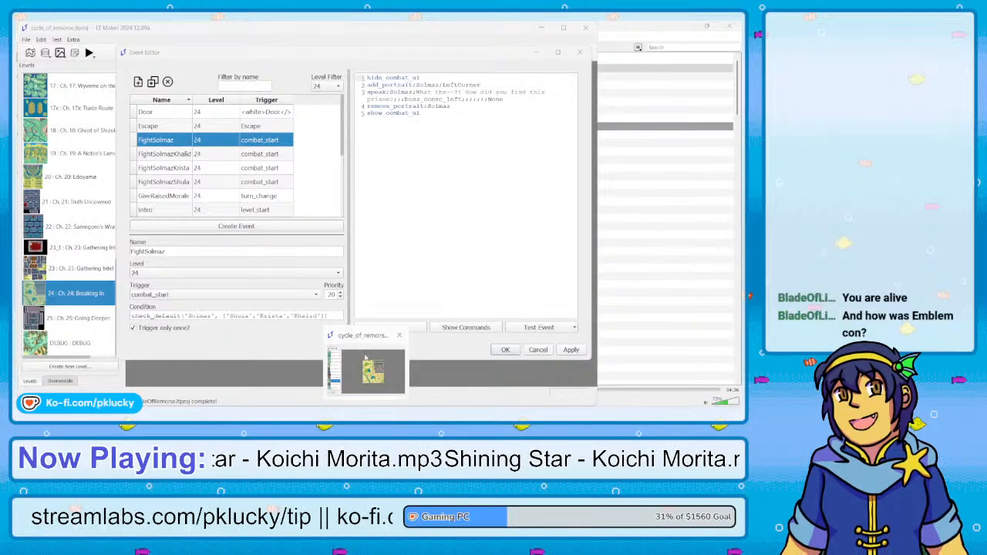
left_click(364, 336)
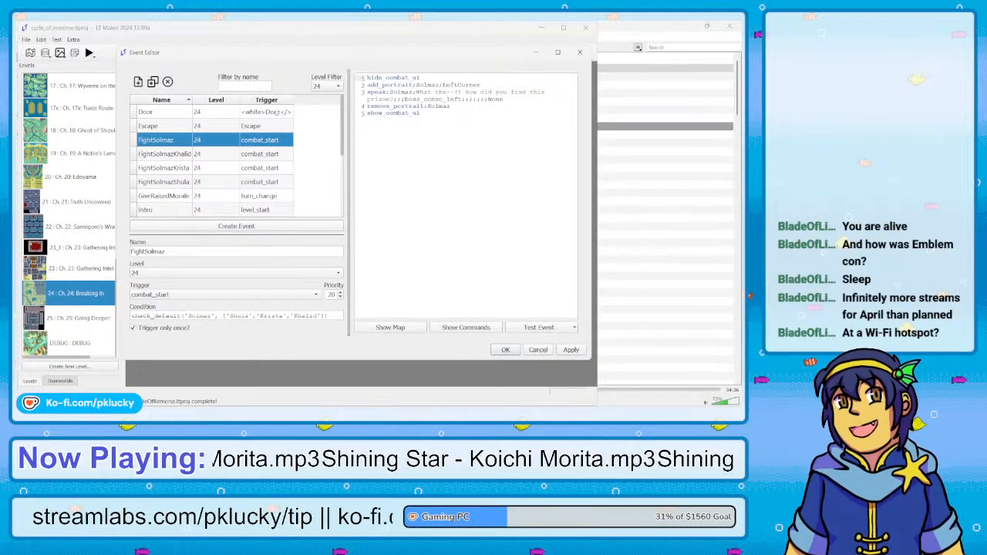
Open the level 24 Intro event and read its script through to the Ch24Question2 choice
scroll(223, 170, "down", 2)
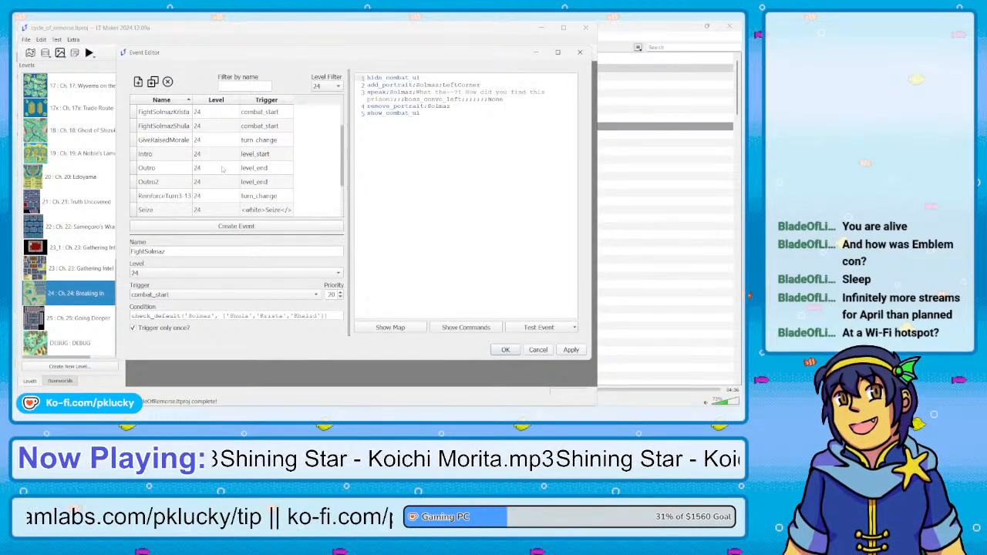
left_click(170, 156)
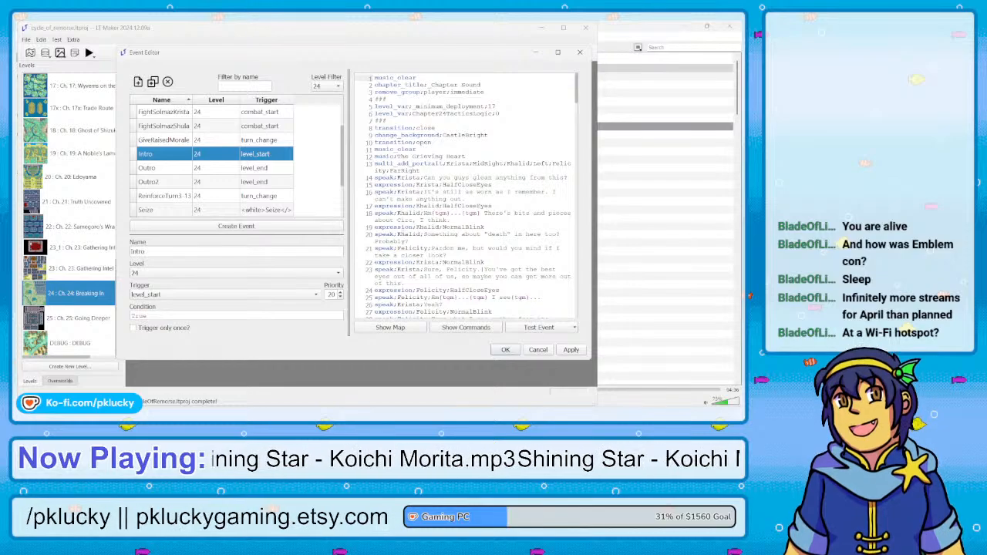
scroll(450, 163, "down", 4)
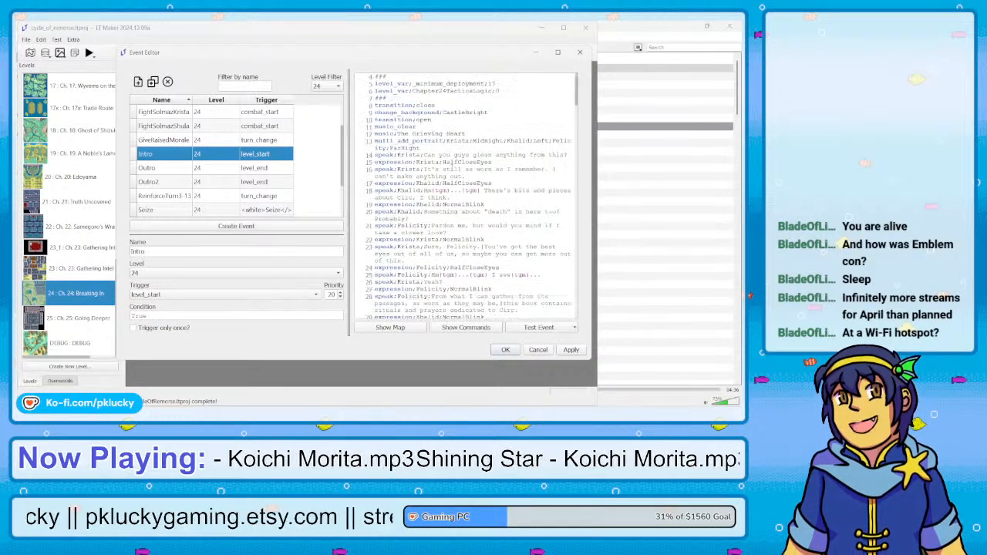
scroll(451, 167, "down", 12)
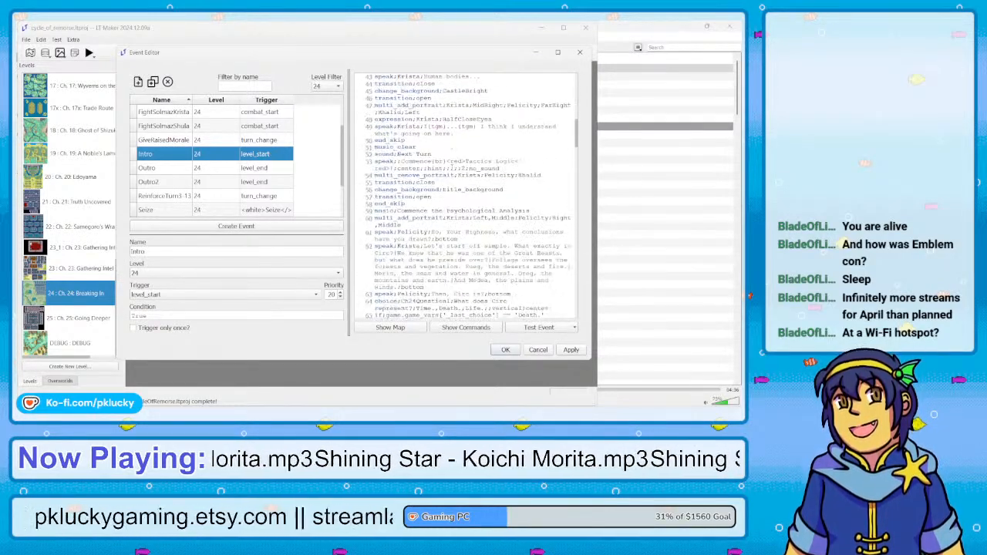
scroll(451, 167, "down", 4)
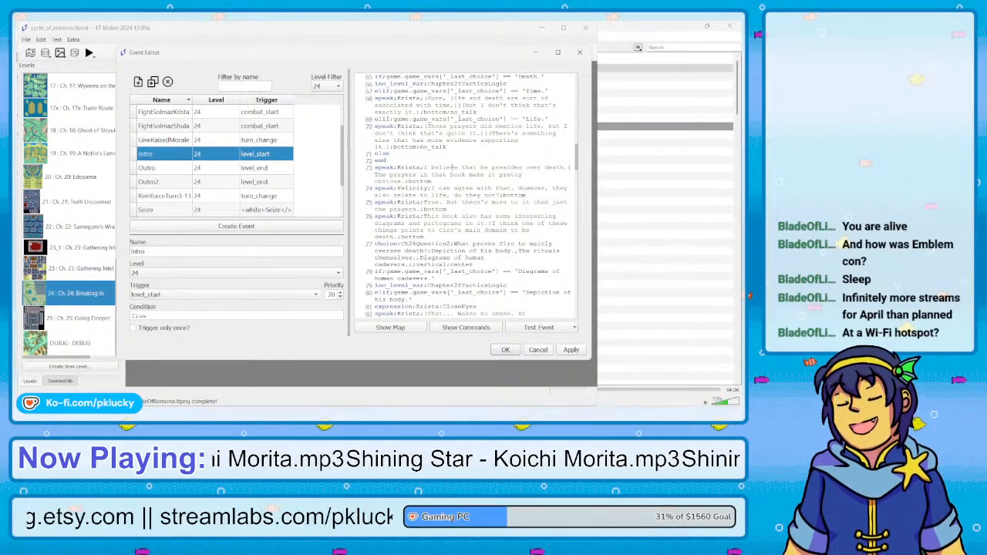
scroll(452, 166, "down", 4)
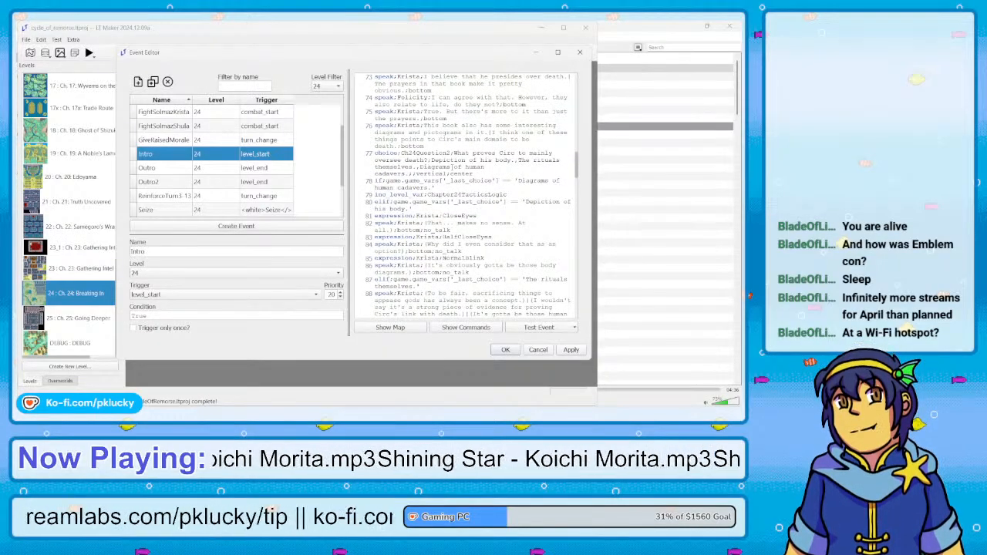
scroll(452, 167, "down", 1)
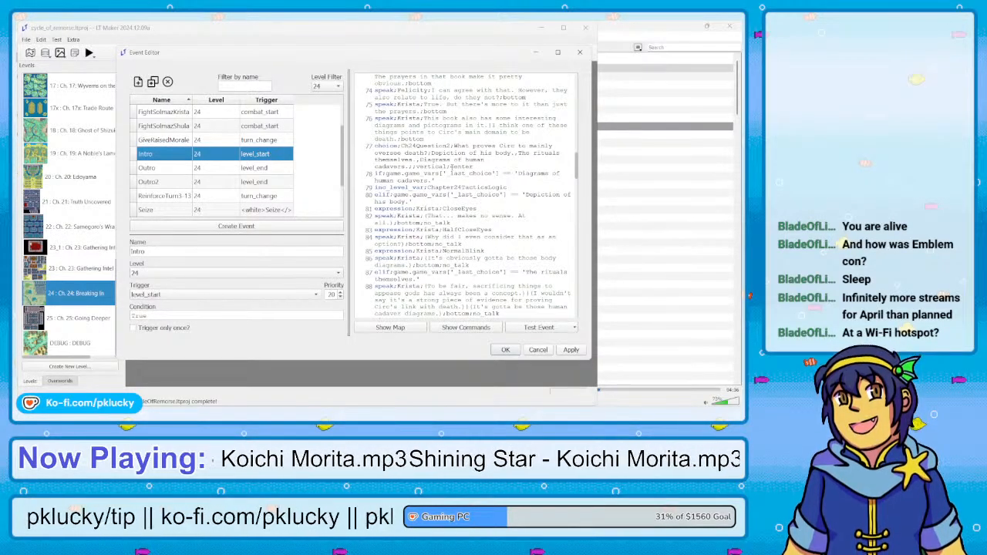
scroll(452, 167, "down", 3)
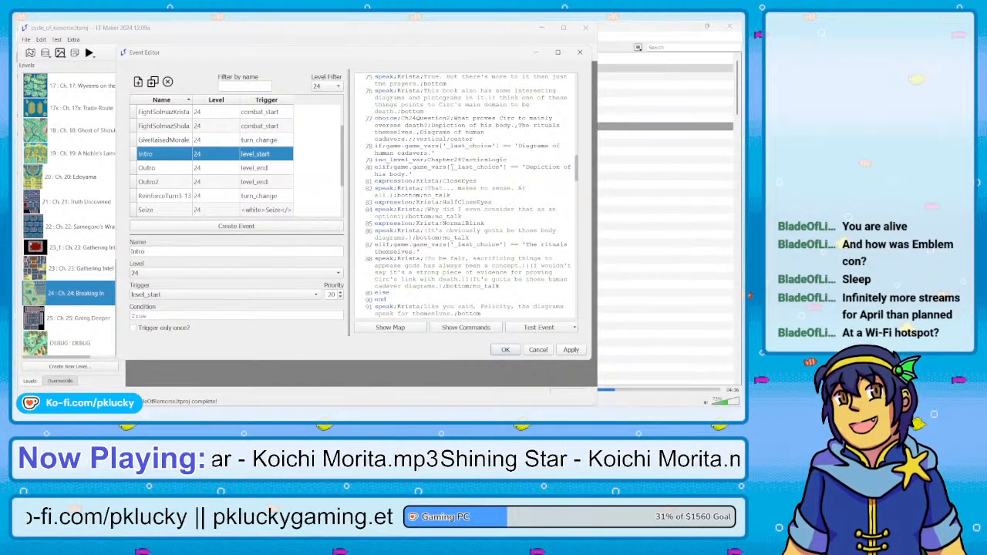
Go back to the Intro script's early dialogue and review Felicity's lines about the rituals and diagrams and the background transitions after them
scroll(452, 167, "up", 3)
scroll(452, 167, "up", 3)
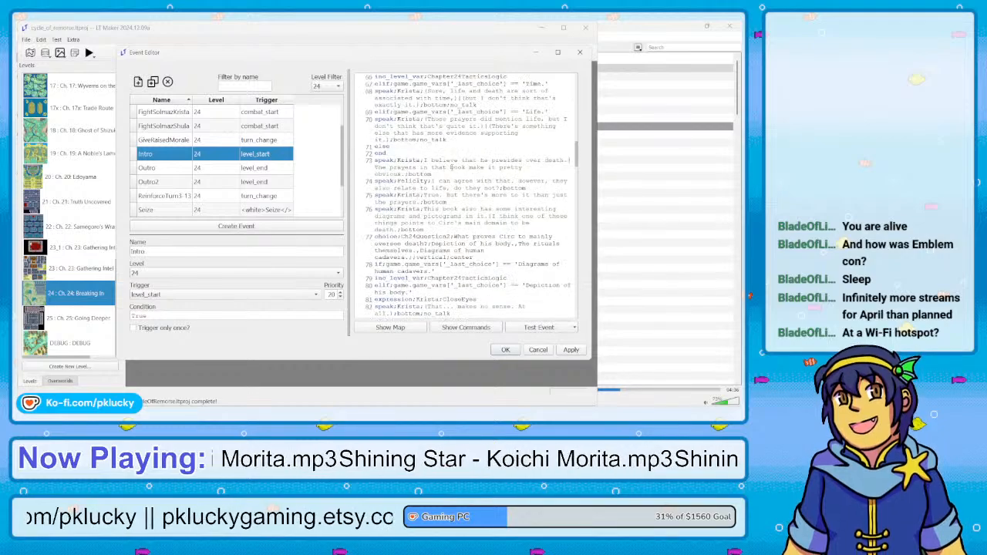
scroll(452, 166, "up", 12)
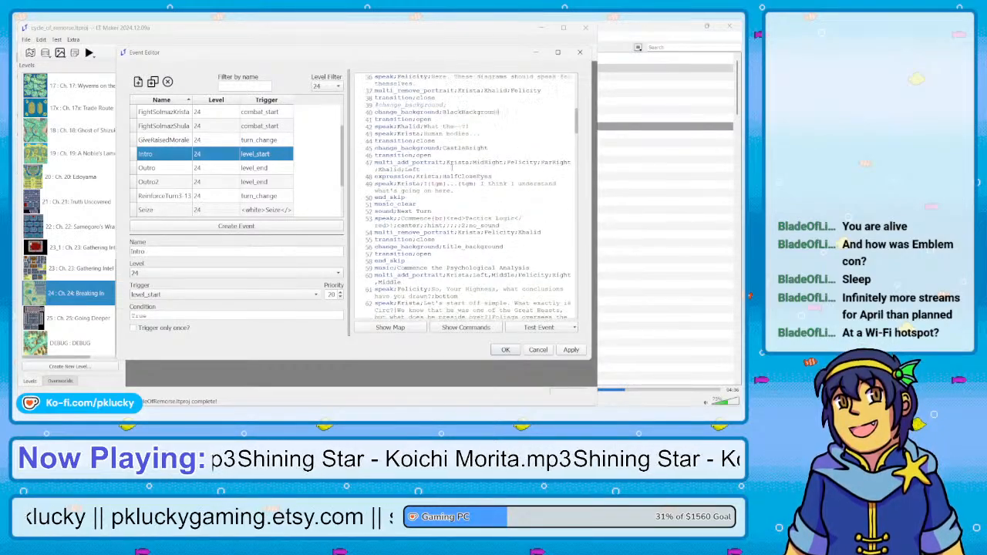
scroll(452, 167, "up", 2)
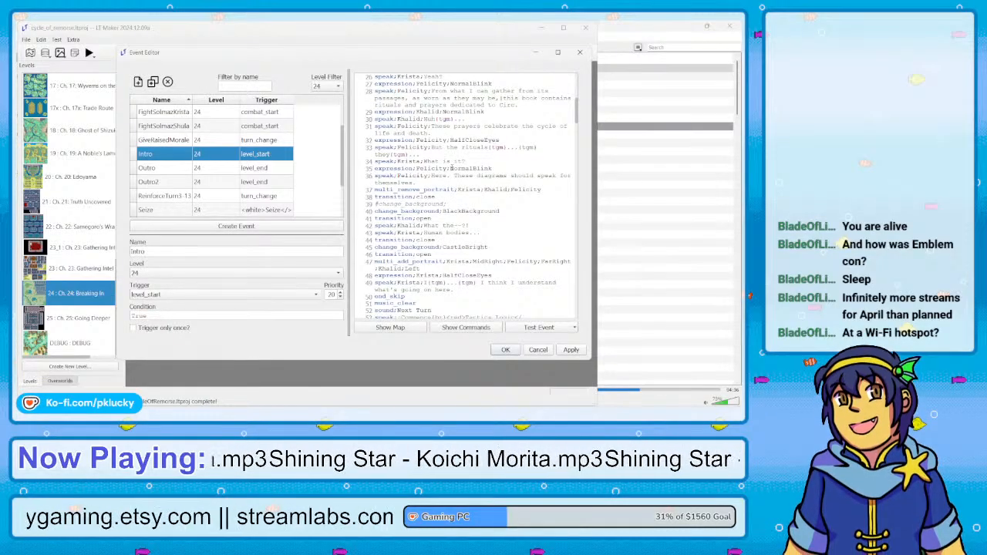
scroll(452, 168, "down", 1)
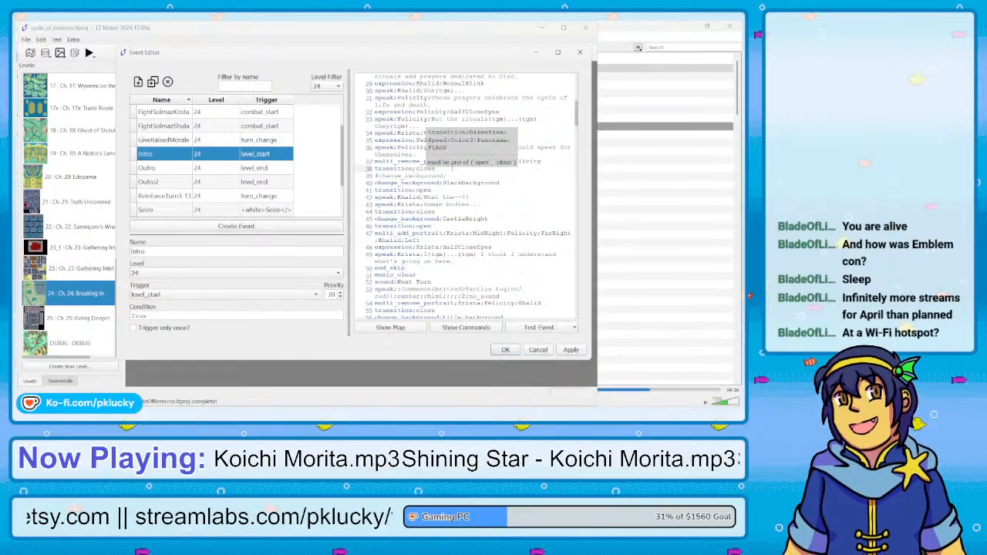
mouse_move(399, 155)
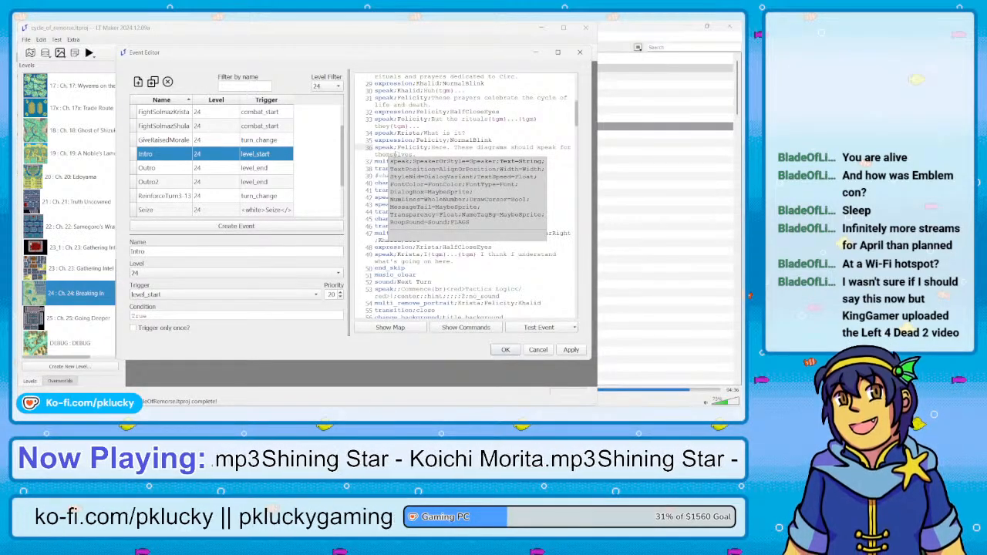
left_click(400, 125)
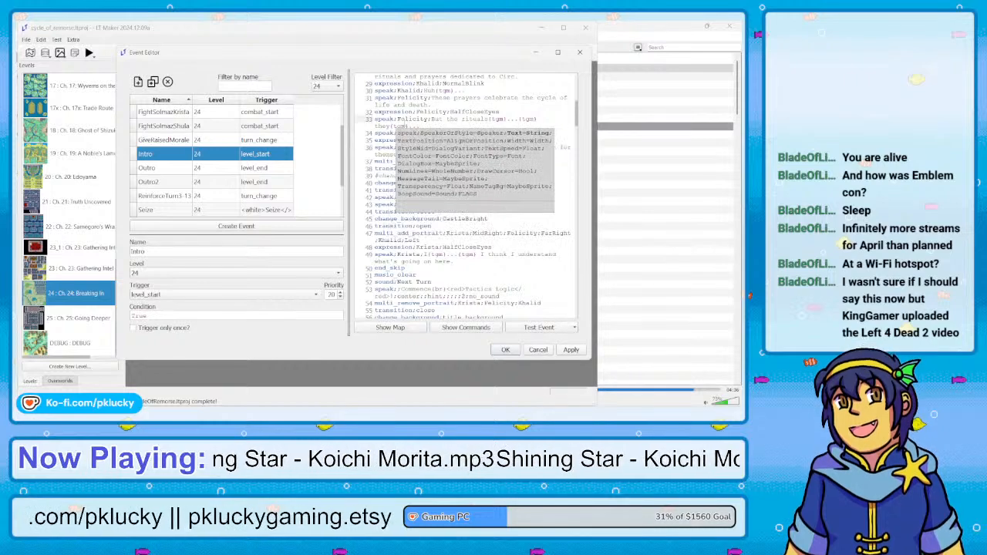
left_click(375, 112)
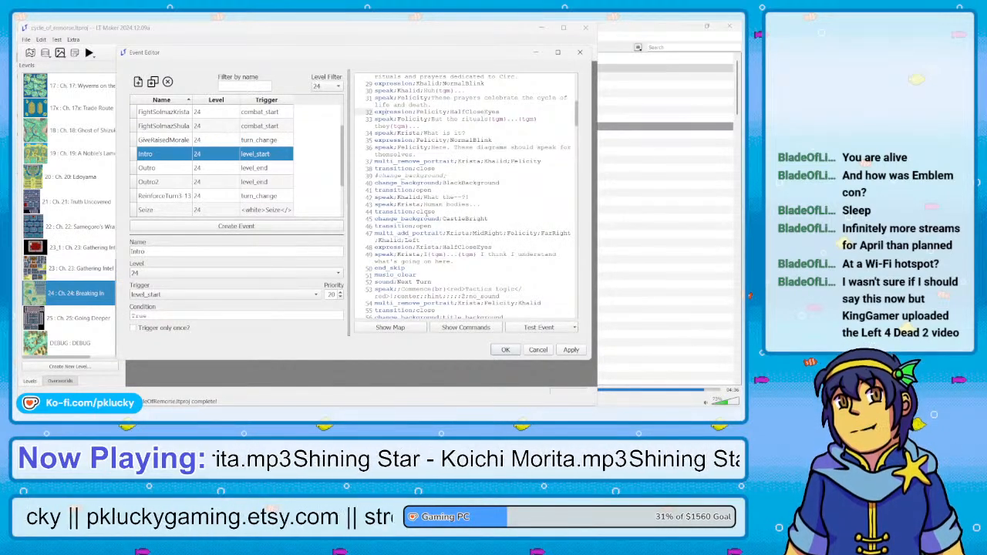
Read the Intro script from the BlackBackground scene through the Tactics Logic opening and the Ch24Question1 answer branches
scroll(426, 213, "down", 2)
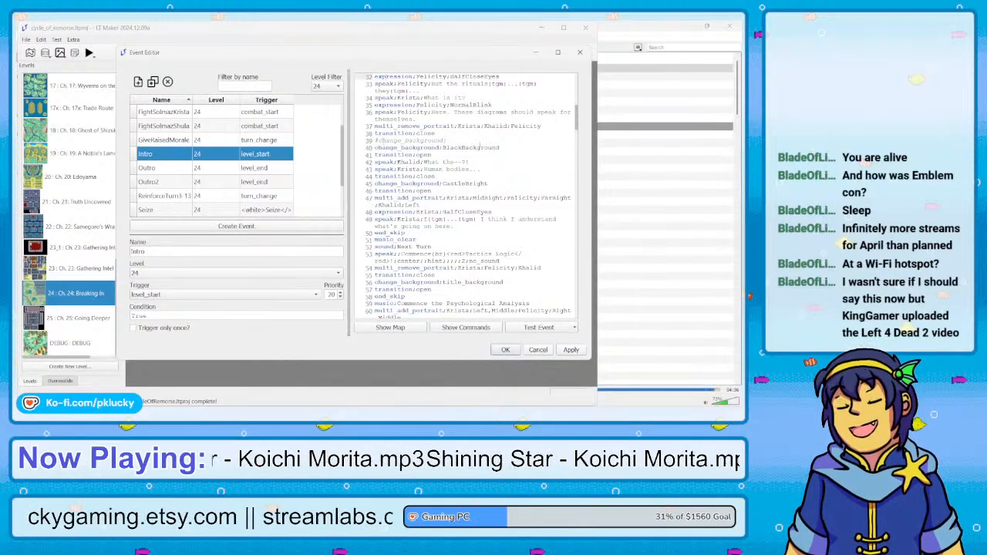
scroll(463, 224, "down", 4)
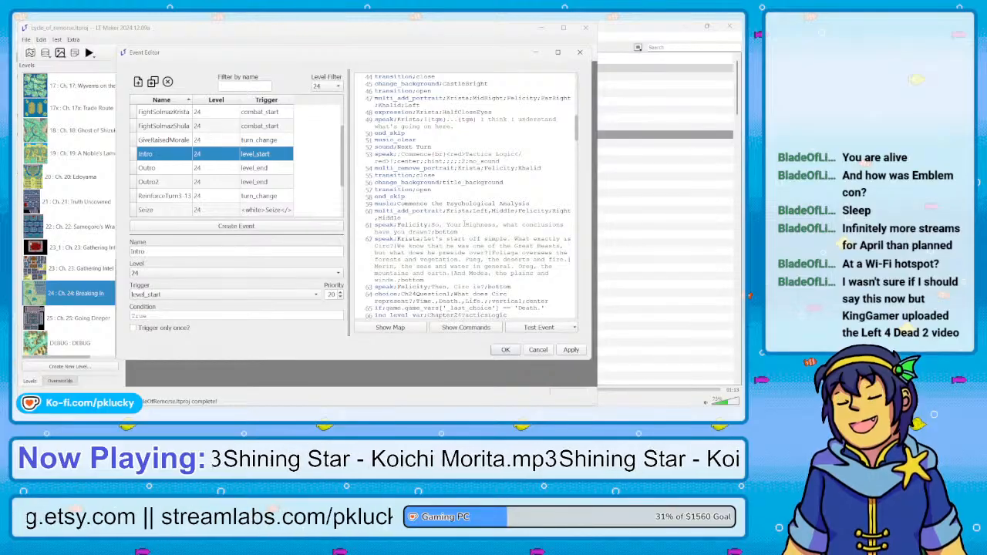
scroll(465, 224, "down", 3)
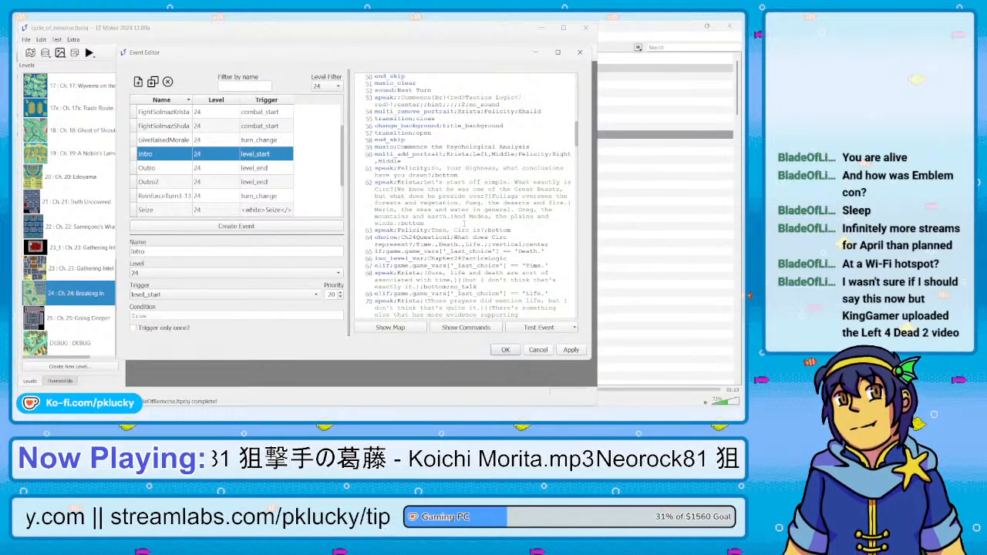
scroll(465, 223, "down", 2)
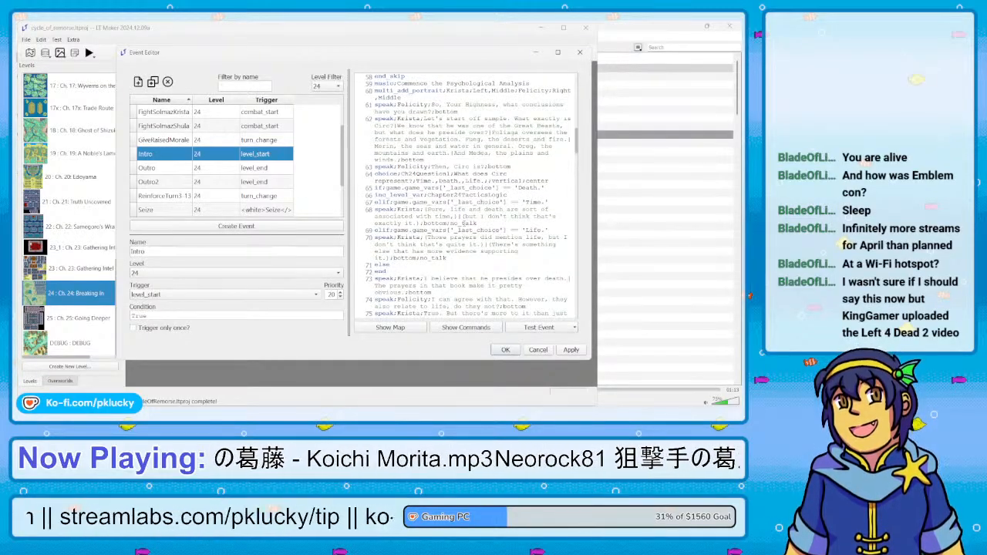
scroll(465, 223, "down", 1)
scroll(464, 223, "down", 1)
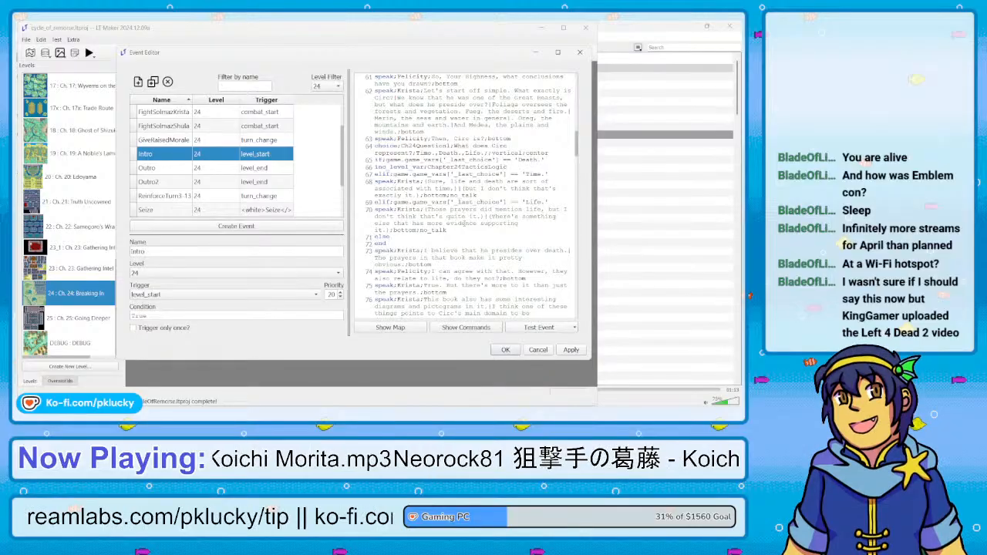
scroll(464, 223, "down", 1)
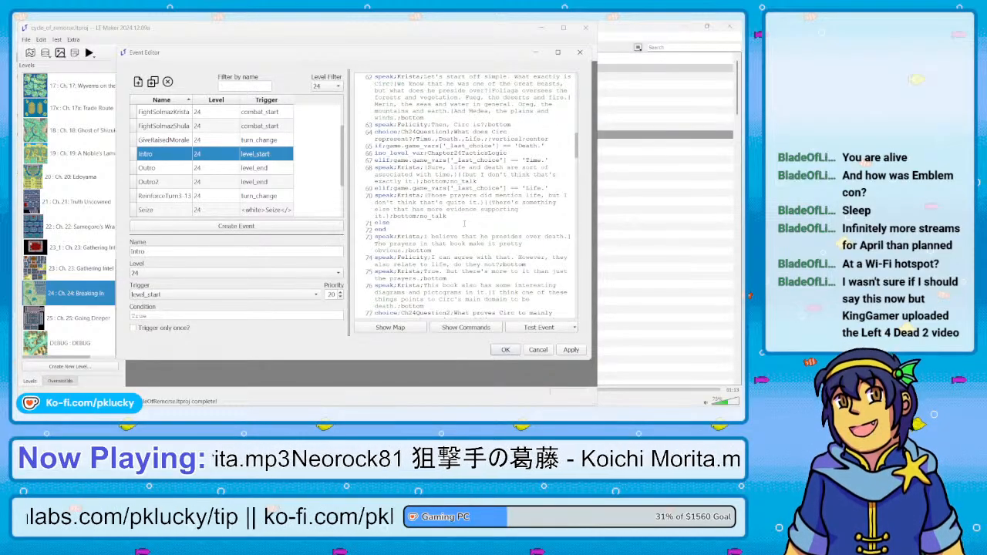
scroll(464, 223, "down", 1)
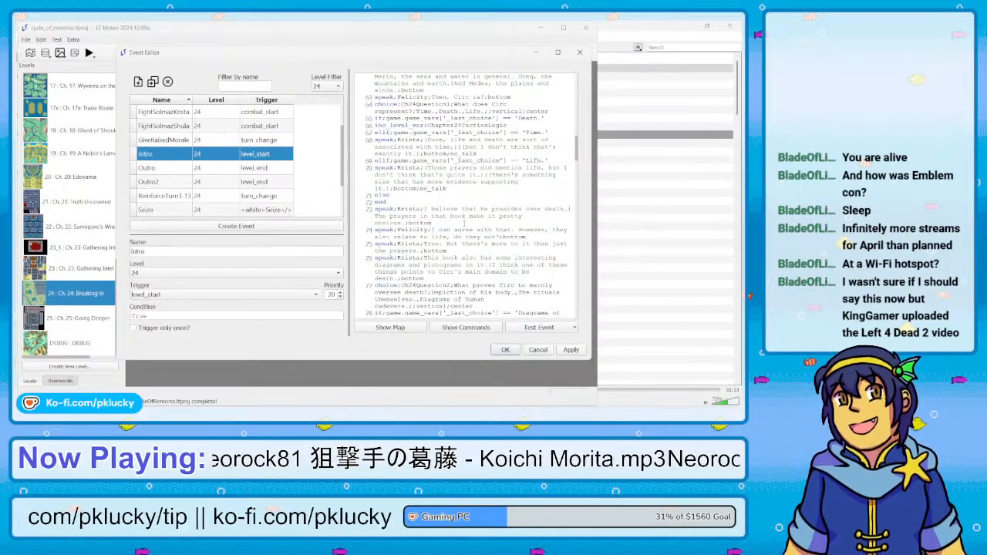
scroll(464, 223, "down", 1)
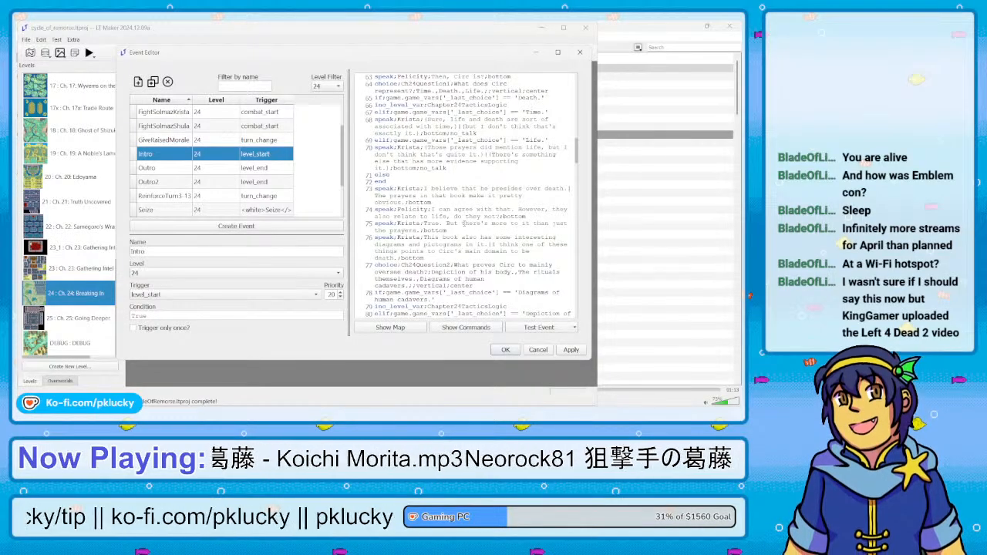
scroll(465, 223, "down", 1)
scroll(464, 223, "down", 1)
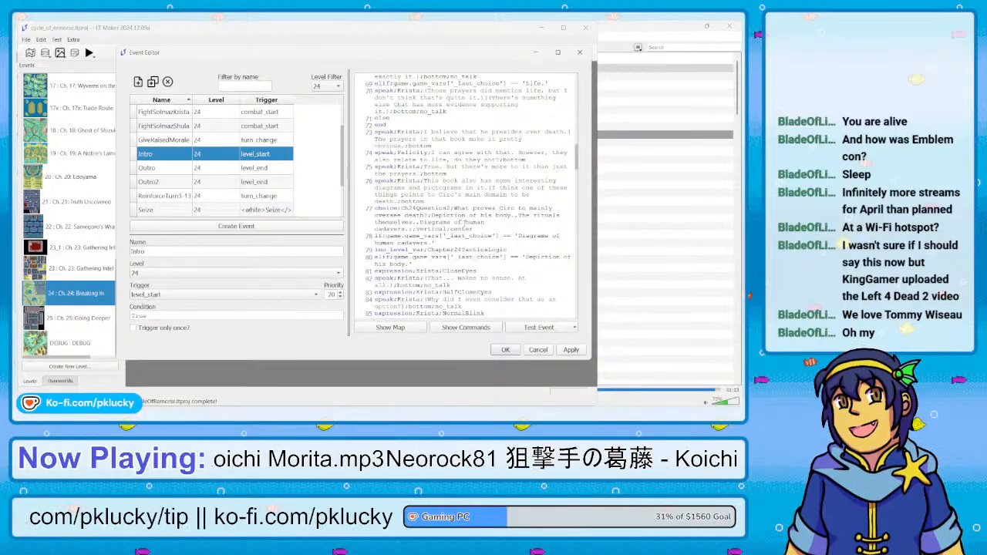
Review the Ch24Question2 answer branches and the Ch24Question3 choice with its answer branches in the Intro script
scroll(468, 196, "down", 4)
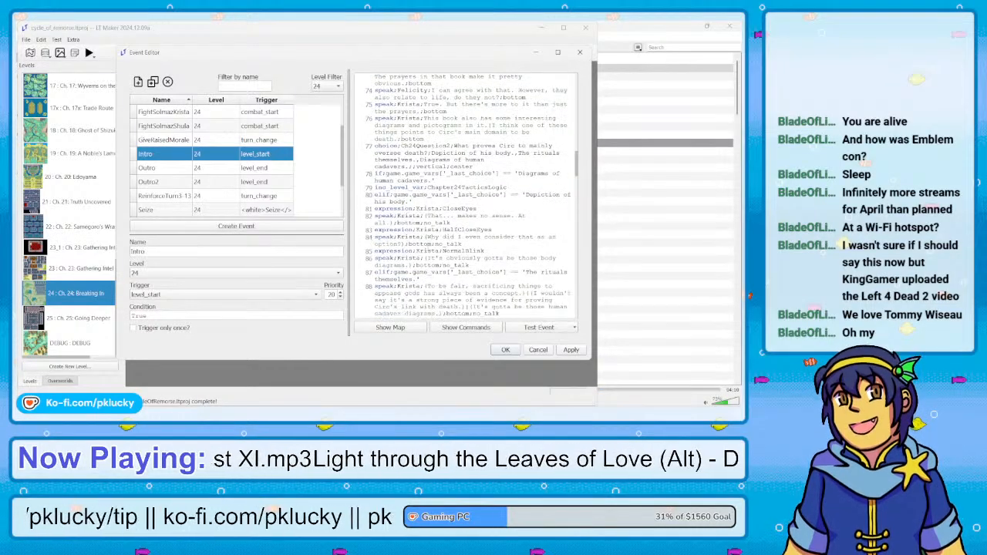
scroll(468, 196, "down", 3)
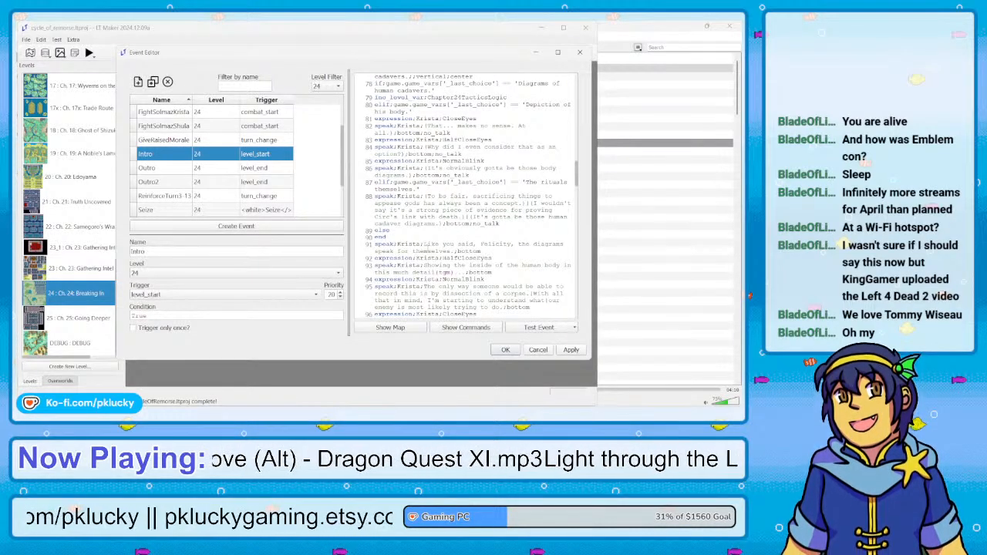
scroll(462, 196, "down", 2)
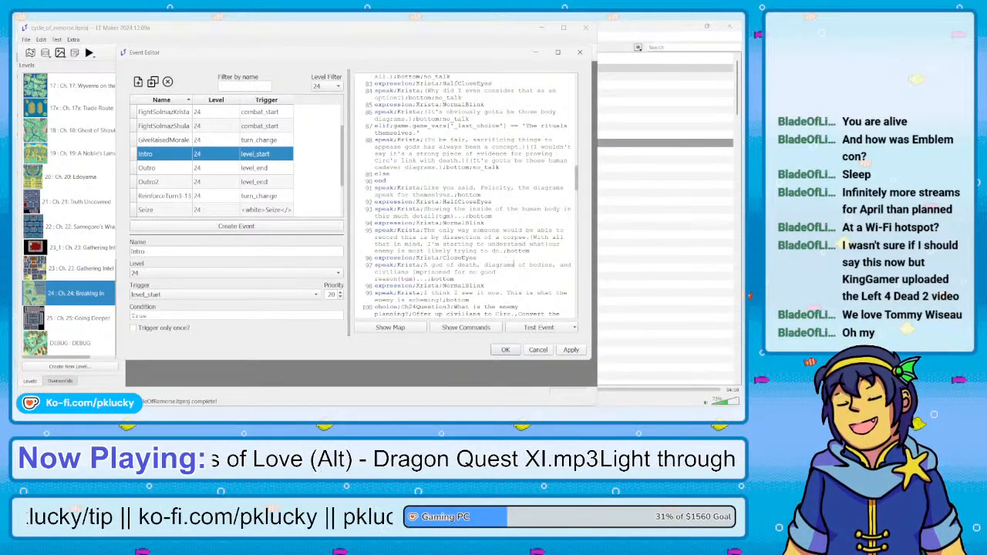
scroll(466, 196, "down", 4)
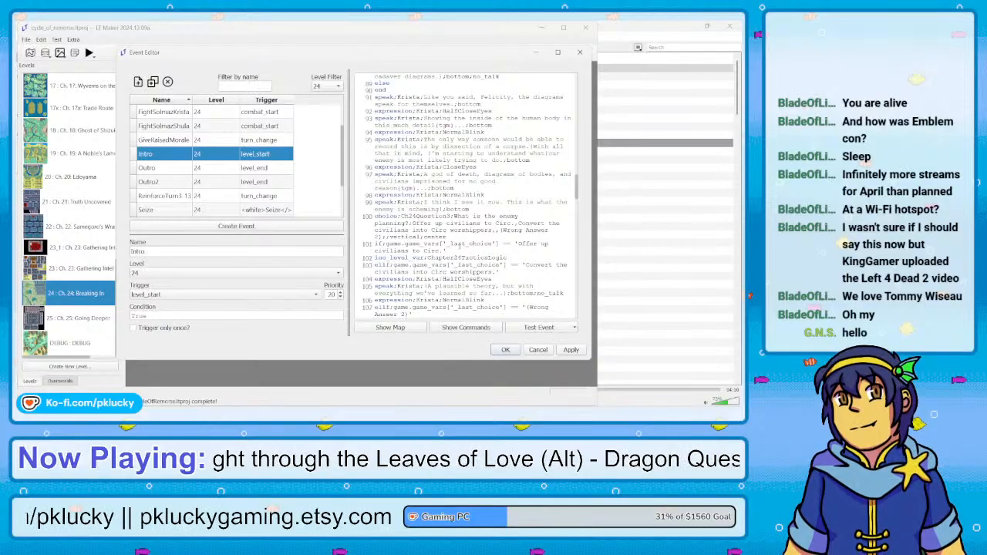
scroll(458, 245, "down", 1)
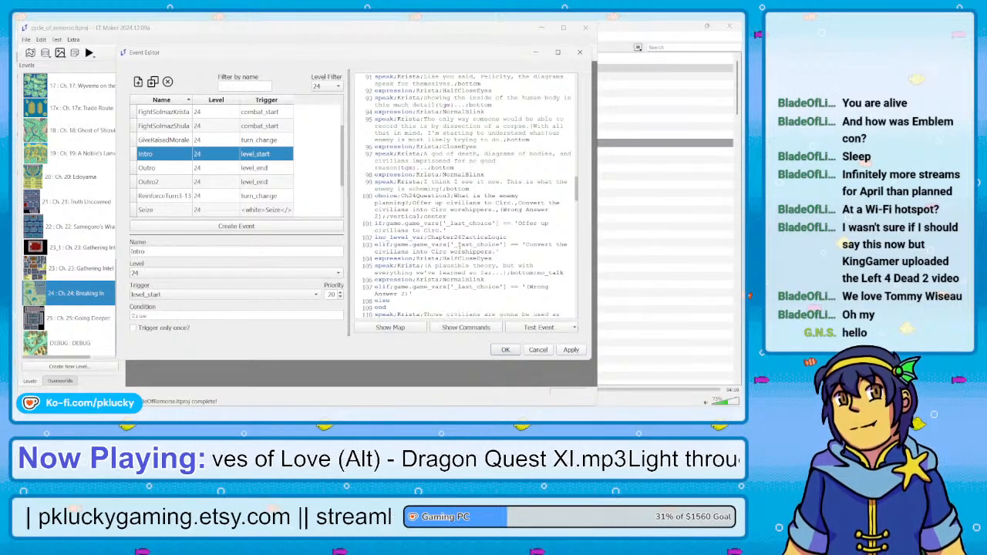
scroll(458, 244, "down", 1)
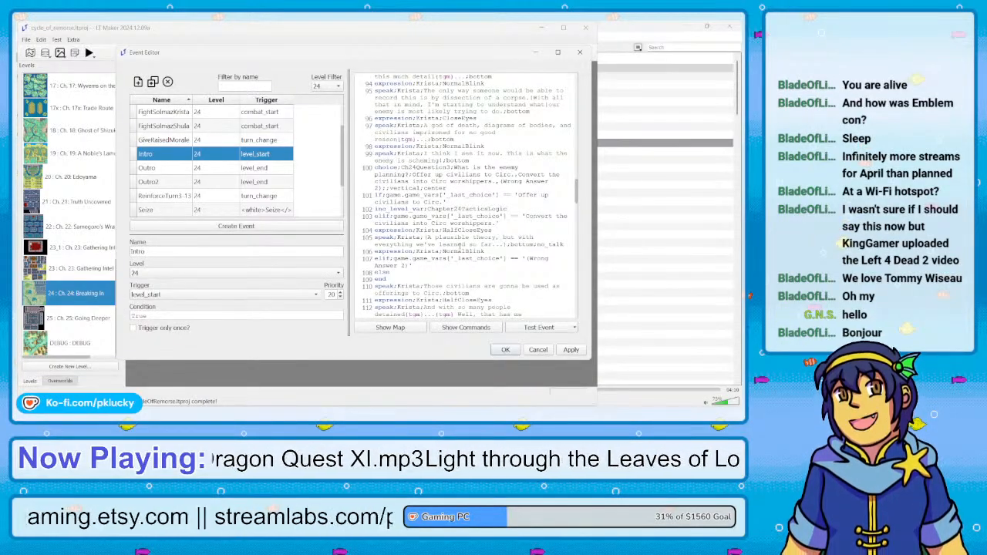
scroll(461, 245, "down", 1)
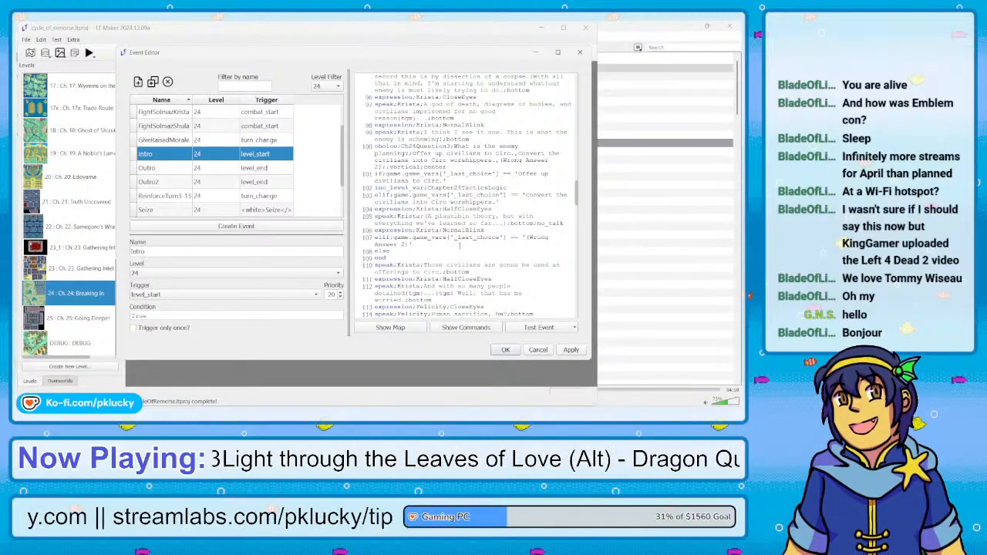
Read the Intro script from the Ch24Question3 answer branches through the choice about why the enemy needed the book and its answer branches
scroll(460, 245, "down", 2)
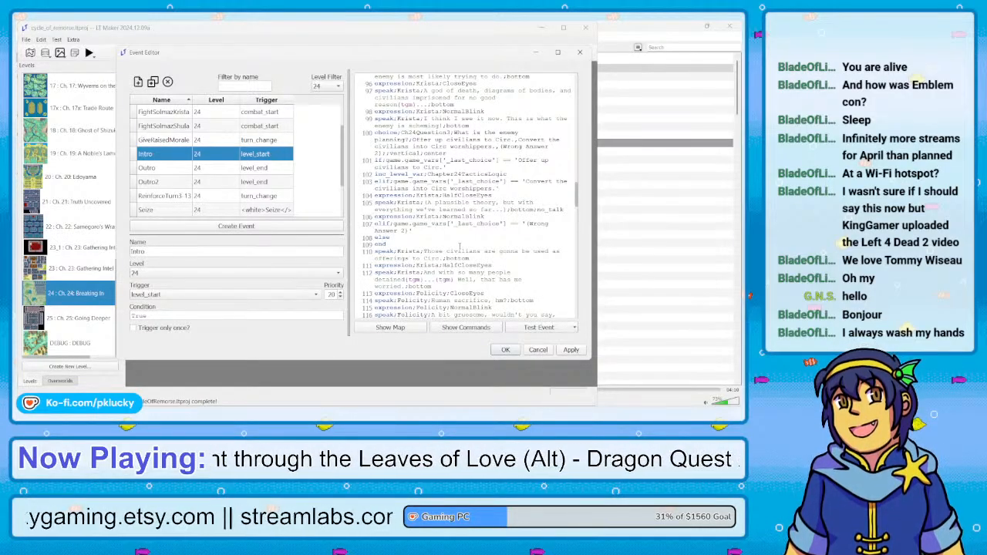
scroll(459, 246, "down", 2)
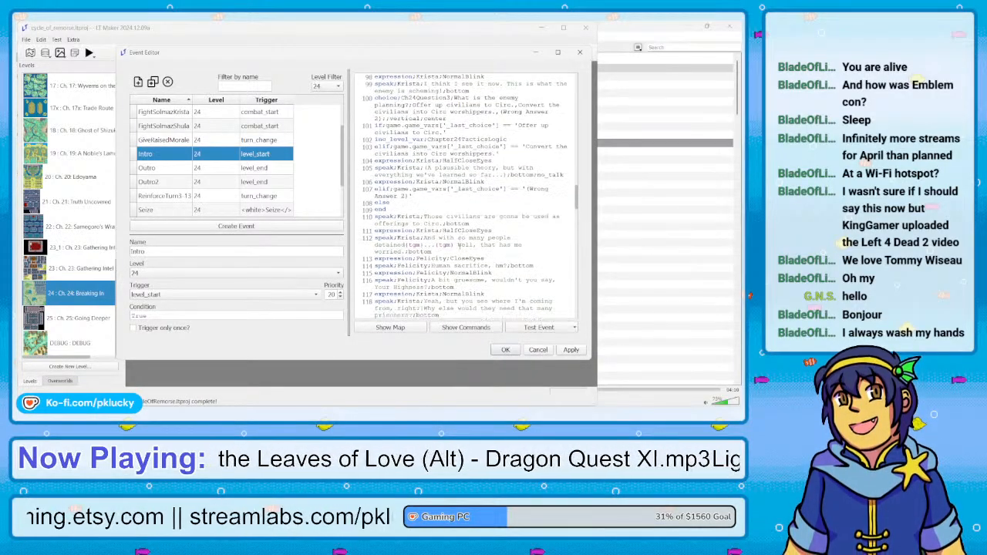
scroll(461, 245, "down", 1)
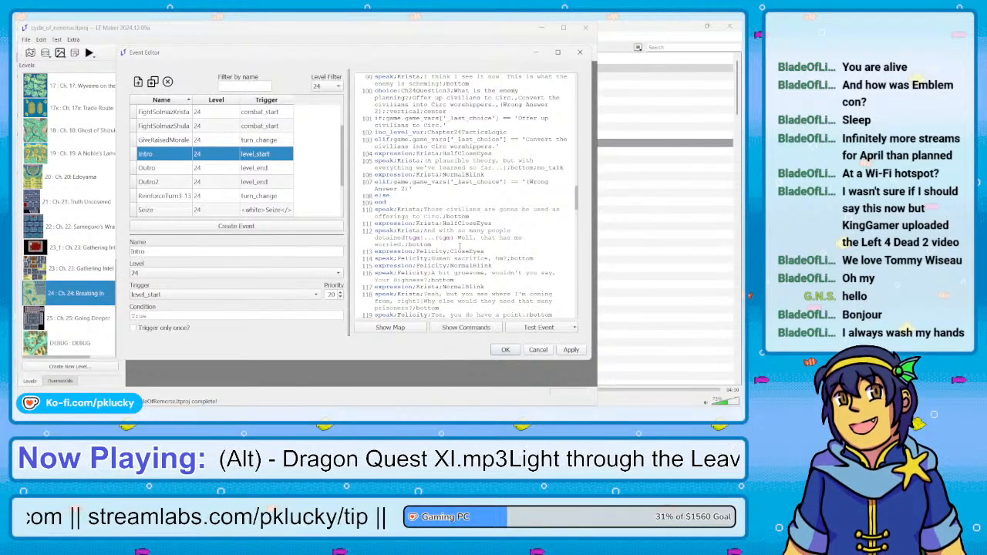
scroll(460, 245, "down", 2)
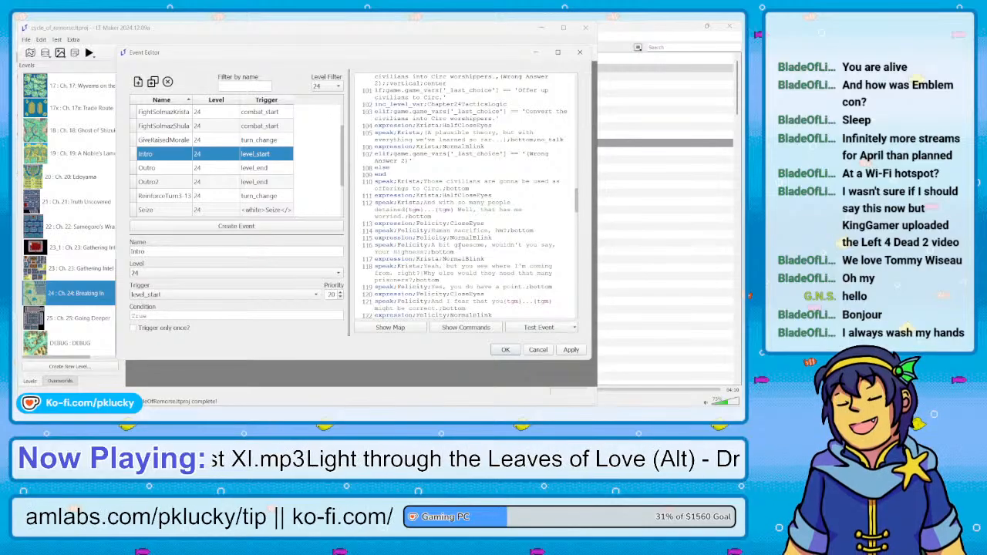
scroll(460, 245, "down", 2)
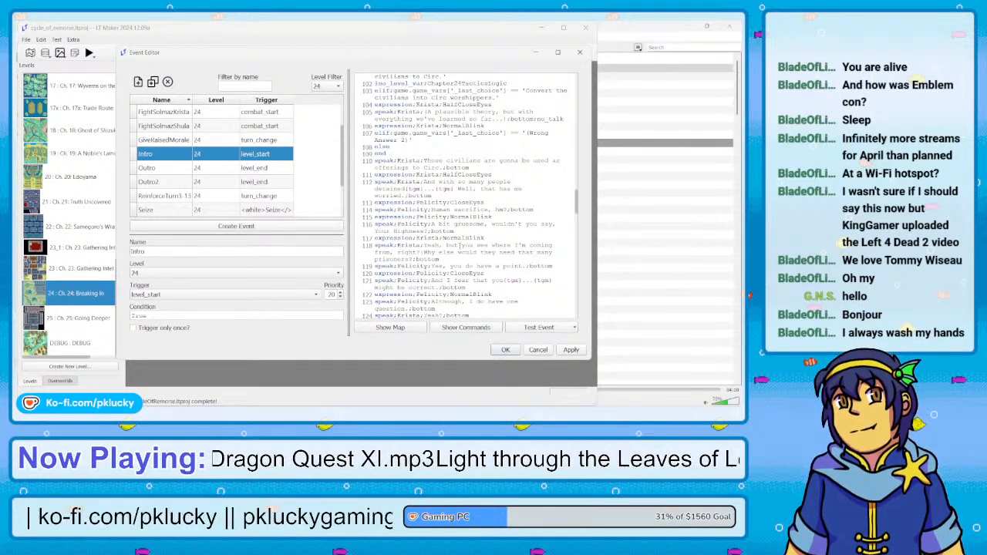
scroll(460, 245, "down", 2)
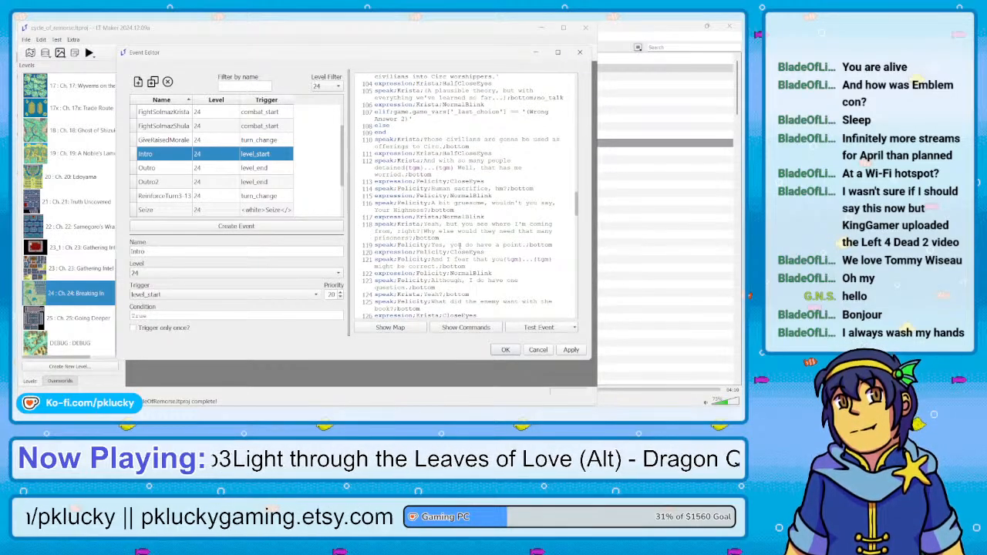
scroll(460, 246, "down", 3)
scroll(460, 245, "down", 5)
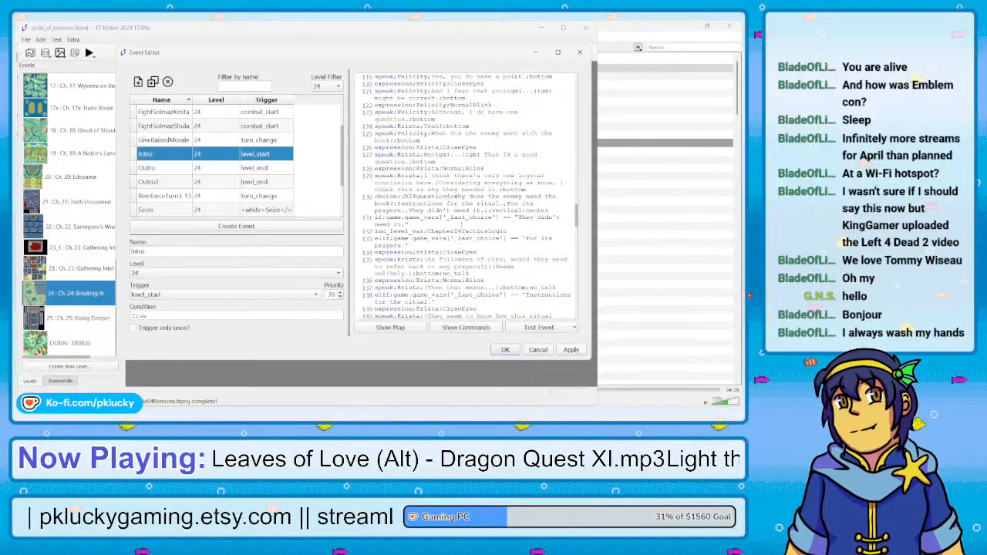
Search the Intro script for "Wrong" to locate the placeholder answer in the Ch24Question3 choice
key("ctrl+f")
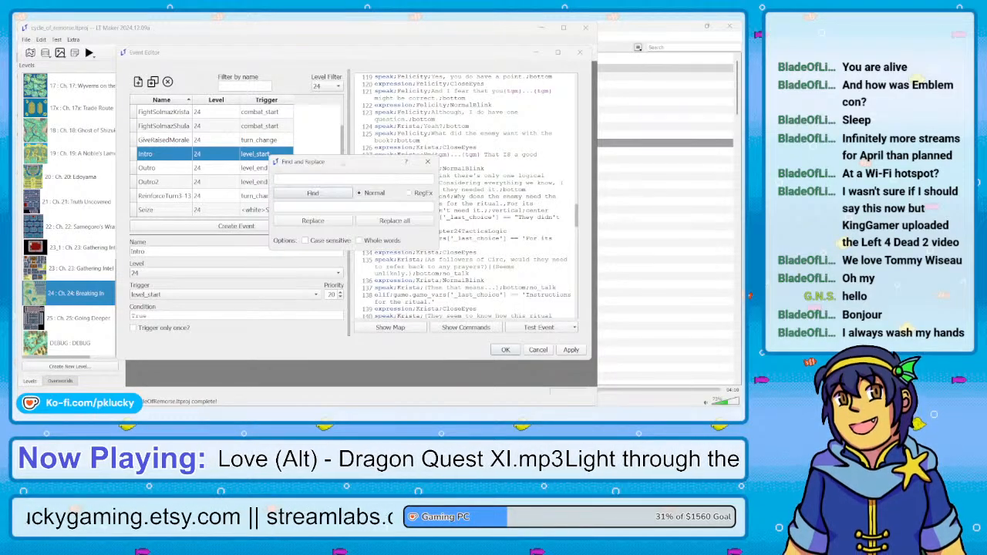
left_click_drag(350, 165, 239, 166)
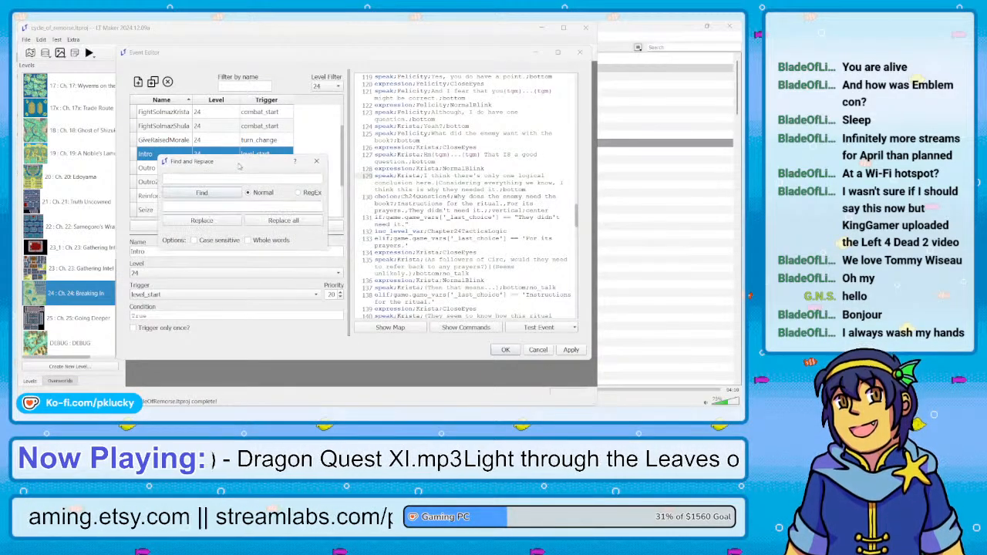
left_click(241, 181)
type("W")
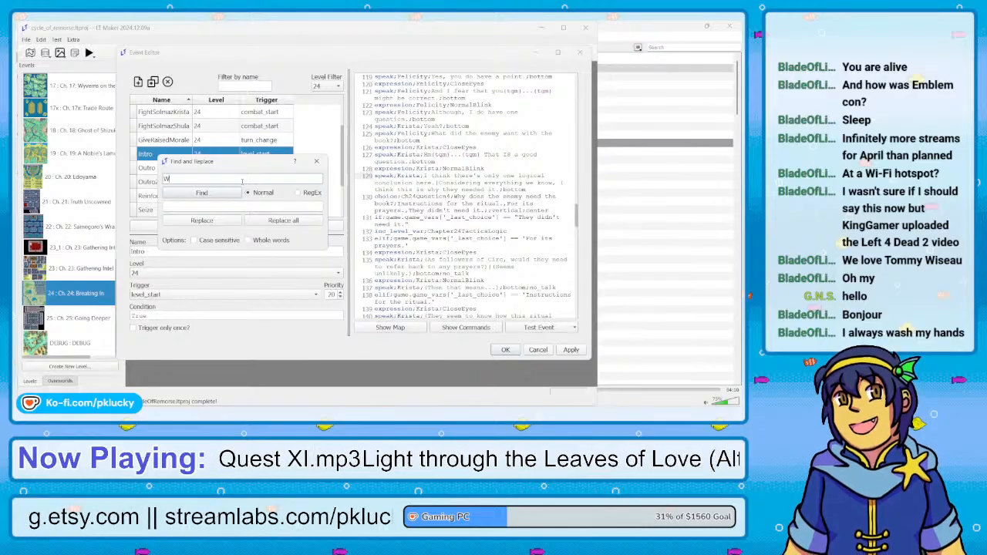
type("rong")
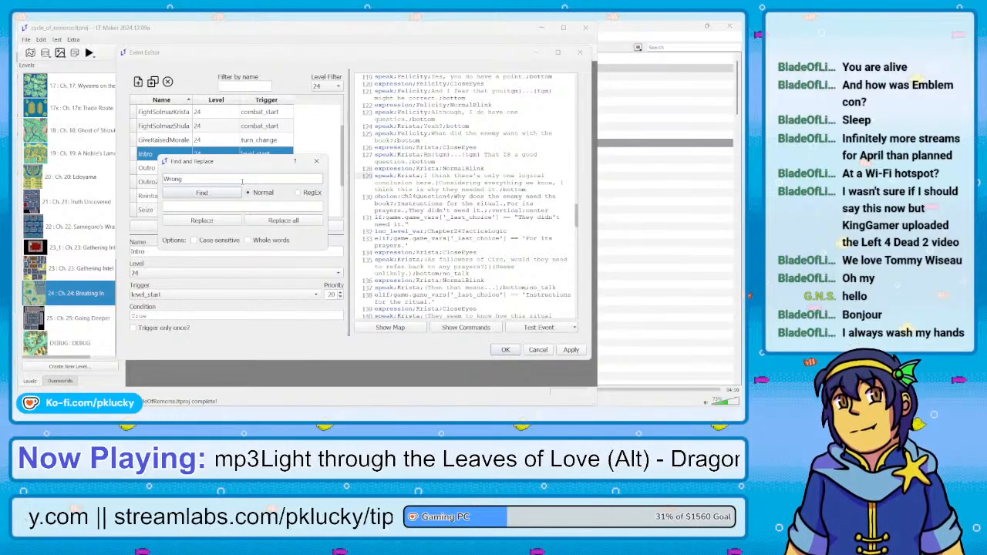
left_click(234, 192)
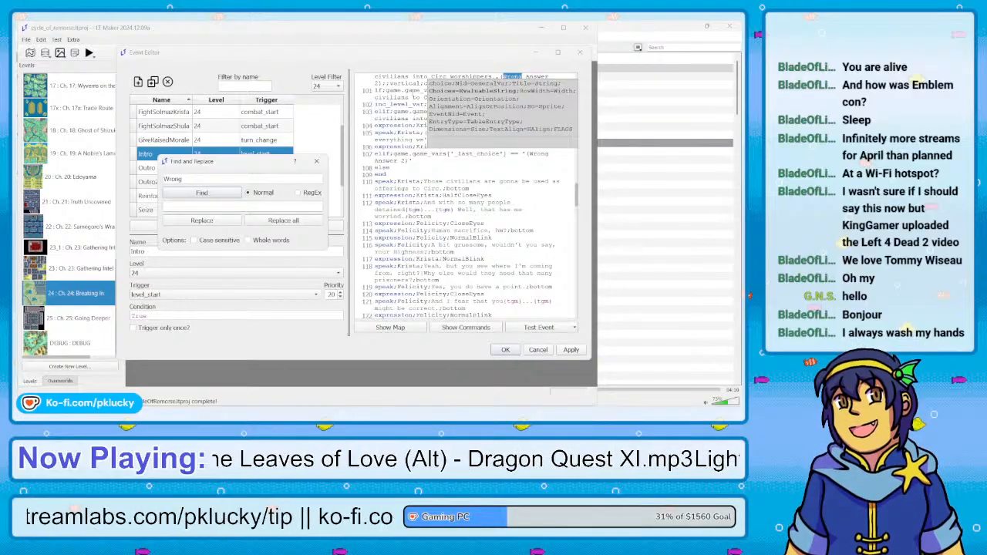
scroll(463, 197, "up", 2)
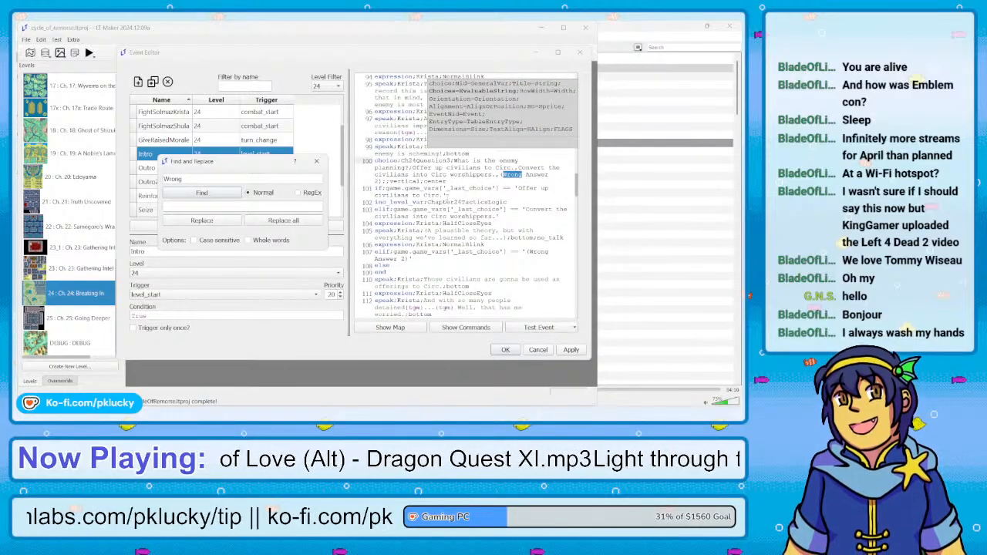
left_click(382, 182)
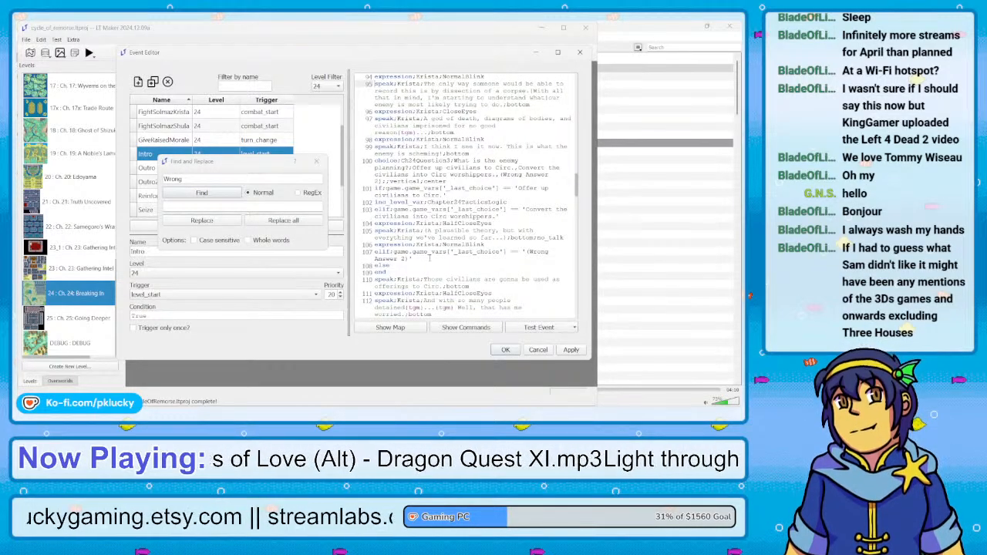
Review the Ch24Question3 choice, its answer branches with the empty "(Wrong Answer 2)" branch, and the dialogue that follows
scroll(429, 259, "down", 3)
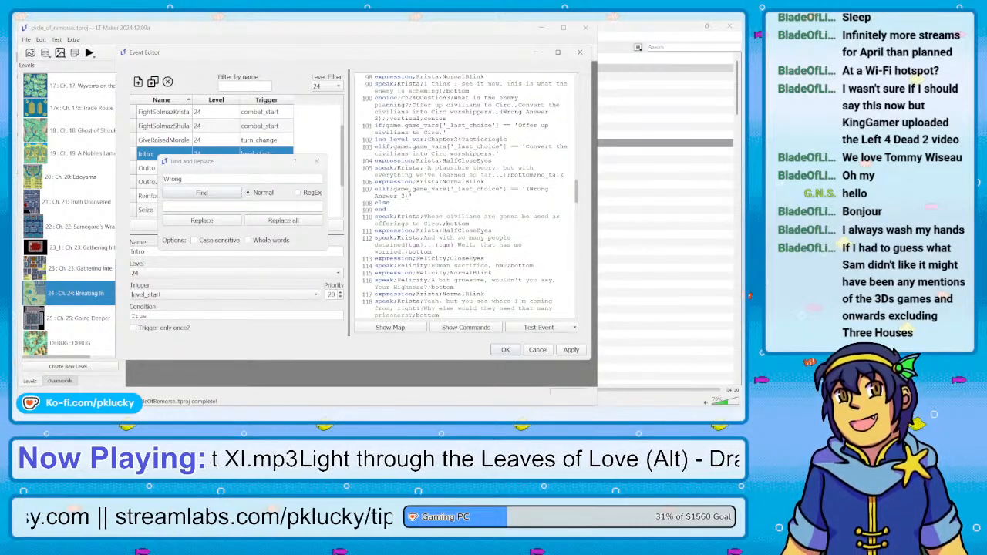
left_click(410, 195)
left_click(382, 139)
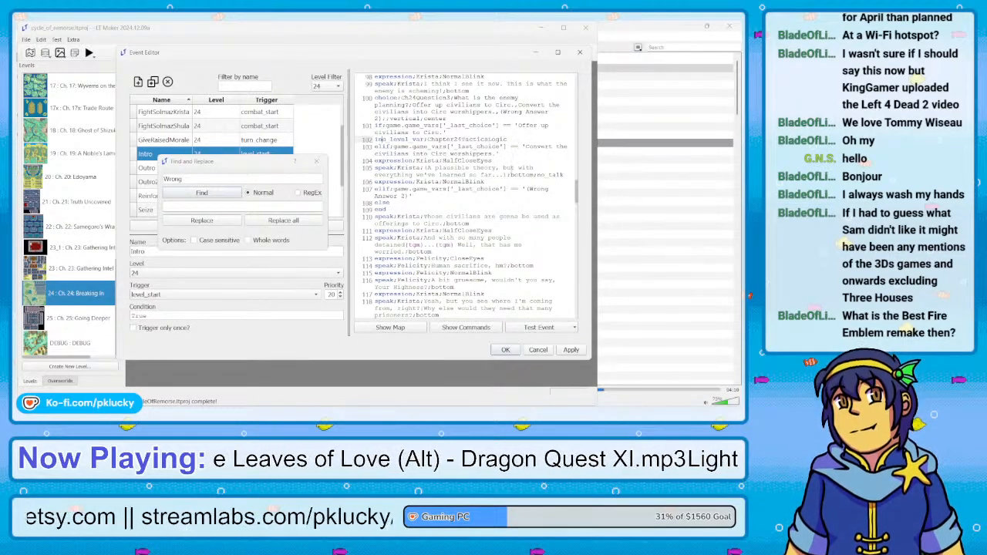
scroll(414, 208, "down", 3)
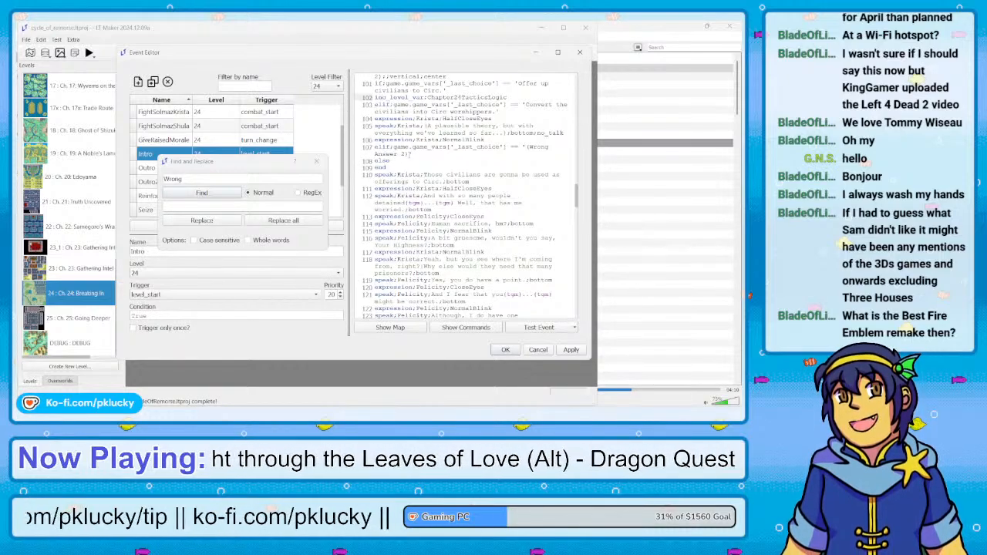
scroll(461, 197, "down", 2)
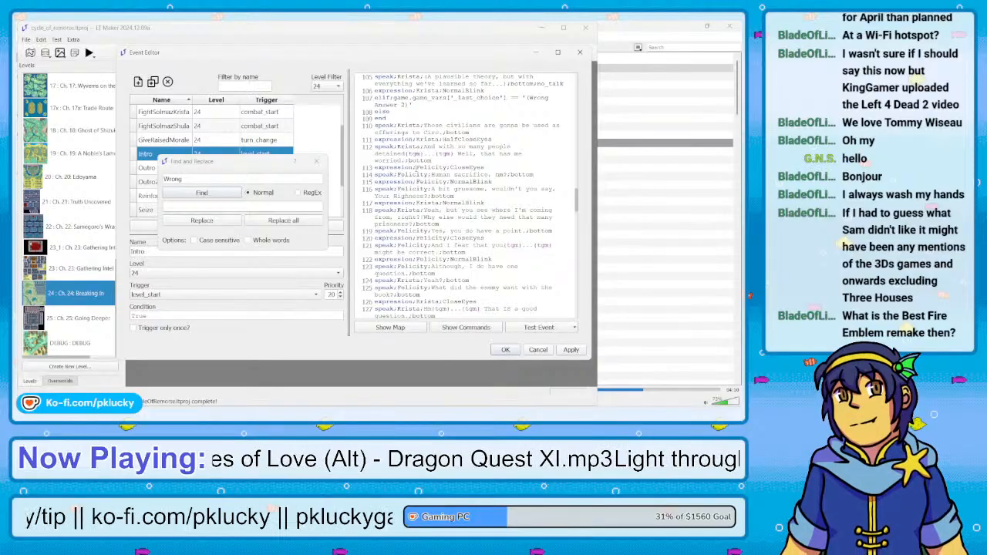
scroll(416, 167, "up", 2)
scroll(420, 162, "up", 2)
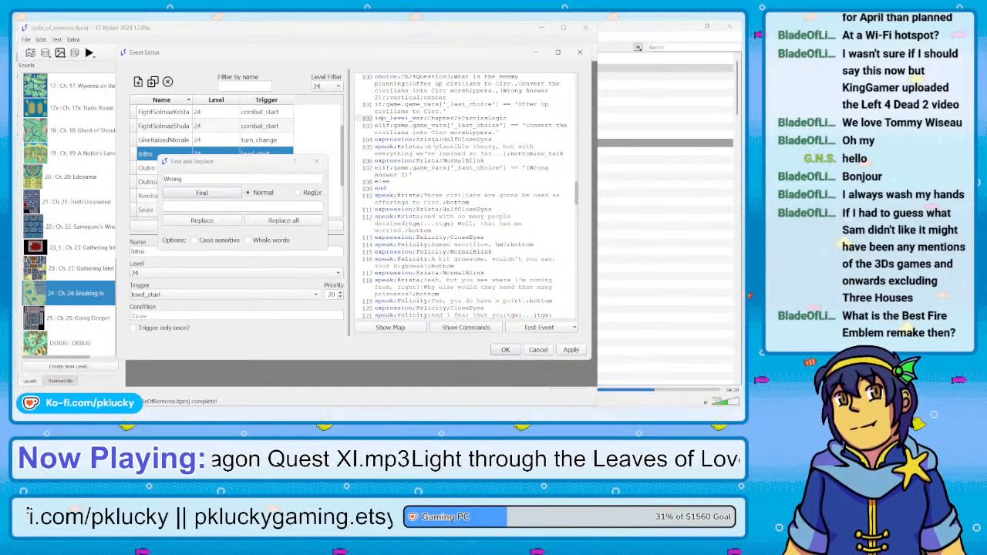
scroll(463, 197, "up", 1)
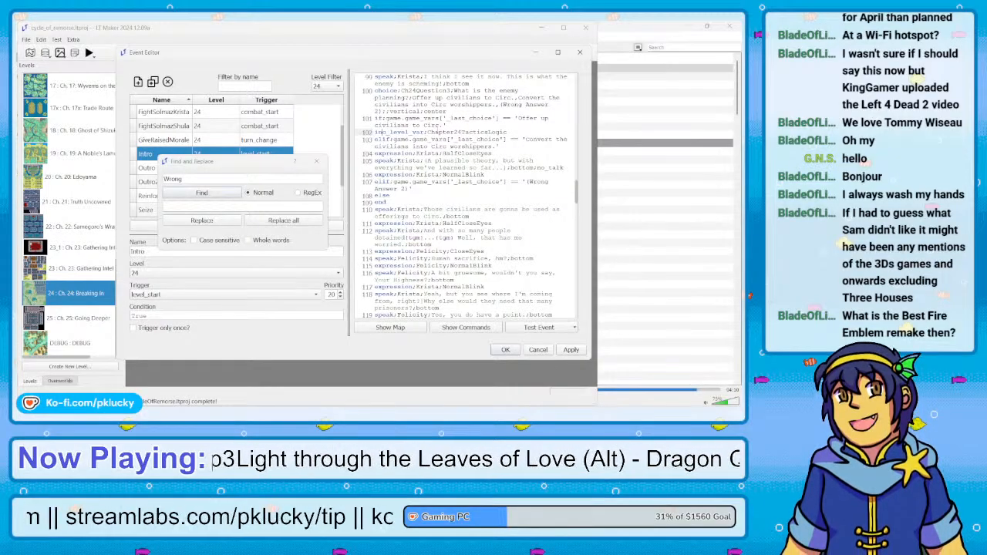
scroll(466, 198, "down", 1)
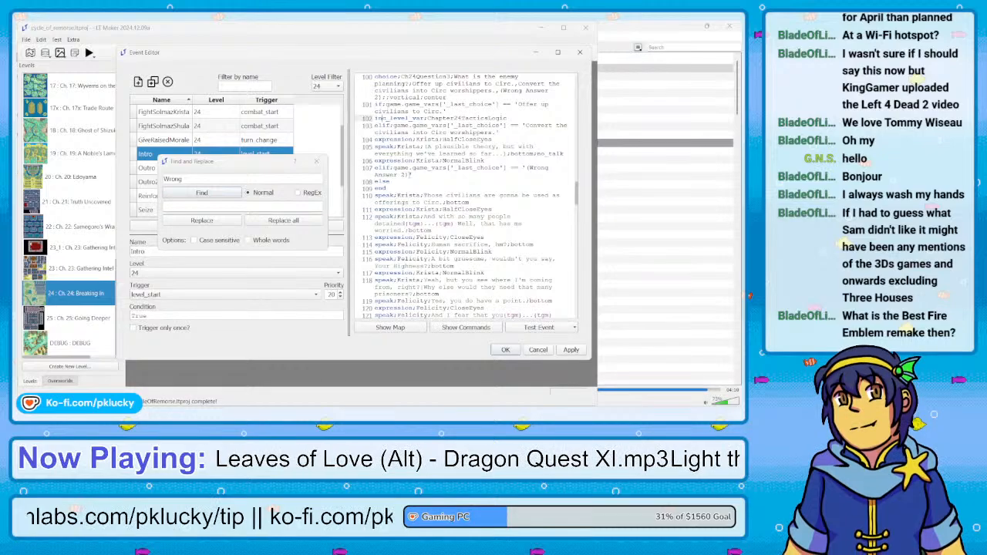
scroll(466, 198, "down", 3)
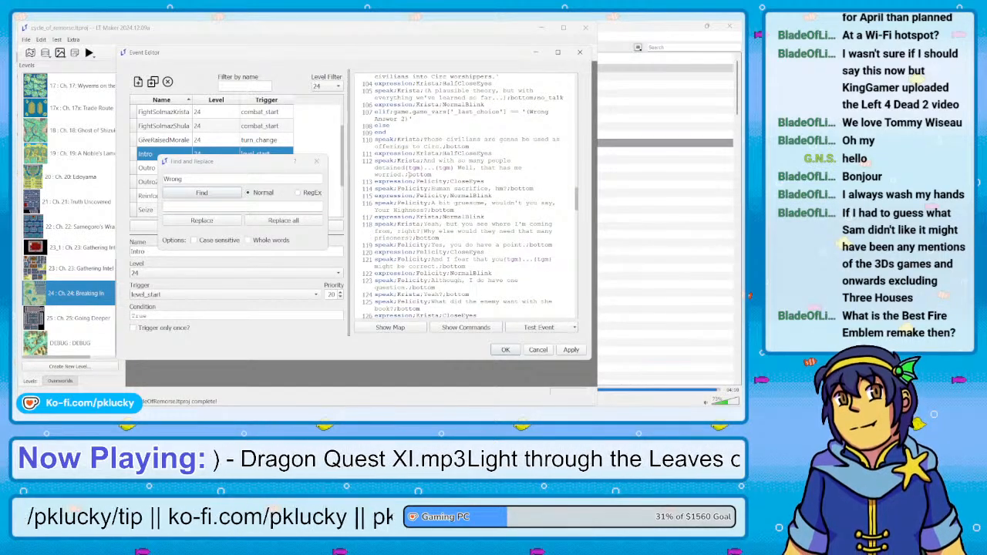
scroll(461, 198, "up", 4)
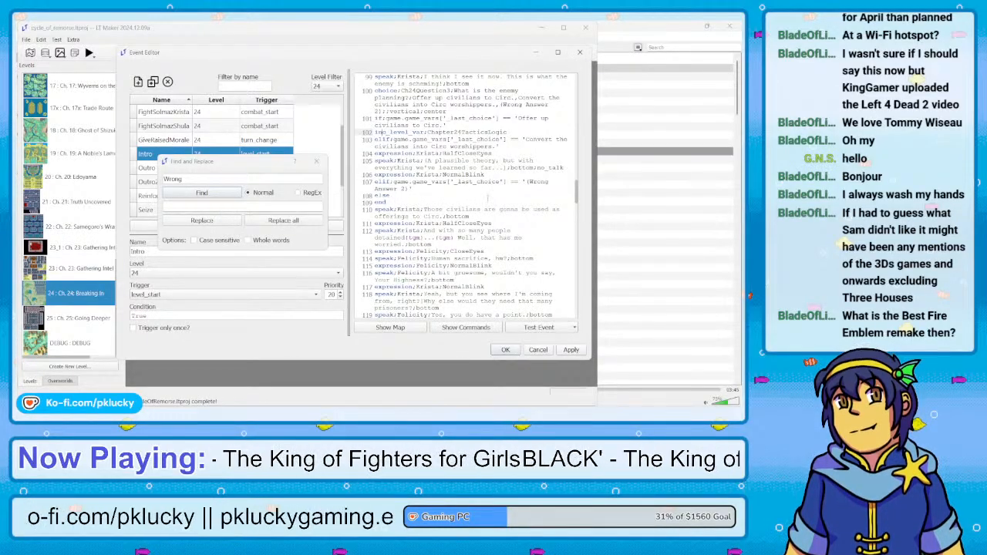
scroll(487, 198, "down", 1)
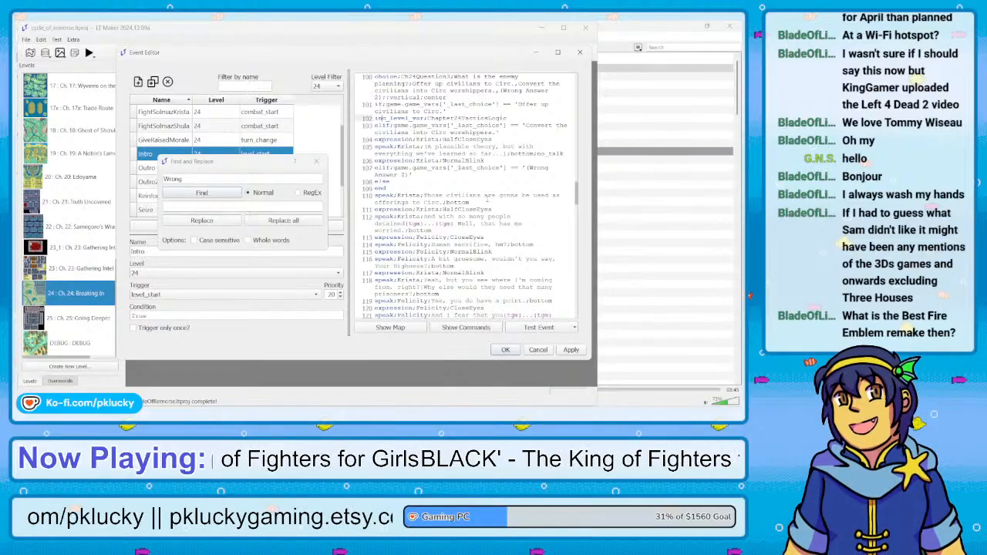
scroll(486, 197, "up", 1)
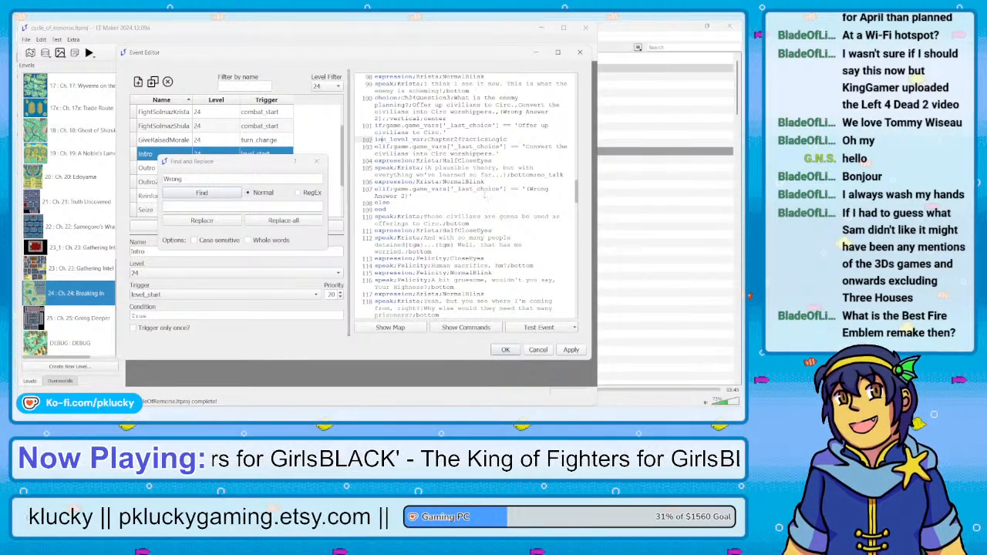
scroll(486, 197, "up", 2)
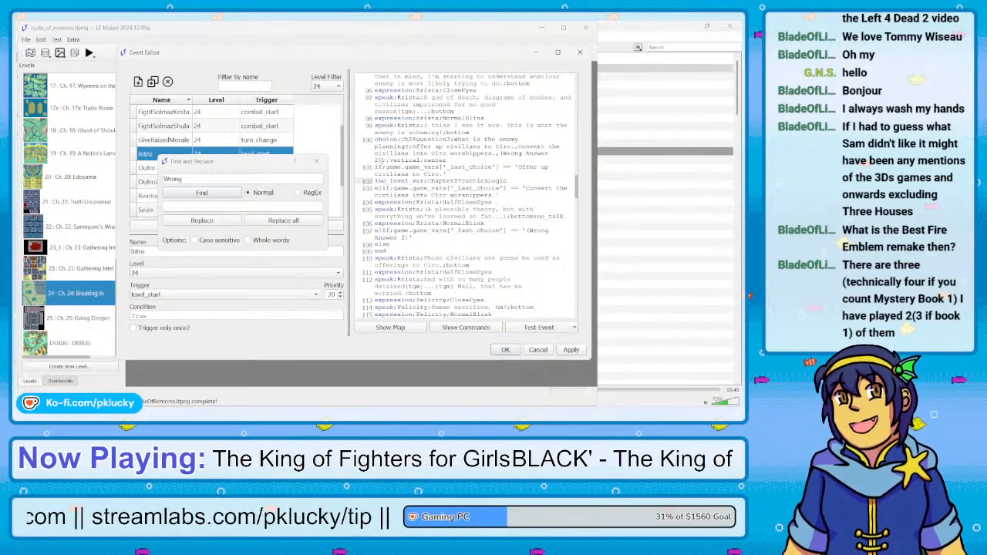
Examine the "(Wrong Answer 2)" placeholder option in the Ch24Question3 choice line, highlighting its text
left_click(383, 159)
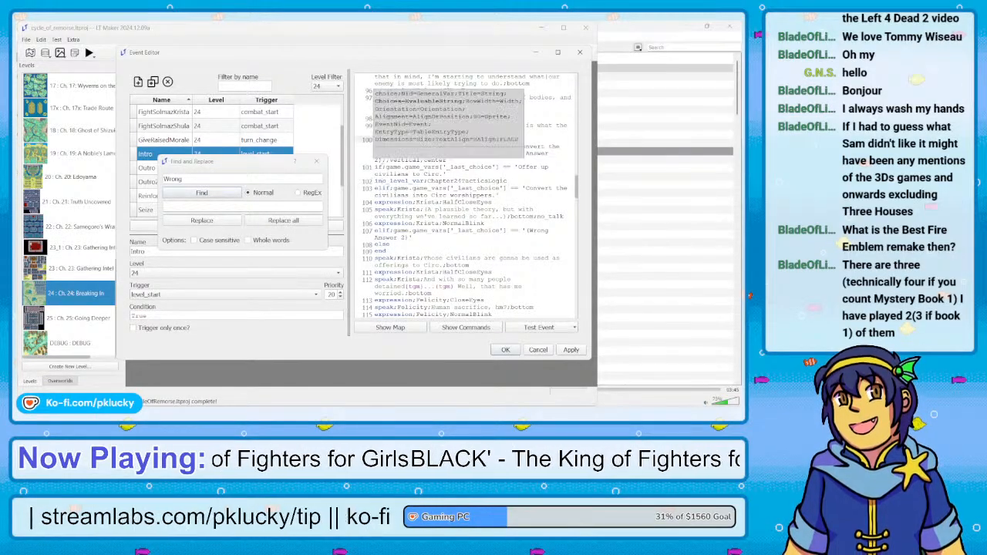
left_click_drag(382, 160, 499, 153)
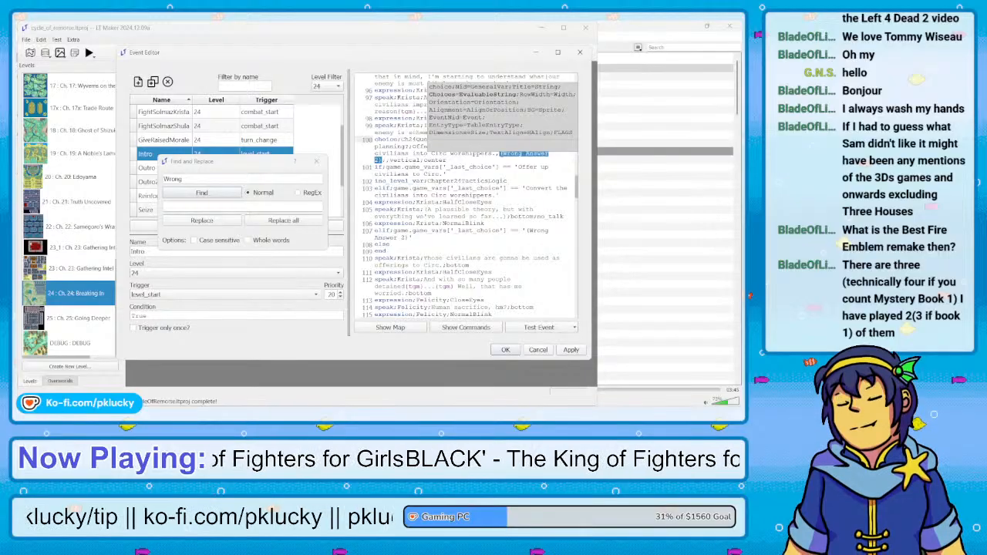
left_click(396, 139)
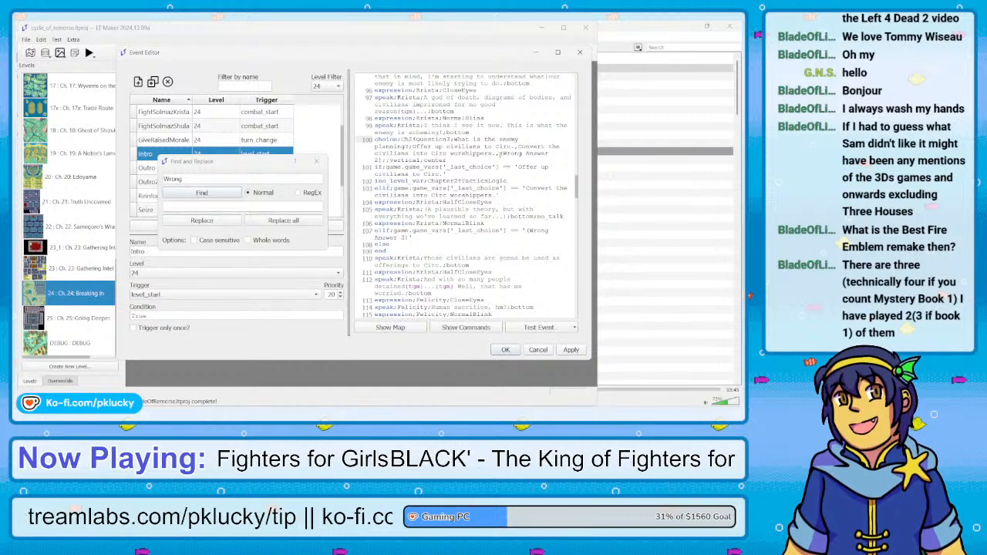
left_click_drag(500, 155, 449, 168)
left_click(414, 146)
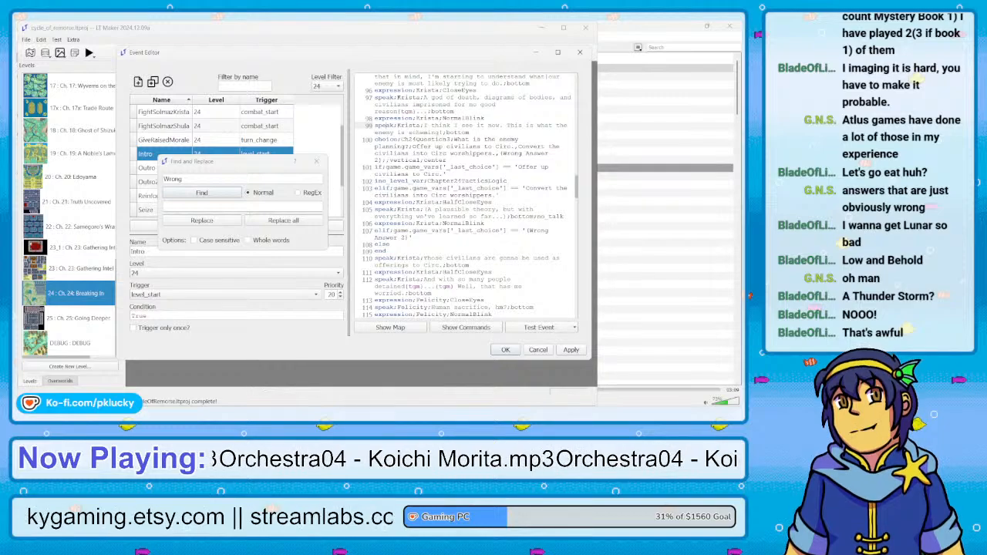
Switch to File Explorer and open BS Fire Emblem panel(1).docx from the Downloads folder in LibreOffice Writer
key("super+e")
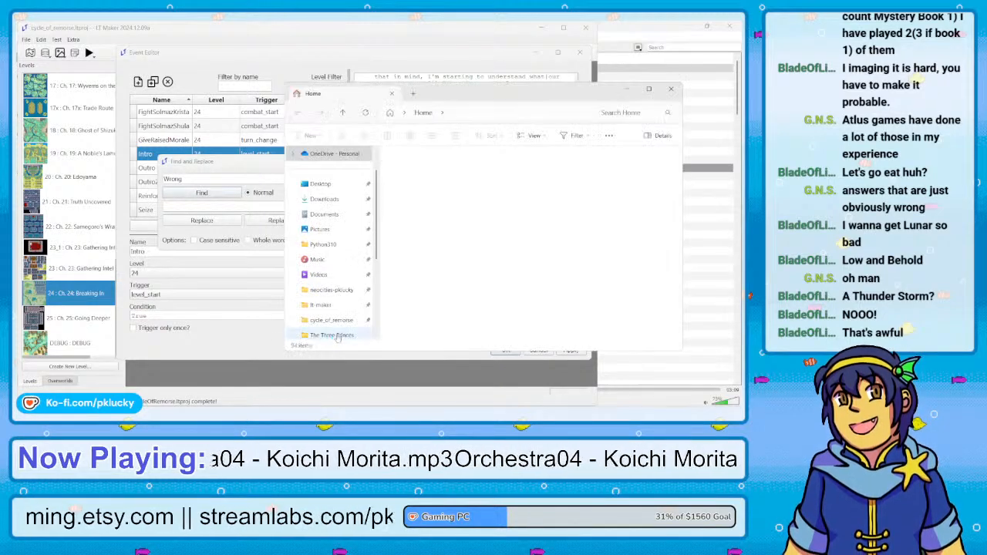
left_click_drag(522, 101, 324, 103)
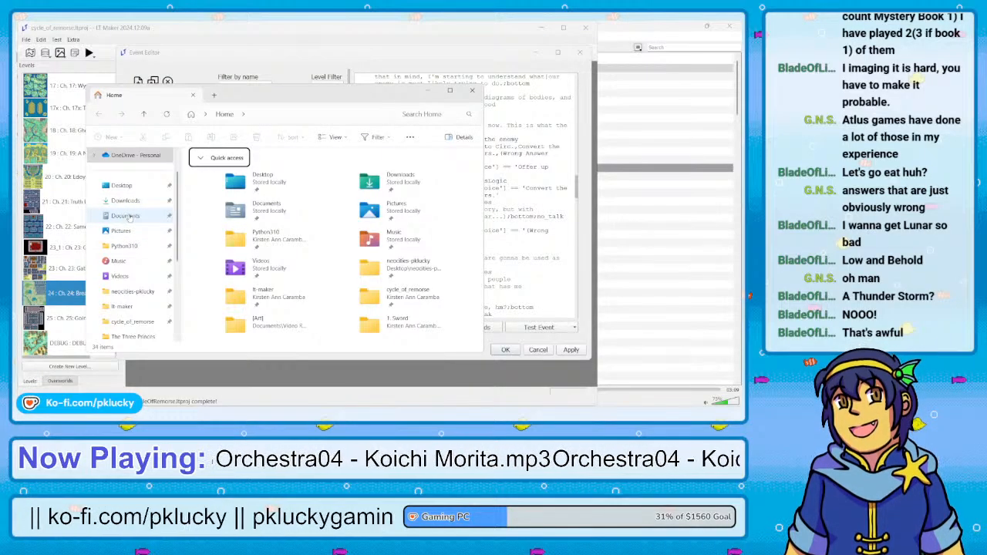
left_click(124, 201)
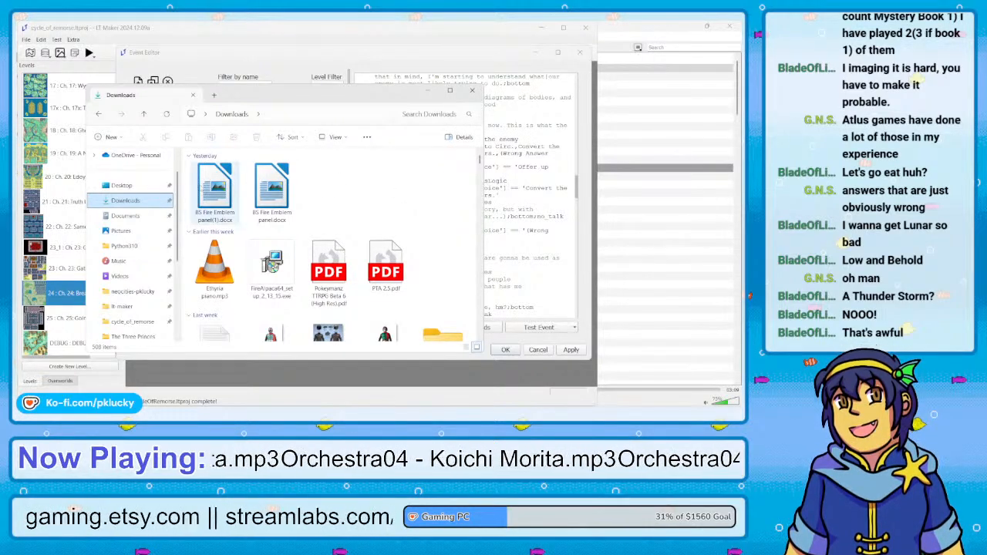
left_click(214, 191)
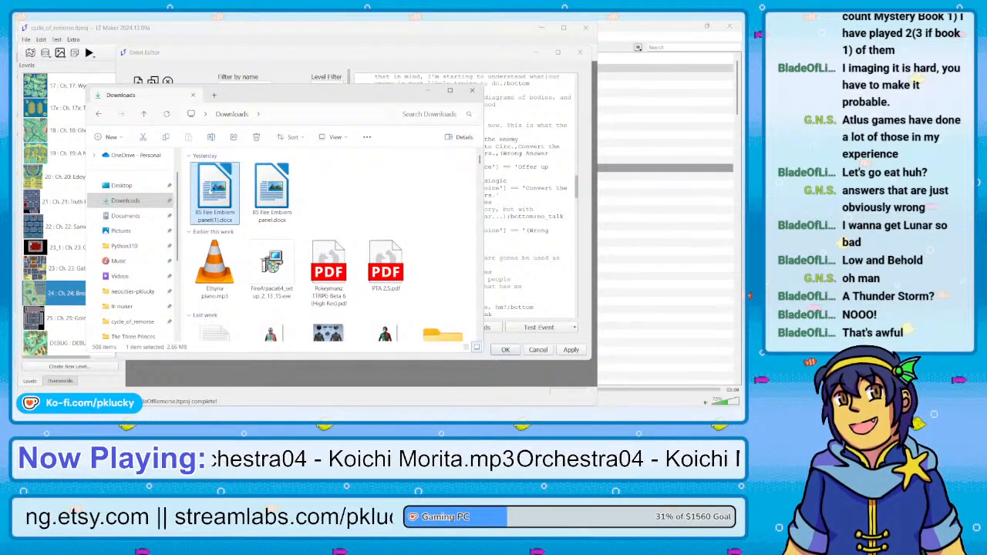
double_click(224, 191)
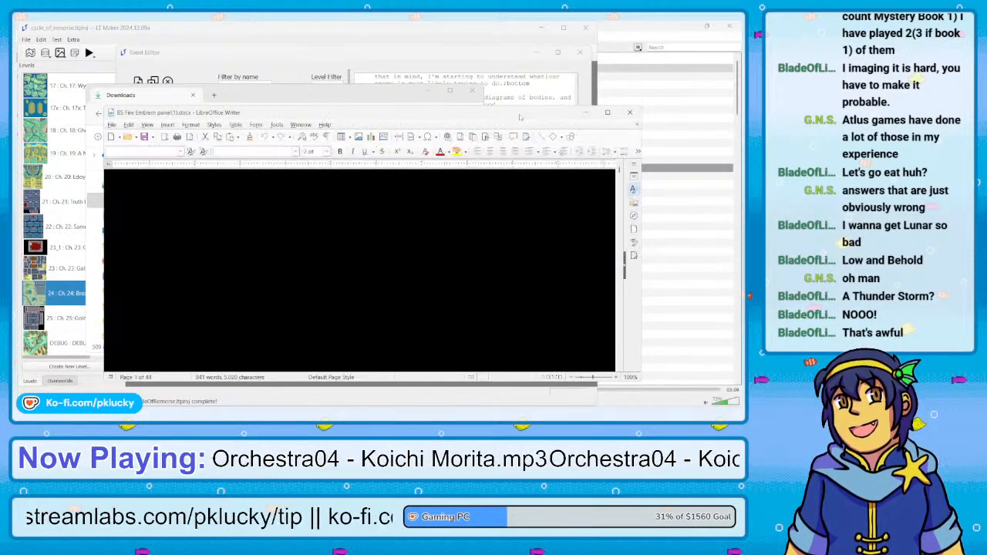
Move the document window clear of the file list and set the page zoom to 110% around the Episode I opening narration
left_click_drag(476, 114, 399, 59)
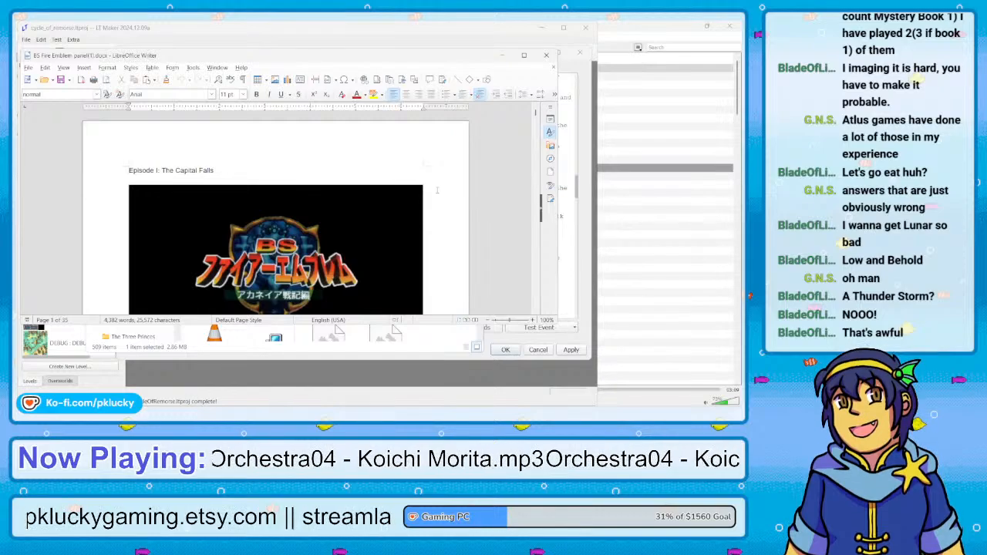
scroll(428, 212, "down", 5)
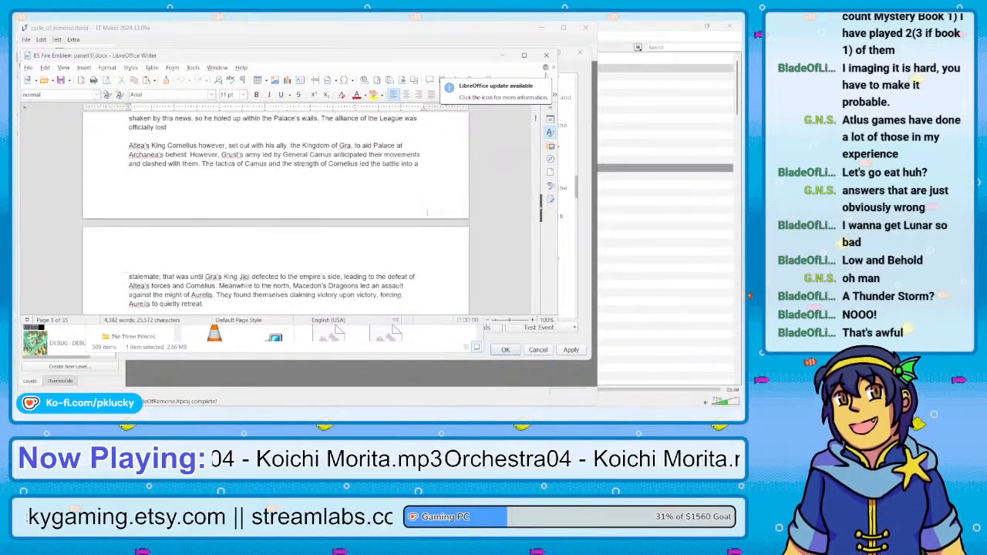
scroll(427, 212, "up", 6)
scroll(427, 212, "down", 4)
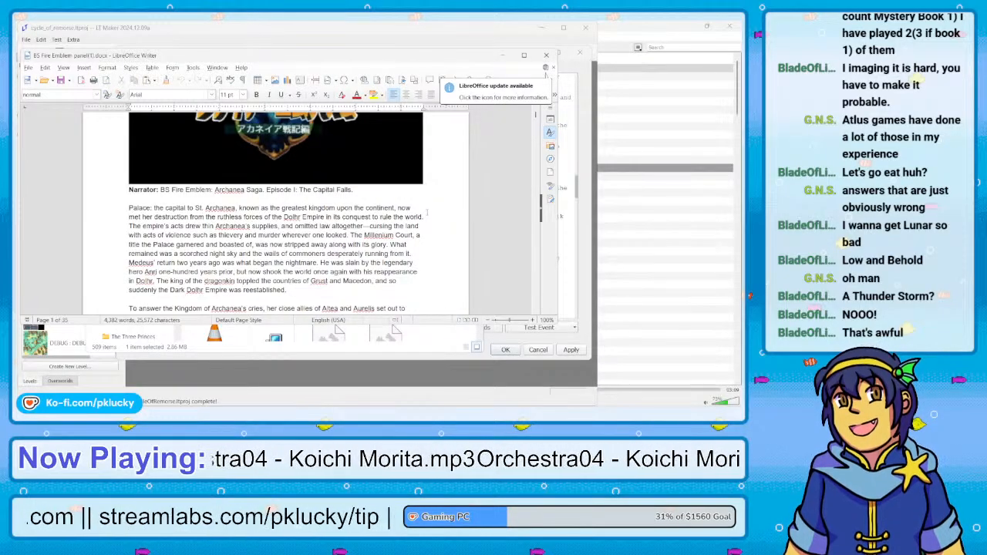
scroll(427, 213, "down", 5, "ctrl")
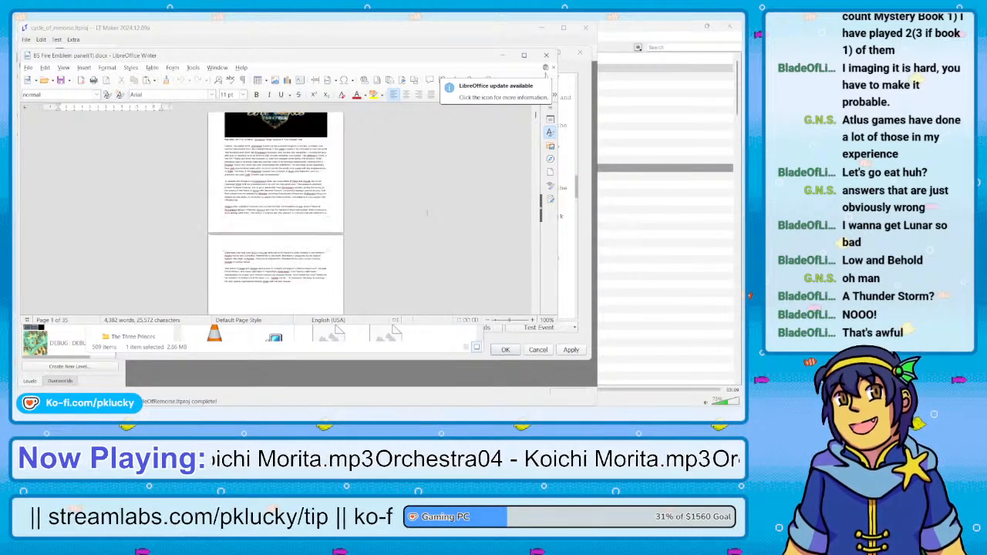
scroll(427, 212, "up", 5, "ctrl")
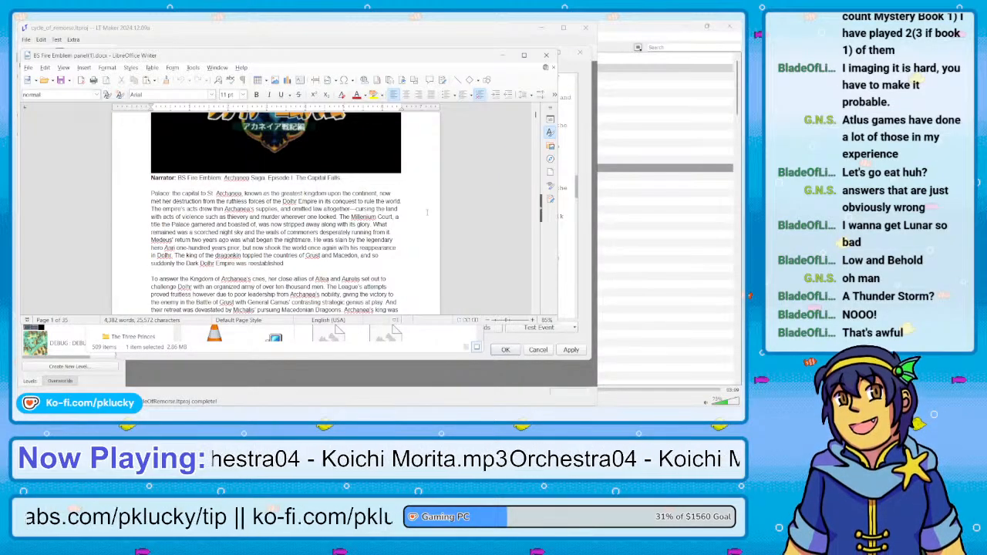
scroll(427, 212, "up", 2, "ctrl")
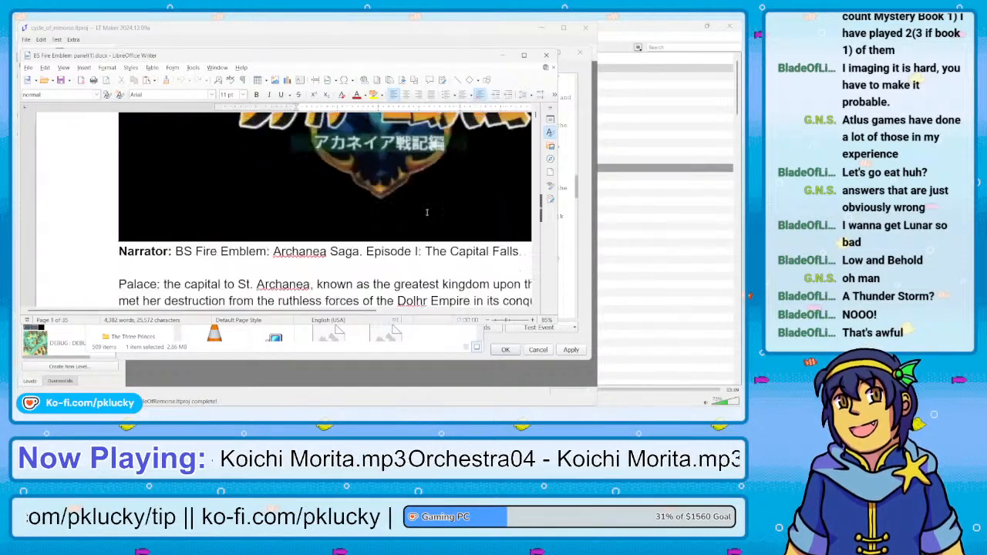
scroll(427, 212, "down", 4, "ctrl")
scroll(427, 212, "up", 2, "ctrl")
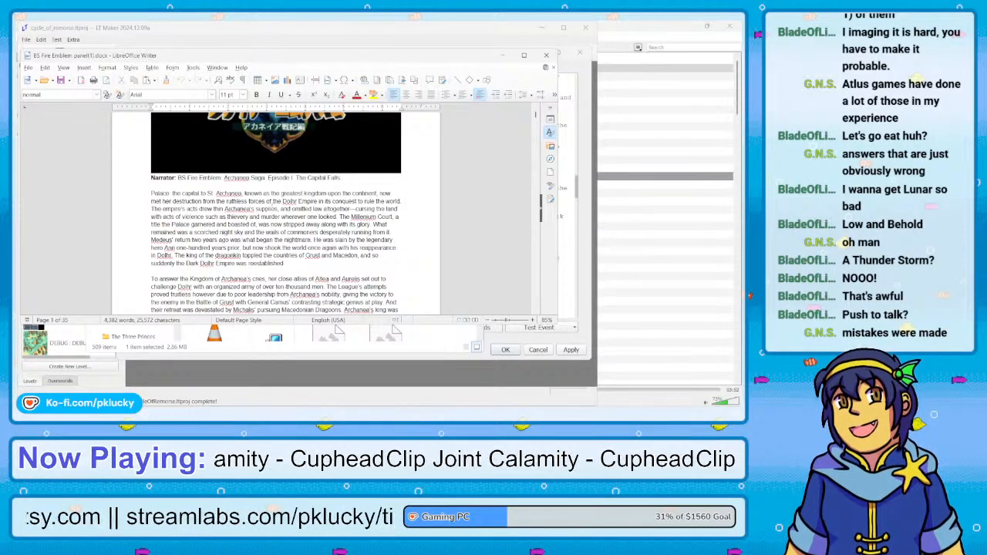
scroll(271, 206, "up", 3, "ctrl")
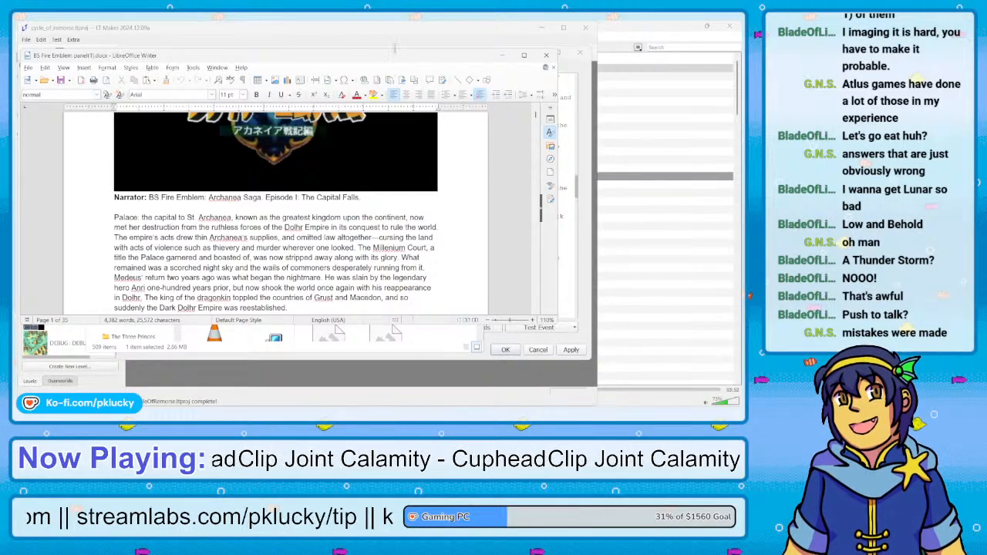
Close the Downloads folder window and make the document window taller so more of the page shows
left_click_drag(395, 47, 392, 36)
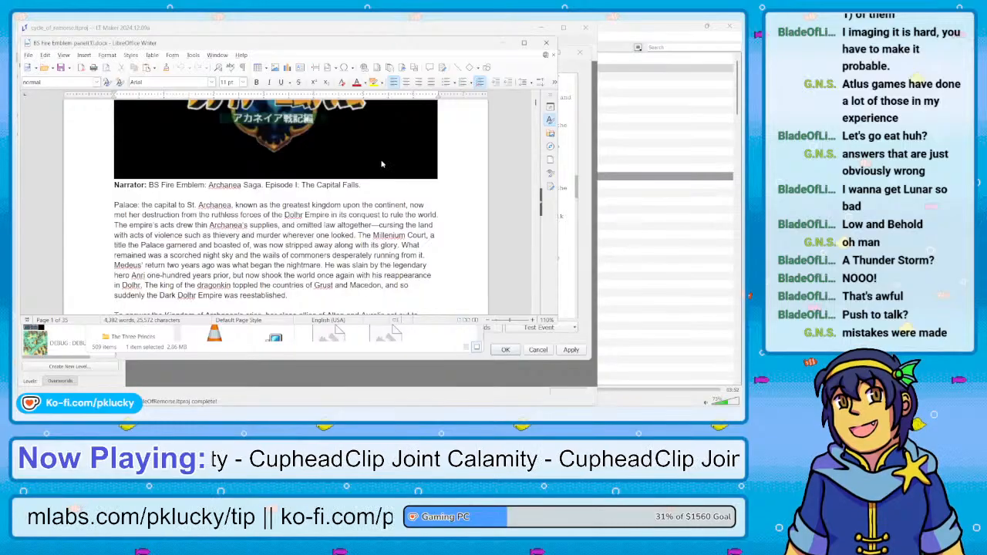
left_click(421, 353)
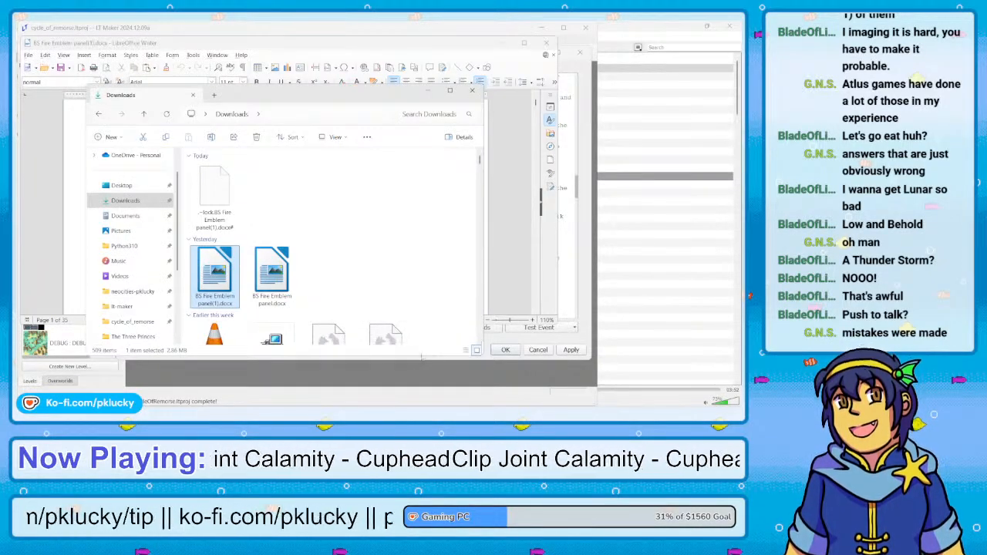
left_click(472, 90)
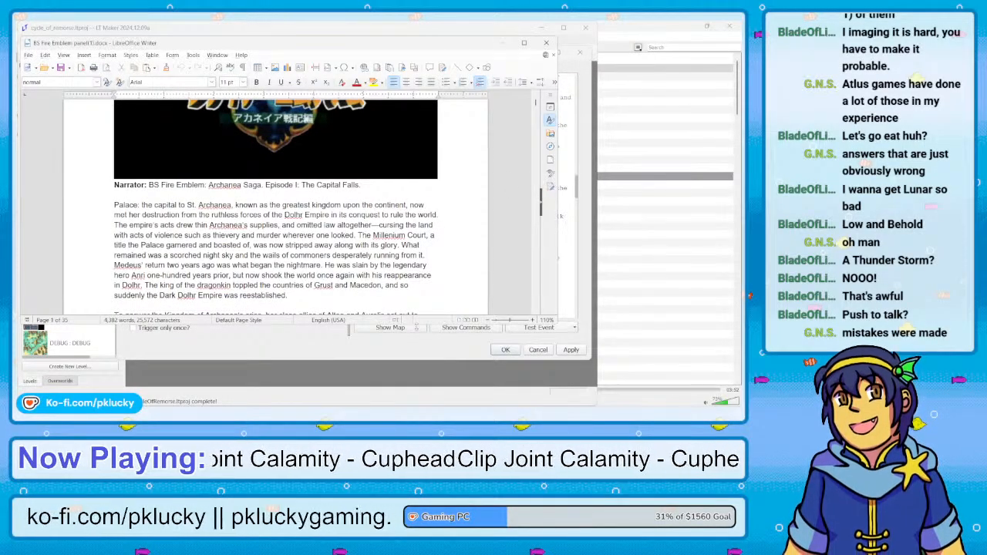
left_click_drag(416, 327, 421, 394)
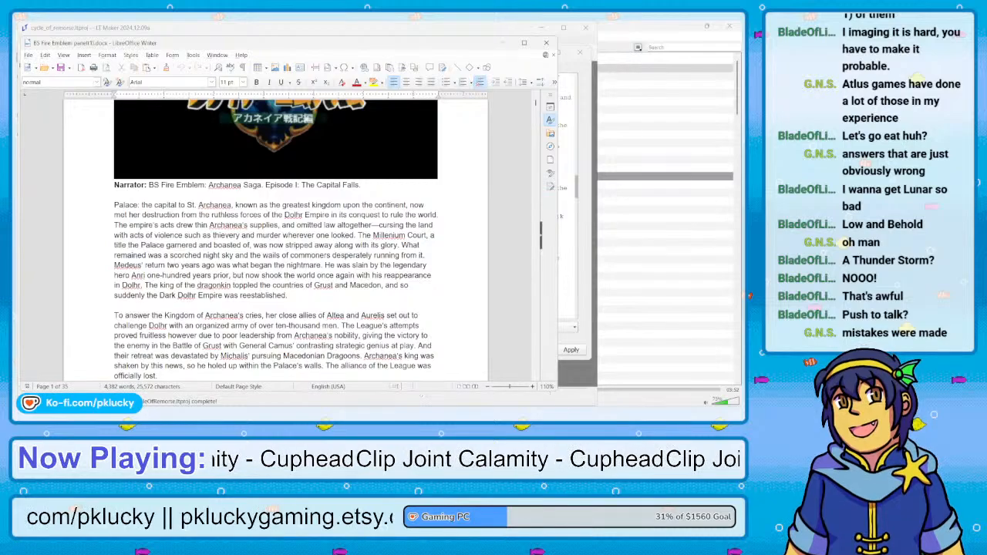
Look through the Episode I script from the Palace King and Boah scene through the battle to protect Princess Nyna
scroll(387, 290, "down", 10)
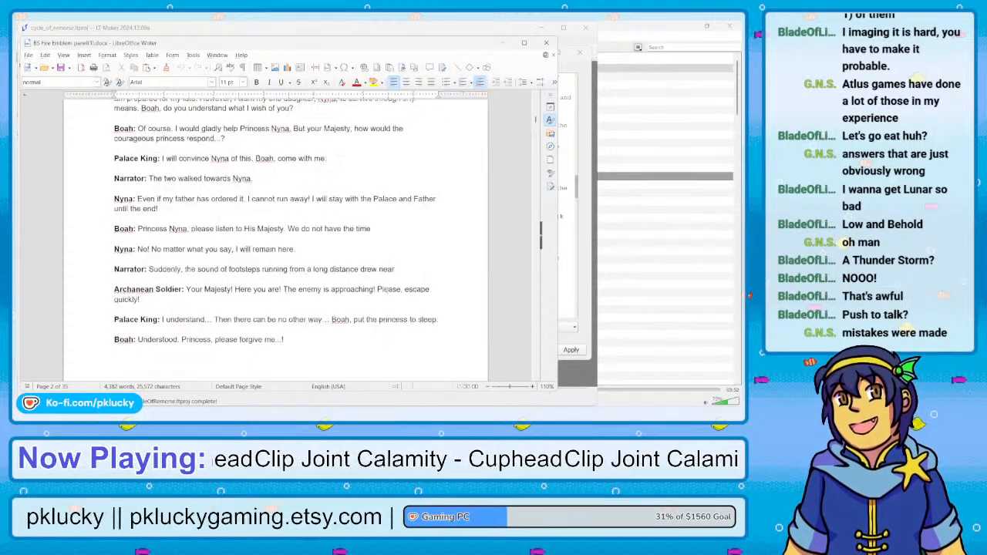
scroll(388, 291, "down", 10)
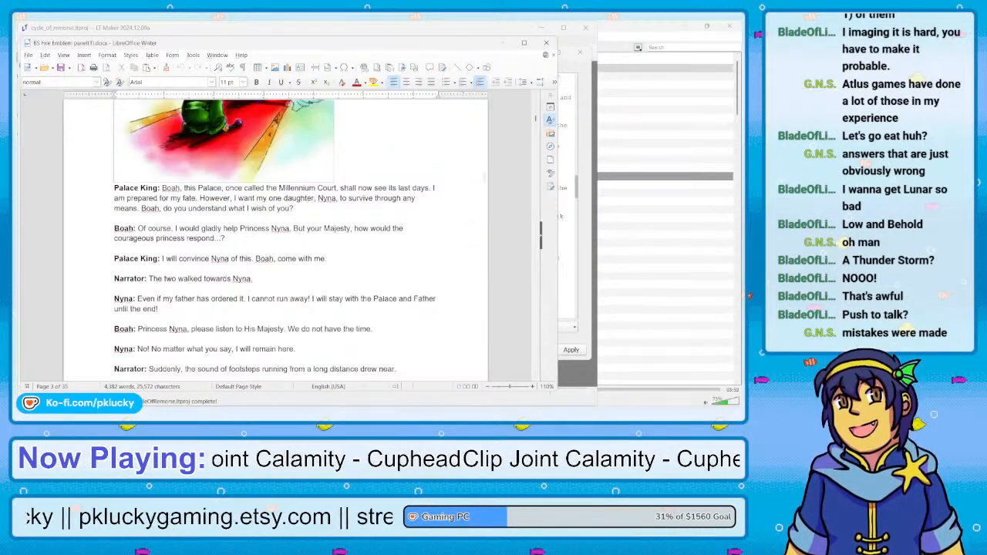
mouse_move(532, 118)
left_mouse_down()
mouse_move(535, 100)
mouse_move(537, 118)
left_mouse_up()
scroll(538, 104, "down", 2)
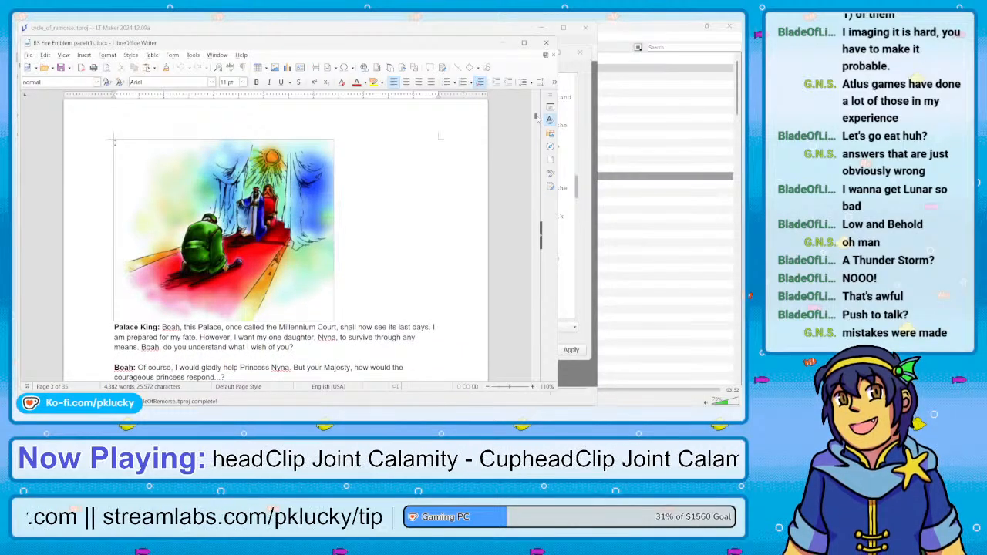
left_click_drag(536, 117, 535, 138)
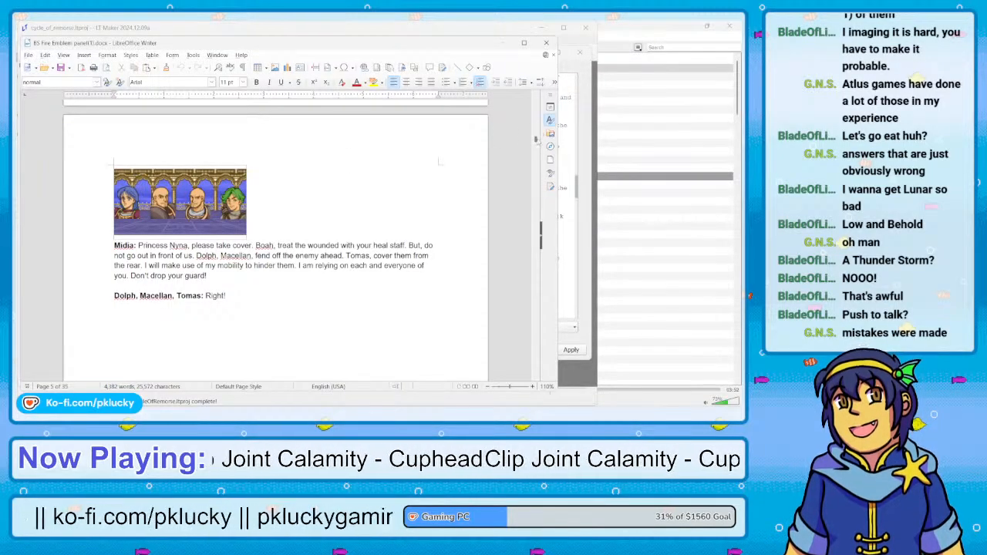
scroll(535, 139, "down", 10)
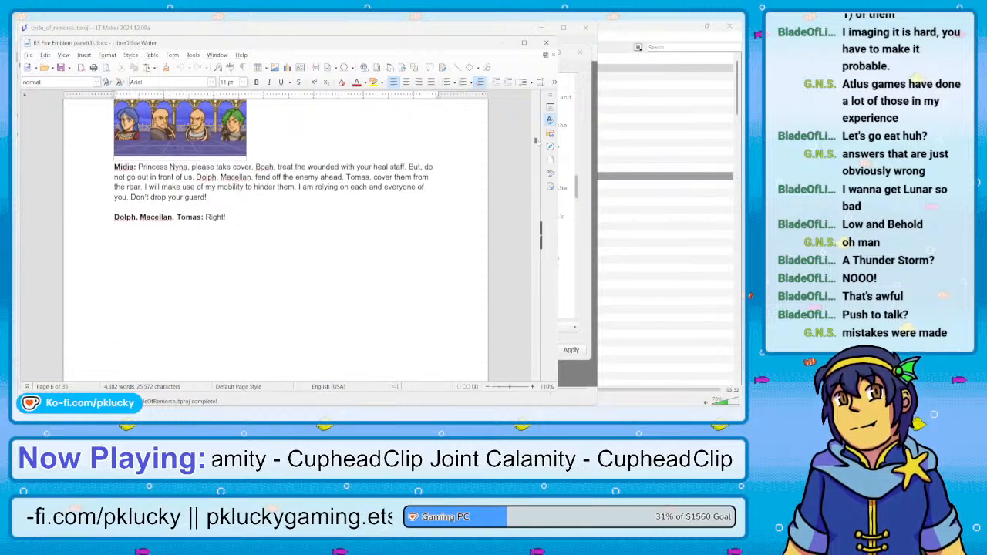
scroll(535, 145, "down", 15)
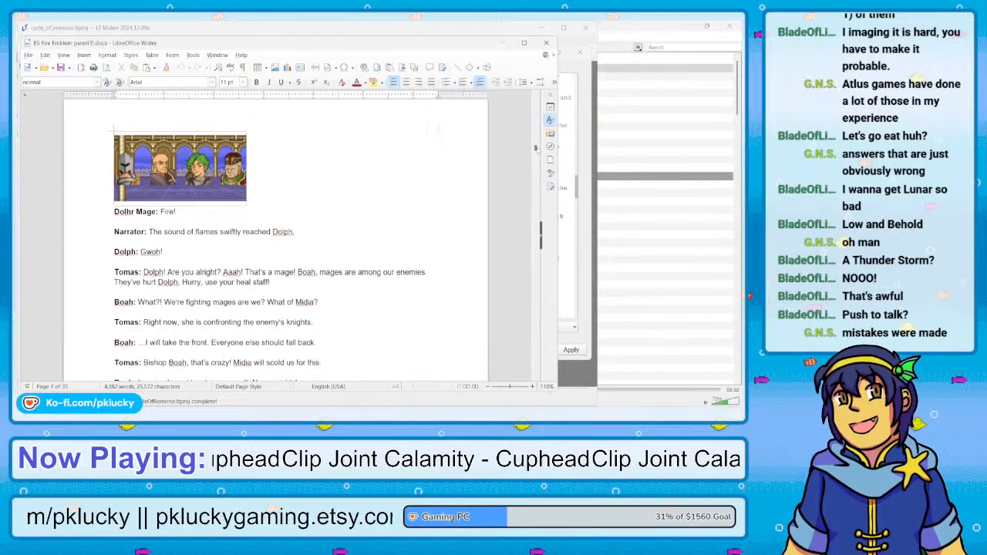
scroll(535, 157, "down", 10)
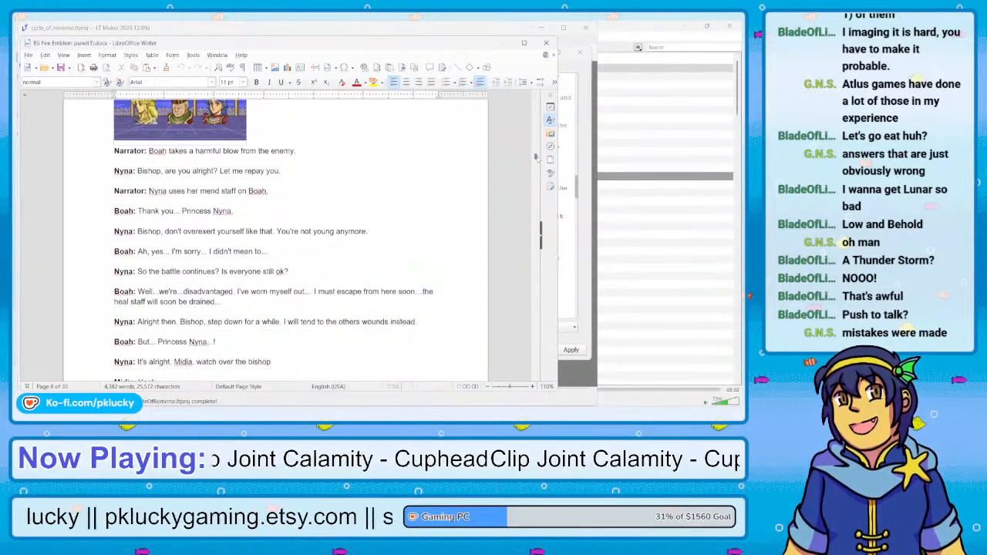
scroll(535, 161, "down", 15)
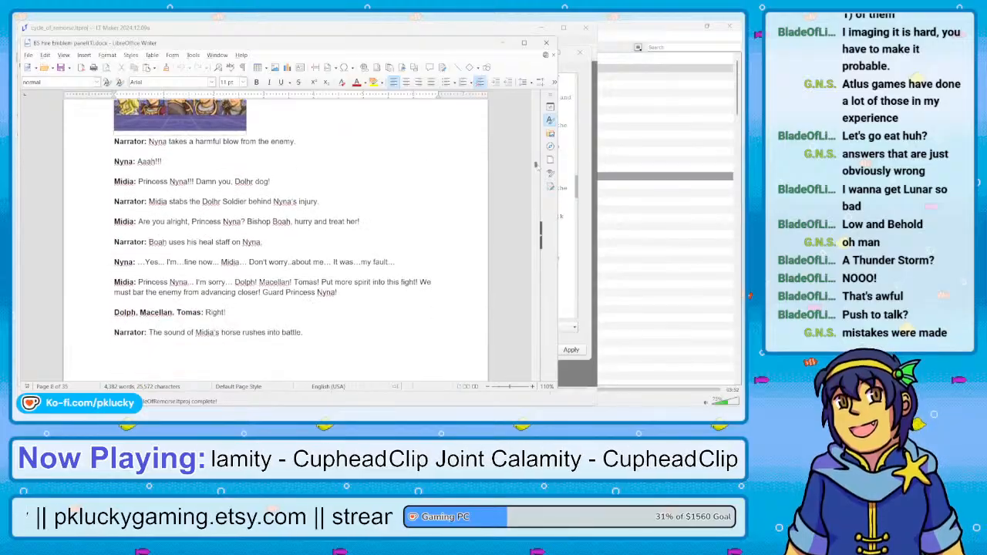
scroll(536, 177, "down", 15)
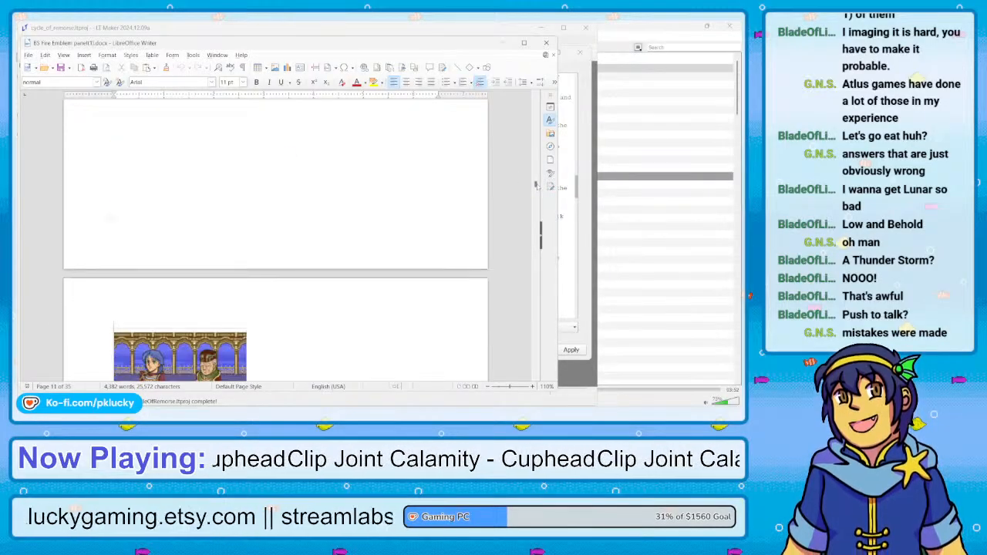
Look through the rest of Episode I, covering the second Dolhr Mage attack on Dolph and the confrontation with Camus
scroll(536, 195, "down", 10)
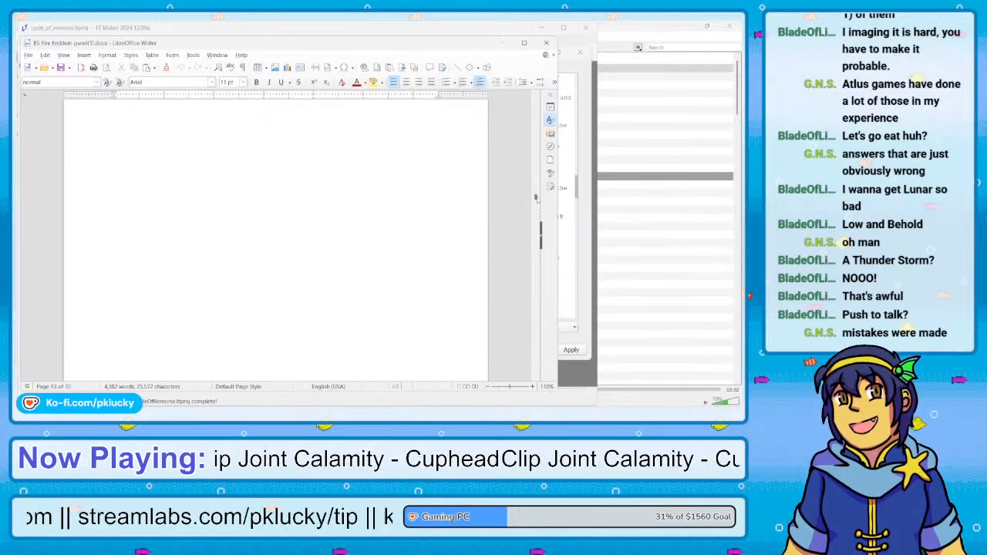
scroll(535, 198, "down", 10)
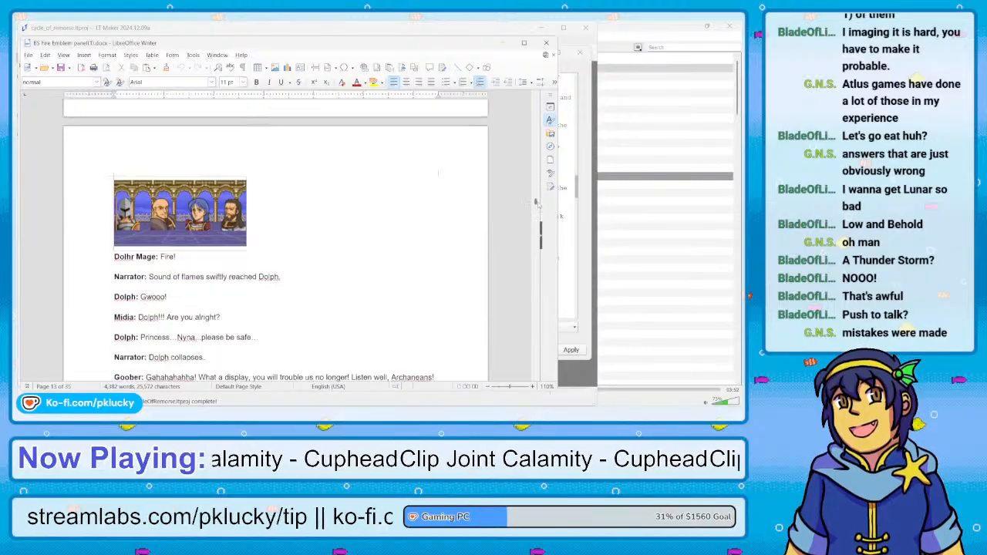
scroll(535, 202, "down", 1)
scroll(535, 204, "down", 2)
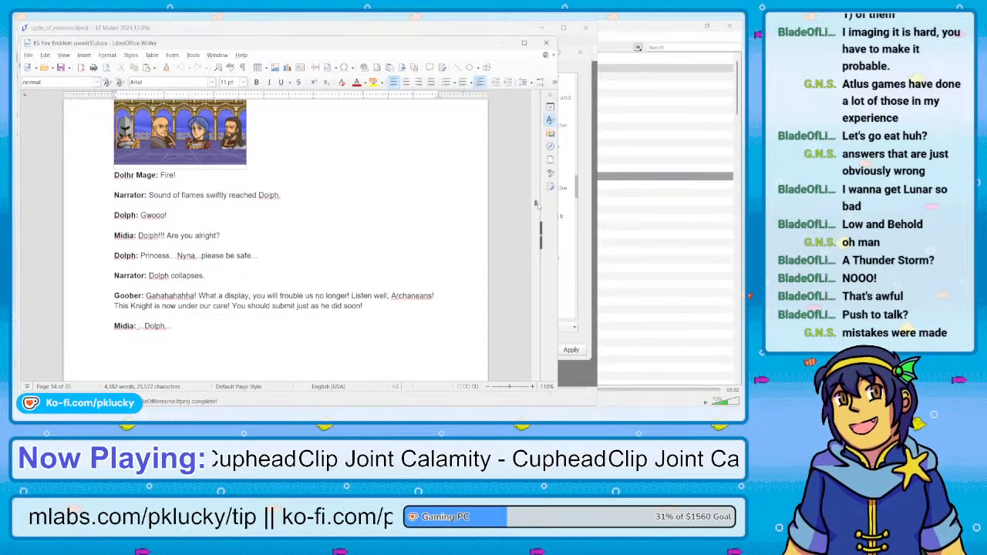
scroll(535, 204, "down", 1)
scroll(535, 203, "down", 1)
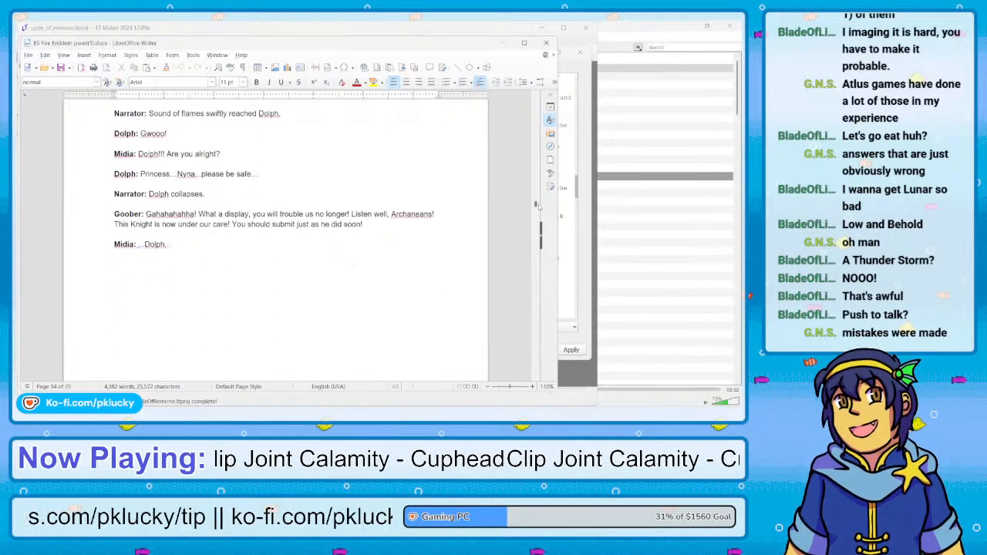
scroll(535, 205, "down", 6)
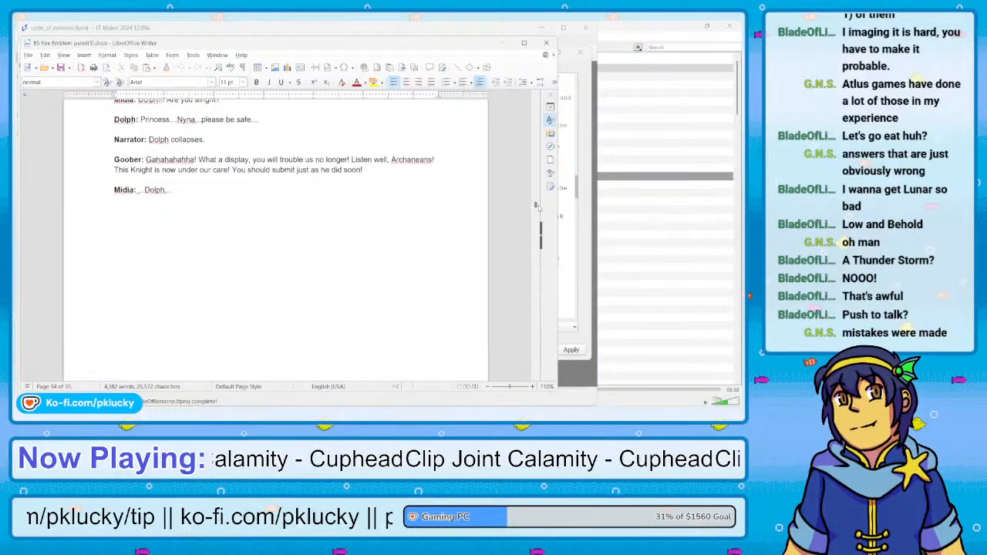
scroll(535, 208, "down", 10)
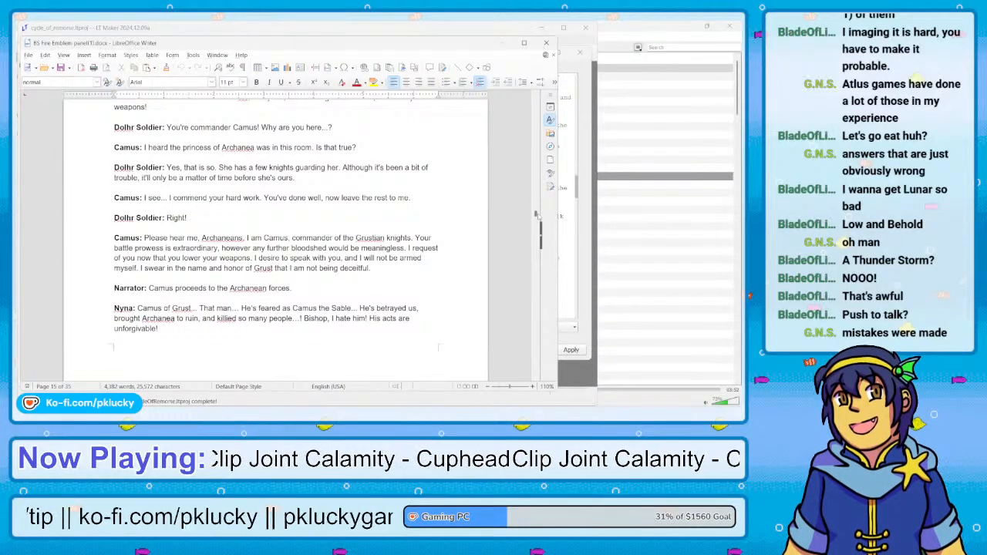
scroll(536, 215, "down", 12)
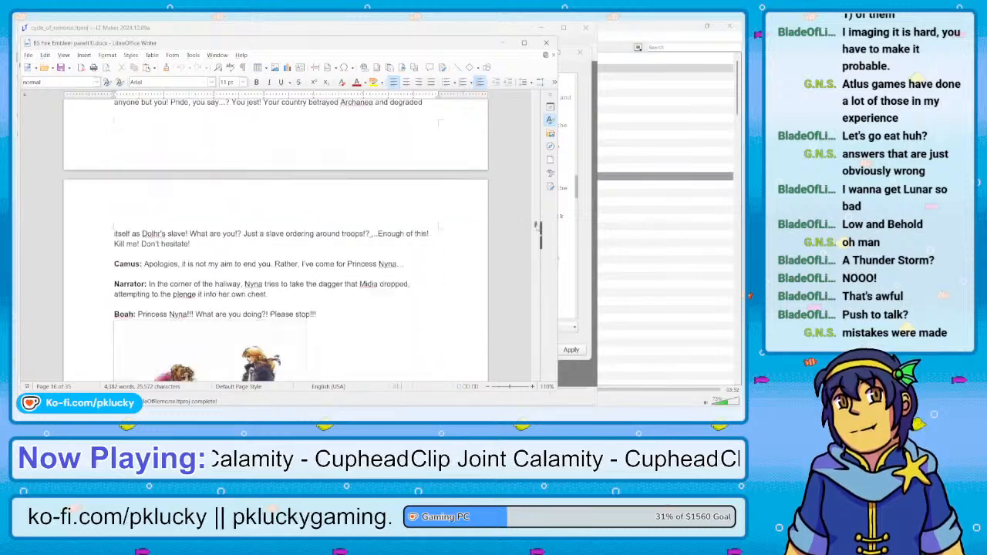
scroll(537, 231, "down", 15)
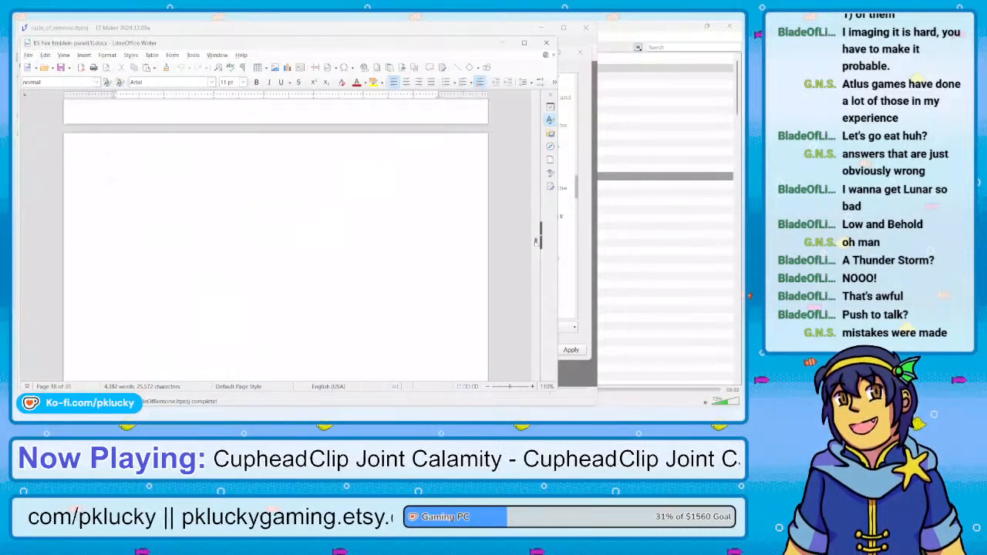
Examine the Minerva and Hardin scenes, down to the page 25 dialogue with the circled cavalier portraits
scroll(535, 241, "down", 15)
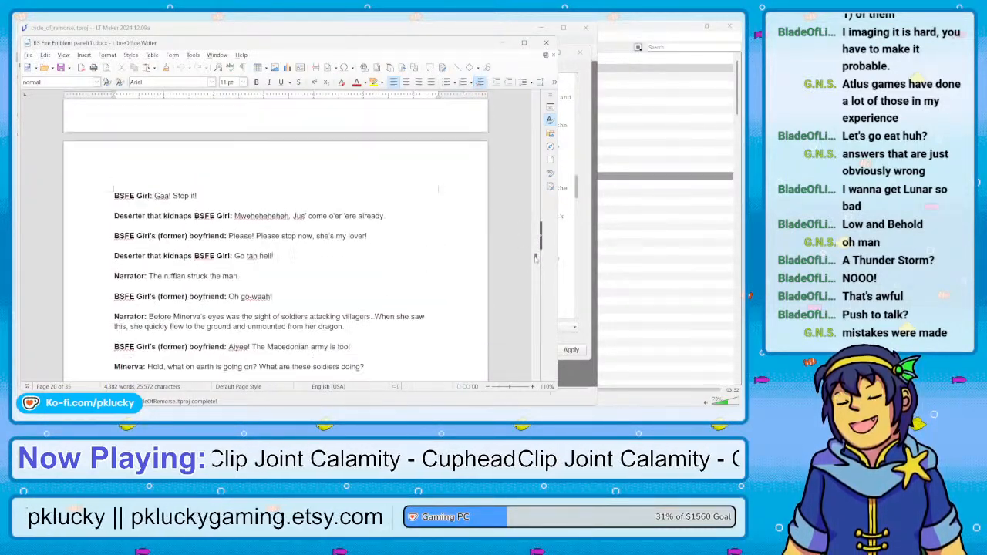
scroll(535, 262, "down", 15)
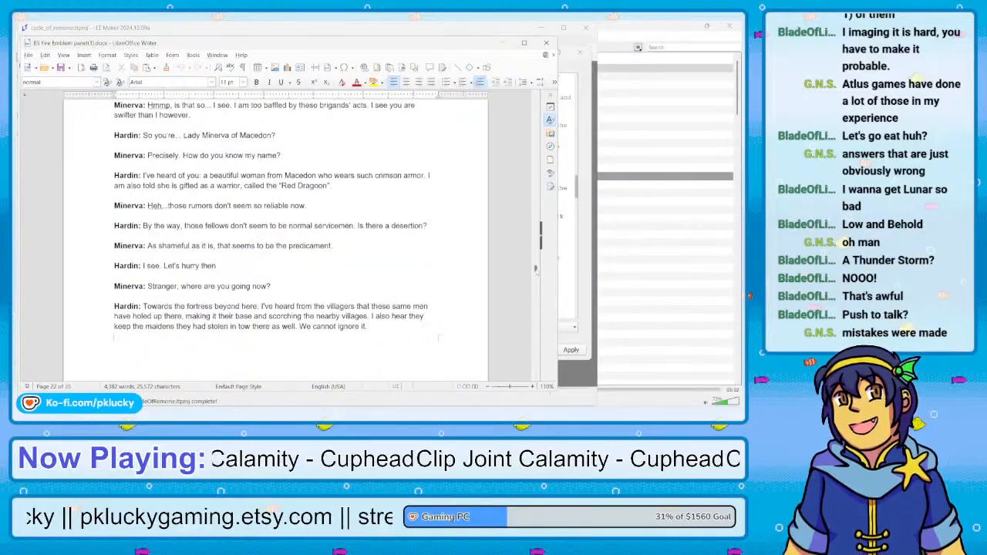
scroll(536, 270, "down", 15)
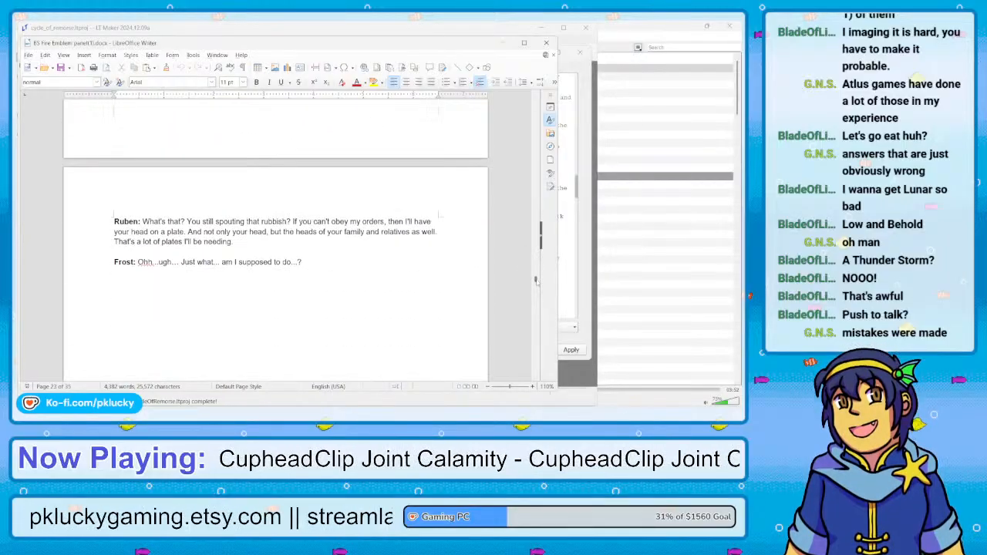
scroll(536, 280, "down", 15)
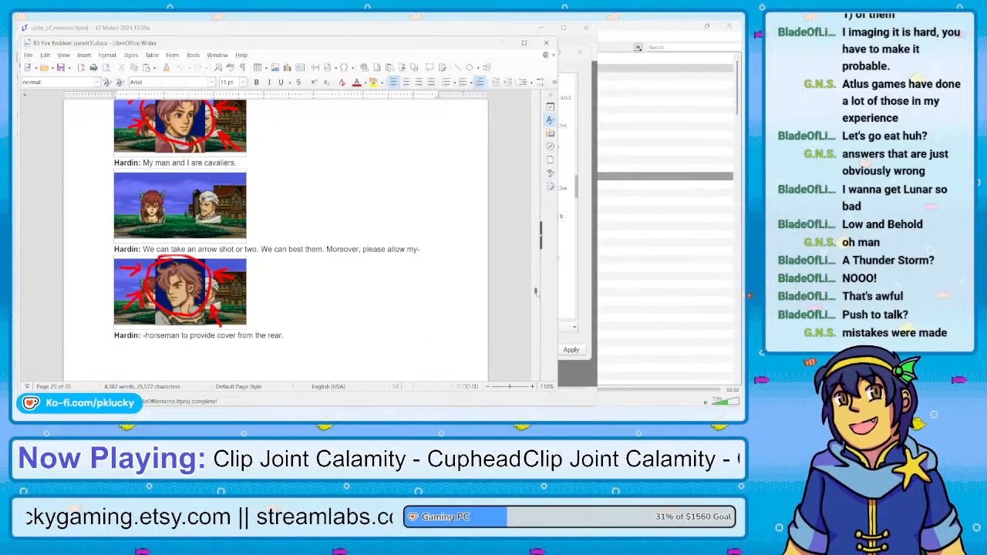
scroll(535, 291, "up", 4)
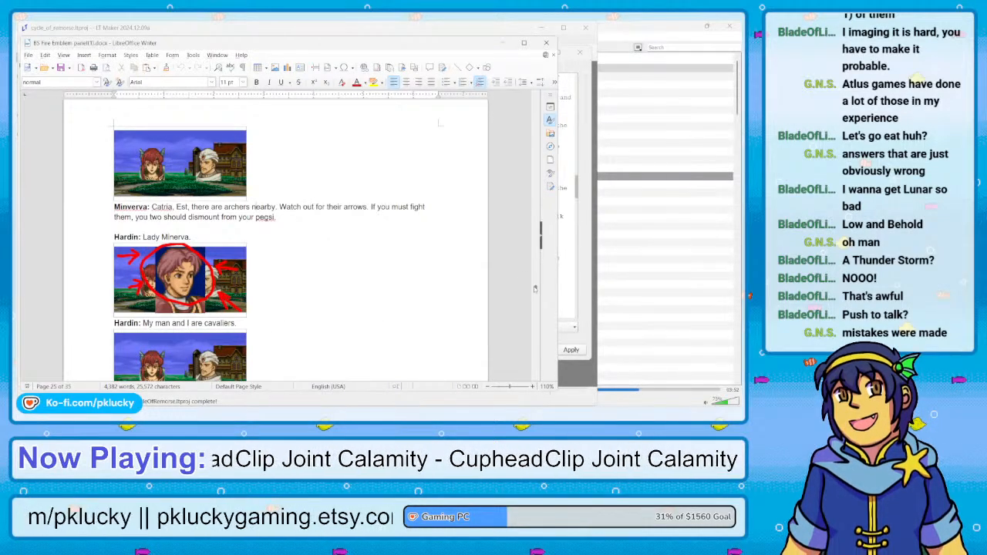
scroll(535, 289, "down", 5)
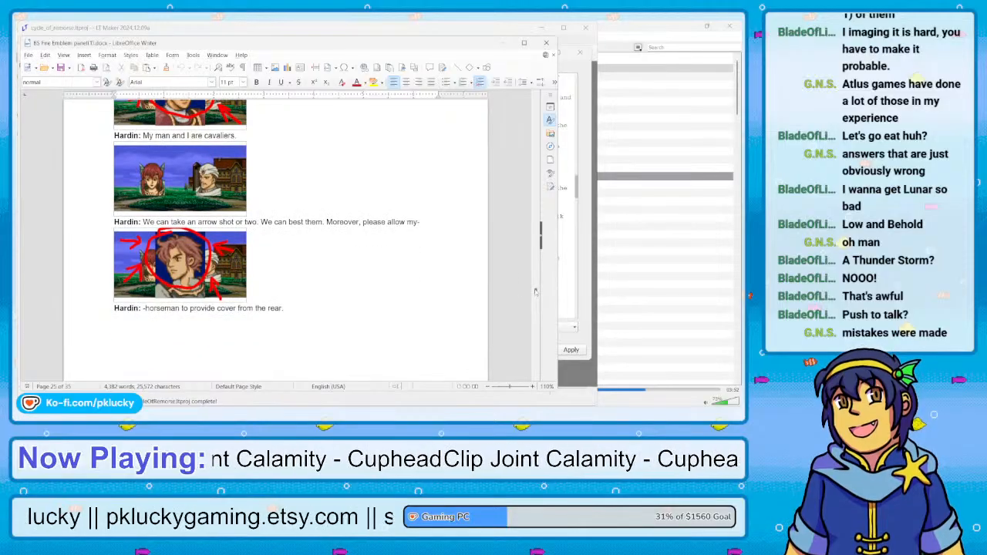
Read from the end of Hardin's page 25 dialogue to the page 26 slide with the circled Roshea and Wolf portraits
scroll(535, 292, "down", 2)
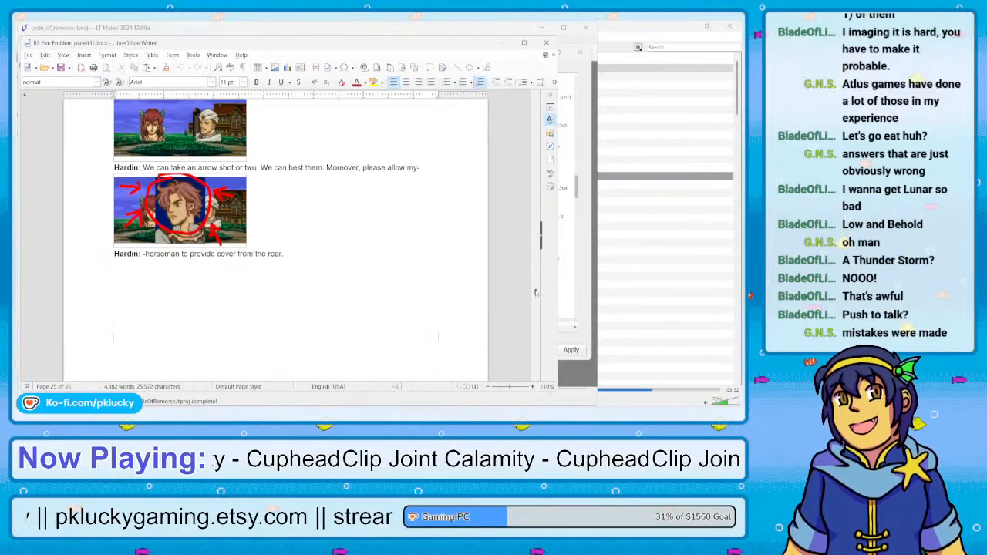
scroll(535, 292, "down", 4)
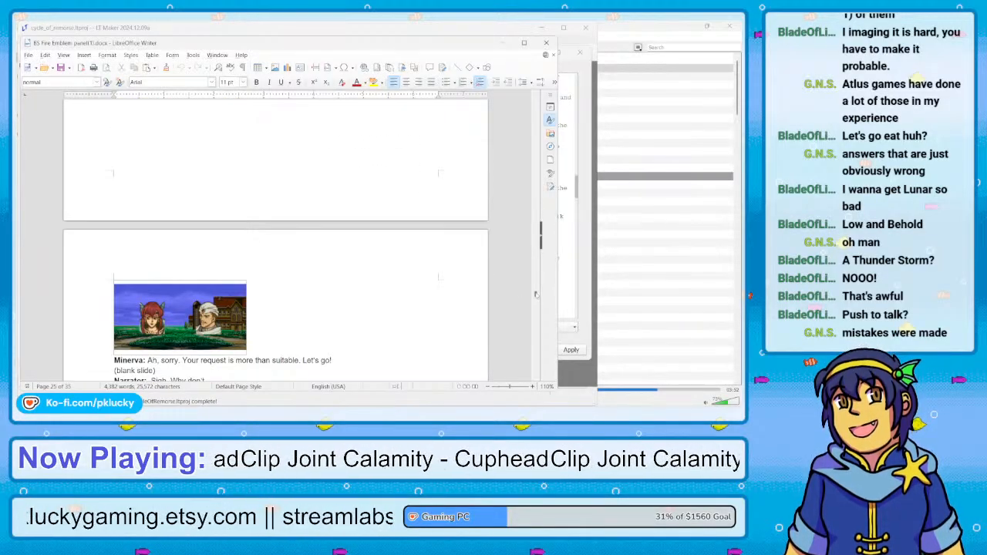
scroll(535, 294, "down", 4)
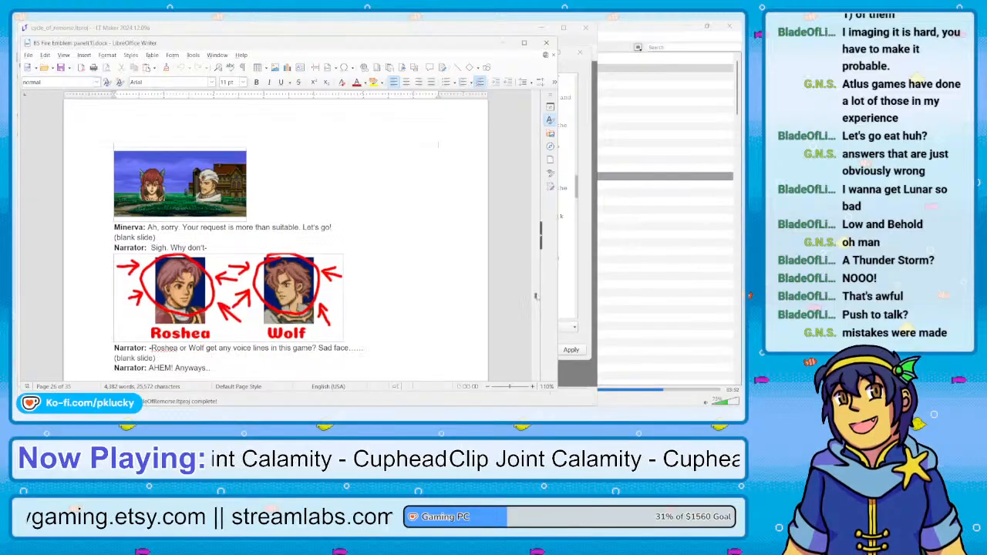
scroll(535, 296, "down", 2)
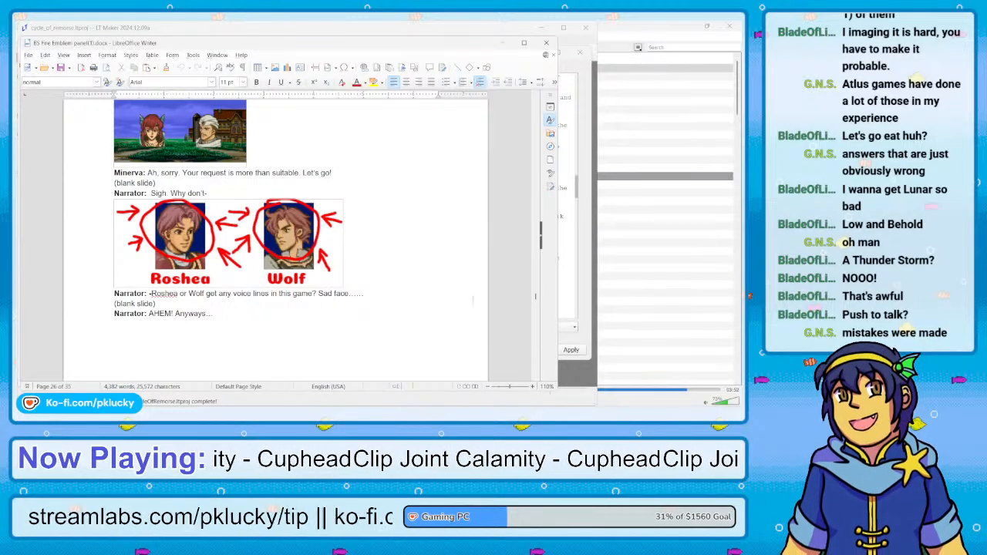
Look back through the script from the BSFE Girl village scene to Nyna's unlock spell on page 11
left_click_drag(535, 297, 536, 240)
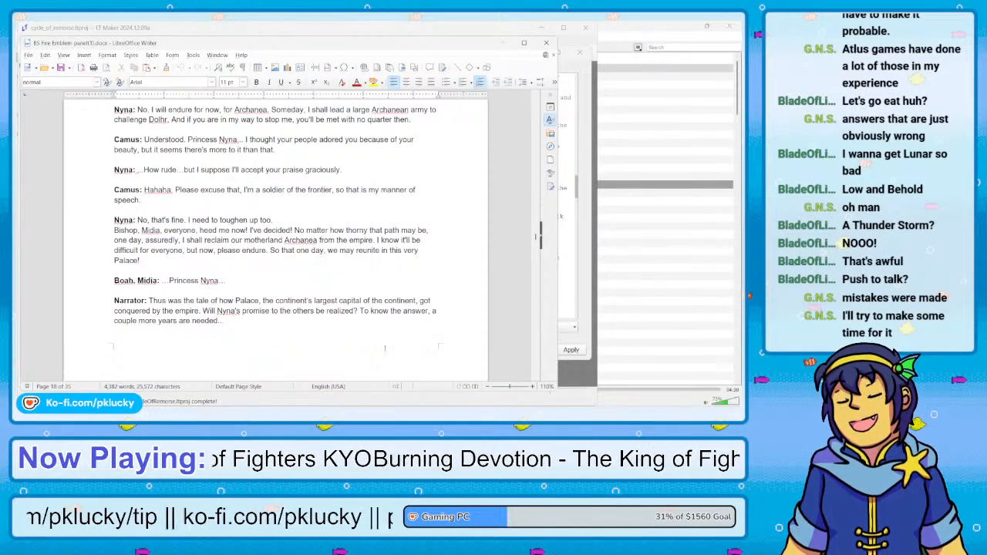
scroll(385, 347, "down", 20)
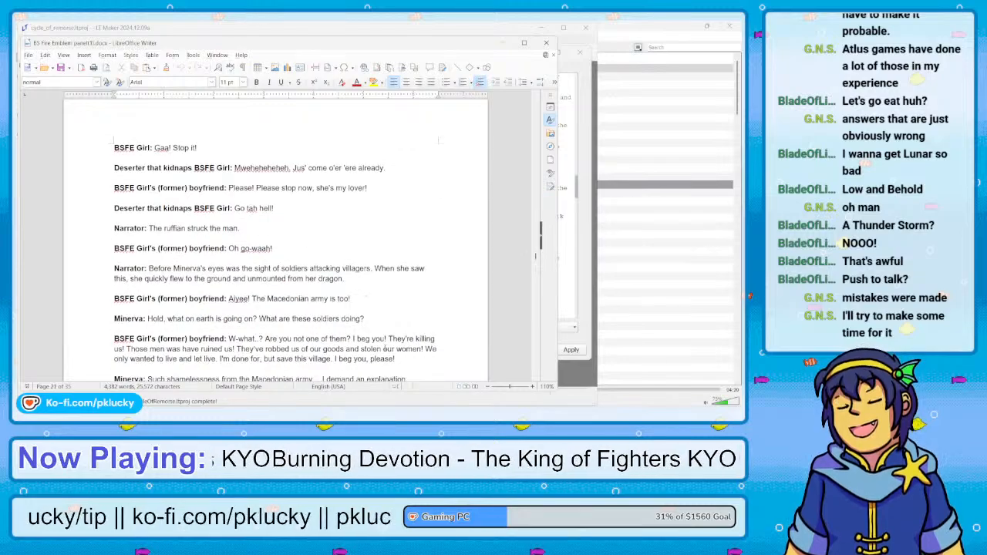
scroll(385, 348, "down", 6)
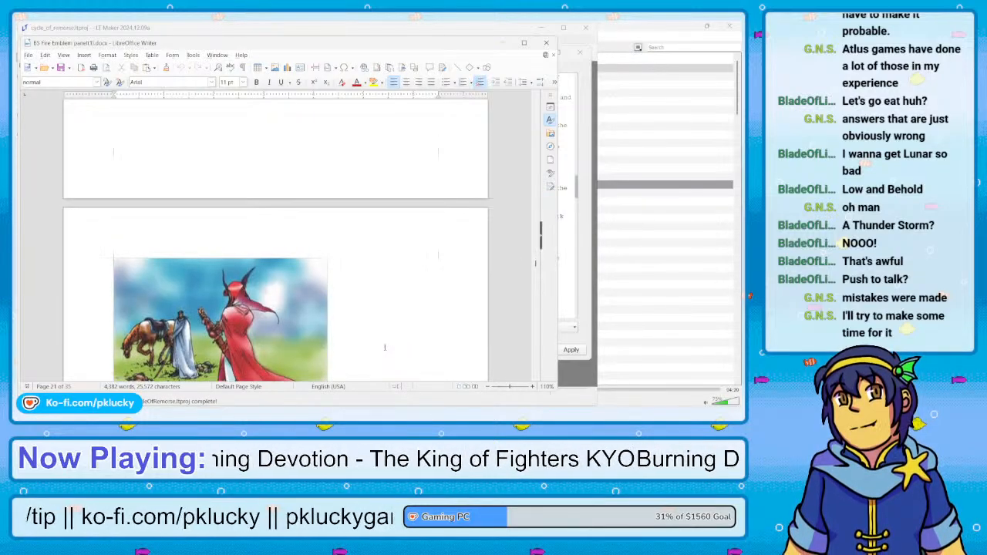
scroll(385, 348, "up", 20)
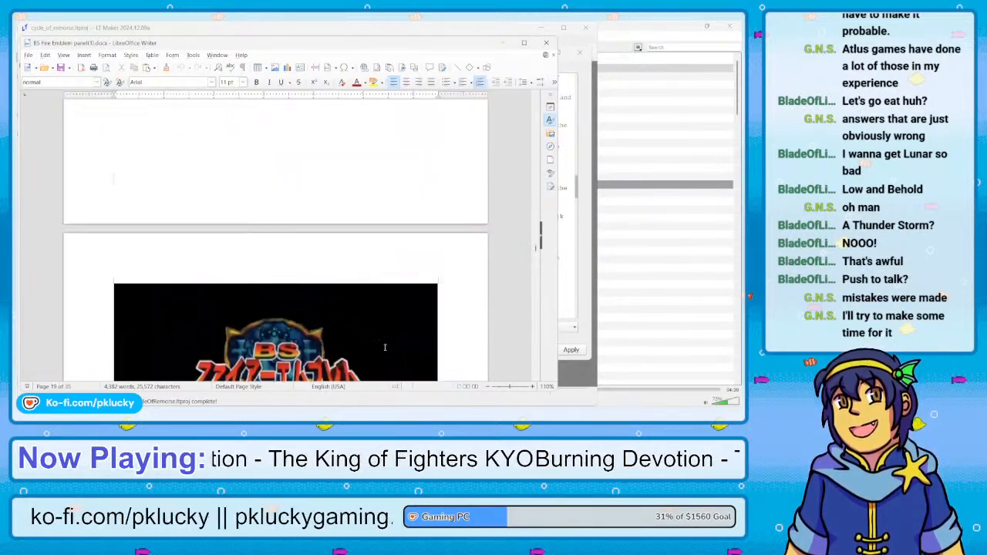
scroll(385, 348, "up", 10)
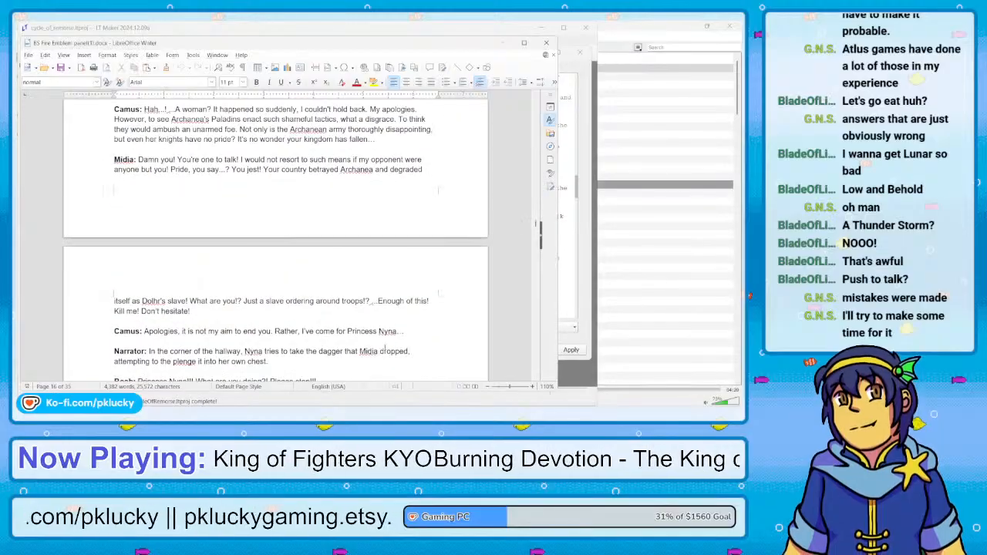
scroll(385, 348, "up", 15)
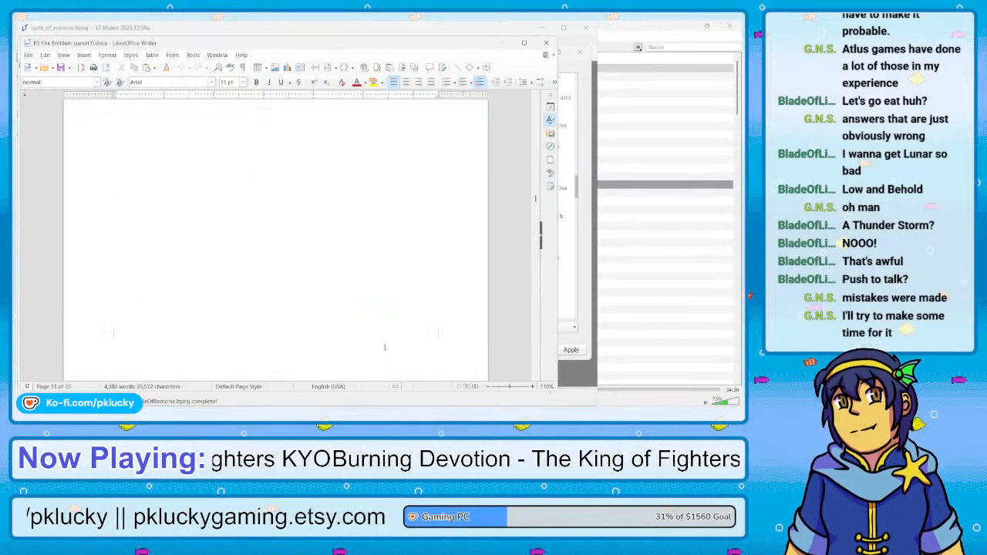
scroll(385, 348, "up", 15)
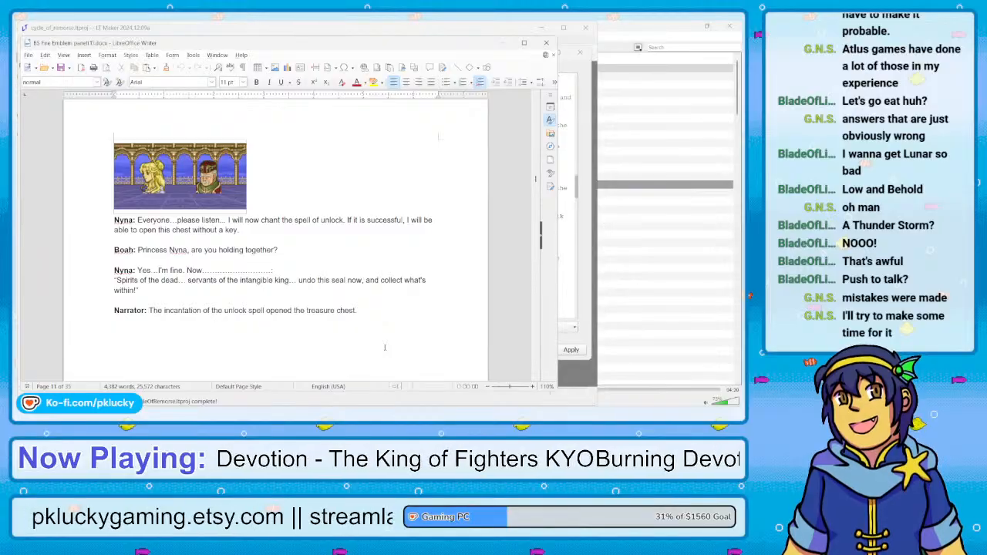
Find the page 9 scene where Nyna is wounded and highlight the "Right!" line shared by Dolph, Macellan and Tomas
scroll(384, 347, "up", 5)
scroll(385, 348, "down", 5)
scroll(385, 348, "up", 2)
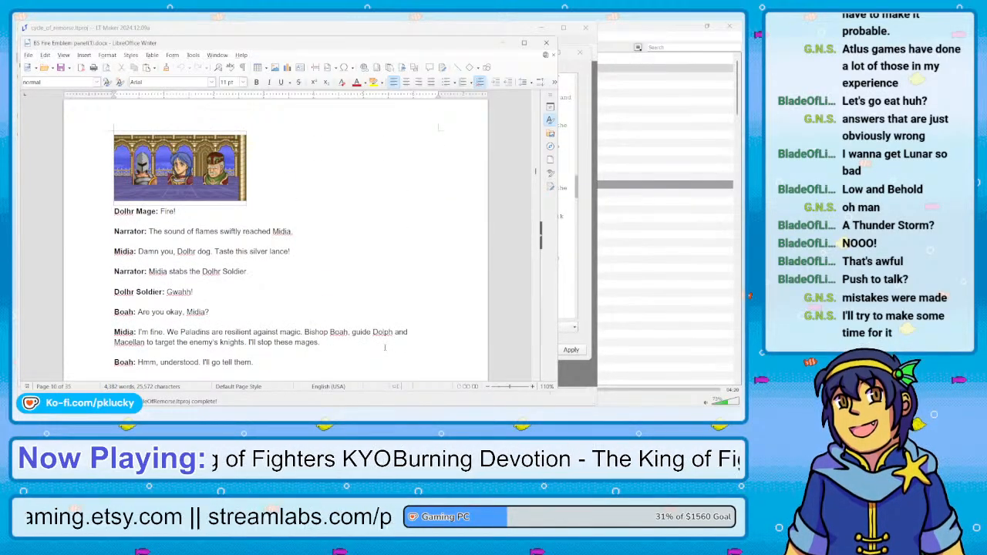
scroll(385, 347, "up", 10)
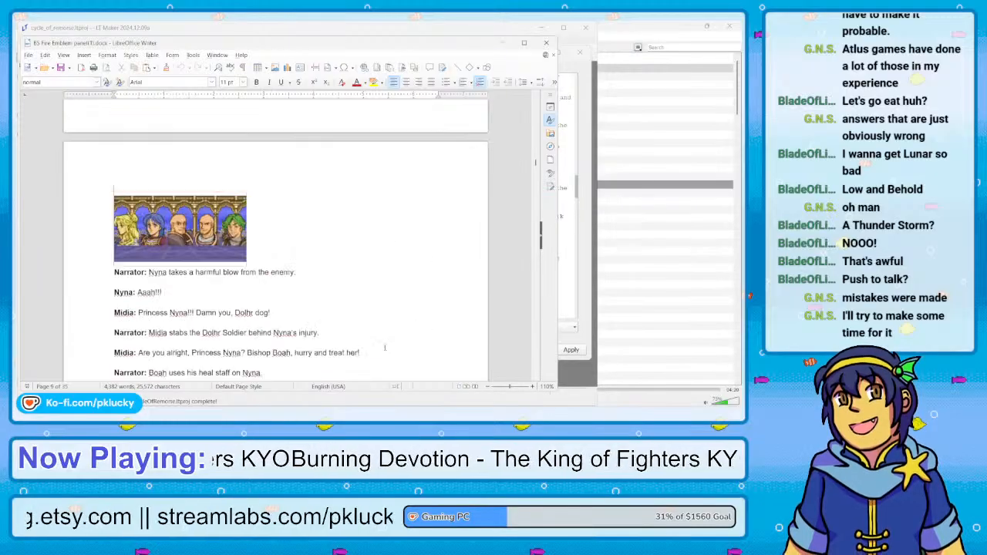
scroll(385, 348, "up", 1)
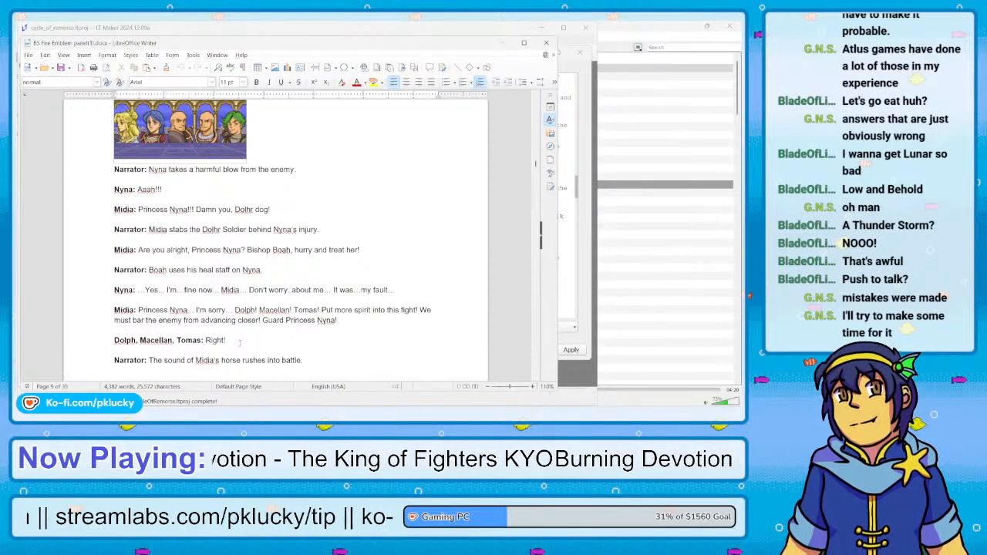
left_click_drag(240, 342, 114, 325)
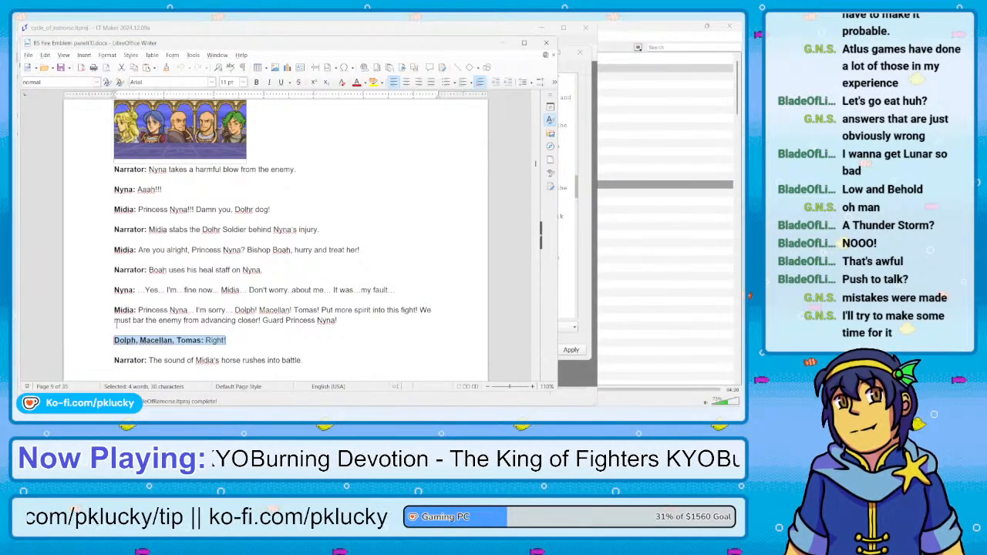
left_click(170, 340)
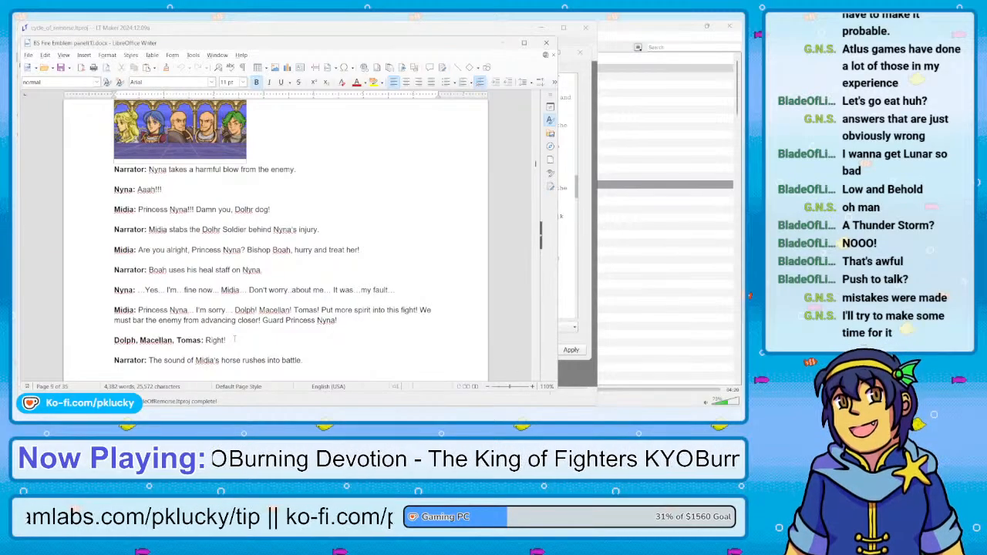
Skim from page 9 to Minerva and Hardin's first meeting on page 22, and return to the Camus and Nyna scene on page 17
scroll(235, 338, "down", 4)
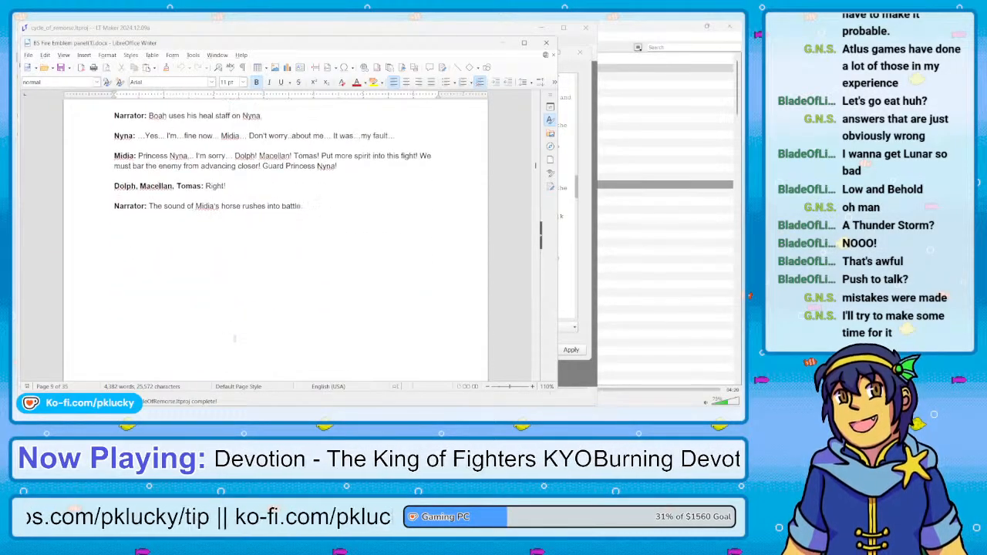
scroll(235, 338, "down", 9)
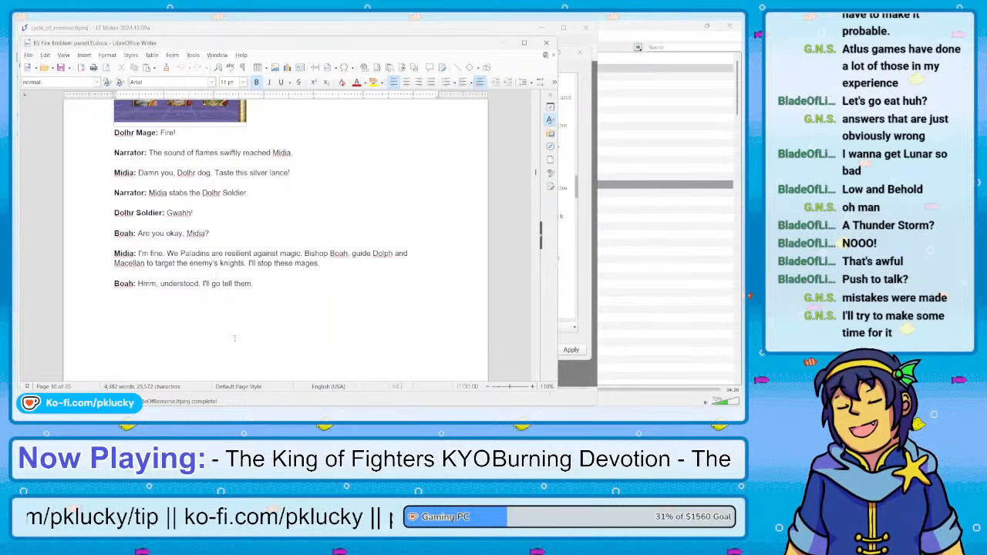
scroll(234, 338, "down", 6)
scroll(235, 338, "down", 20)
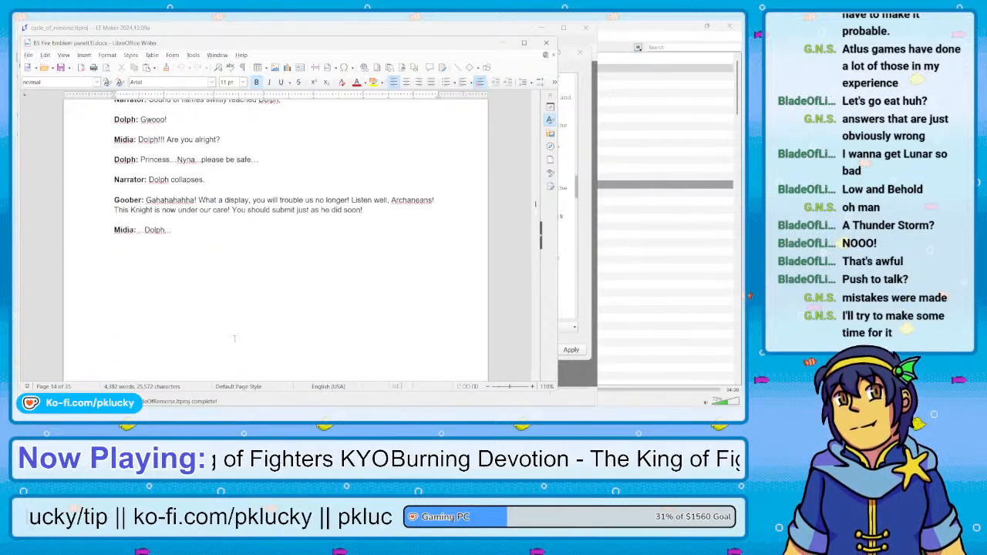
scroll(234, 338, "down", 20)
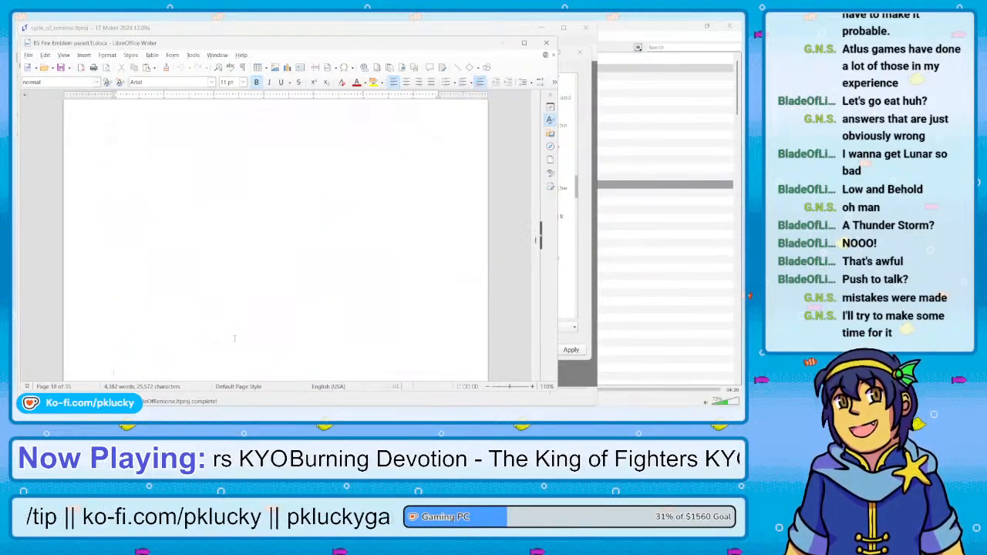
scroll(234, 337, "down", 16)
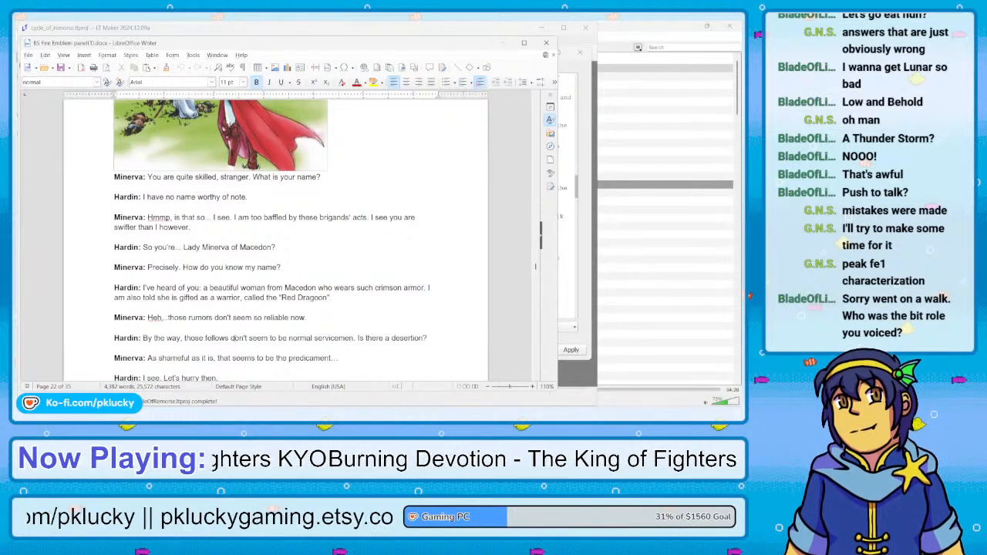
scroll(235, 338, "up", 20)
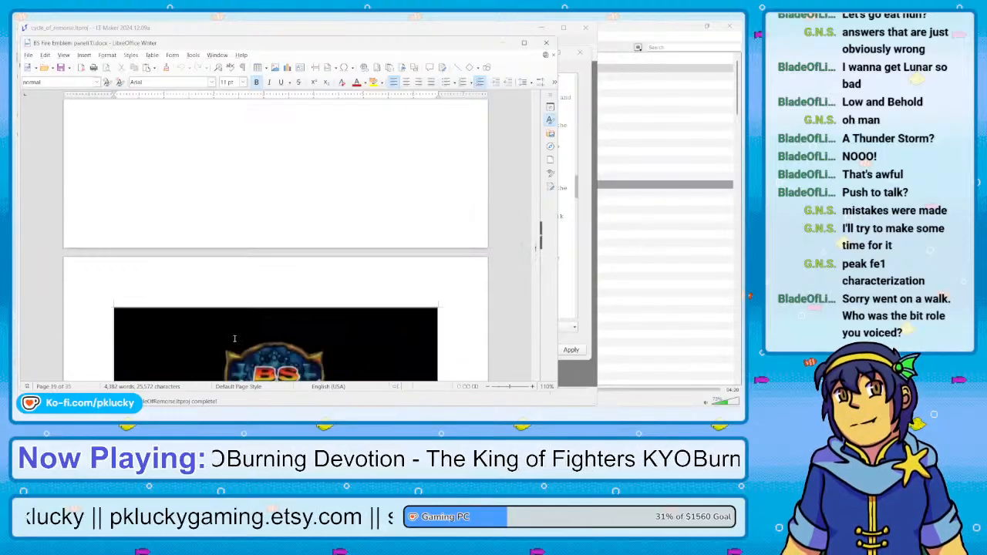
scroll(235, 337, "up", 10)
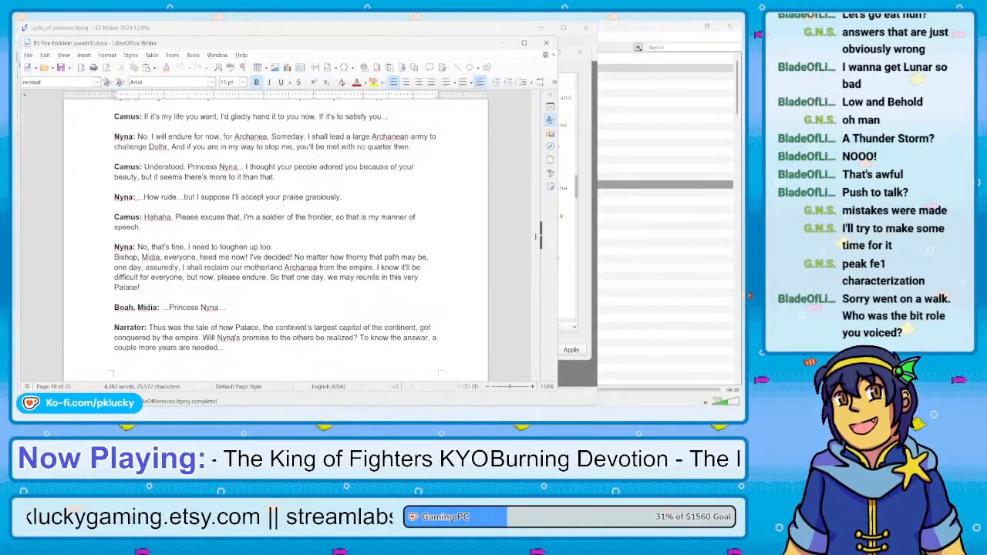
scroll(235, 338, "up", 5)
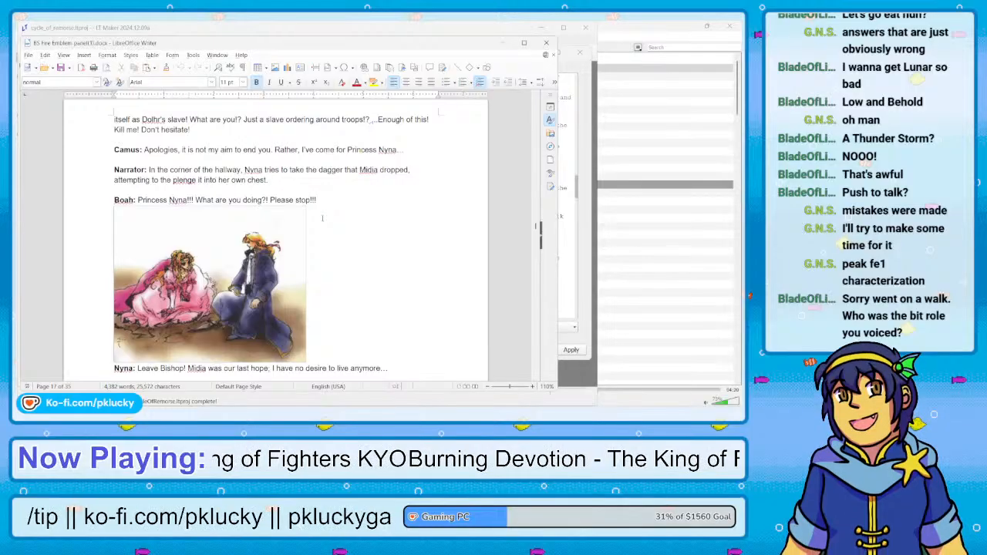
Look through the Minerva episode up to the page 28 scene where a deserter reports the enemy attack to Ruben
scroll(323, 218, "down", 5)
scroll(323, 218, "down", 15)
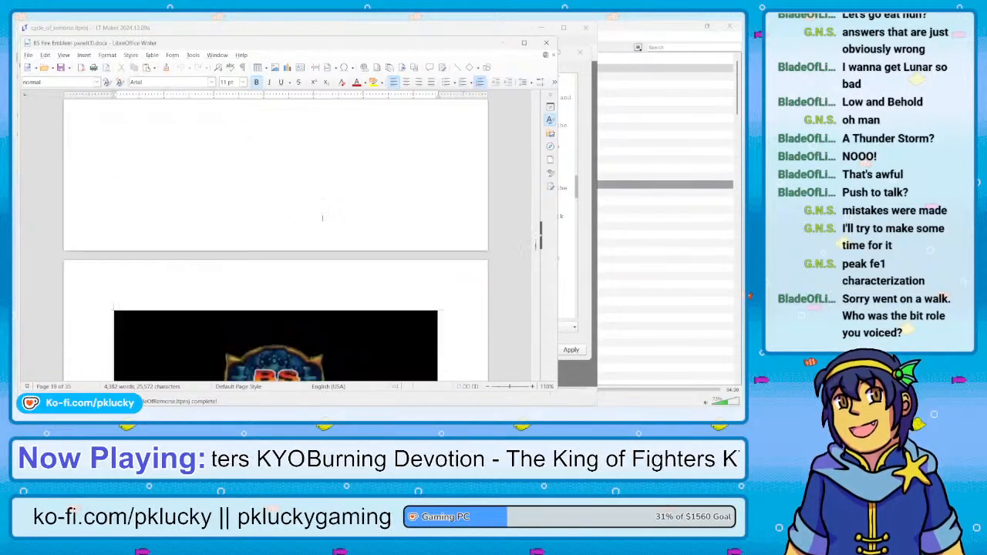
scroll(323, 218, "down", 10)
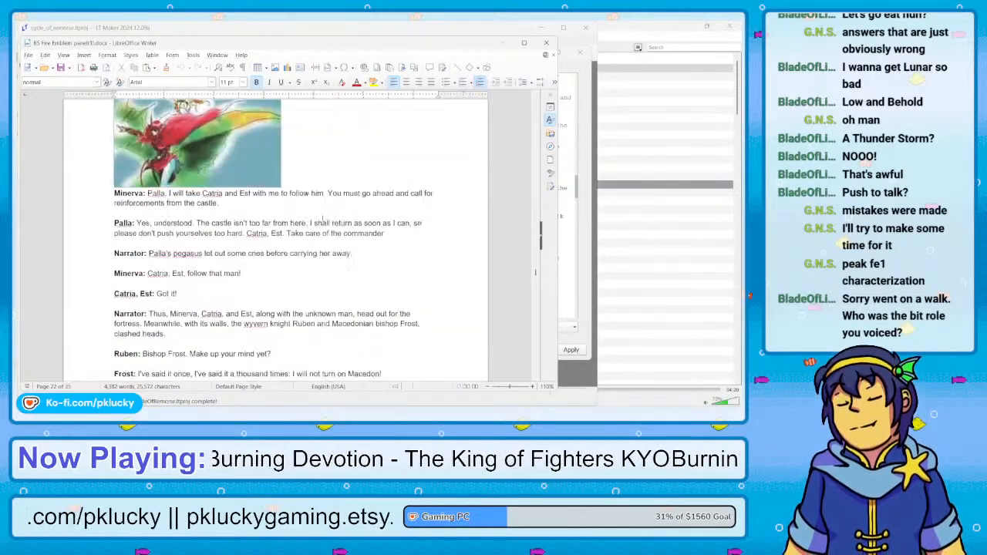
scroll(323, 218, "down", 10)
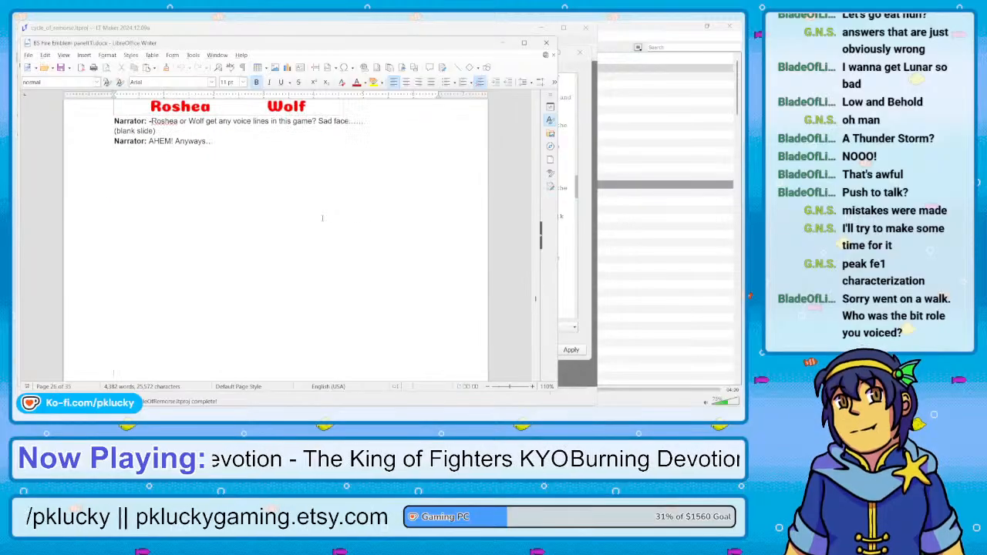
scroll(322, 218, "down", 5)
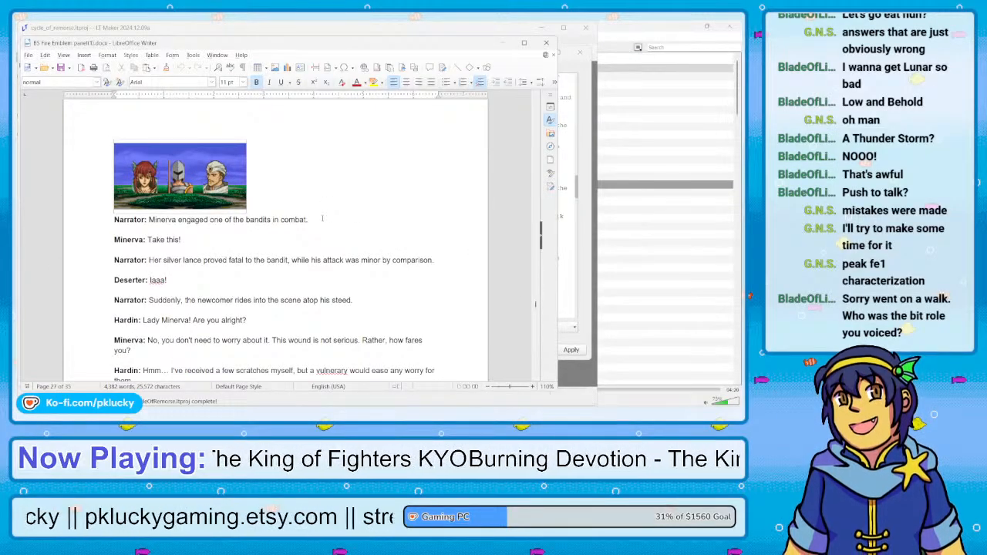
scroll(322, 218, "down", 5)
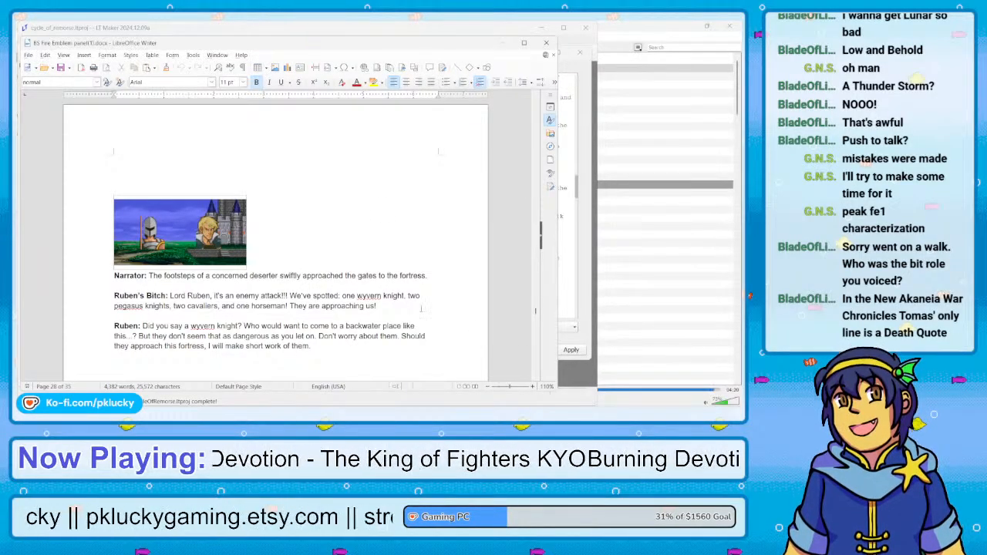
Look through the final pages to the closing "Red Dragoon" narration on page 35, and go back to page 32
scroll(387, 302, "down", 5)
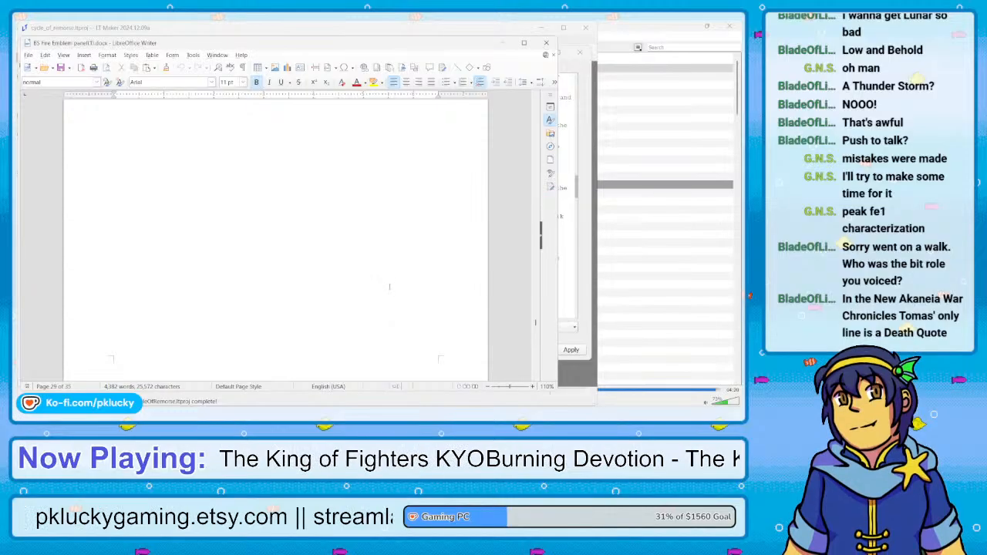
scroll(386, 297, "down", 15)
scroll(389, 287, "down", 5)
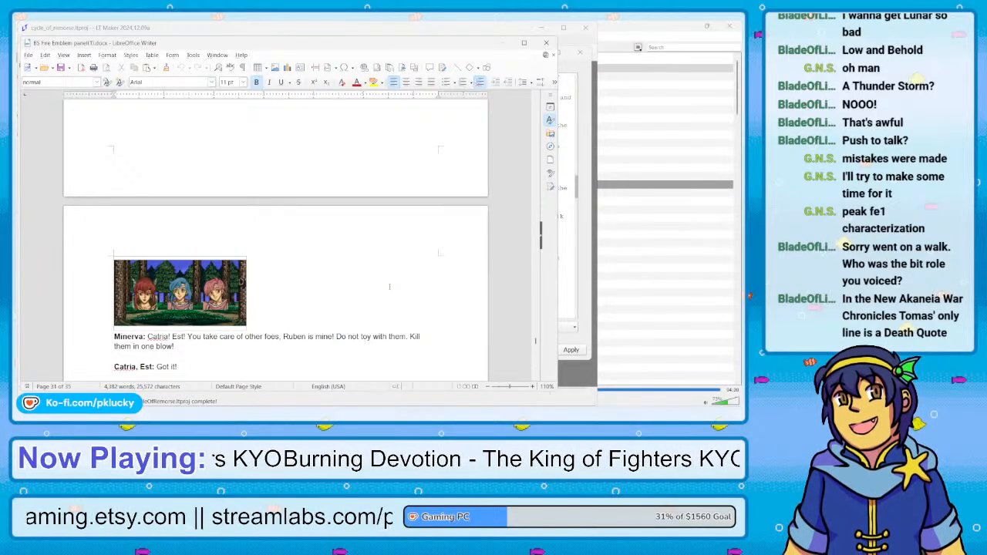
scroll(389, 287, "down", 10)
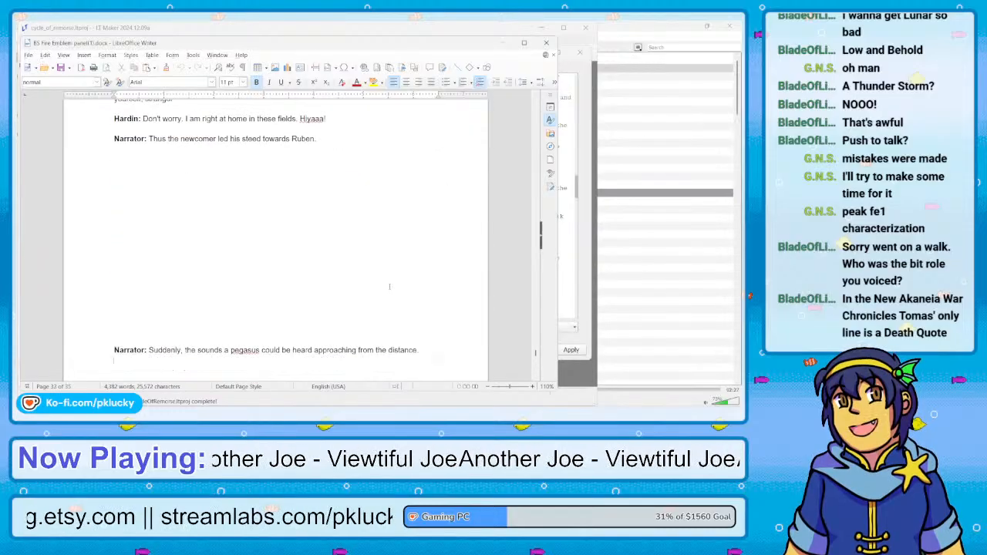
scroll(389, 287, "down", 10)
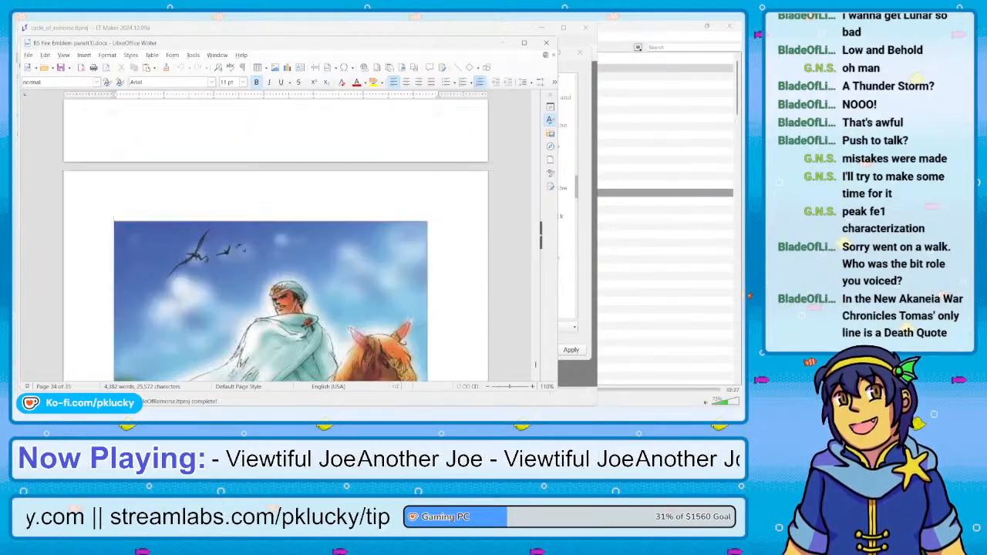
scroll(389, 287, "down", 5)
scroll(389, 287, "down", 5)
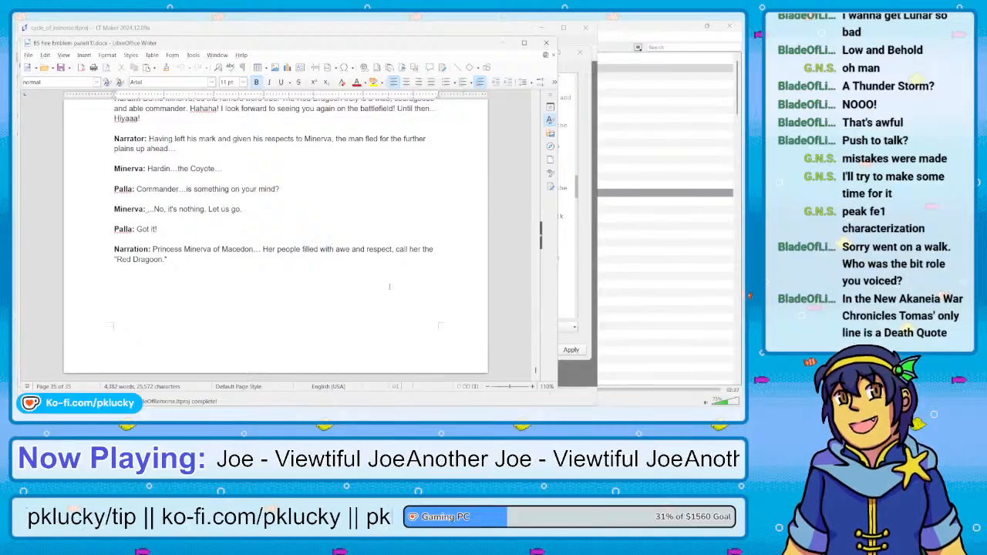
scroll(390, 287, "up", 10)
scroll(389, 287, "up", 20)
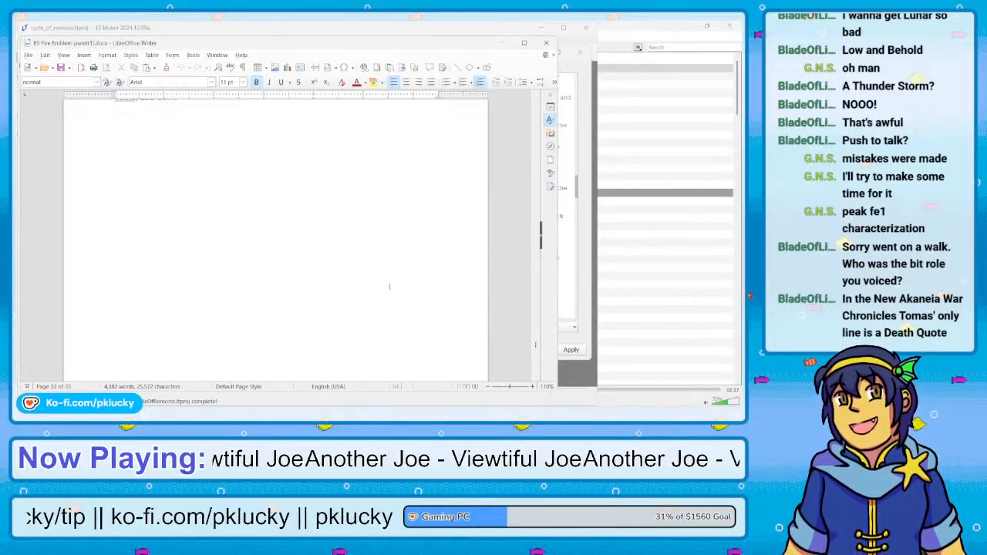
Go back from page 32 to the Episode I title page at the start of the script
scroll(389, 287, "up", 20)
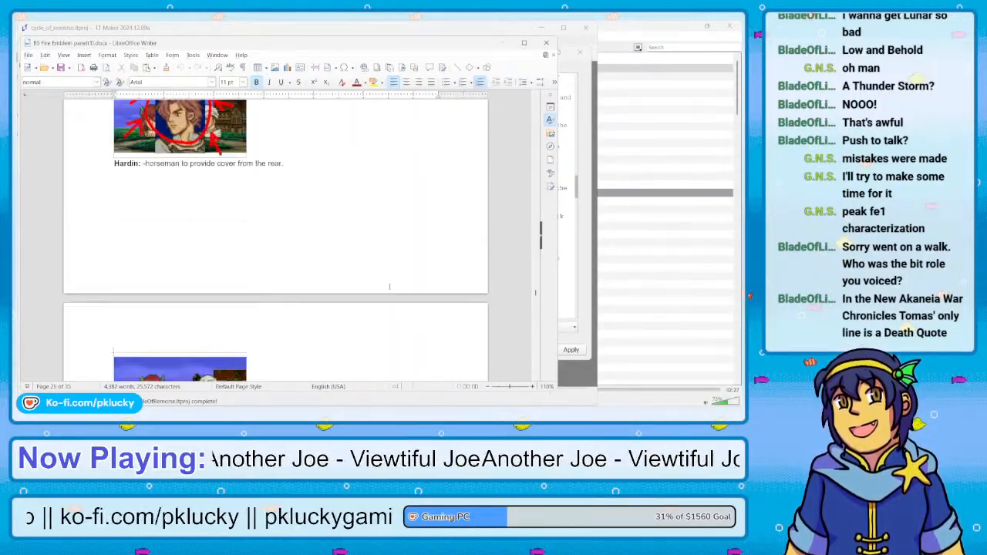
scroll(389, 287, "down", 20)
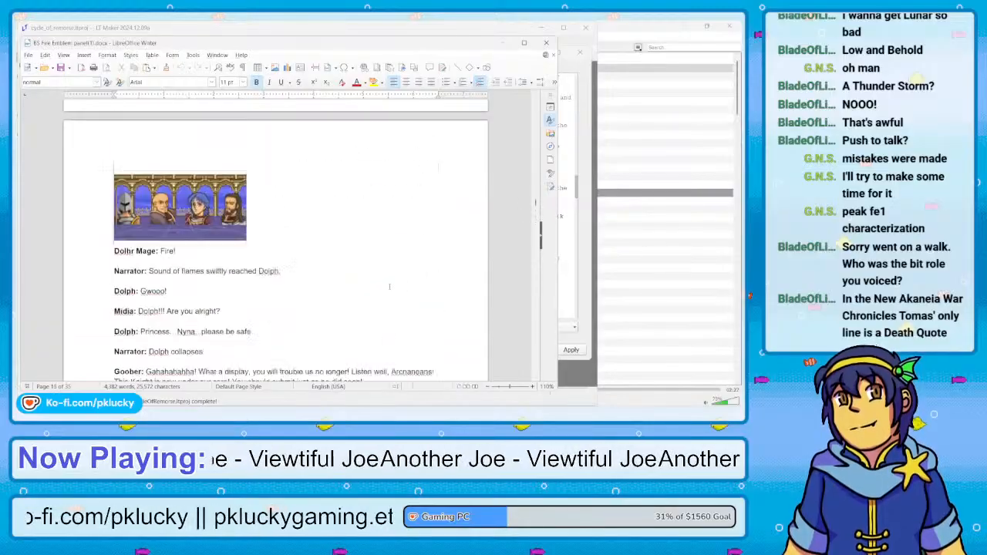
scroll(390, 287, "up", 20)
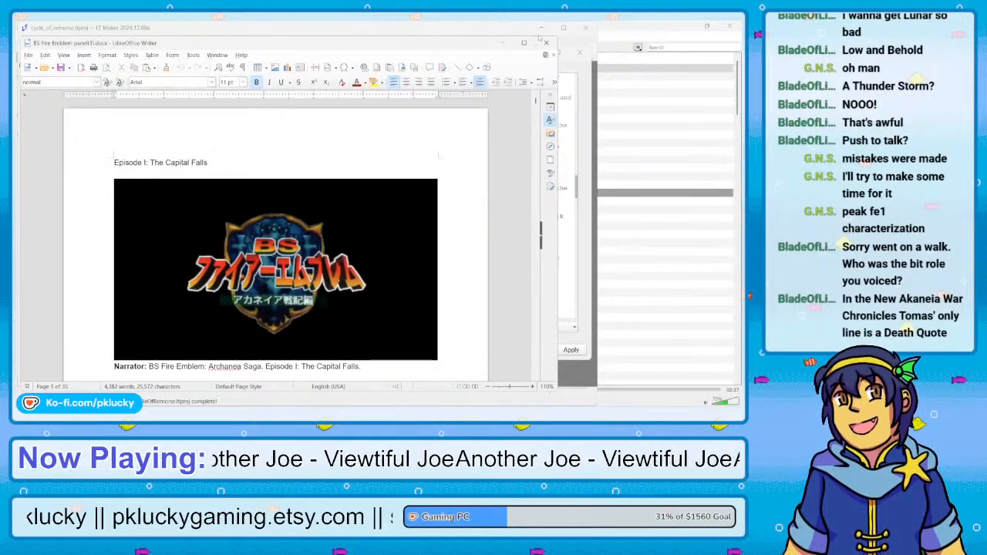
Look through Episode I from the opening narration to Nyna's farewell to Midia and the knights on page 5
scroll(421, 222, "down", 8)
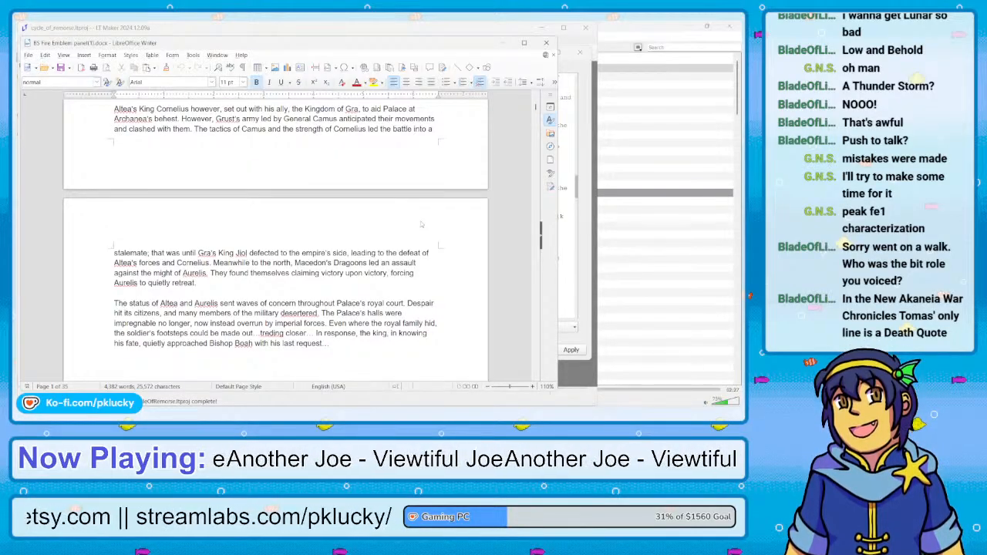
scroll(421, 225, "down", 20)
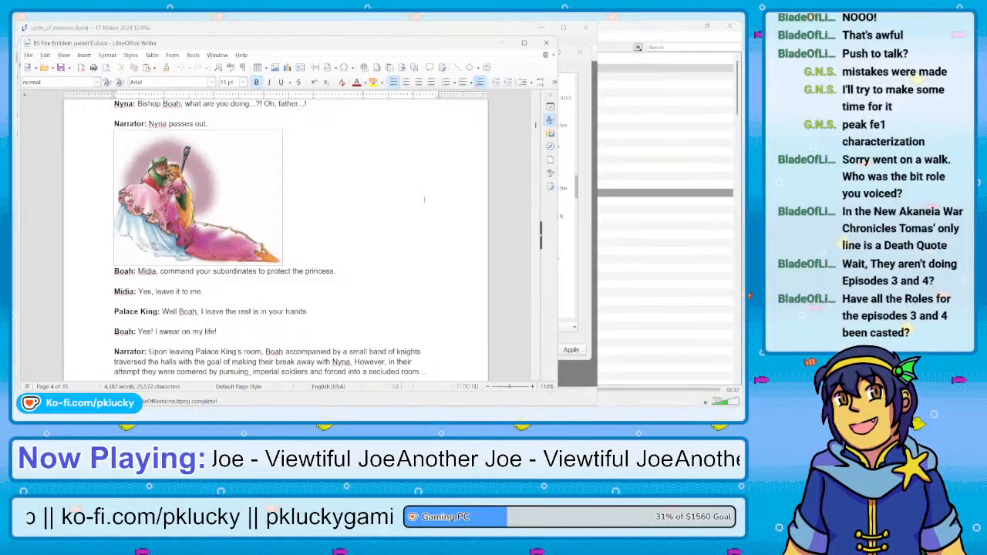
scroll(411, 252, "down", 5)
scroll(410, 252, "down", 10)
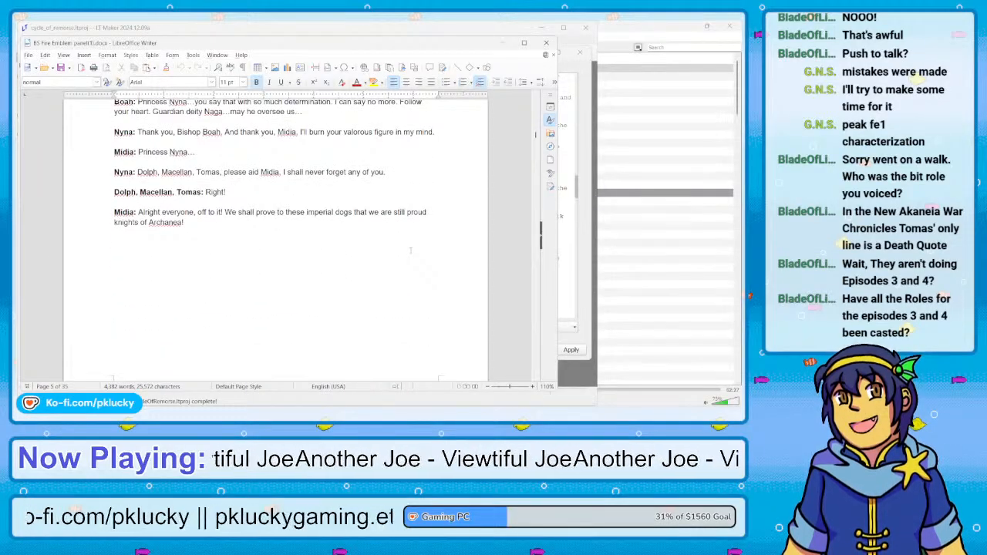
Skim the Episode I scenes up to Nyna's unlock spell on page 11, and close the script to return to the LT Maker event editor
scroll(410, 250, "down", 5)
scroll(410, 251, "up", 3)
scroll(410, 251, "down", 2)
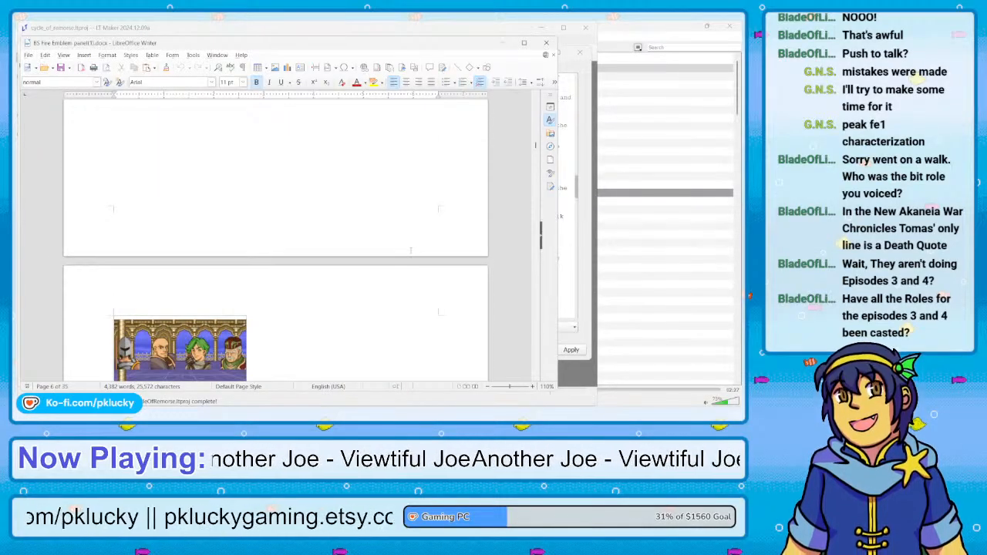
scroll(410, 250, "down", 15)
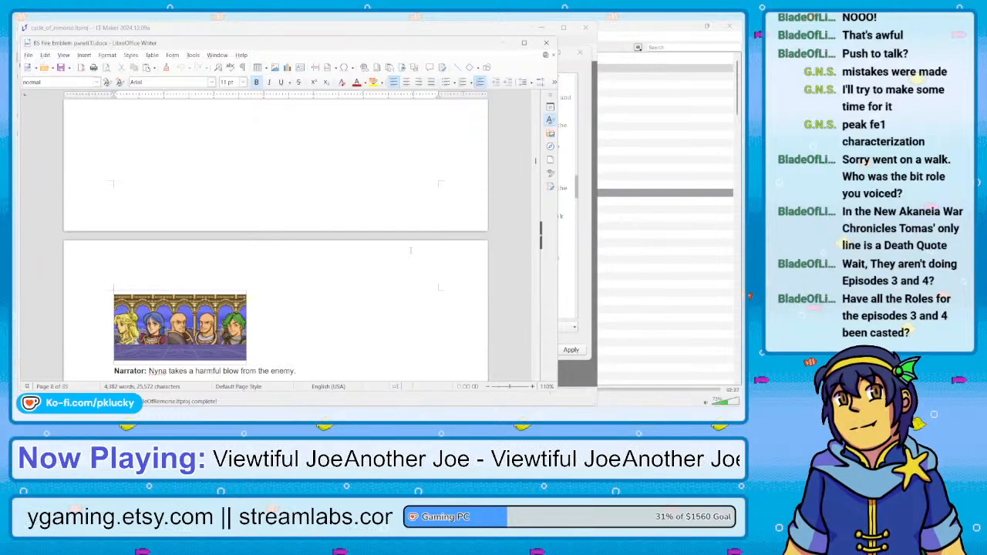
scroll(410, 250, "down", 5)
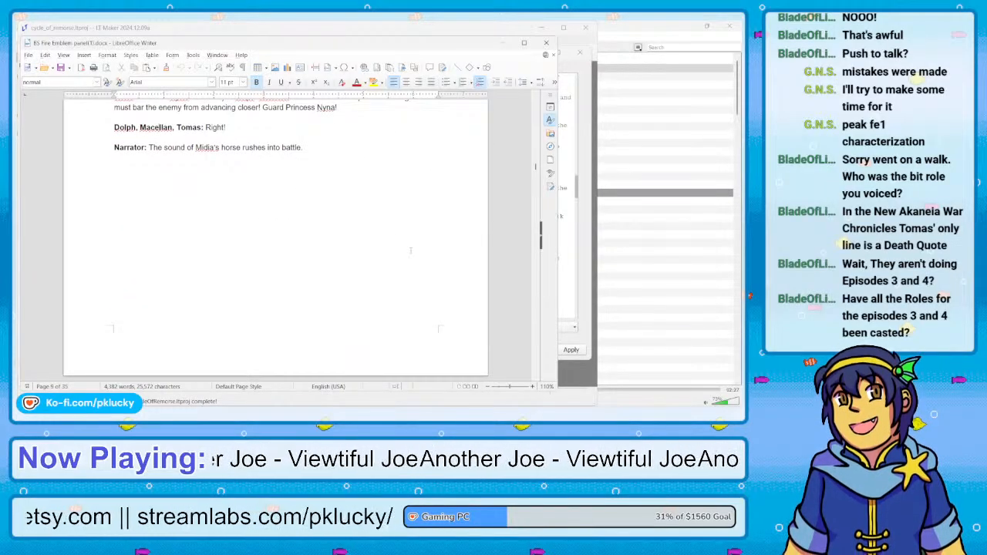
scroll(390, 207, "down", 15)
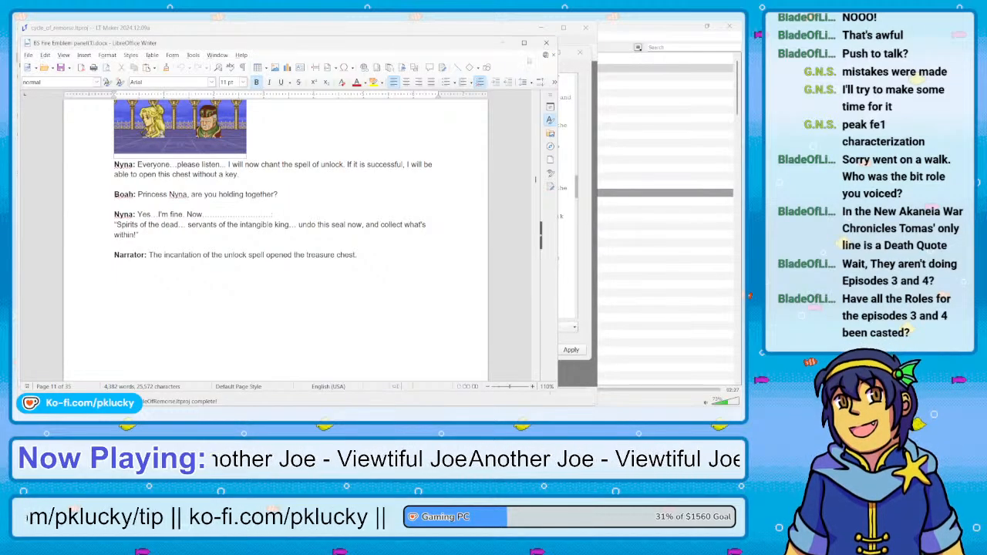
left_click(548, 44)
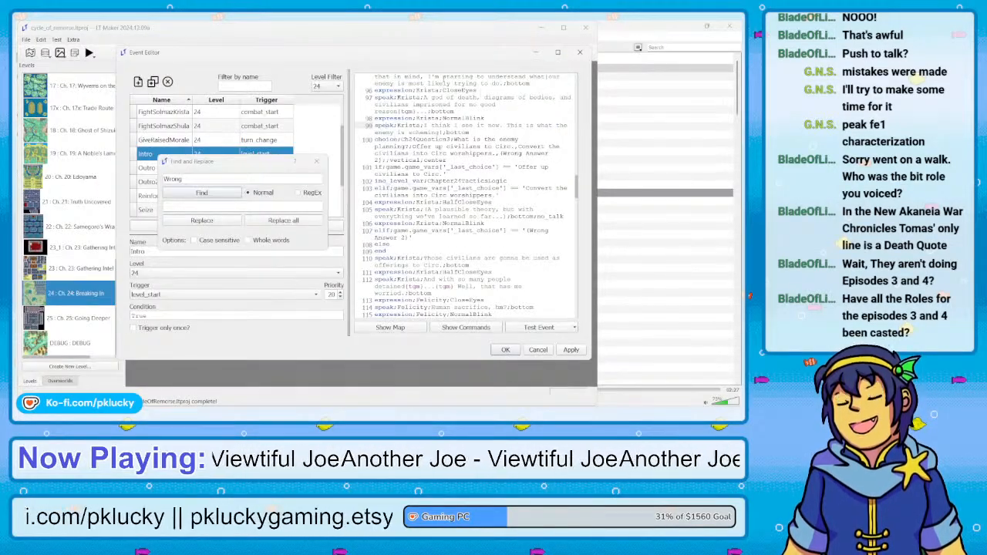
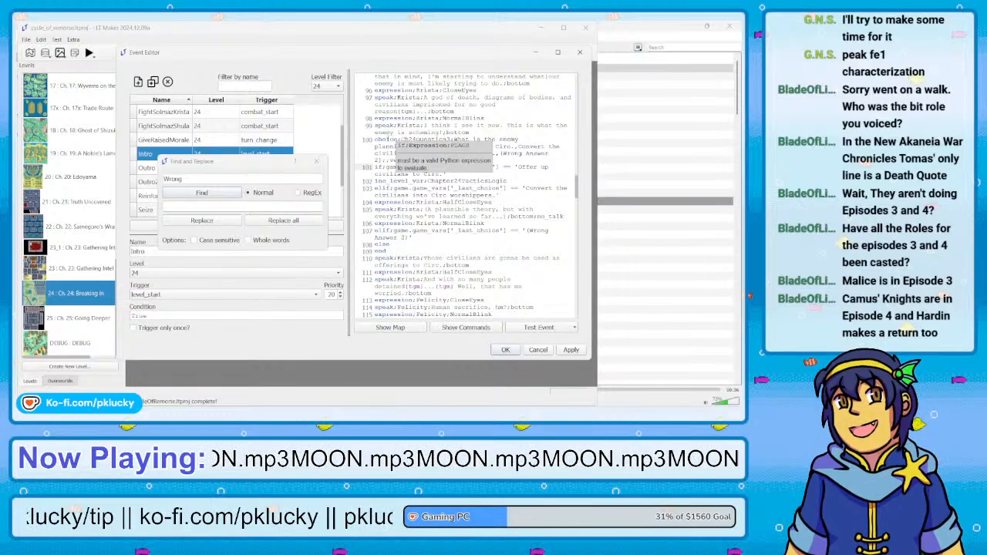
Examine the Ch24Question3 choice line and its answer branches in the Chapter 24 Intro script
left_click(387, 146)
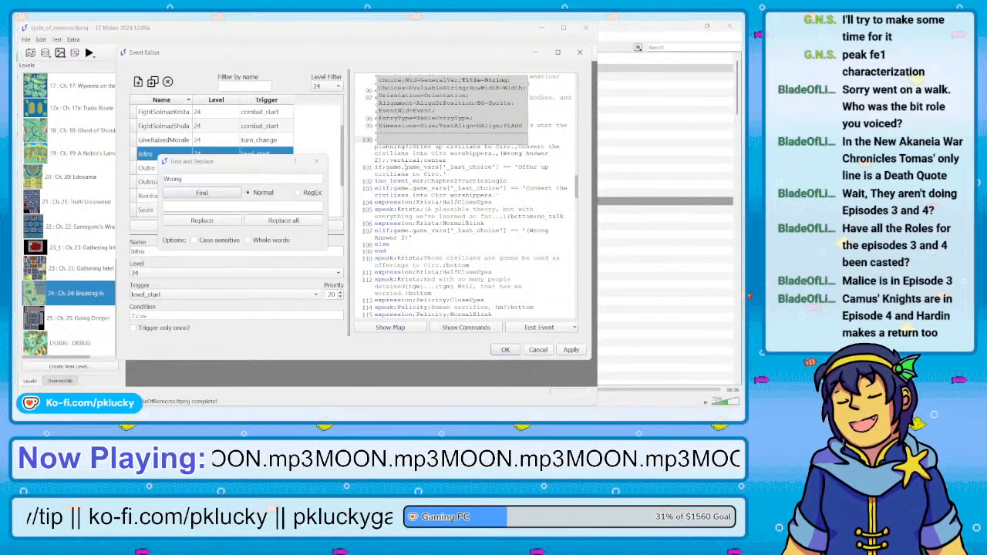
left_click(382, 161)
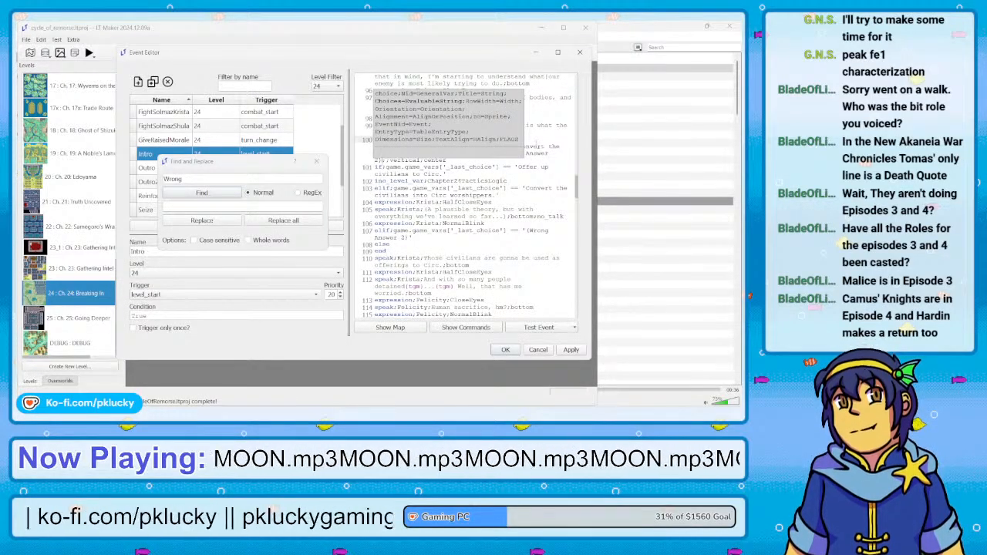
left_click(535, 145)
left_click(402, 257)
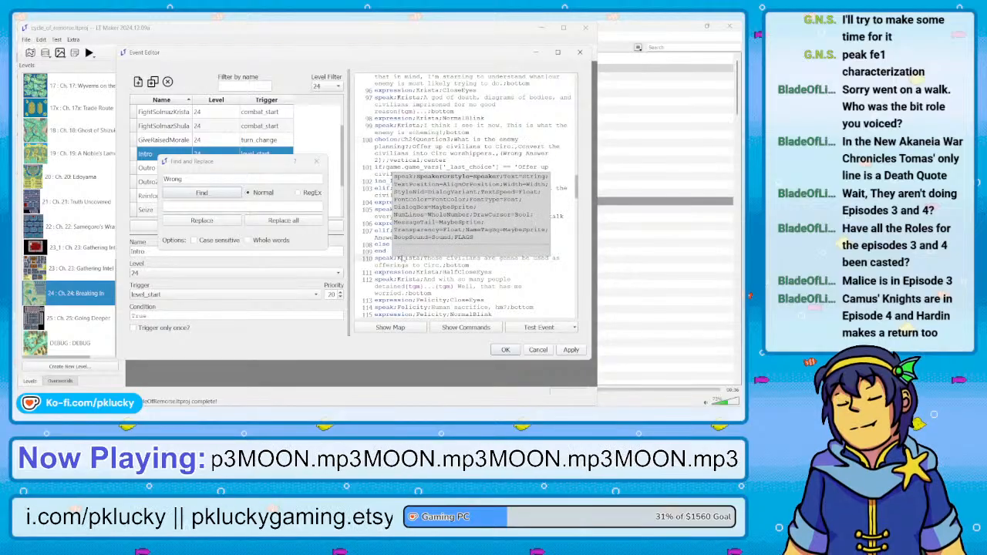
left_click(377, 232)
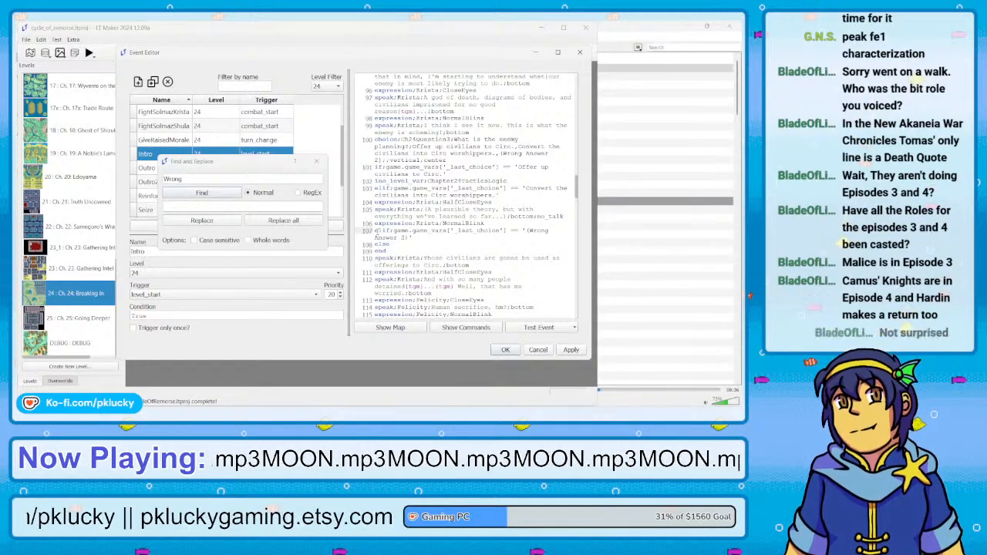
Read the dialogue after Ch24Question3 up to Felicity's question about the book, and go back to the choice line
scroll(432, 195, "down", 2)
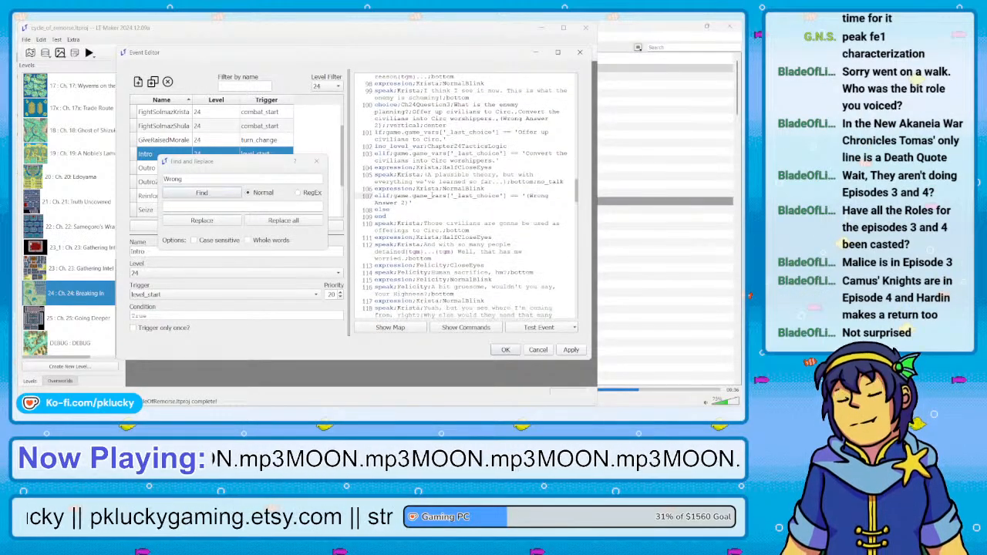
scroll(431, 195, "down", 2)
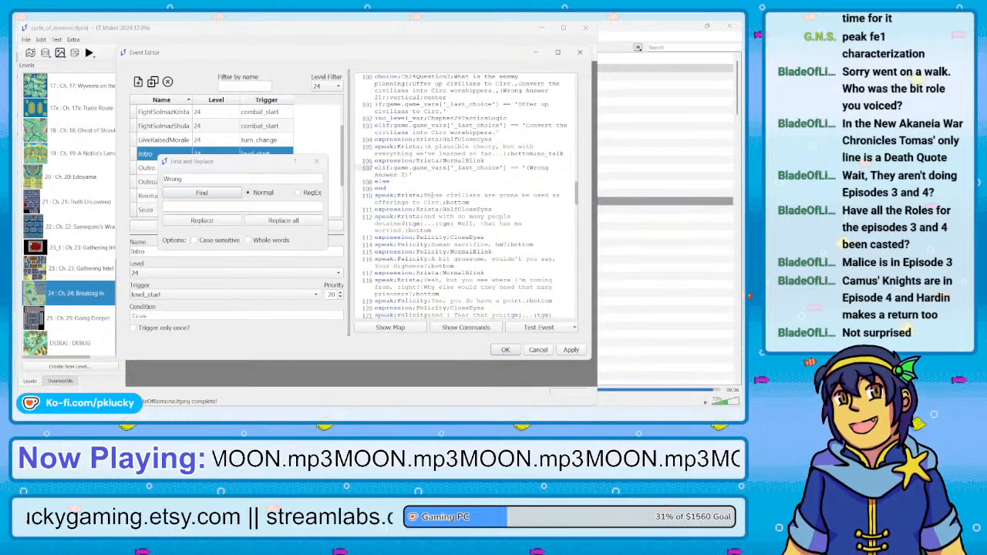
scroll(432, 195, "down", 1)
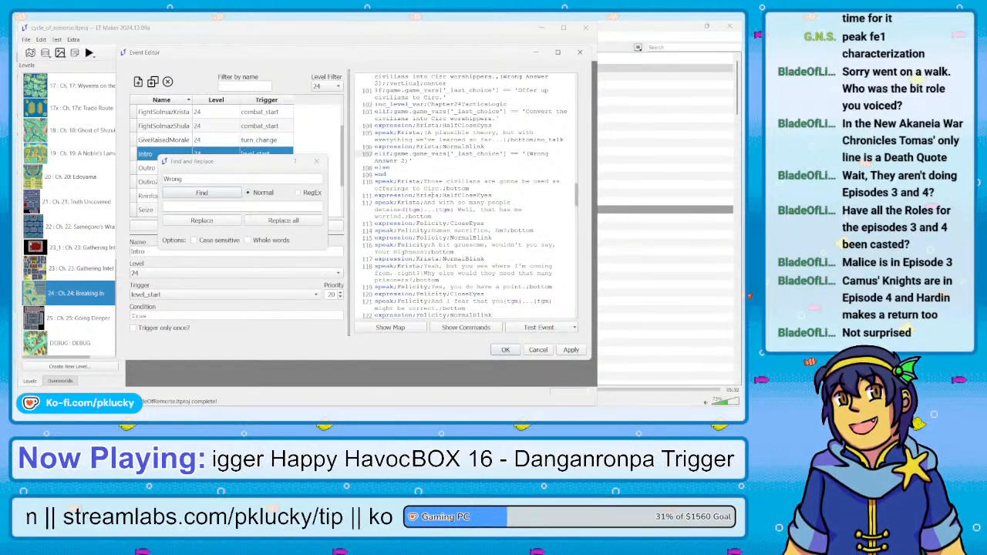
scroll(461, 196, "down", 1)
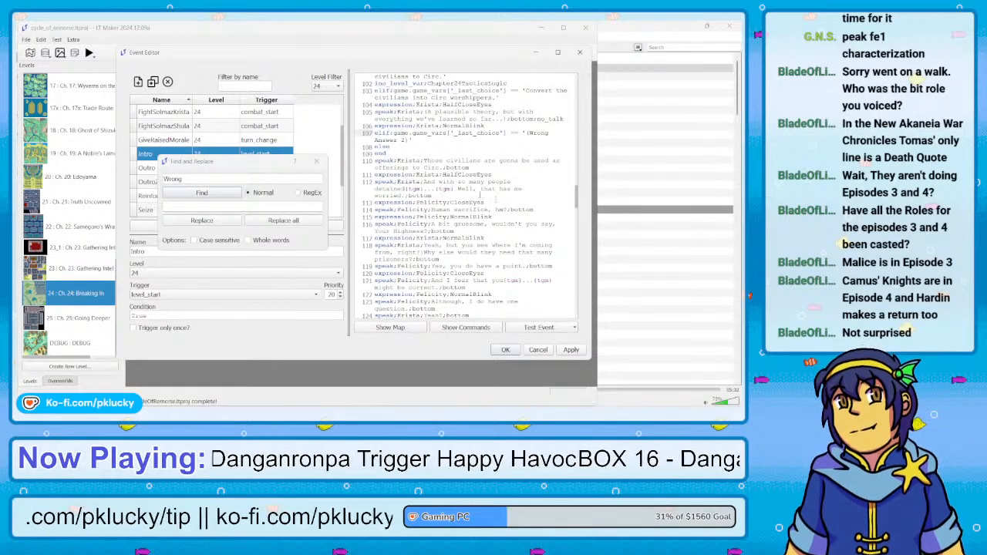
scroll(461, 232, "down", 1)
scroll(461, 232, "up", 1)
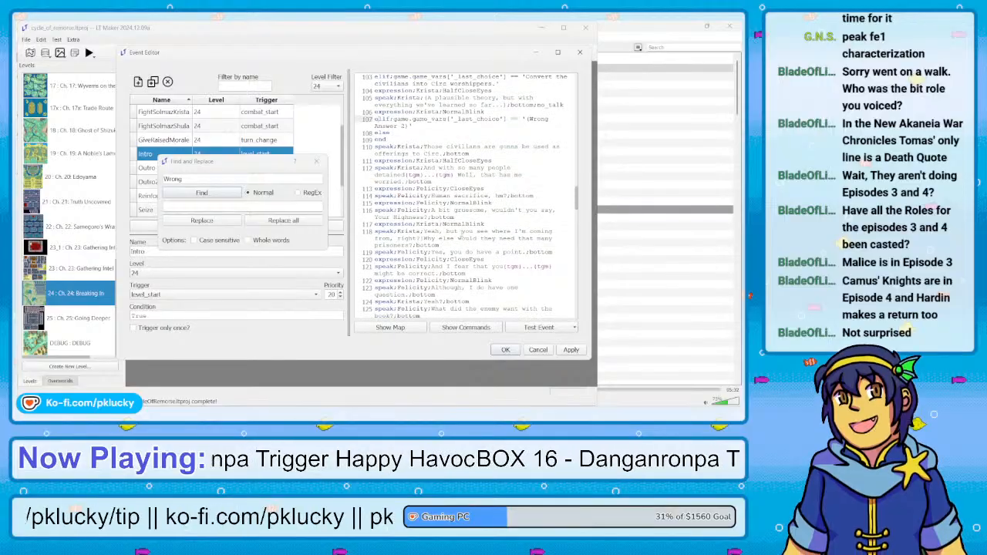
scroll(461, 233, "up", 1)
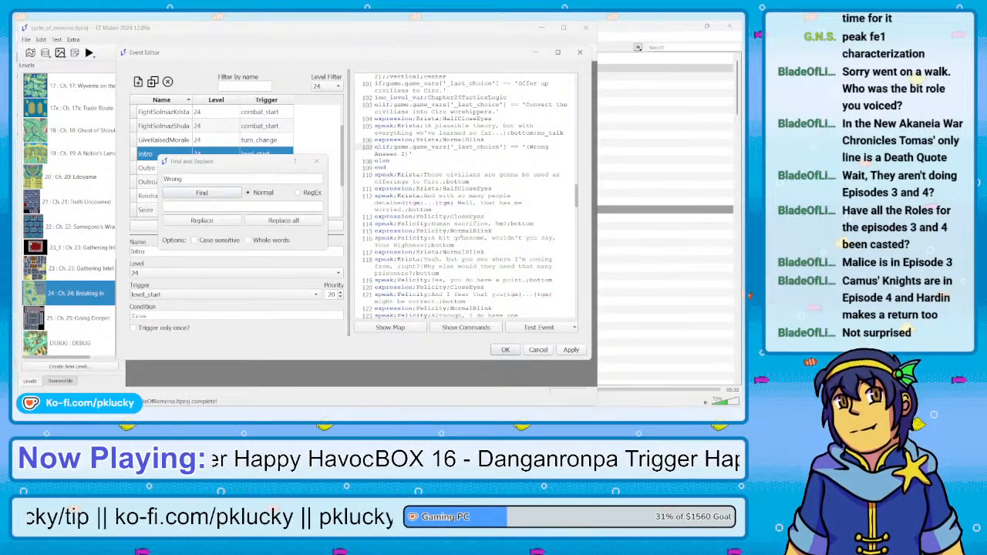
scroll(461, 232, "down", 4)
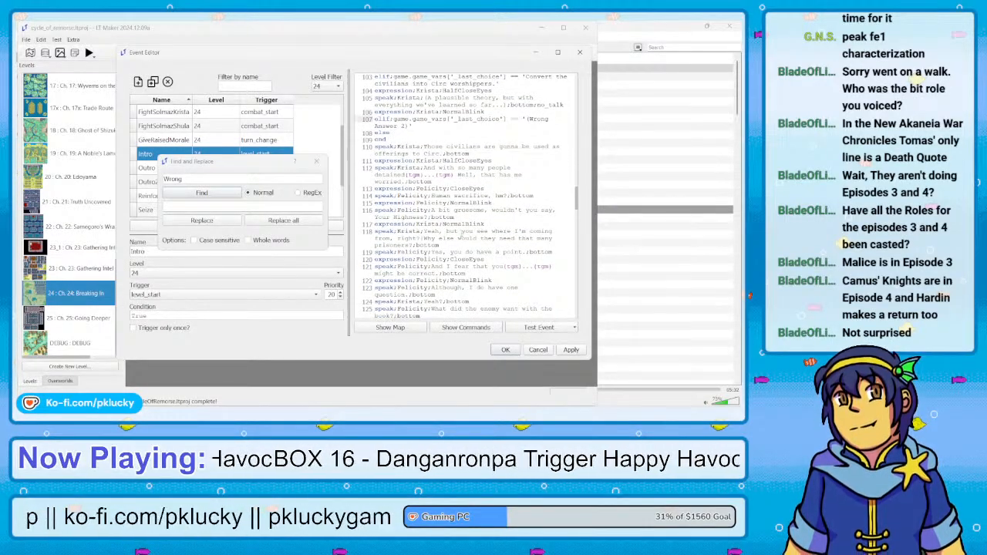
scroll(465, 197, "up", 5)
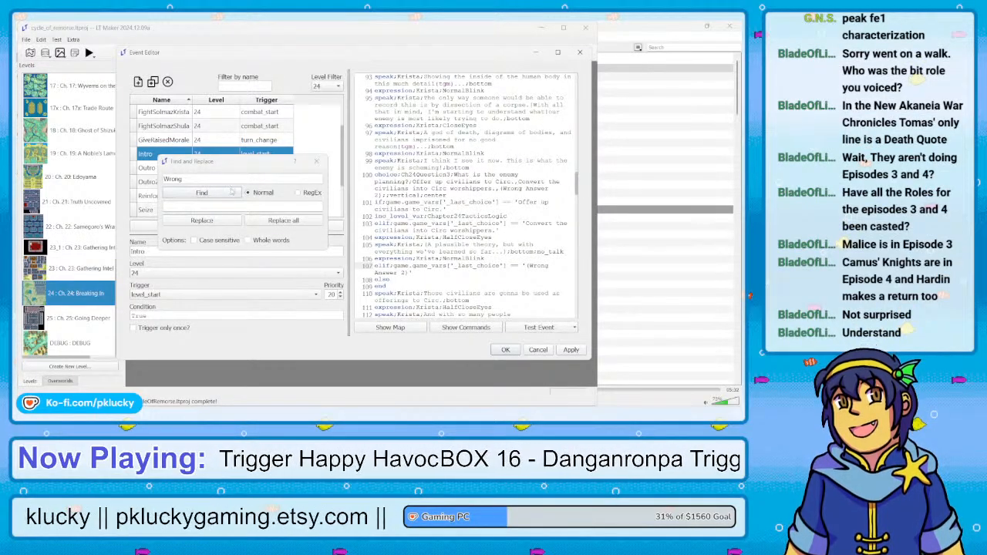
Search the Intro script for every occurrence of "Wrong" until the search wraps around to Ch24Question3
left_click(202, 193)
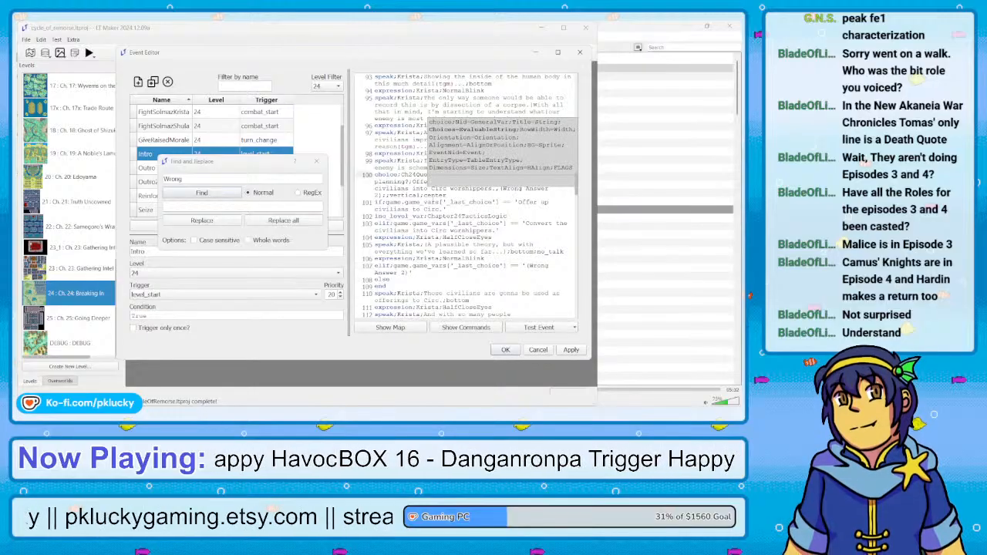
left_click(221, 196)
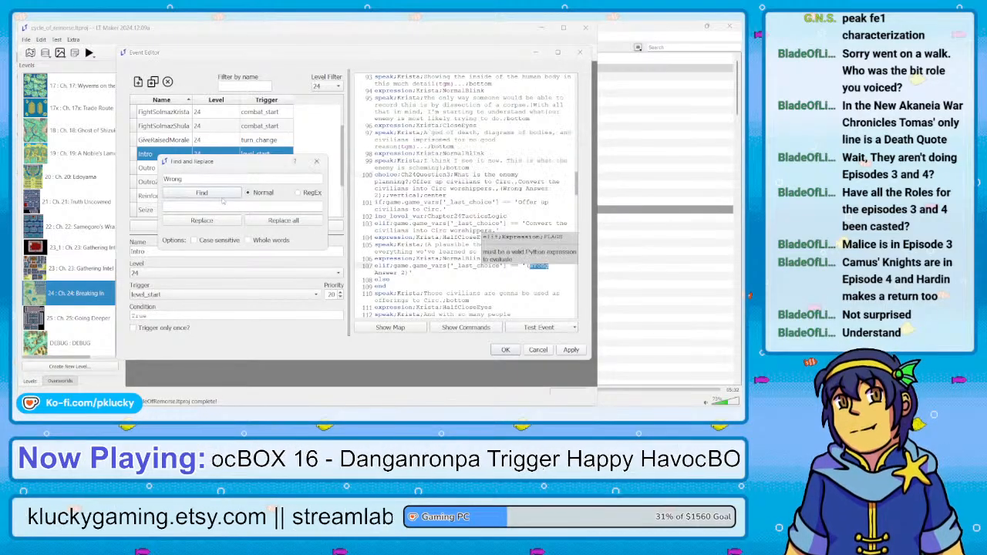
left_click(222, 198)
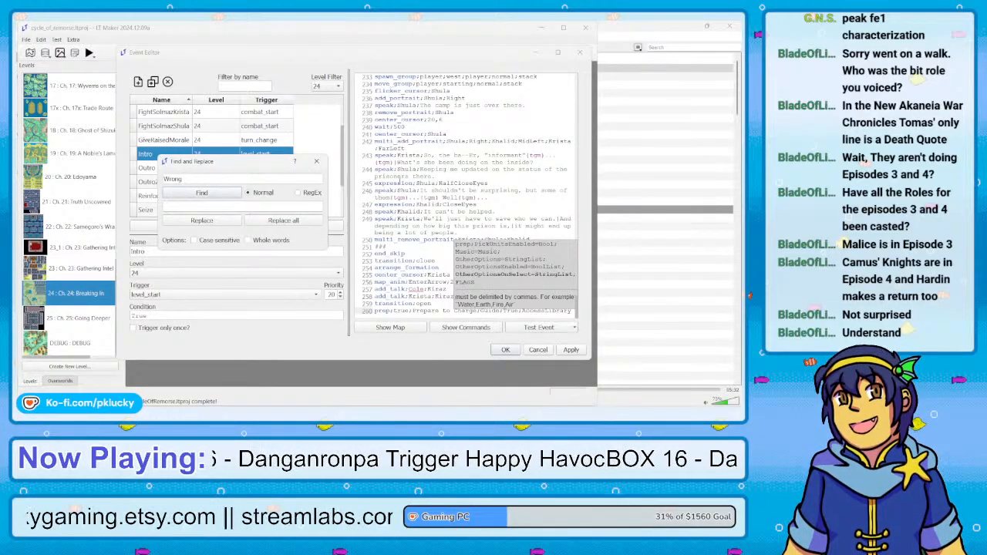
left_click(199, 194)
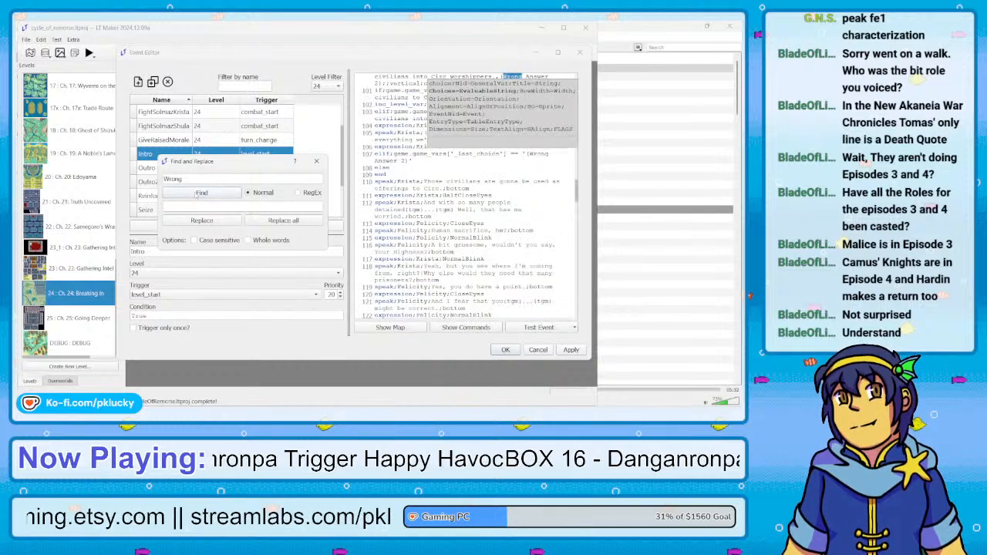
Select the "(Wrong Answer 2)" placeholder among the answers of the Ch24Question3 choice line
left_click(396, 117)
scroll(396, 117, "up", 3)
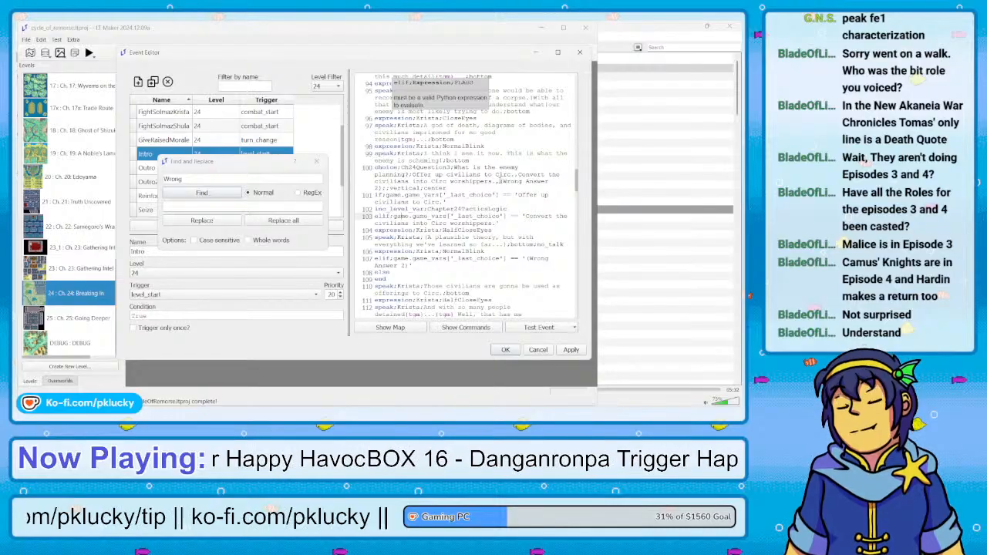
left_click_drag(501, 181, 383, 189)
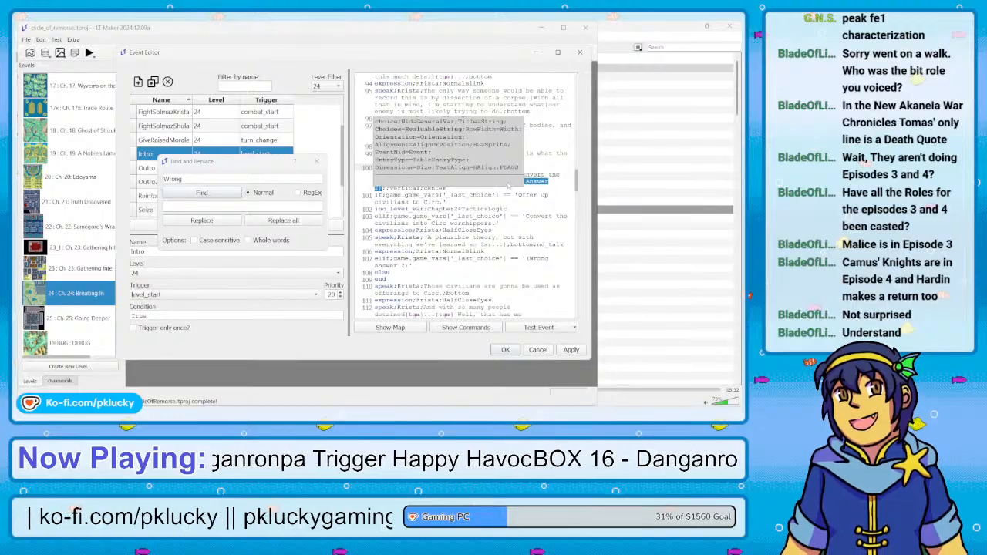
left_click(539, 141)
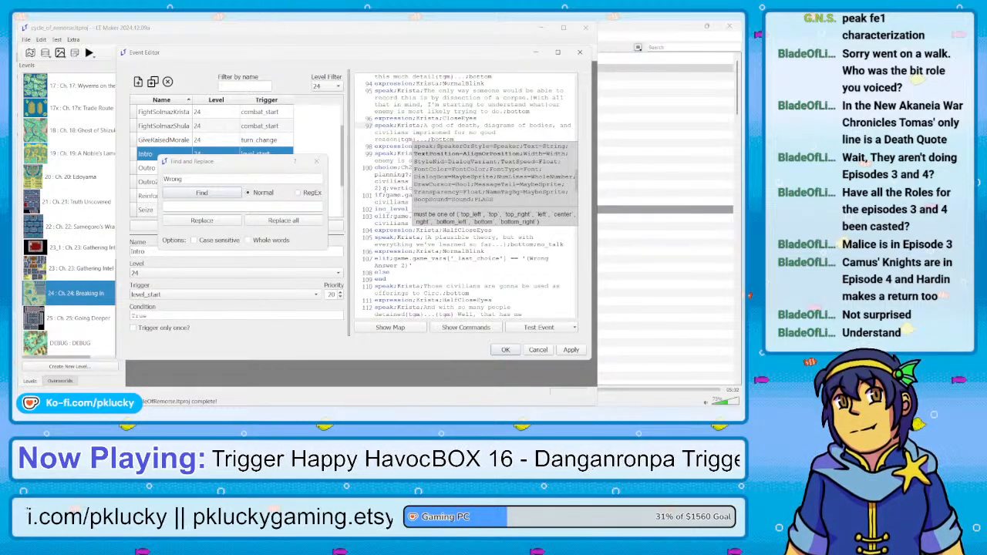
left_click(382, 188)
left_click_drag(382, 188, 497, 186)
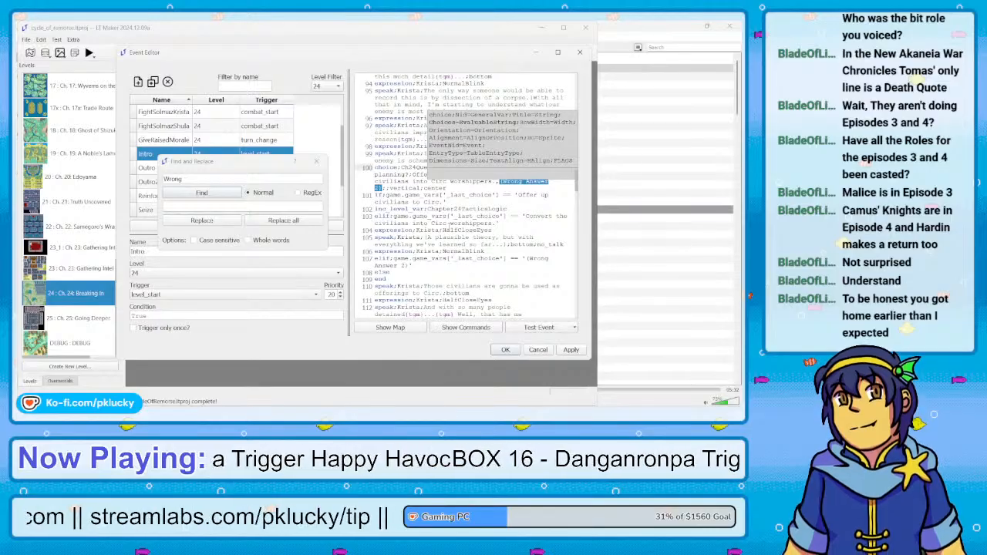
Read on through the Krista and Felicity dialogue to Ch24Question4 and its answer branches, and return to Ch24Question3
scroll(463, 200, "down", 4)
scroll(463, 200, "down", 2)
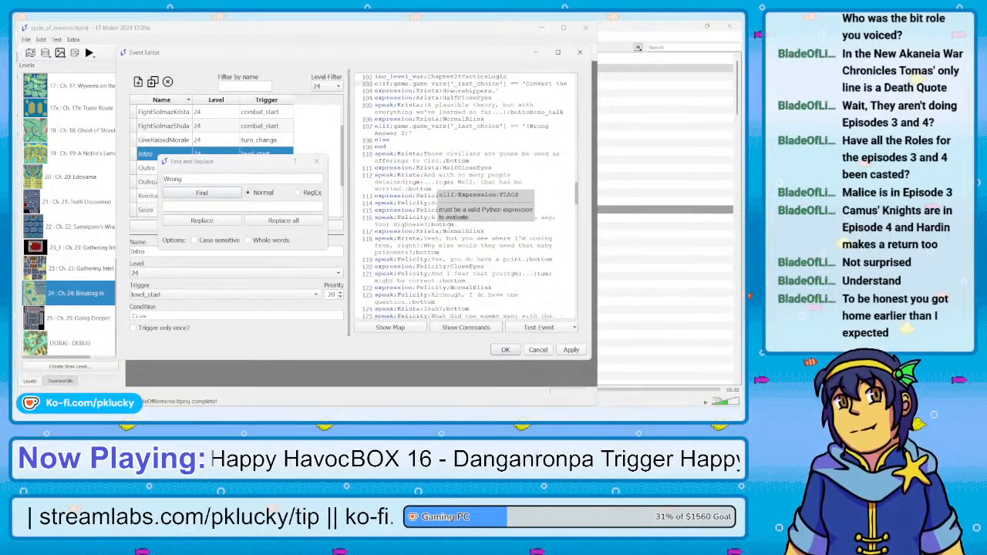
scroll(448, 224, "down", 3)
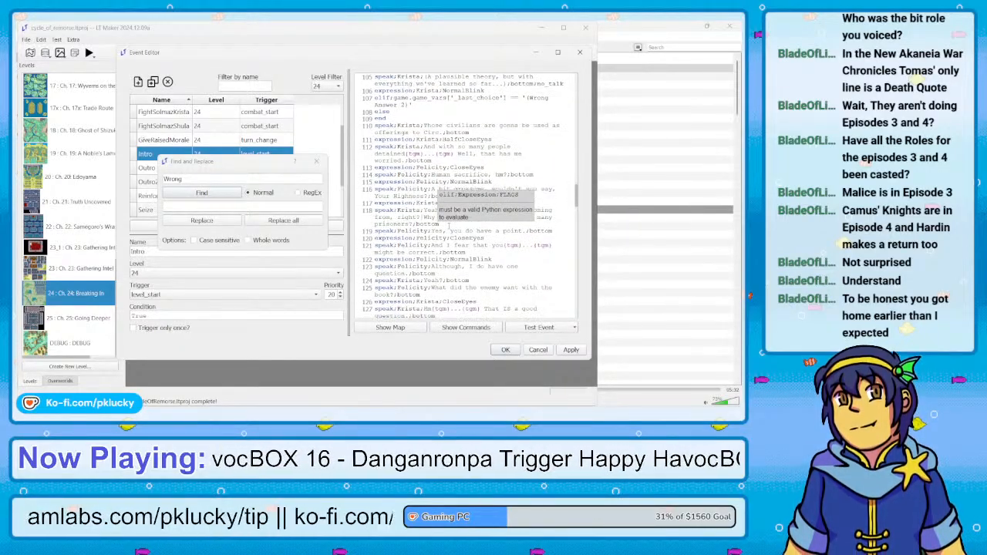
scroll(448, 224, "down", 3)
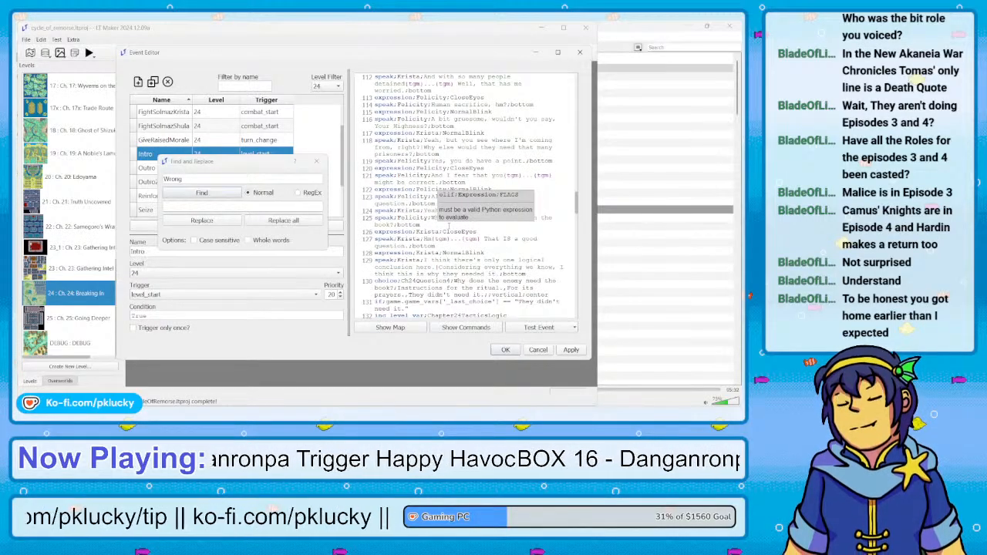
scroll(448, 224, "down", 1)
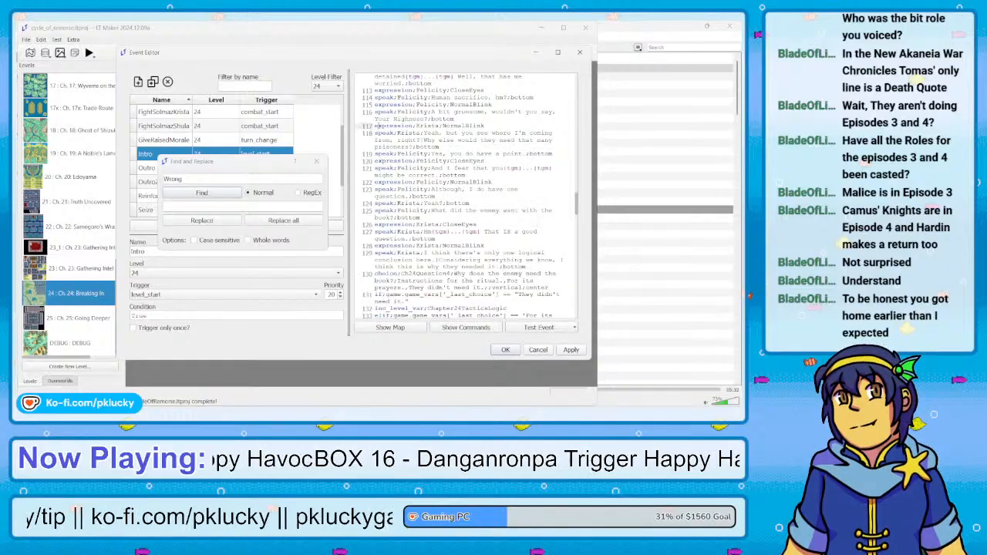
scroll(463, 197, "down", 3)
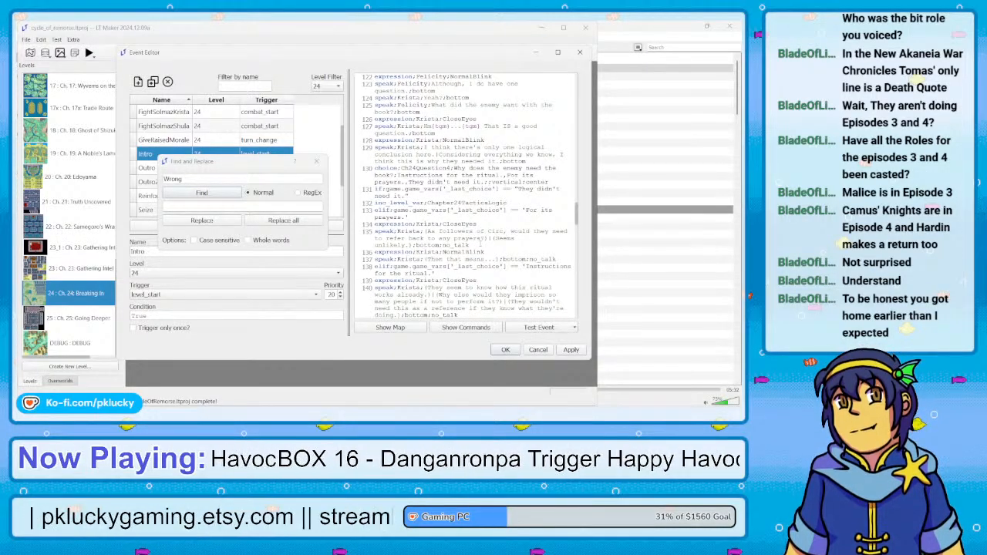
scroll(481, 243, "down", 1)
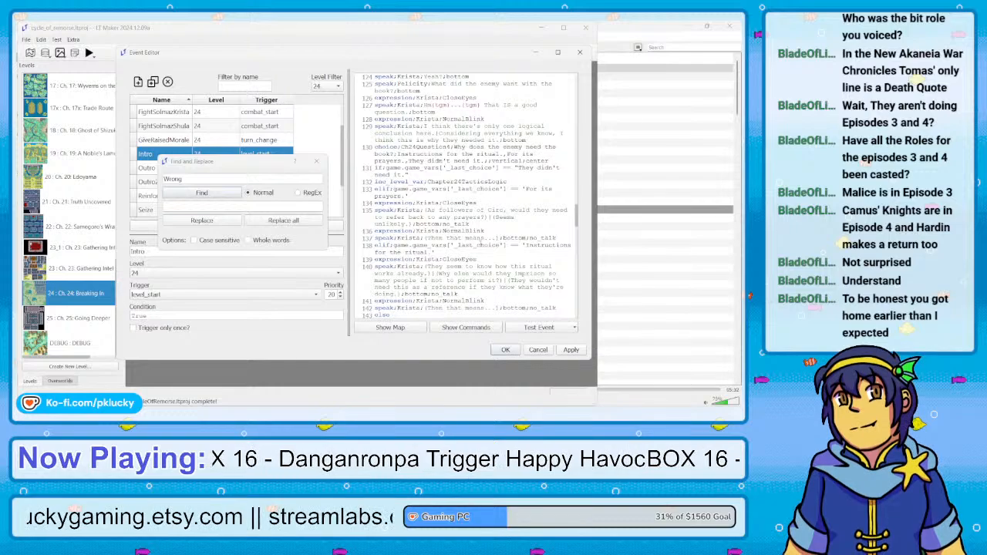
scroll(480, 244, "up", 5)
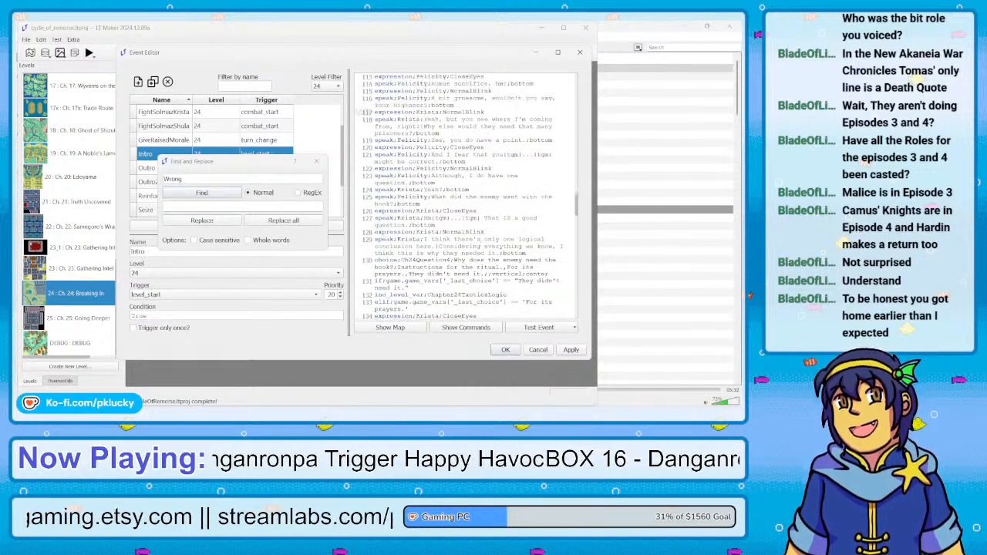
scroll(481, 244, "up", 3)
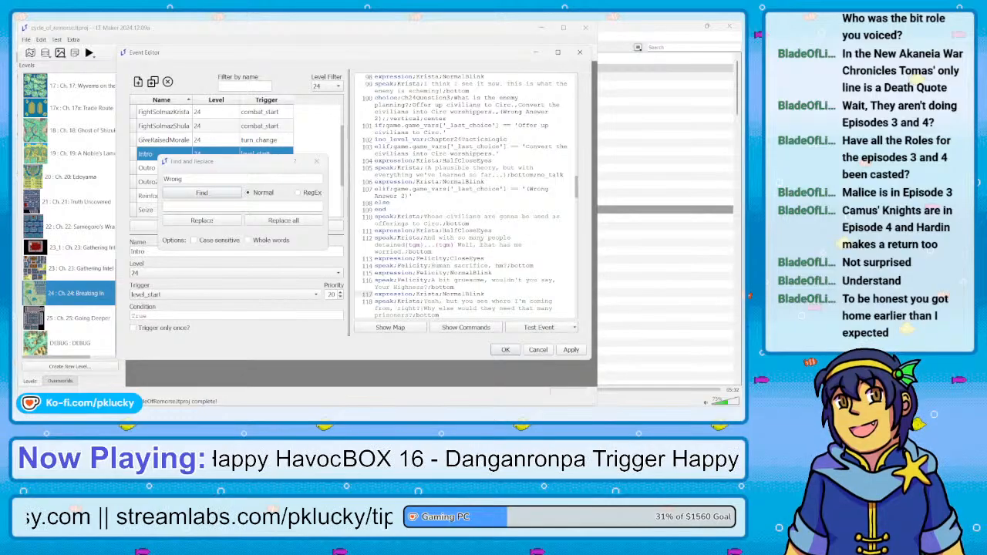
scroll(480, 244, "up", 1)
scroll(480, 243, "up", 1)
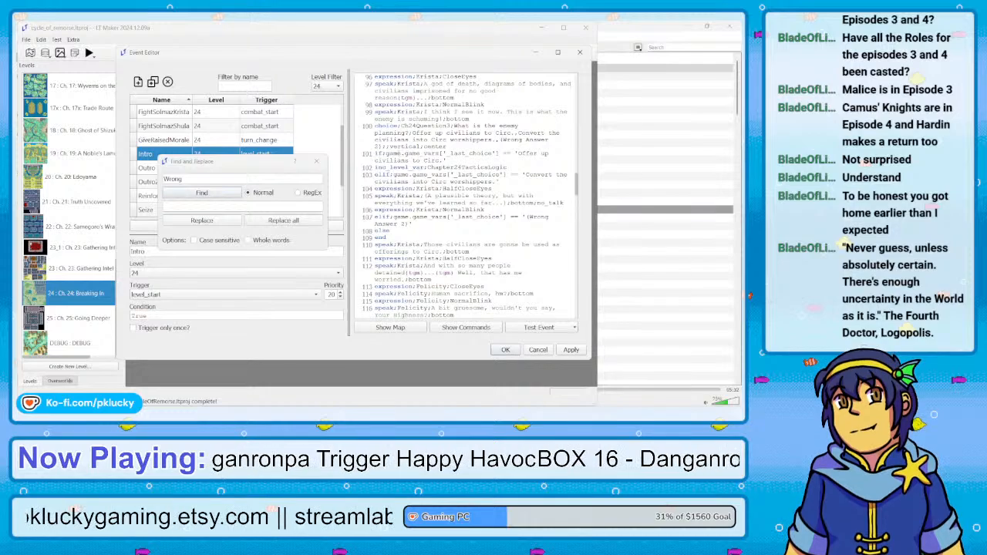
Replace the "(Wrong Answer 2)" placeholder in the Ch24Question3 choice line with the answer "Use the civilians as test subjects."
left_click(381, 146)
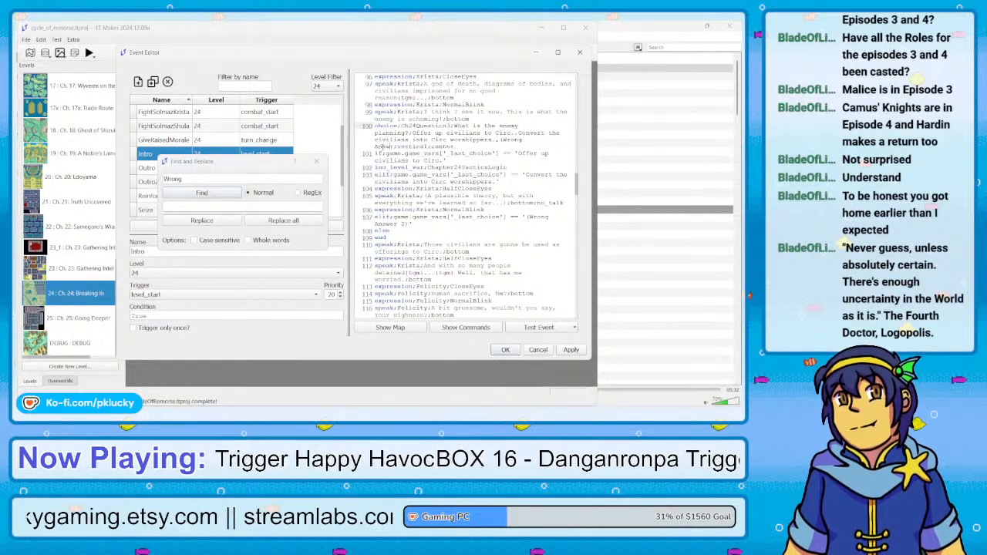
key("BackSpace")
key("BackSpace")
key("BackSpace")
key("BackSpace")
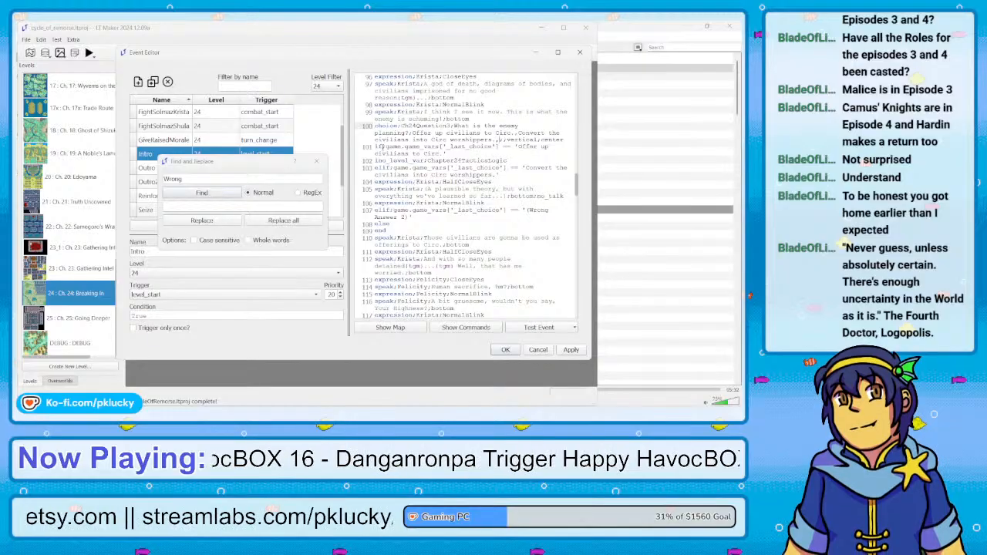
type("A y")
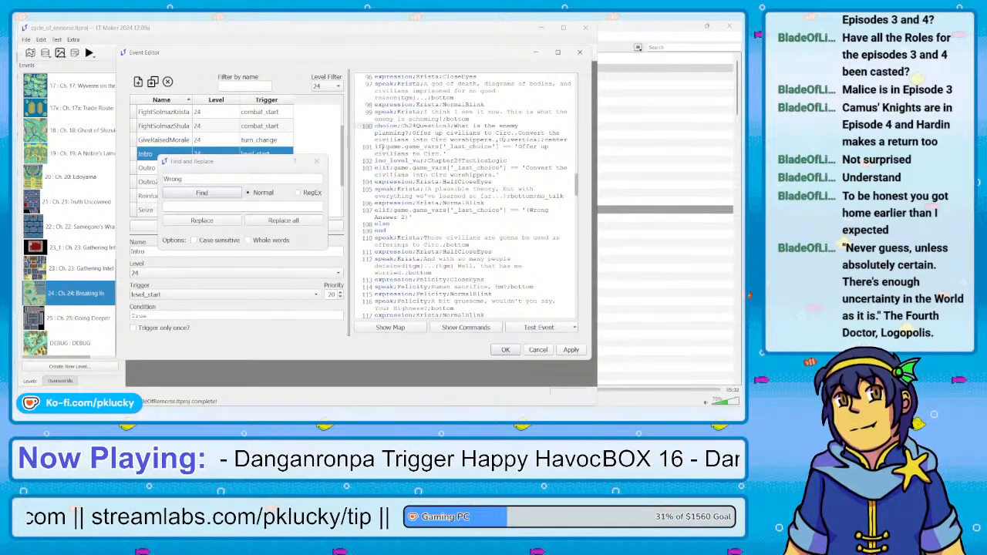
type("new pr")
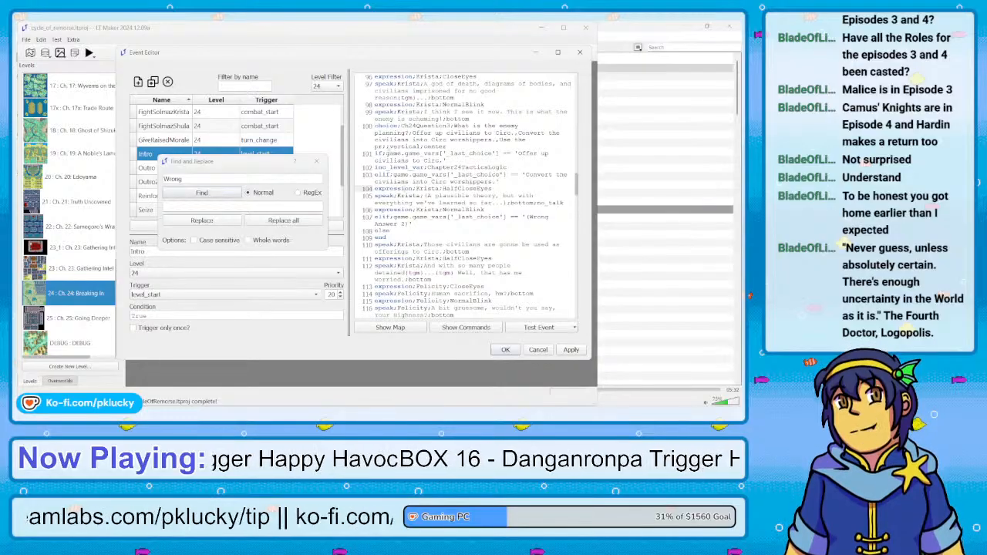
left_click(384, 146)
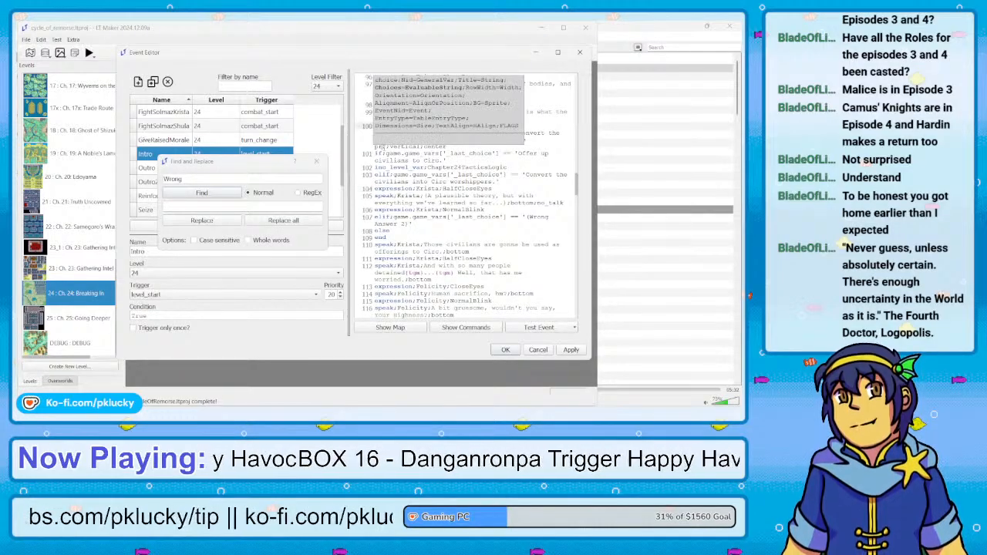
key("BackSpace")
key("BackSpace")
key("BackSpace")
key("BackSpace")
key("BackSpace")
type("he civilian")
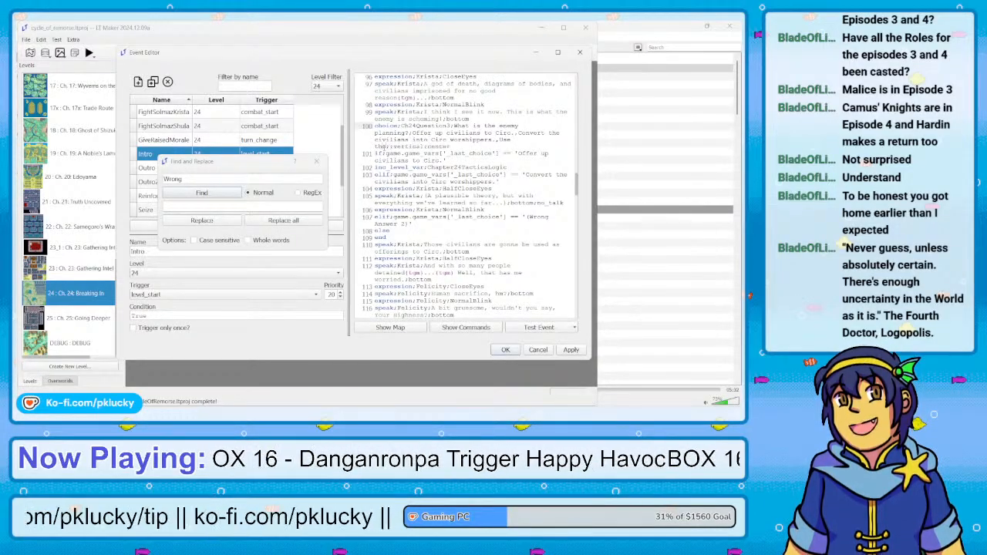
type("s as test ")
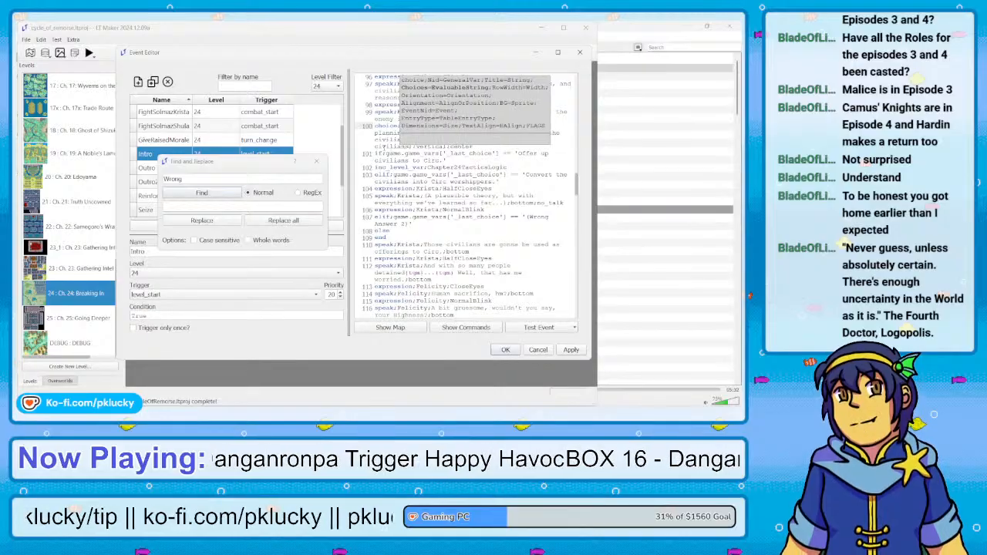
type("subjects.")
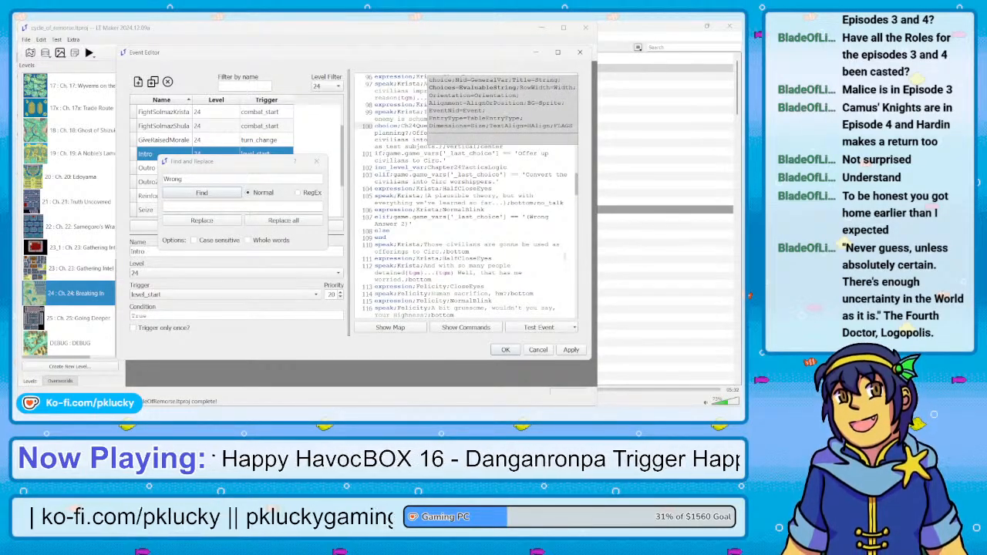
Change the "(Wrong Answer 2)" text in the last elif condition of Ch24Question3 to "Use the civilians as test subjects."
left_click_drag(410, 224, 510, 219)
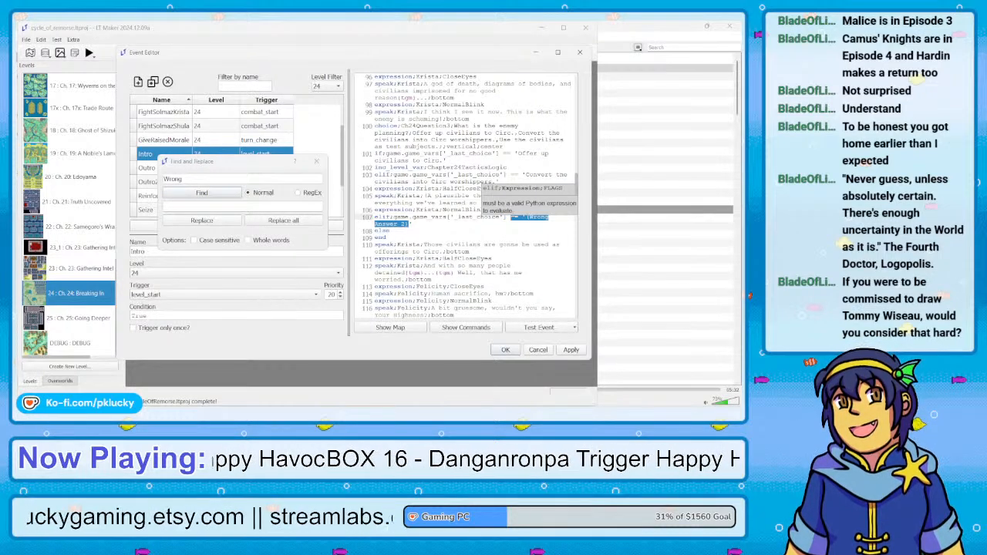
left_click_drag(511, 218, 526, 218)
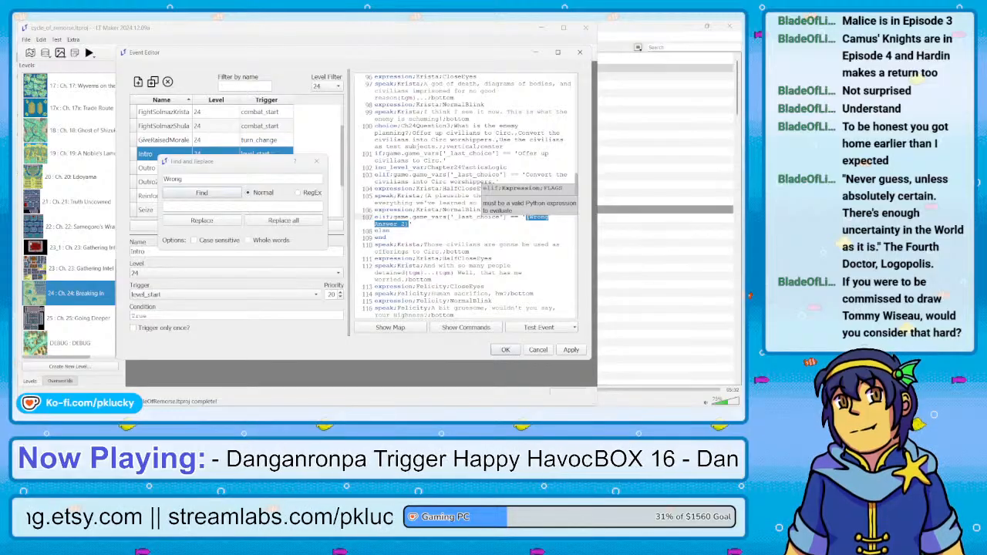
key("BackSpace")
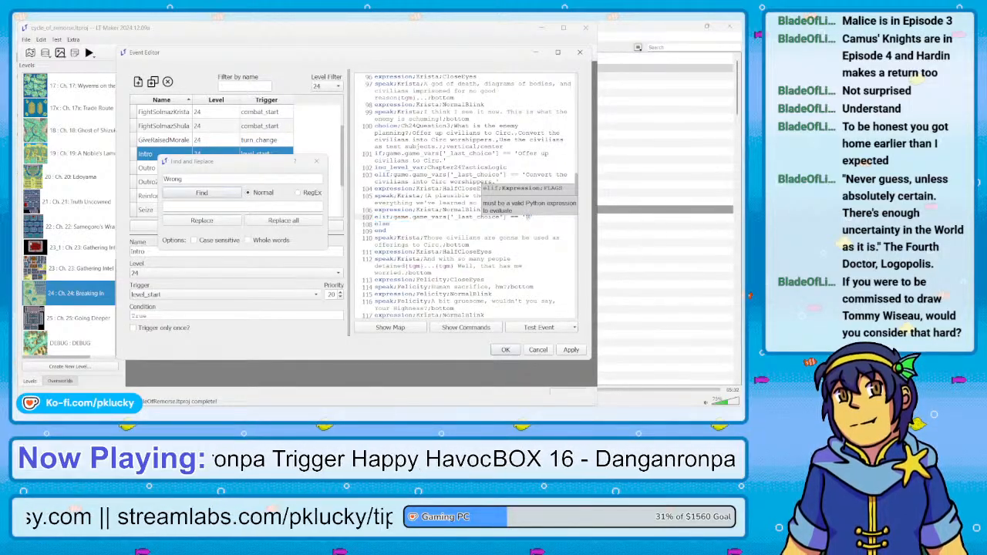
type("Use the civilia")
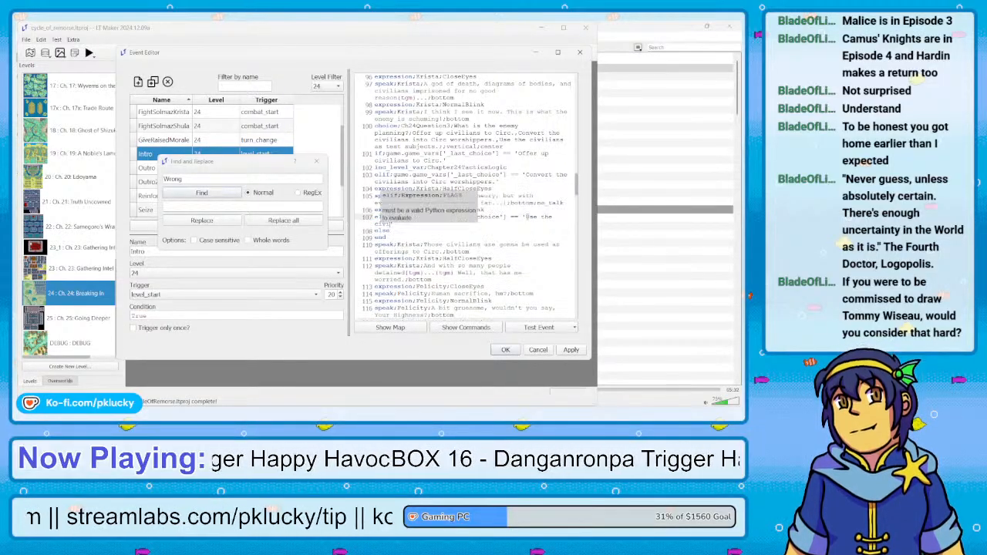
type("ns as test subjects.")
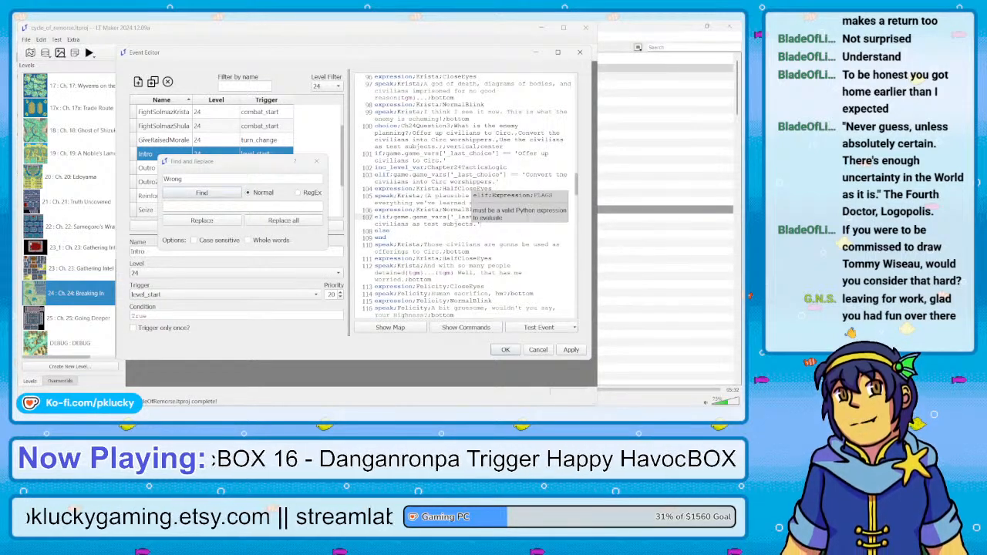
Add an expression command setting Krista to CloseEyes under the "Use the civilians as test subjects." branch
key("Return")
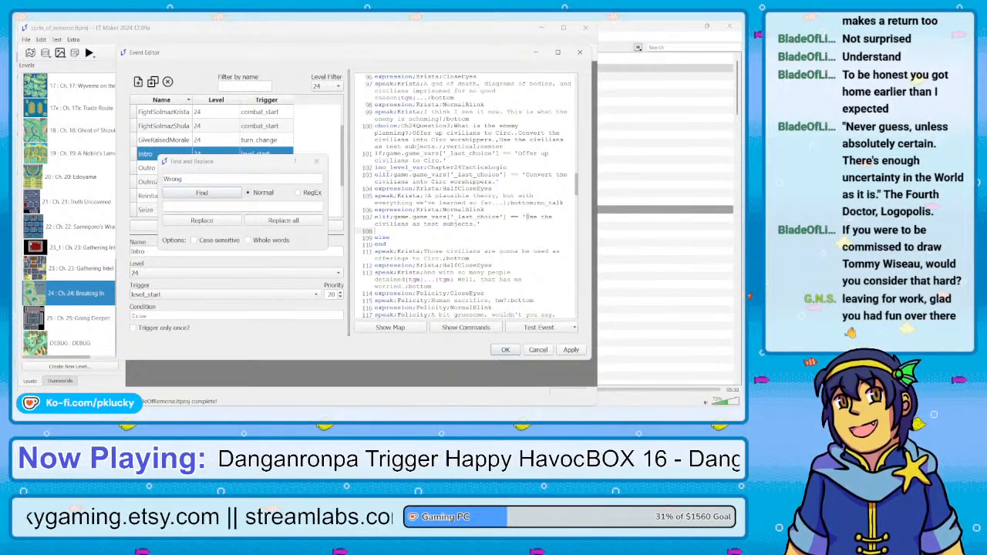
type("e")
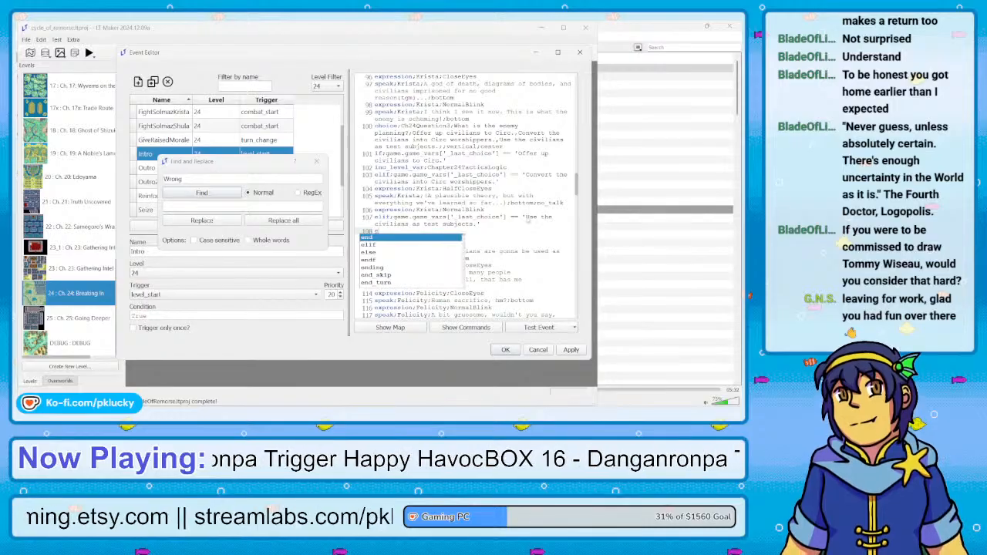
type("xpression")
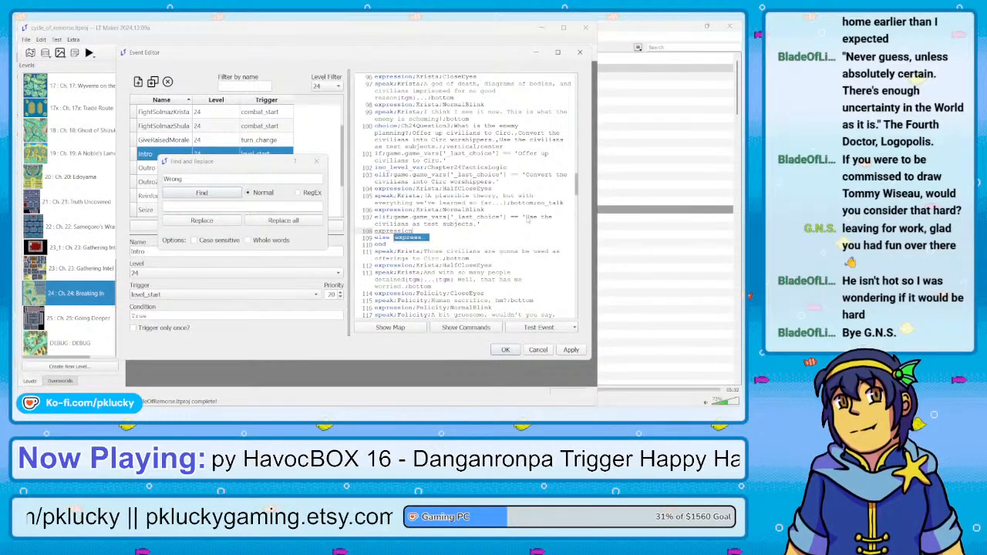
type(";")
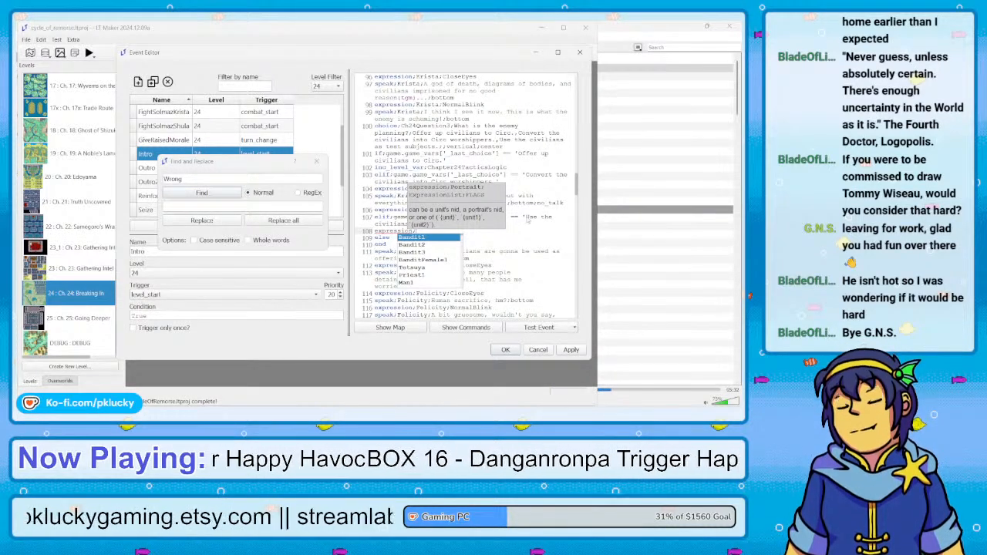
type("Krista;")
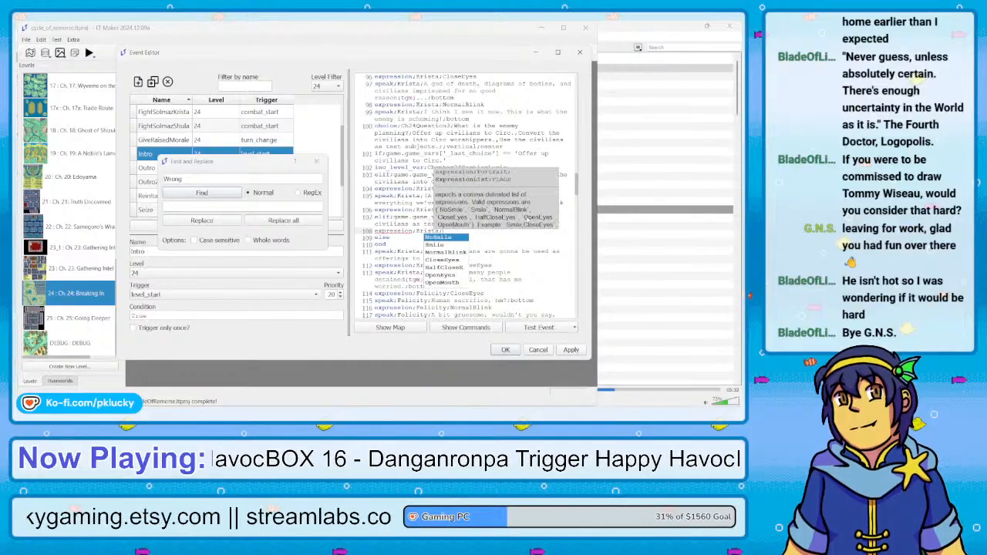
type("Close")
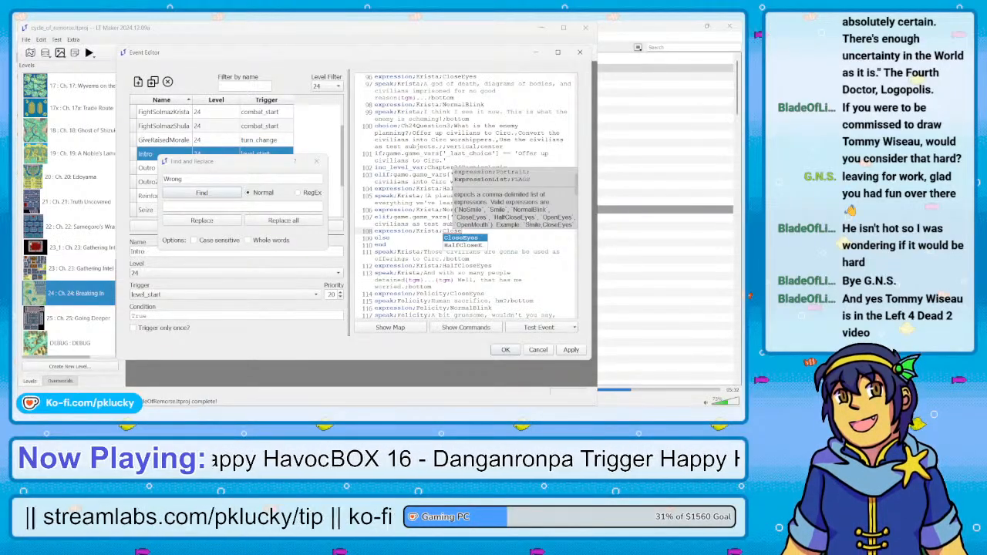
key("Return")
key("Return")
Add a speak line for Krista below her CloseEyes expression, starting with the thought "(Human experimentation might be on the table"
type("speak;")
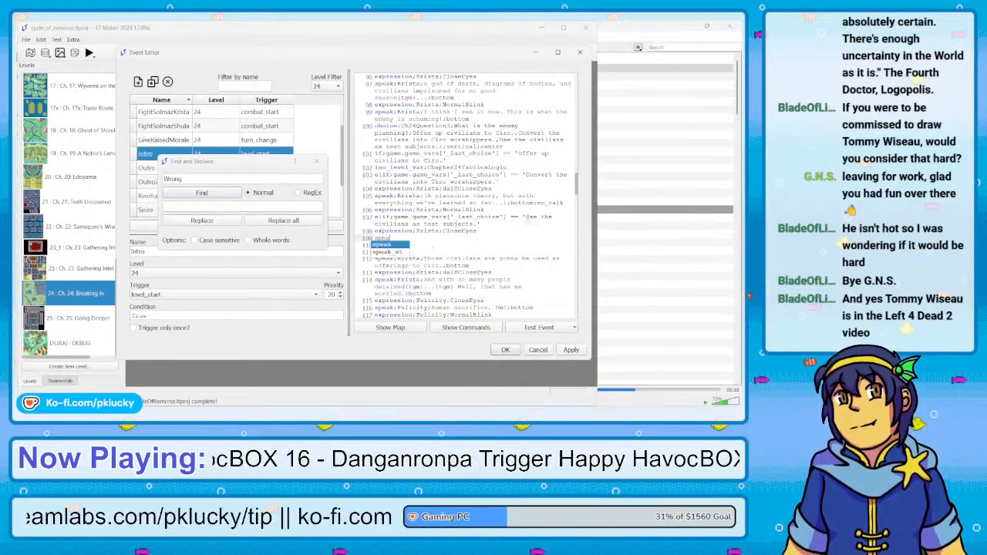
type("Krista")
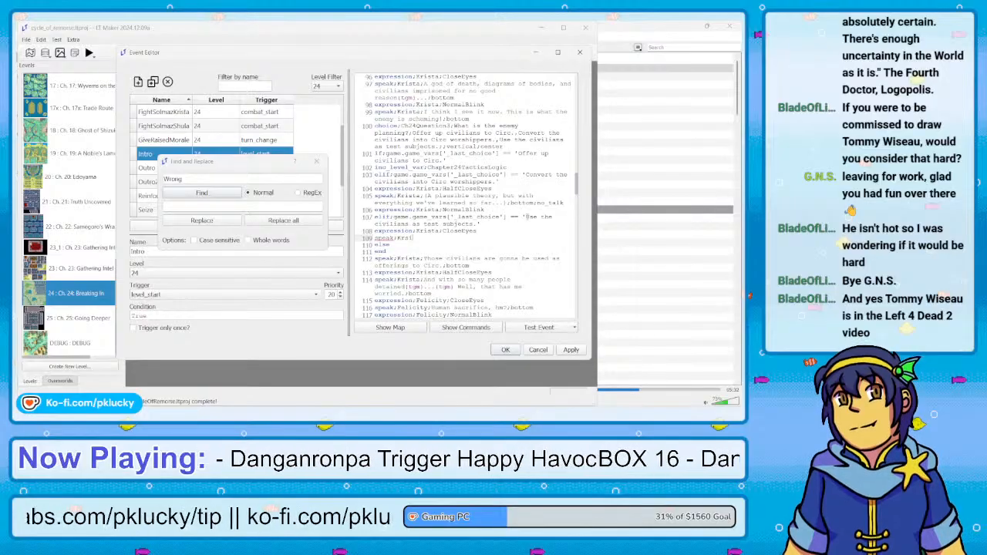
type(";")
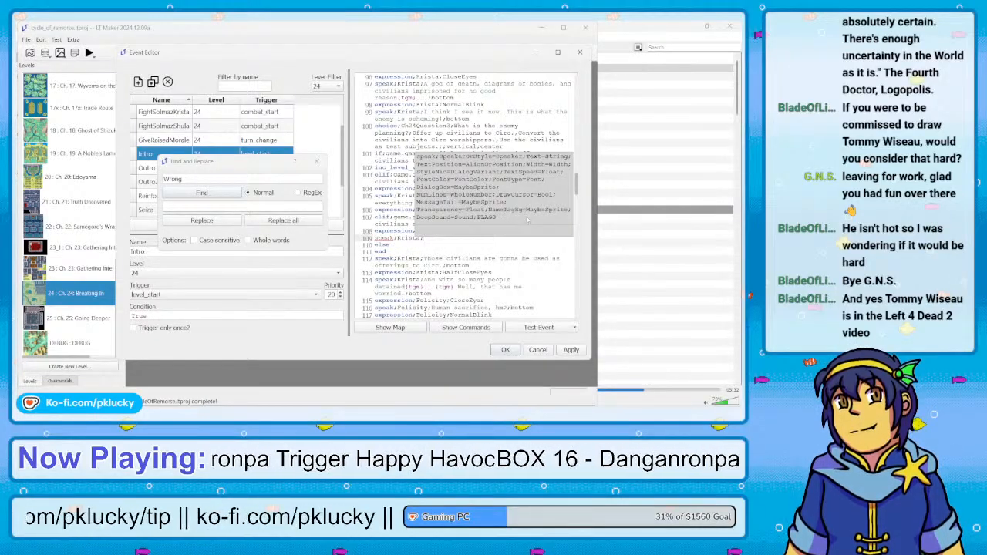
type("I")
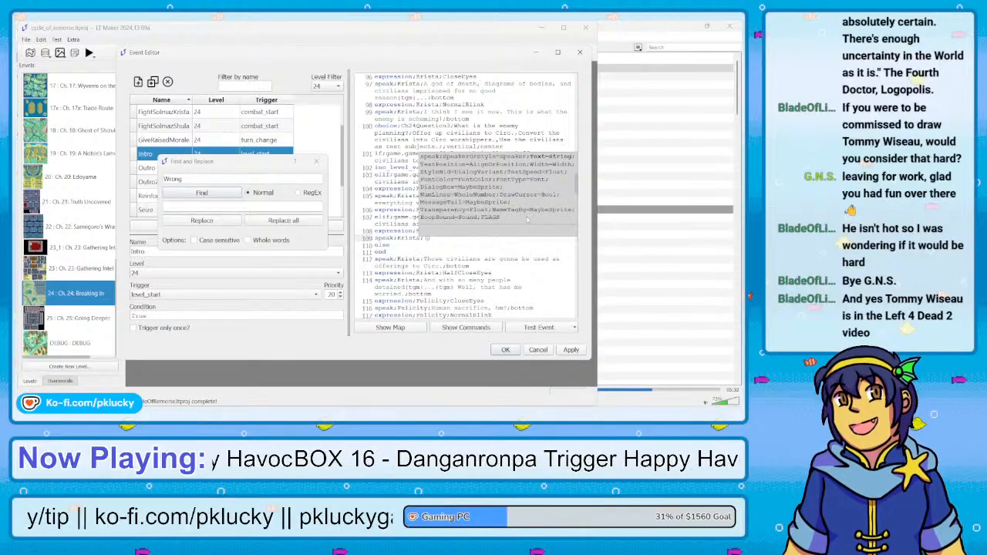
type("hosean exp")
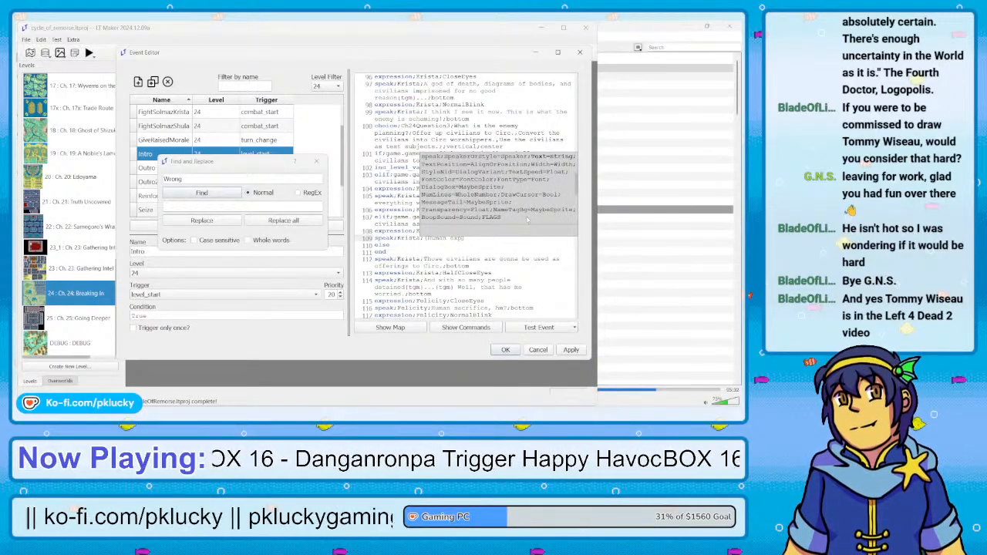
type("erimenta")
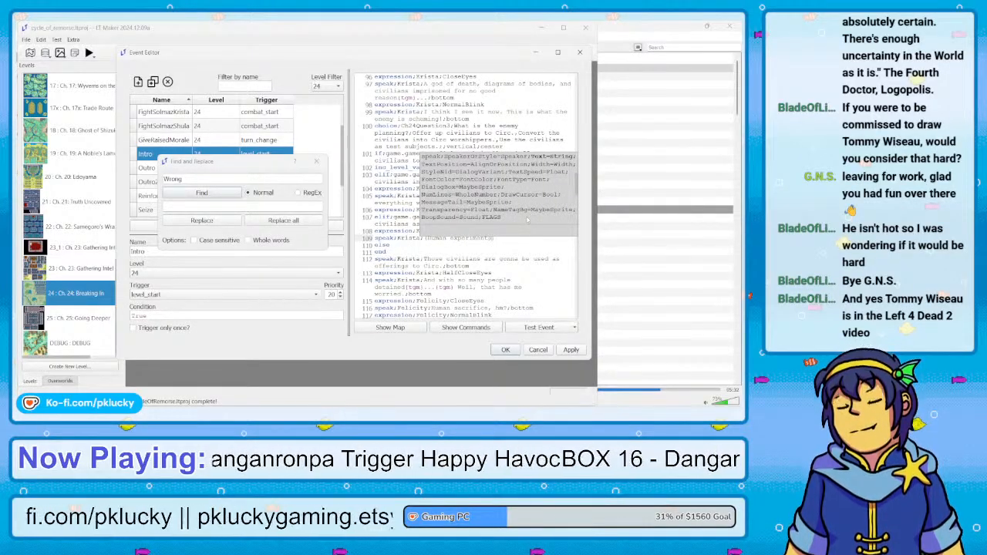
type("tion")
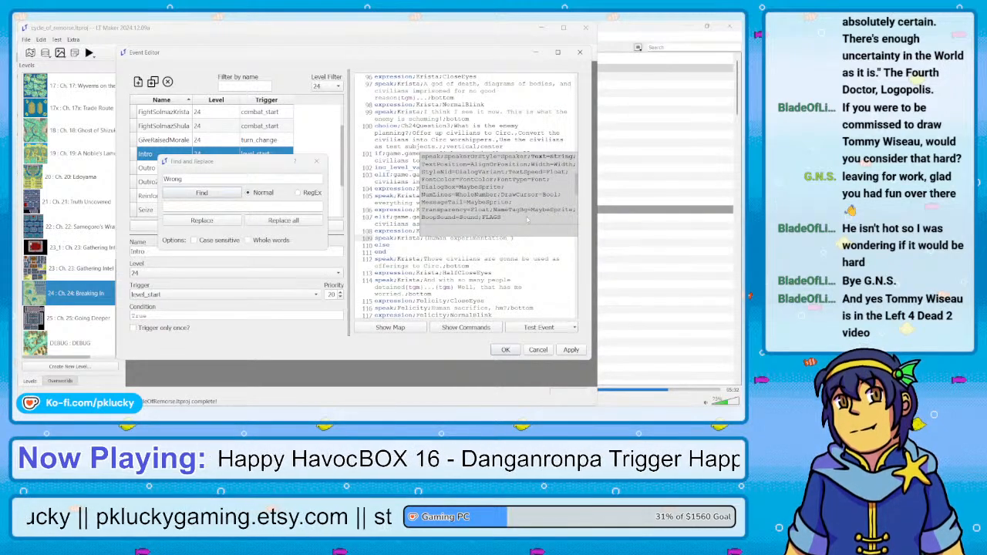
type(" might be")
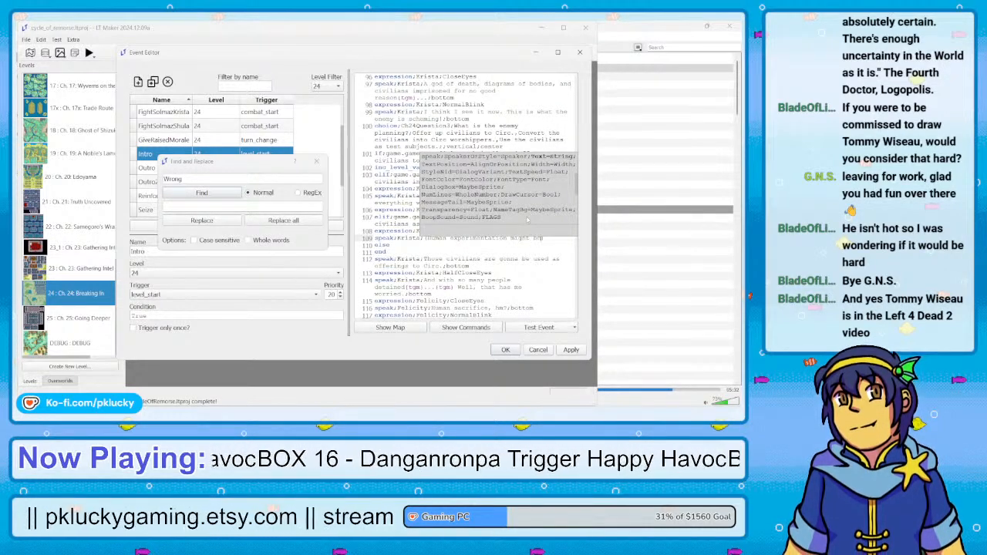
type(" on the table.")
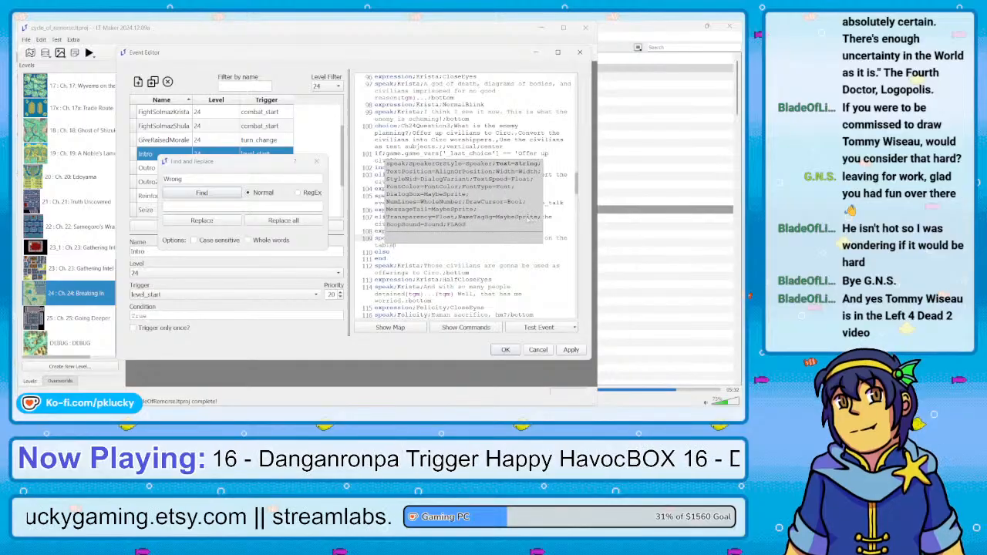
type(", but I")
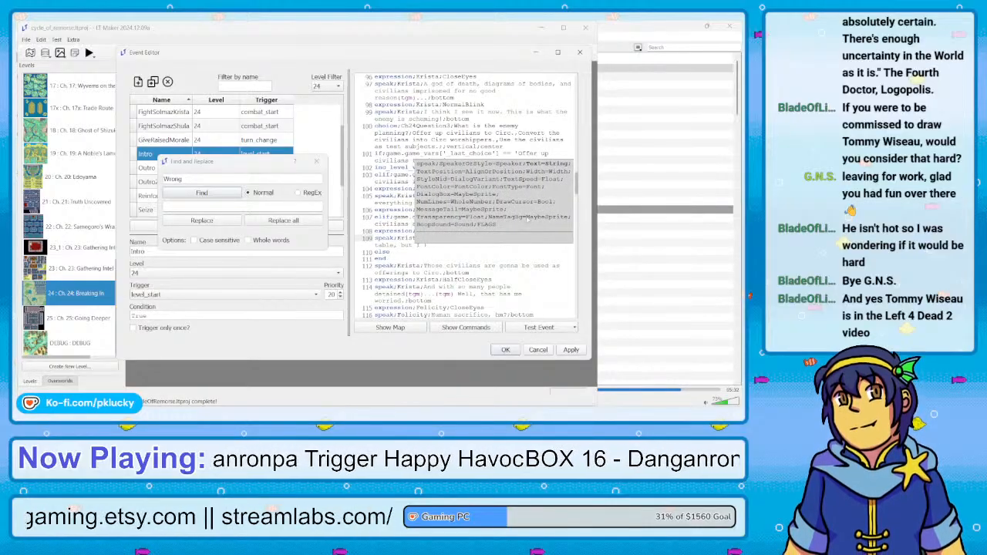
type(" feel")
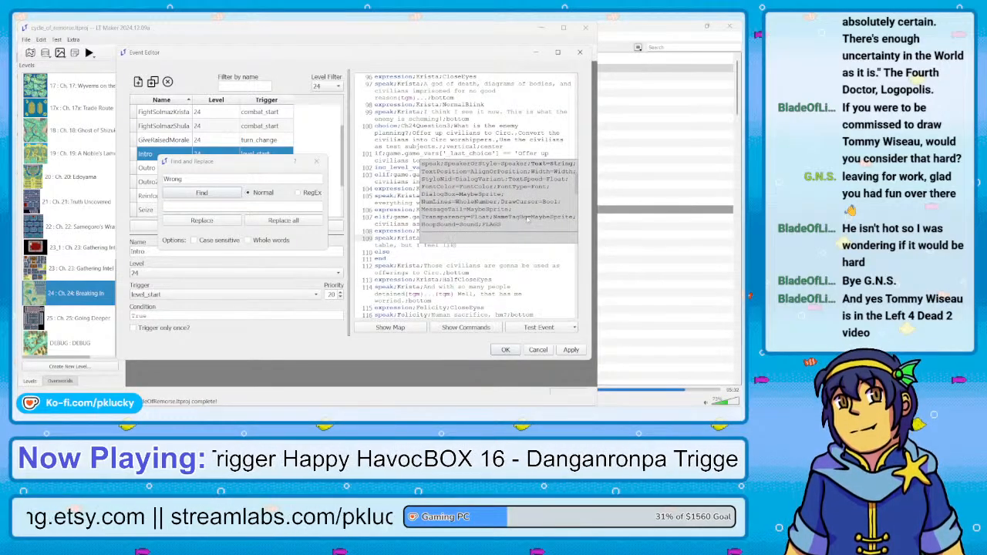
type("like")
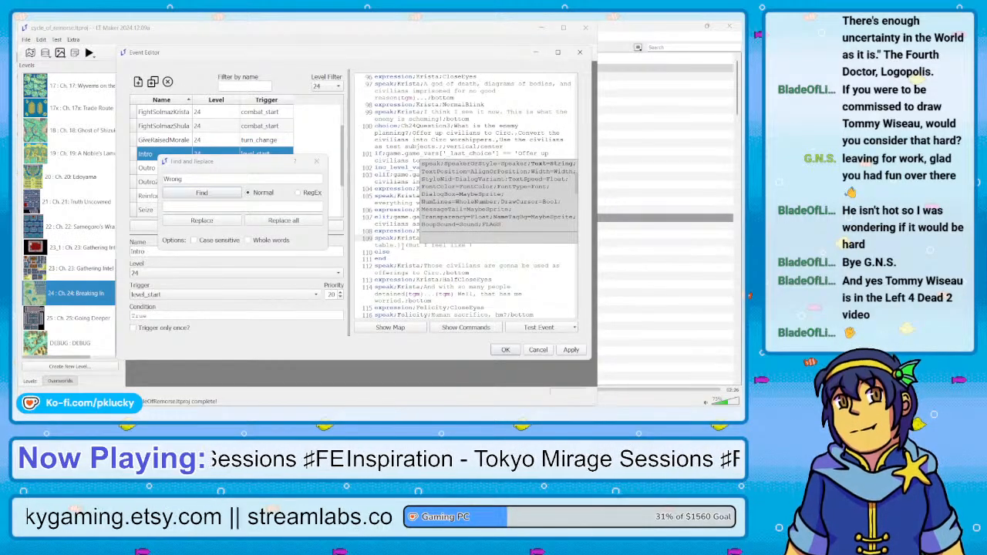
Finish Krista's human experimentation thought by closing its first sentence and adding "(But I feel like there might be a more plausible theory here.)"
key("BackSpace")
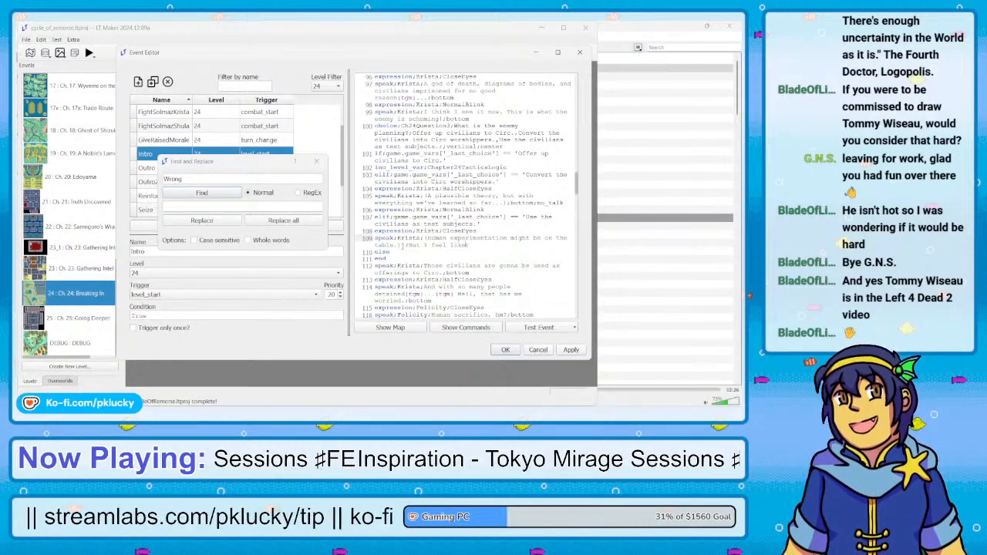
type("there m")
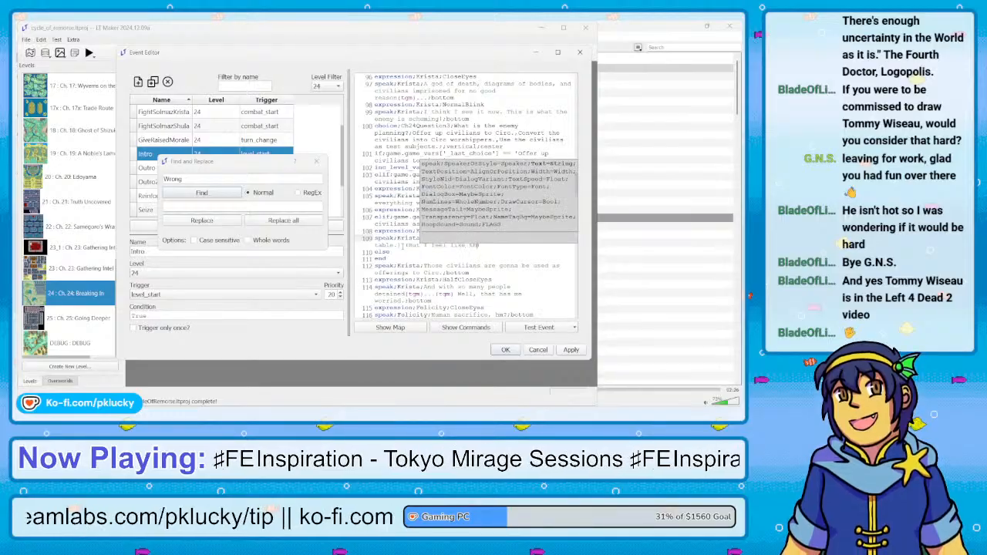
type("ight")
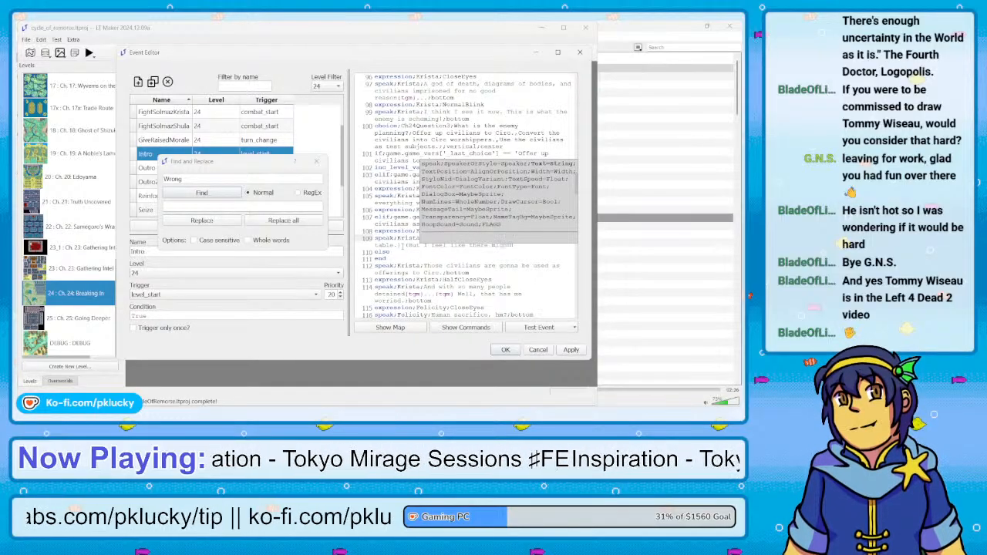
type(" be a mo")
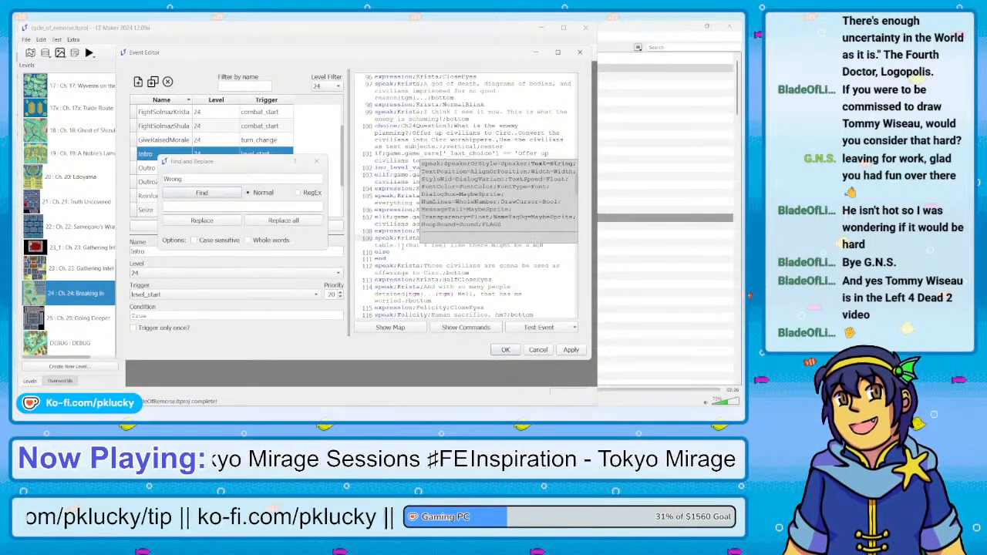
type("re plausible")
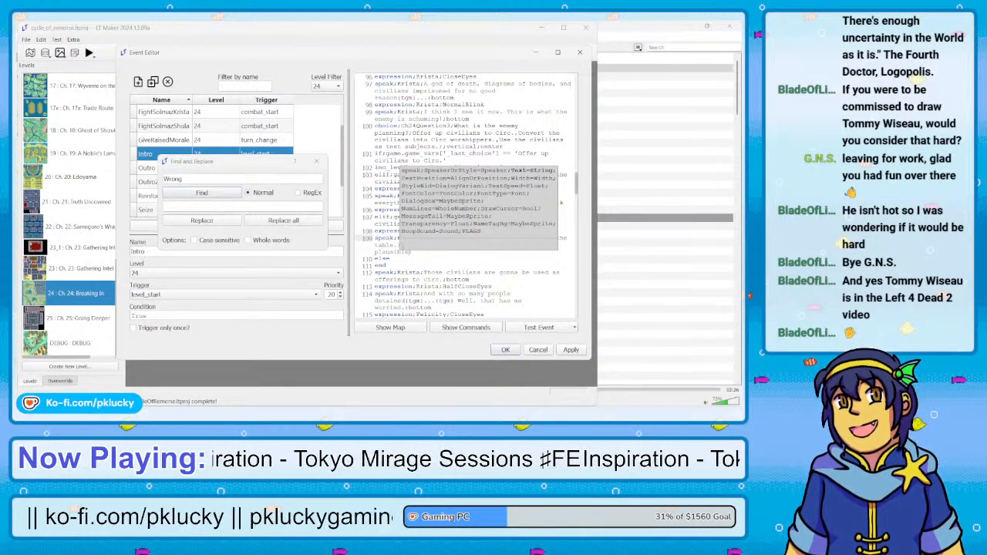
type(" theory")
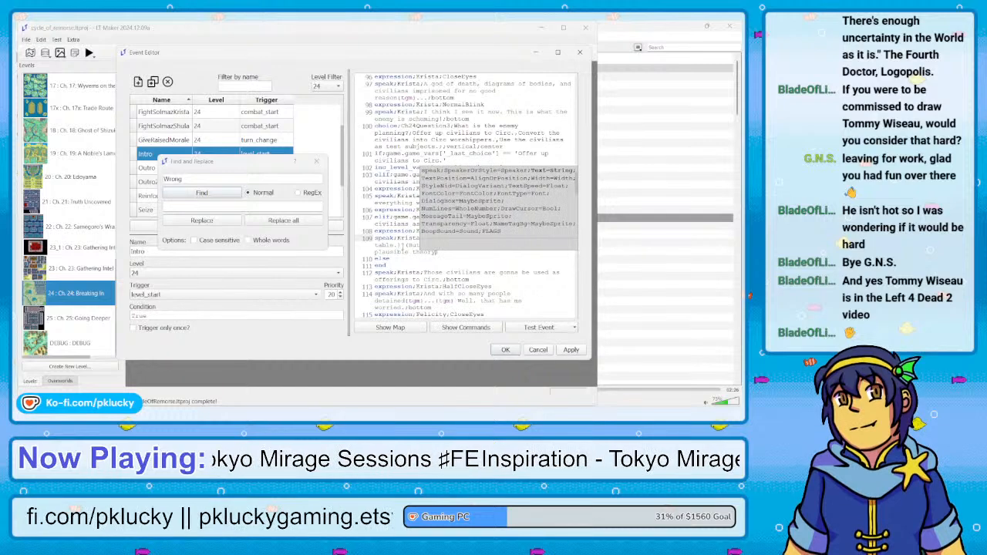
type(" tbh.)")
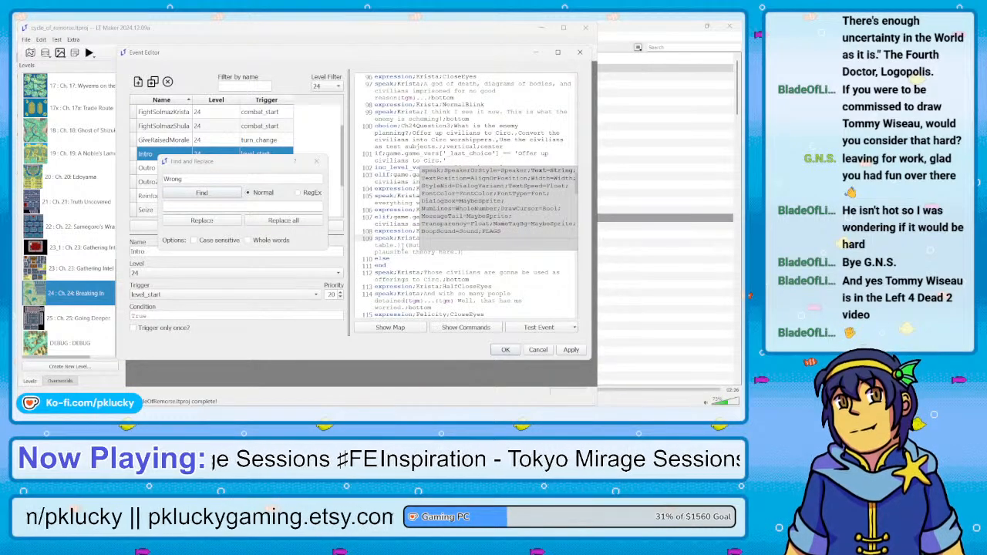
Set the text position of Krista's human experimentation line to bottom and give it the no_talk flag
type(";")
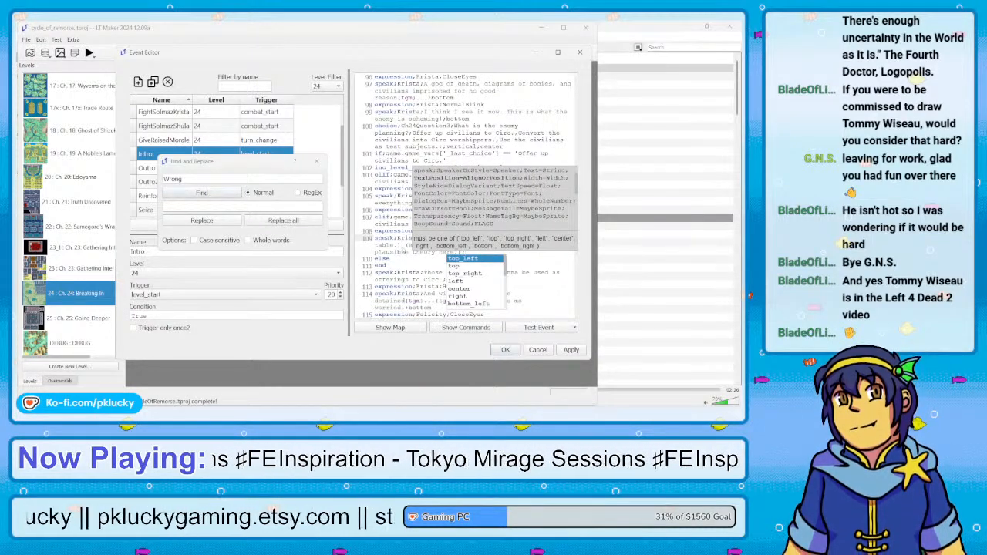
type("bottom;")
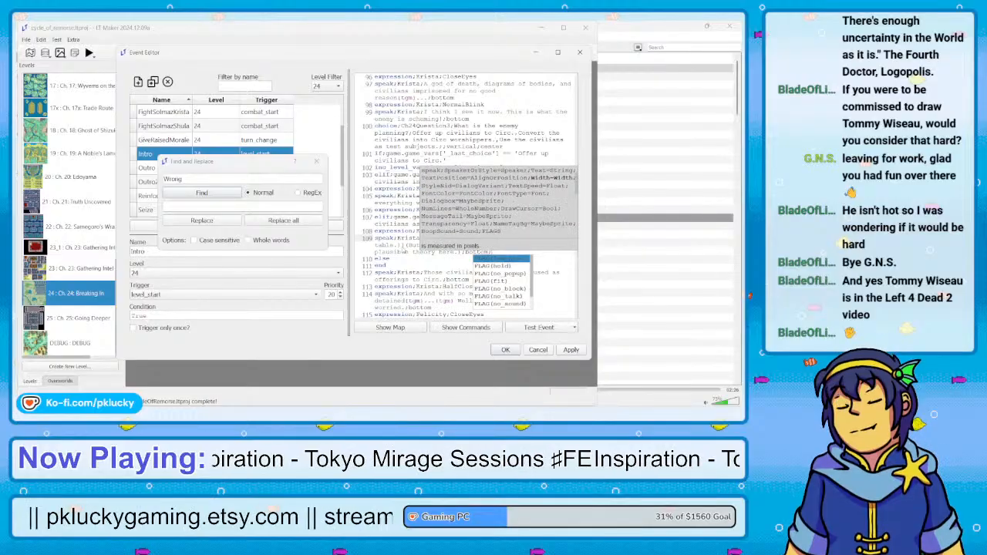
type(";")
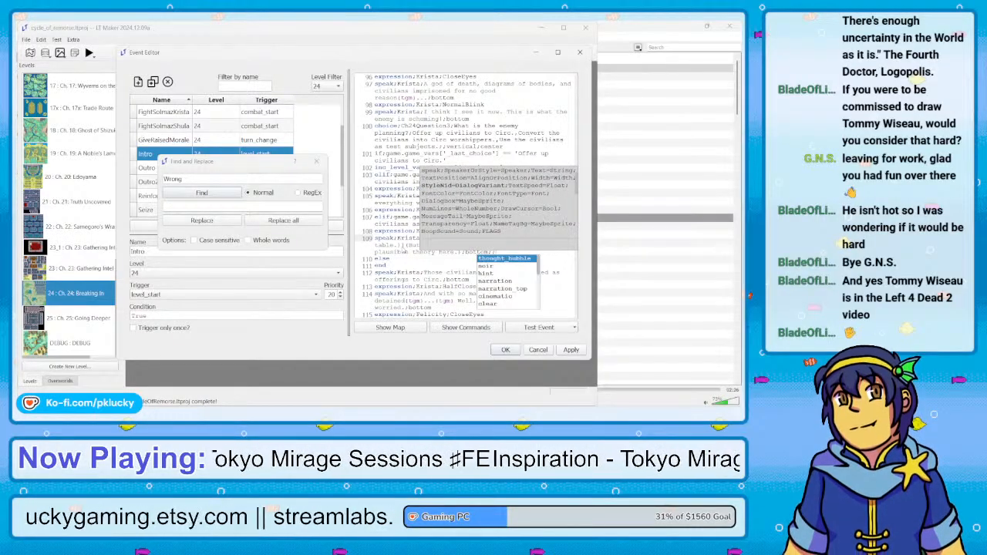
key("BackSpace")
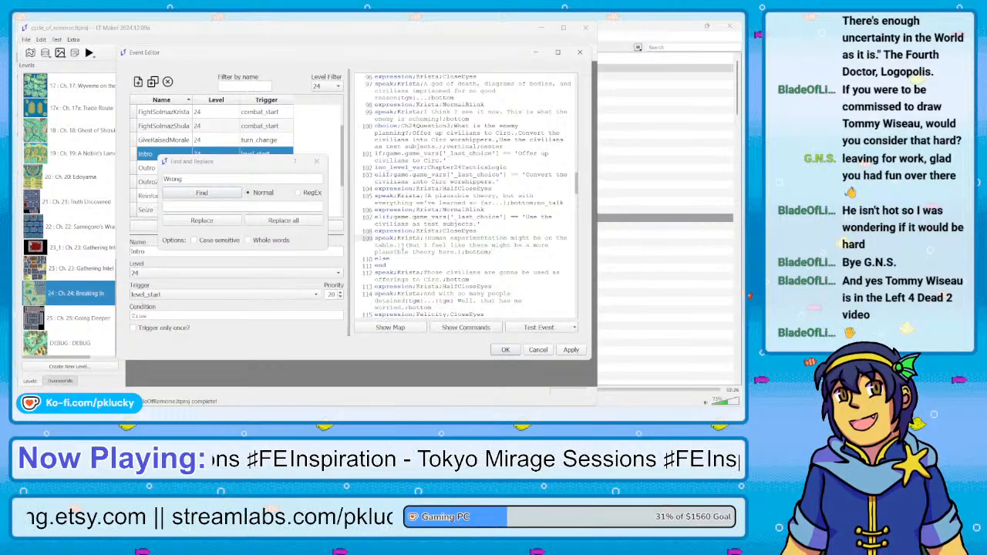
type("no_talk")
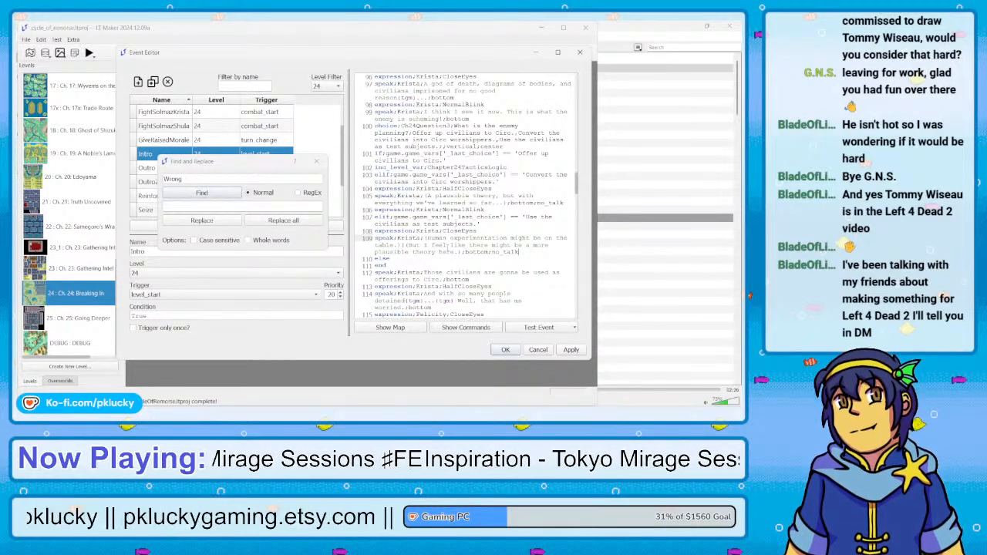
Add an expression command setting Krista to NormalBlink below her human experimentation line, before the else
key("Return")
type("expres")
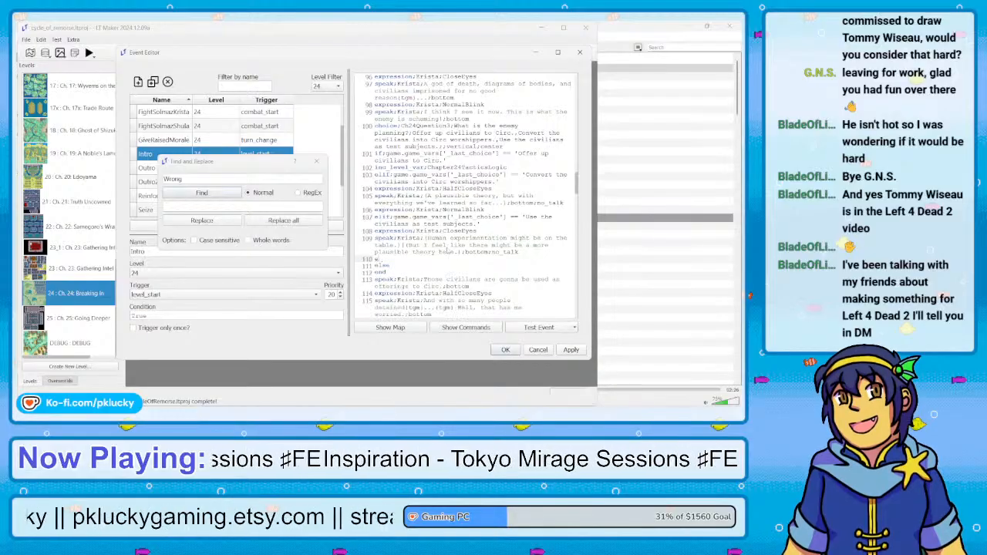
type("sion;")
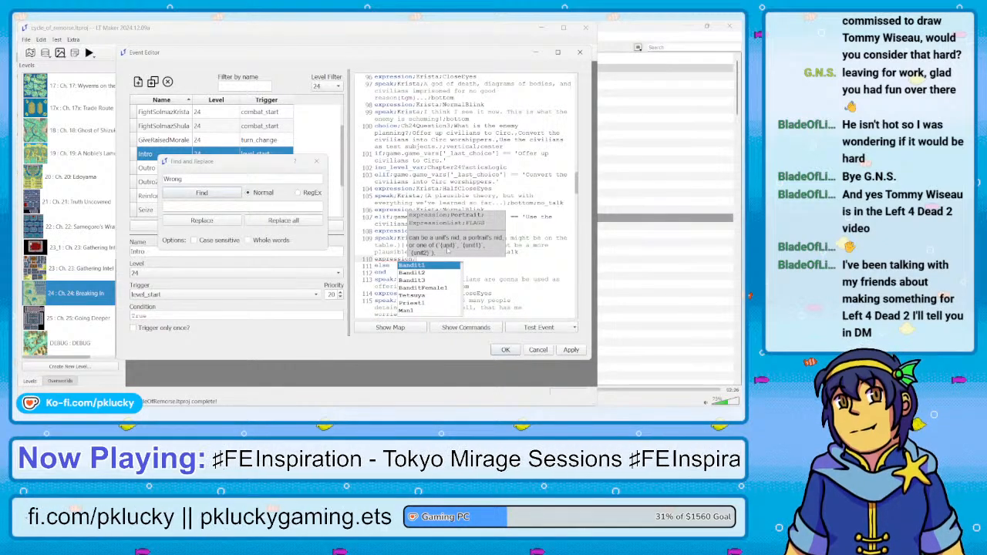
type("Krista;NormalBlink")
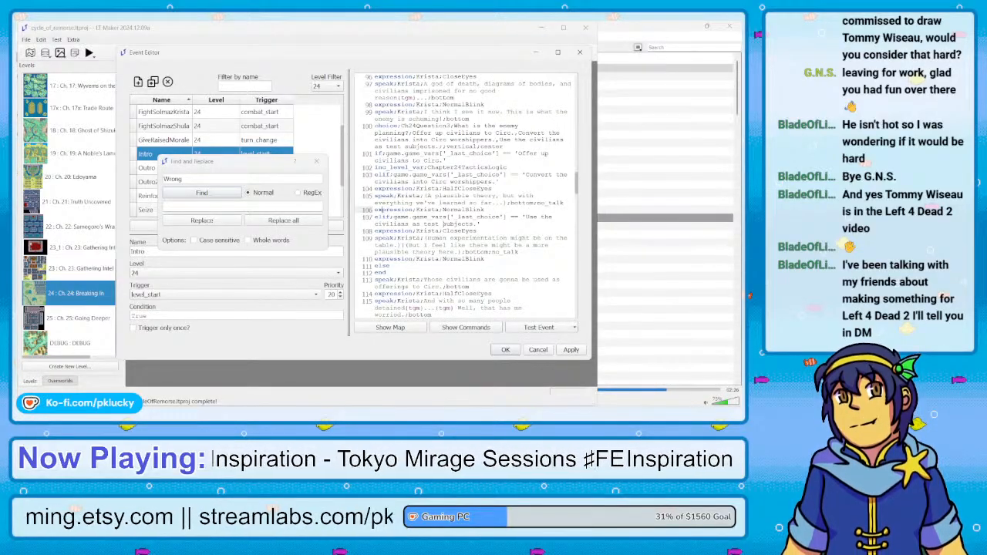
Close the Find and Replace dialog and apply the changes made to the Intro event
scroll(461, 197, "down", 2)
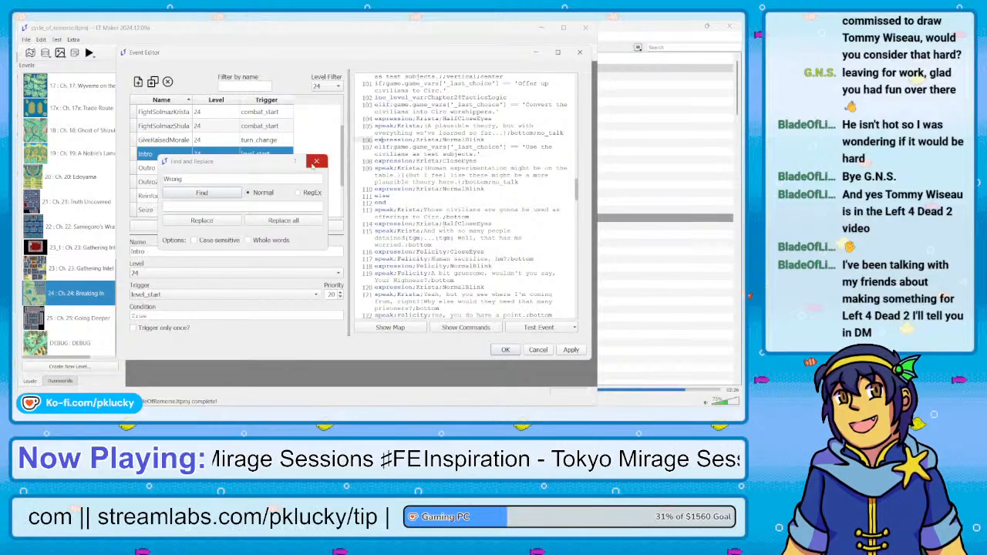
left_click(311, 165)
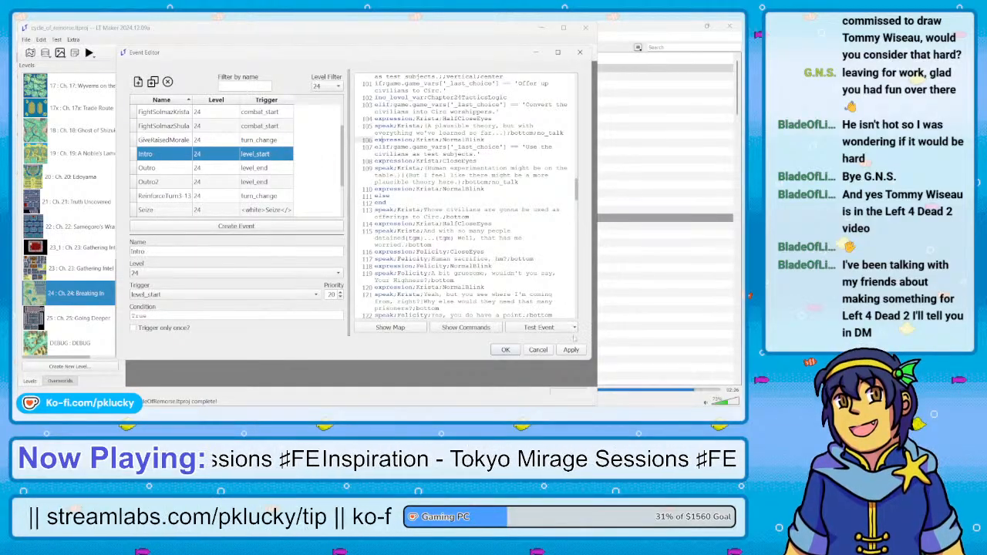
left_click(571, 350)
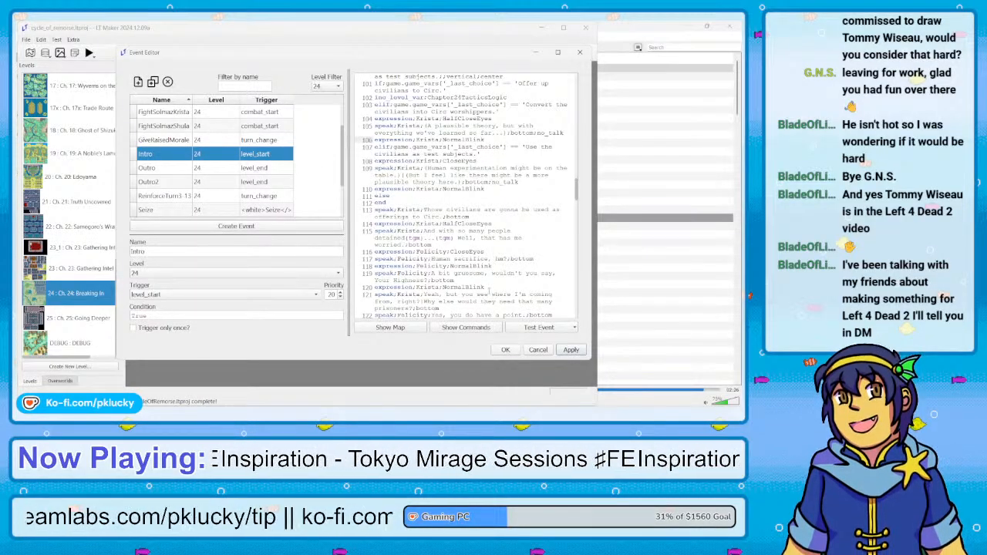
Review the rest of the Intro script after Ch24Question3, including the Ch24Question4 choice, its answer branches and the scenes that follow
scroll(488, 289, "down", 1)
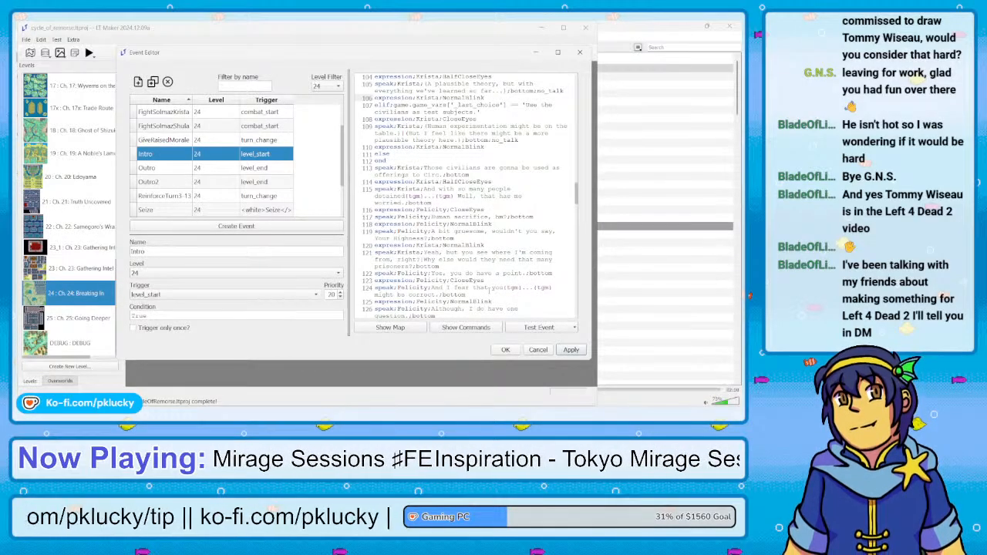
scroll(488, 290, "down", 1)
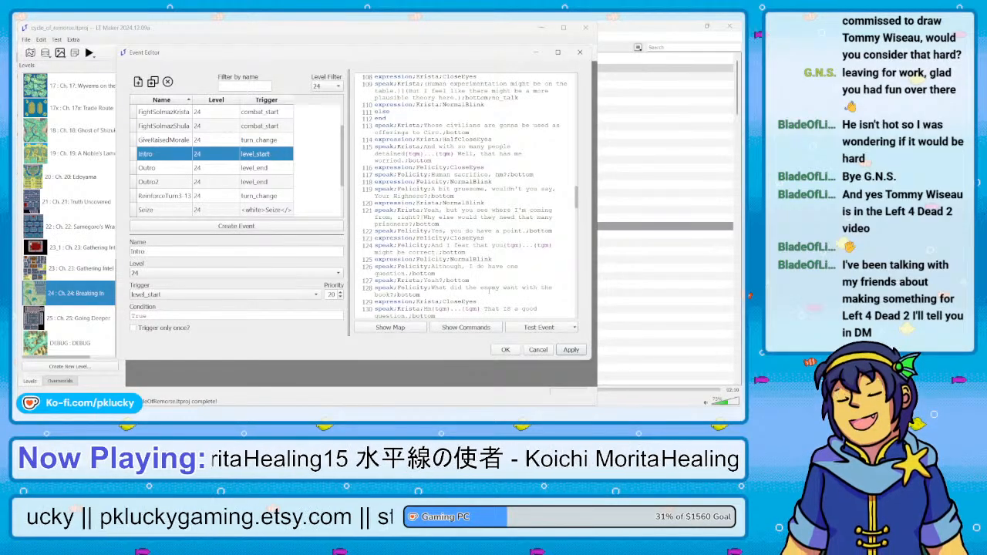
scroll(465, 197, "down", 3)
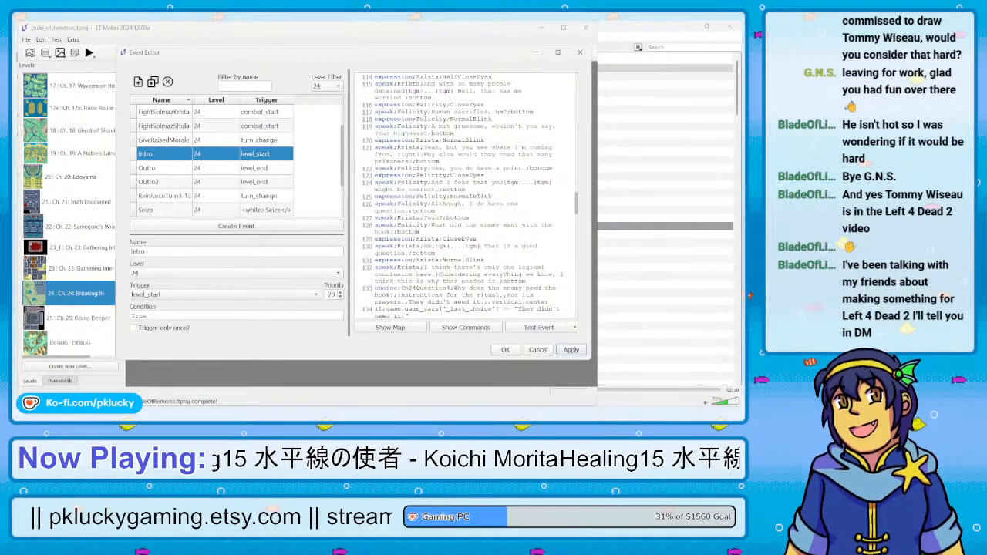
scroll(465, 197, "down", 1)
scroll(465, 197, "down", 1)
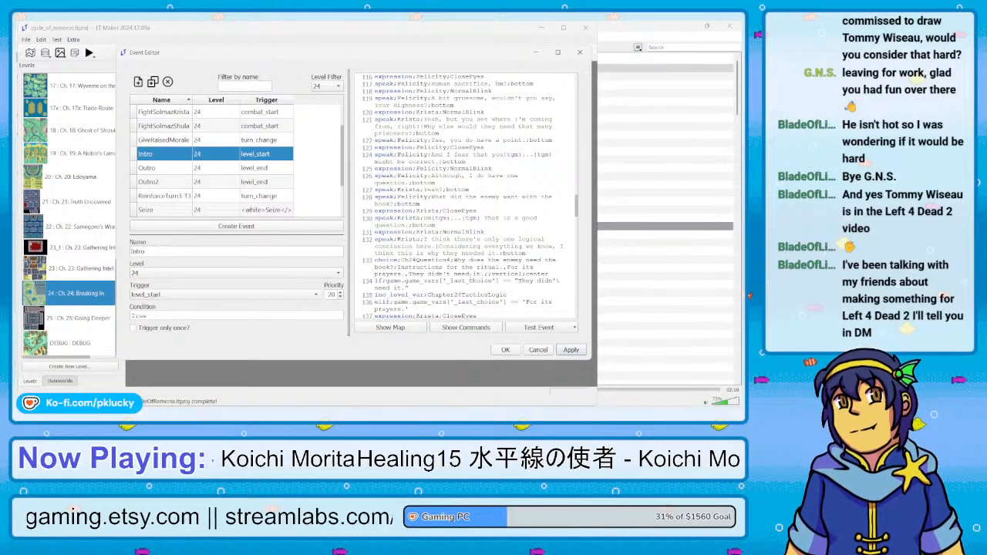
scroll(465, 197, "down", 3)
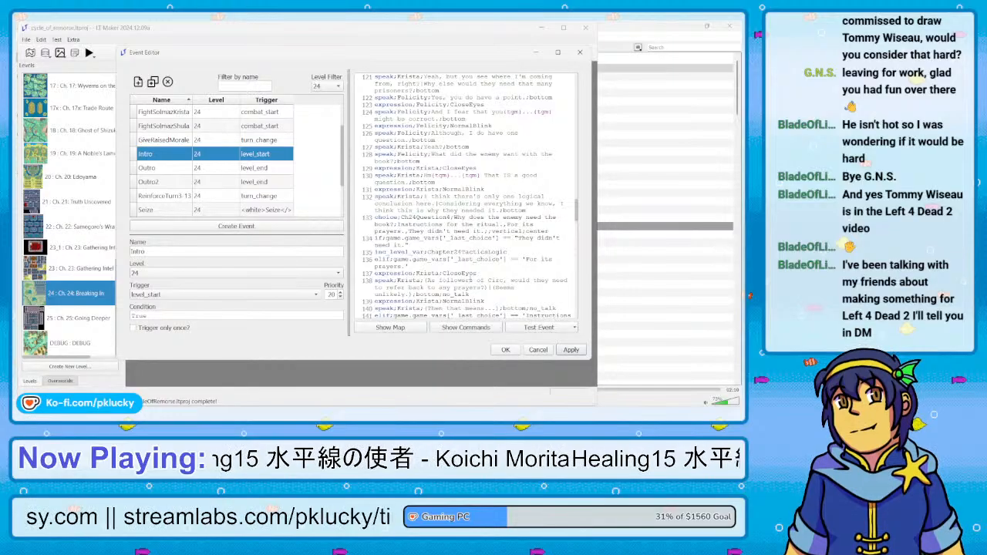
scroll(444, 282, "down", 1)
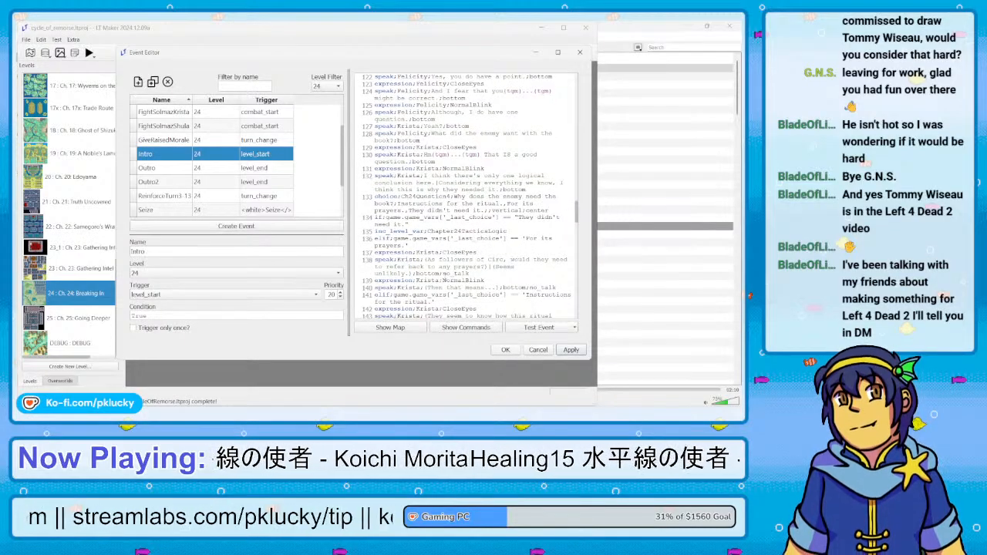
scroll(462, 196, "down", 2)
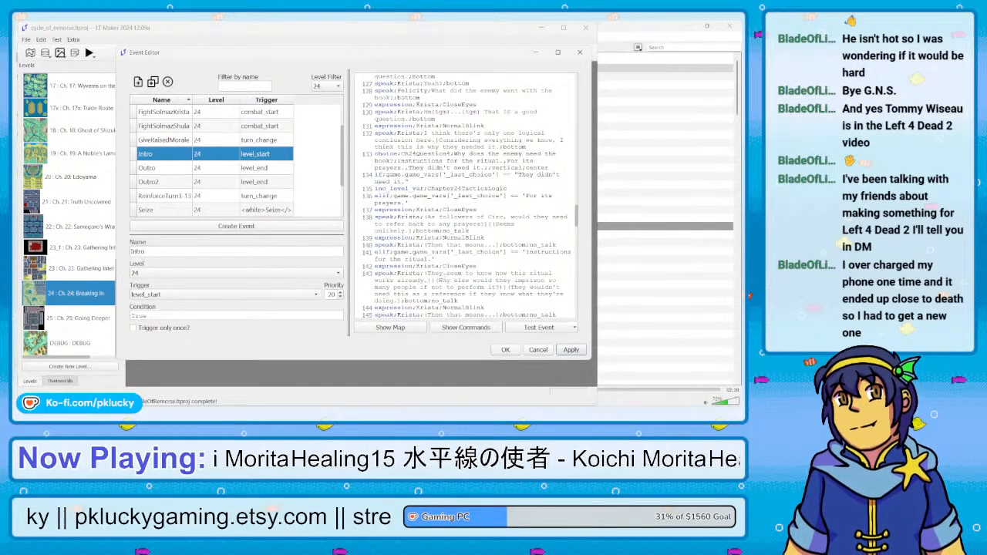
scroll(467, 197, "down", 2)
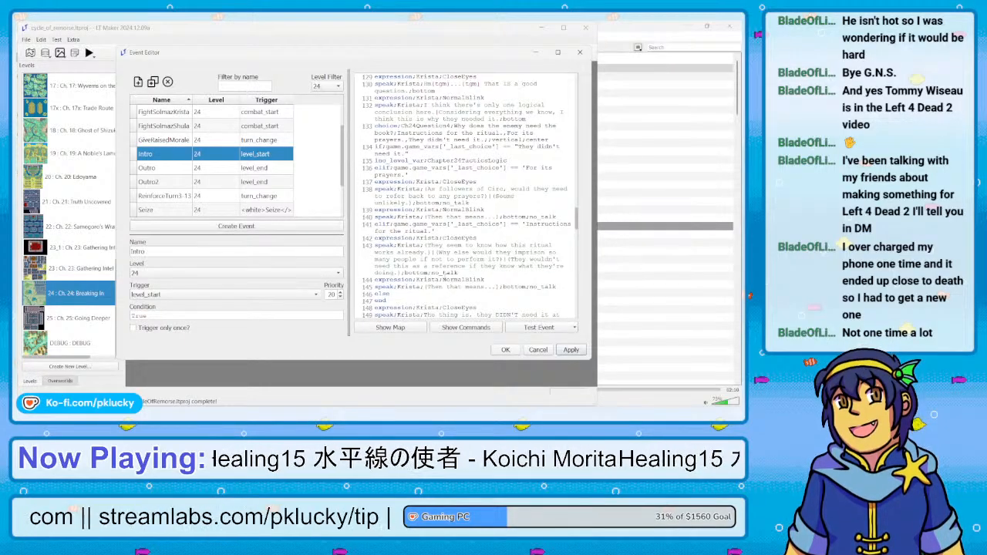
scroll(467, 196, "down", 2)
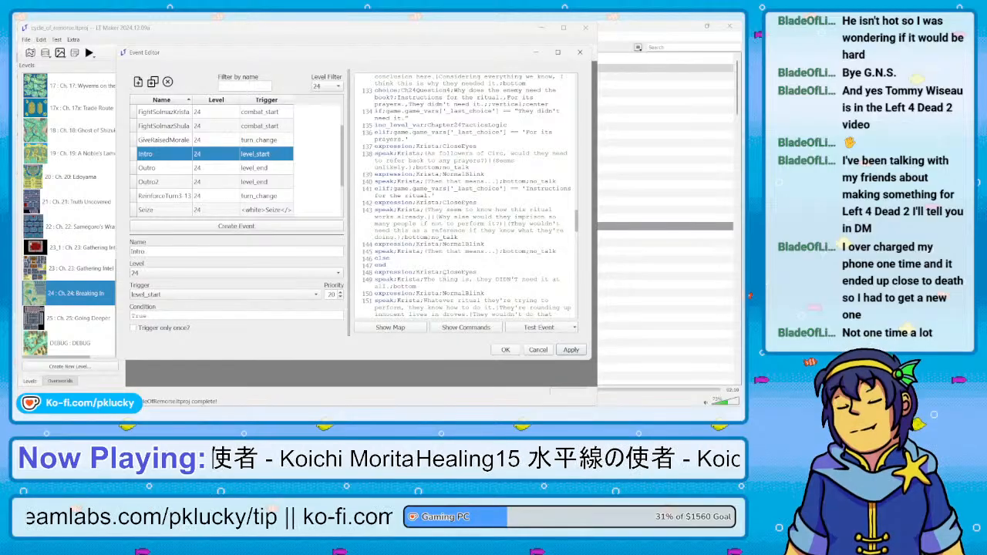
scroll(466, 196, "down", 1)
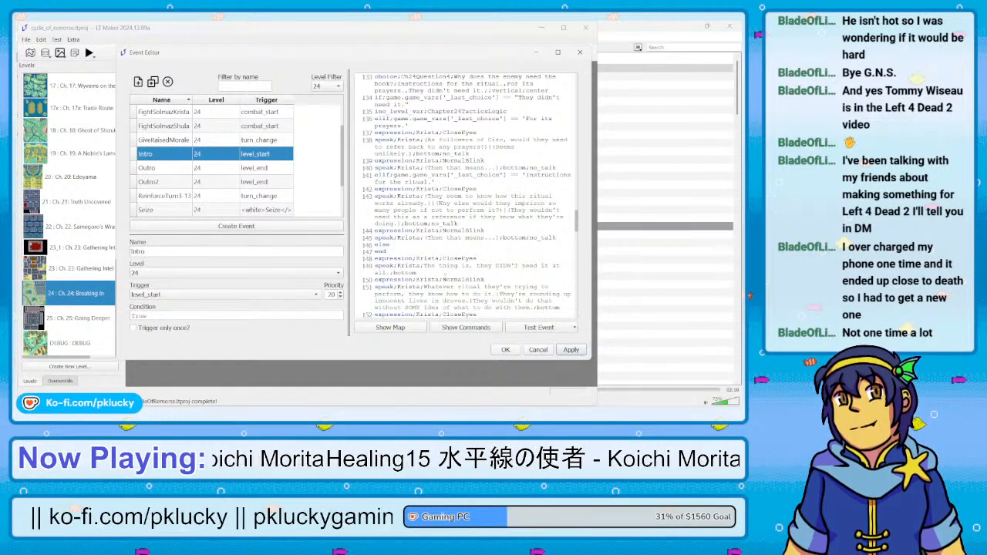
scroll(465, 197, "down", 2)
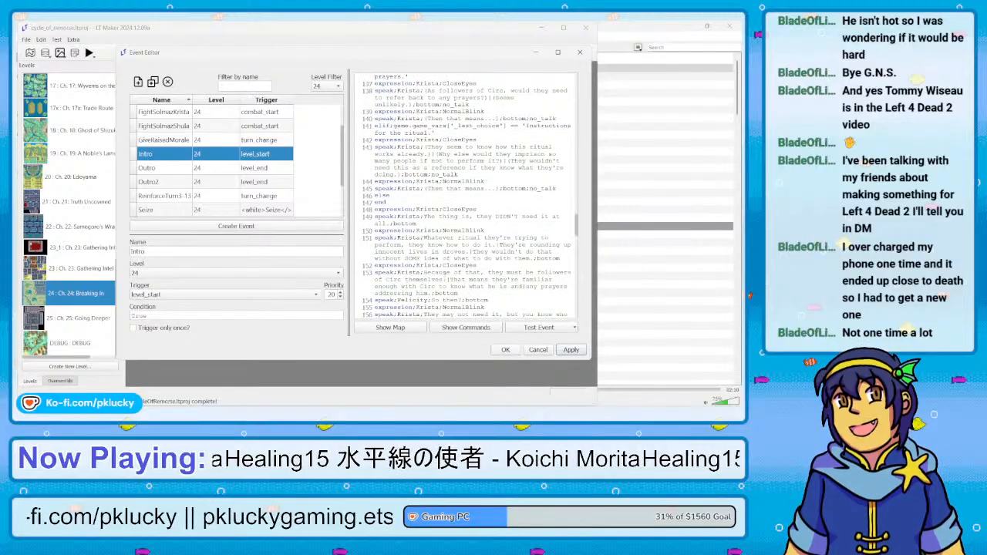
scroll(465, 196, "down", 3)
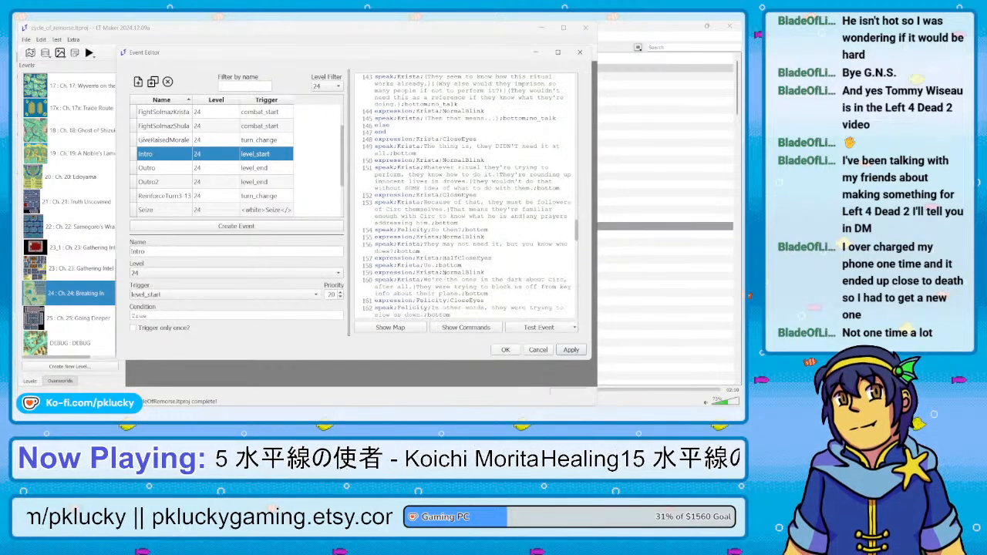
scroll(444, 274, "down", 15)
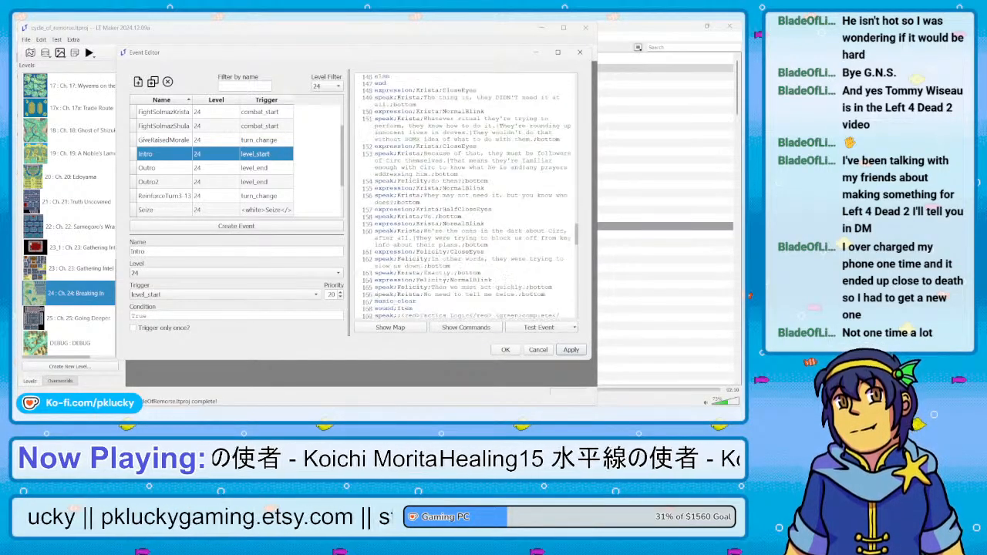
scroll(445, 278, "down", 5)
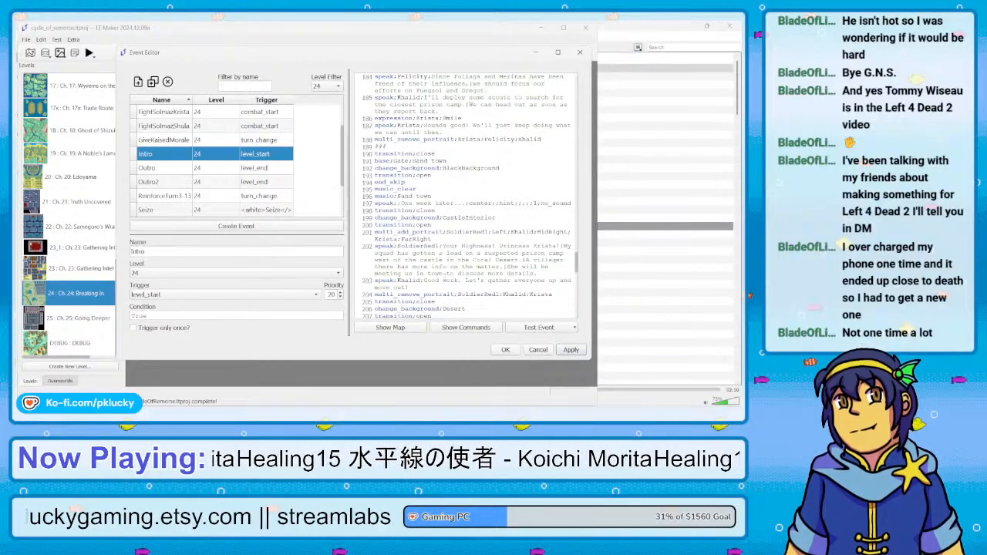
Examine the rest of the Intro script, from the castle scene through the Shula dialogue to the closing preparation commands
scroll(465, 197, "down", 3)
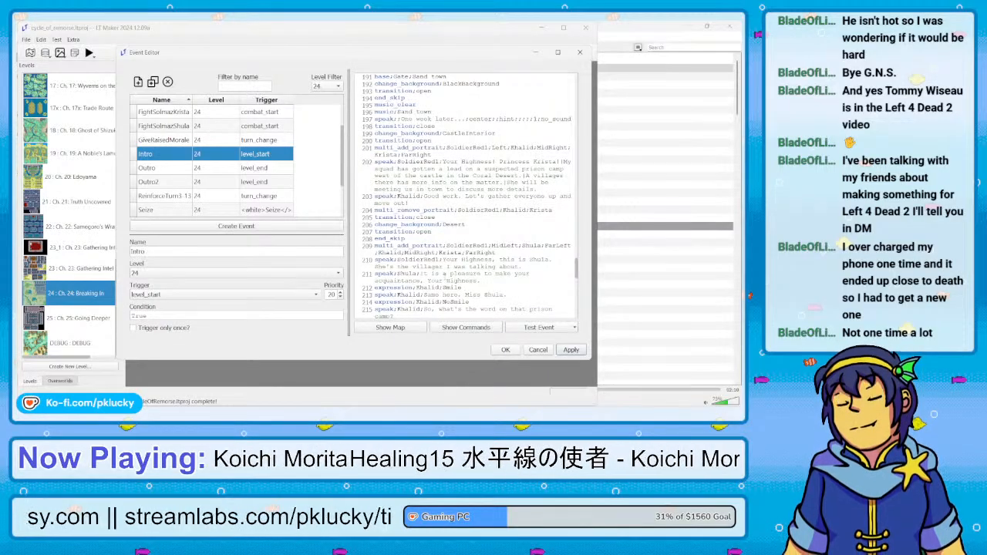
scroll(467, 197, "down", 2)
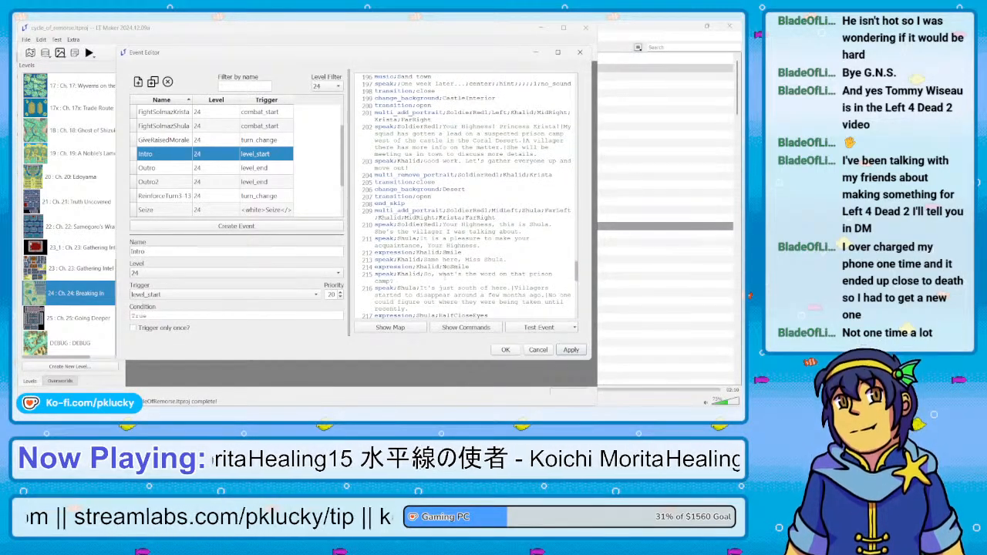
scroll(466, 197, "down", 2)
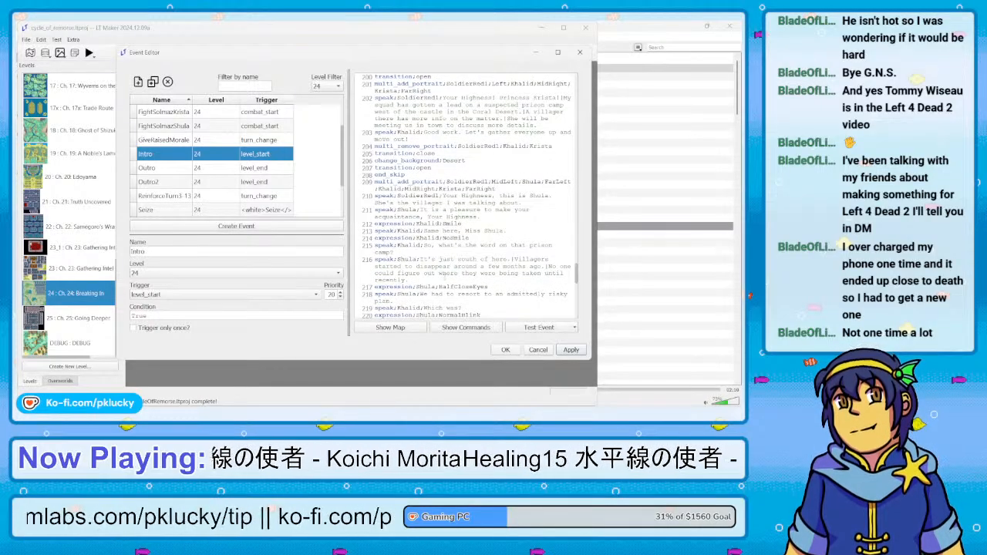
scroll(466, 197, "down", 2)
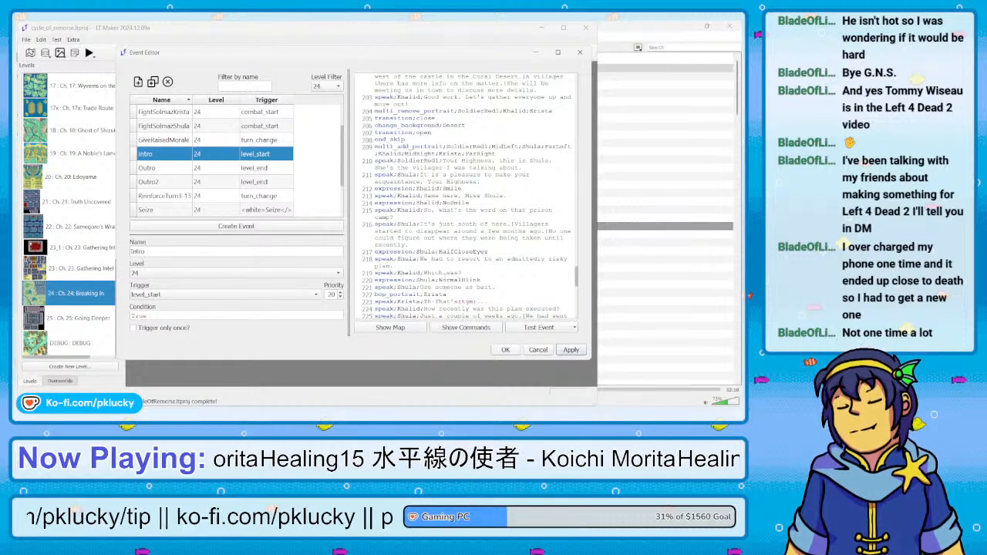
scroll(466, 197, "down", 2)
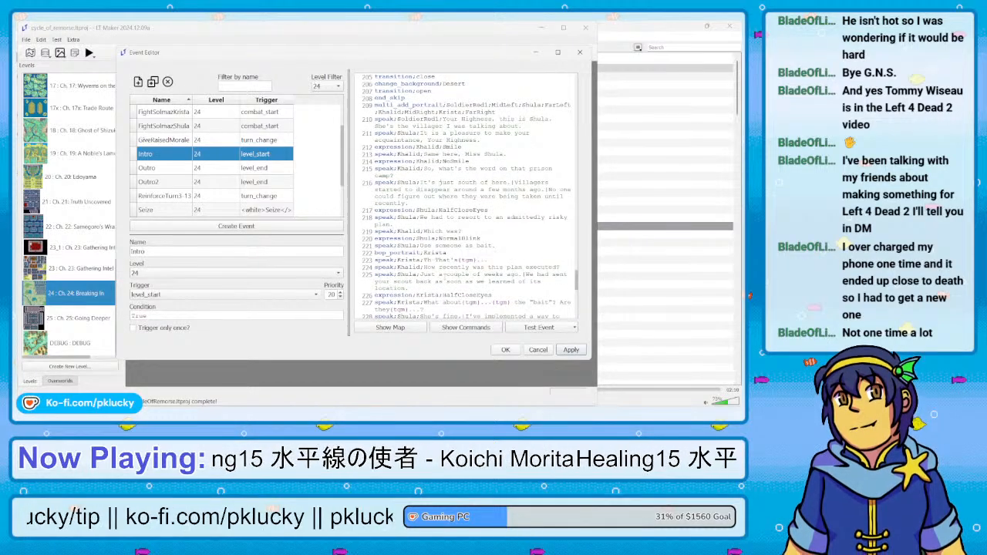
scroll(446, 275, "down", 3)
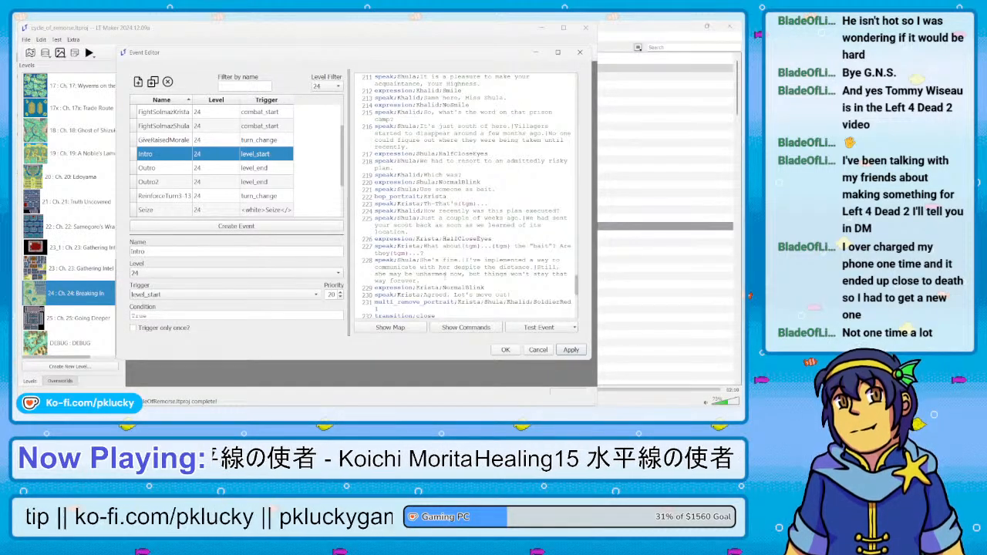
scroll(445, 275, "down", 3)
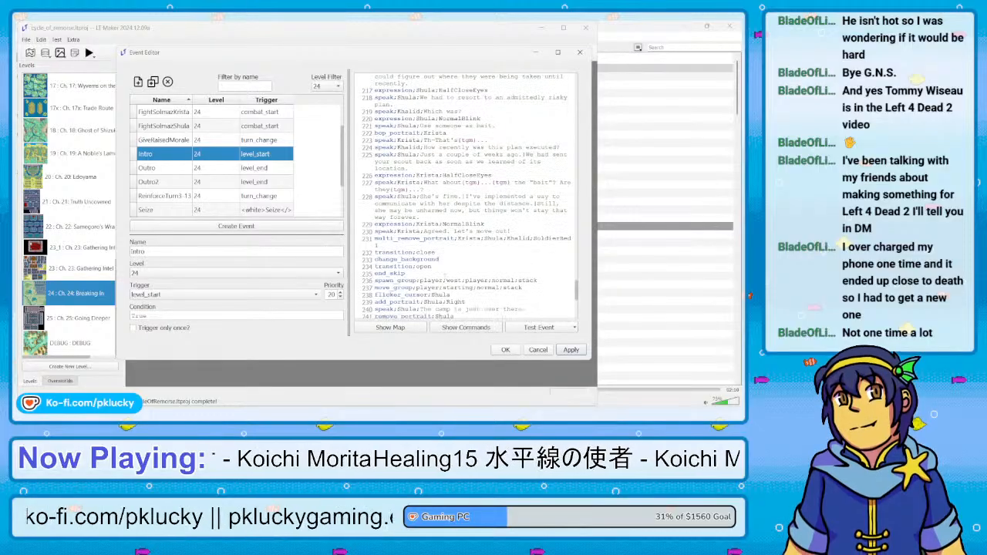
scroll(446, 275, "down", 3)
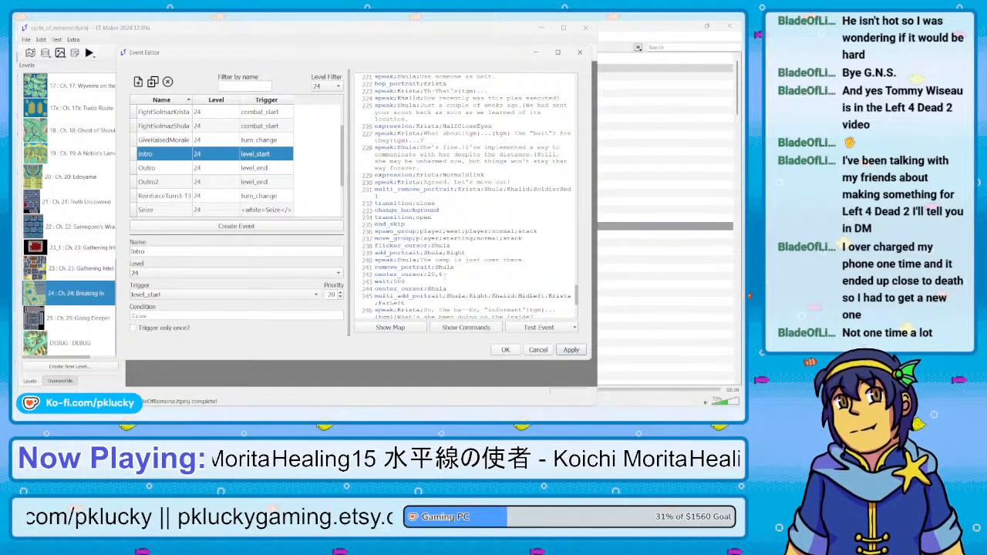
scroll(445, 276, "down", 3)
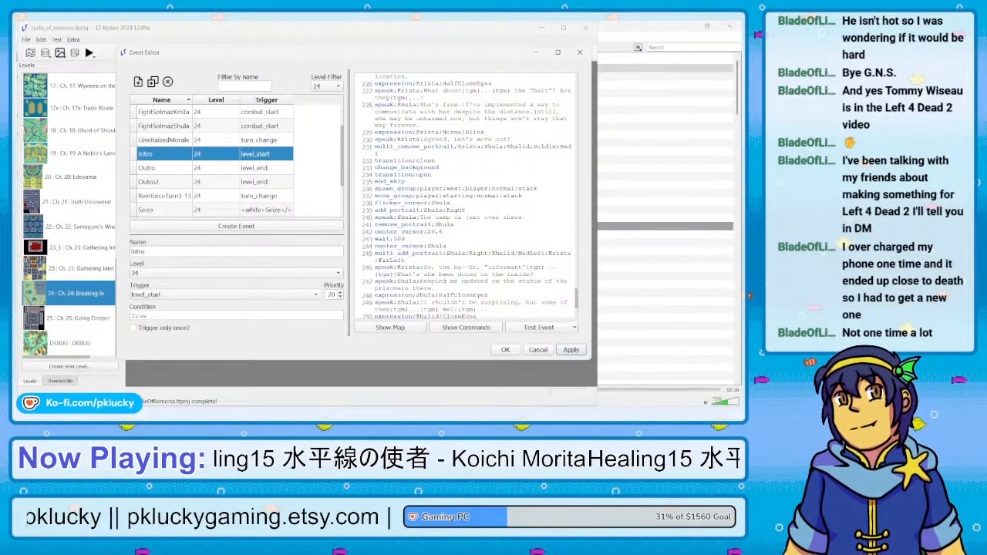
scroll(463, 196, "down", 3)
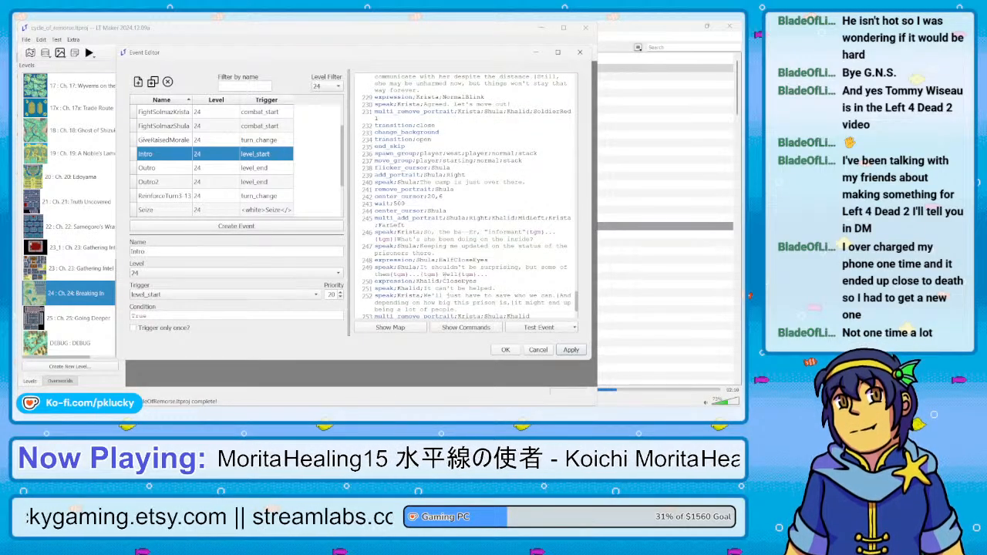
scroll(463, 196, "down", 5)
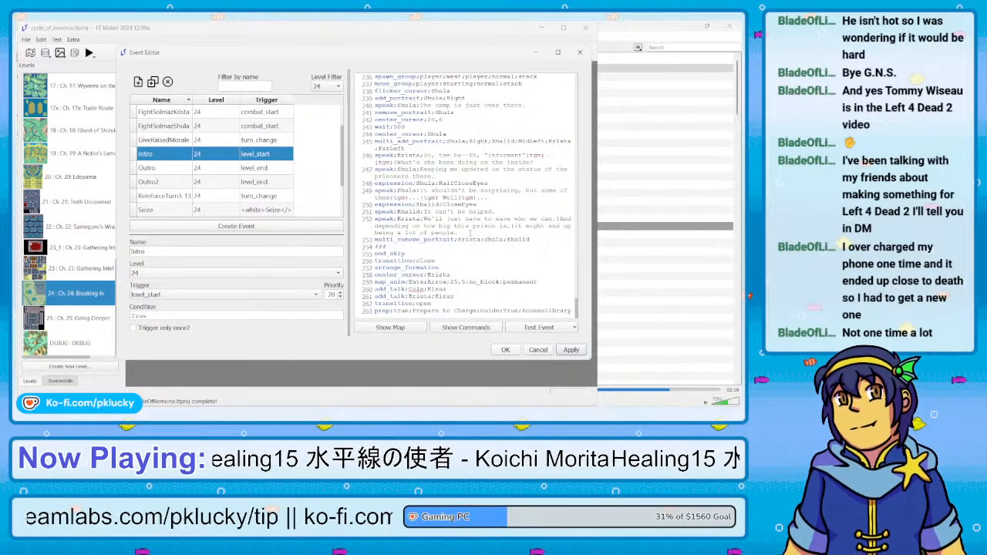
Append a new dialogue segment reading "Let's hurry!" to Krista's line about saving who they can near the end of the Intro script
left_click(470, 233)
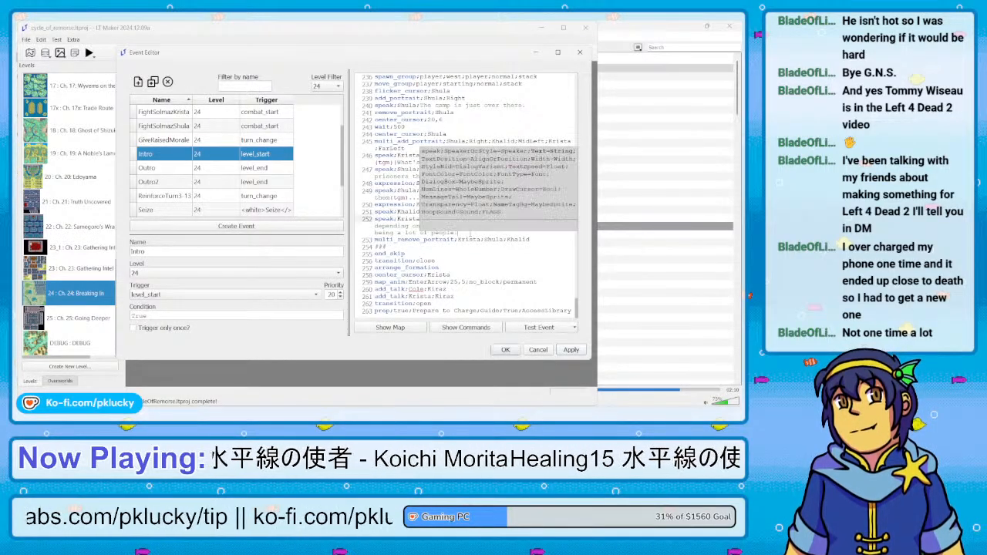
key("Return")
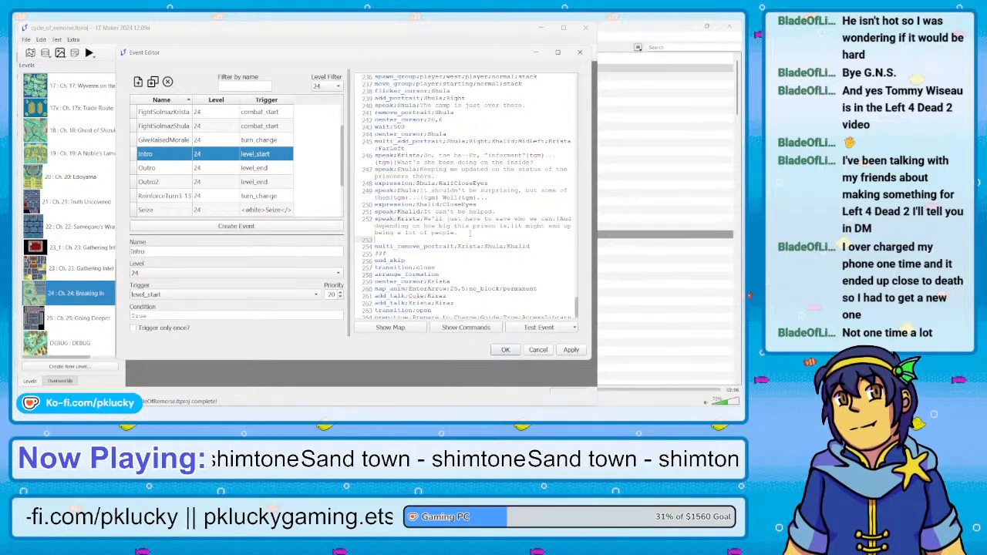
key("BackSpace")
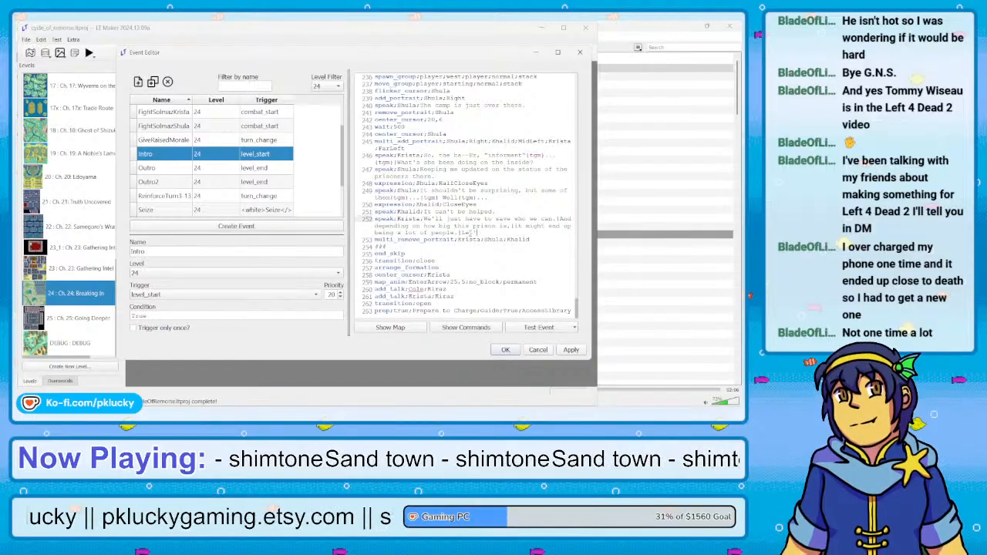
type("Let's us")
type("rry|")
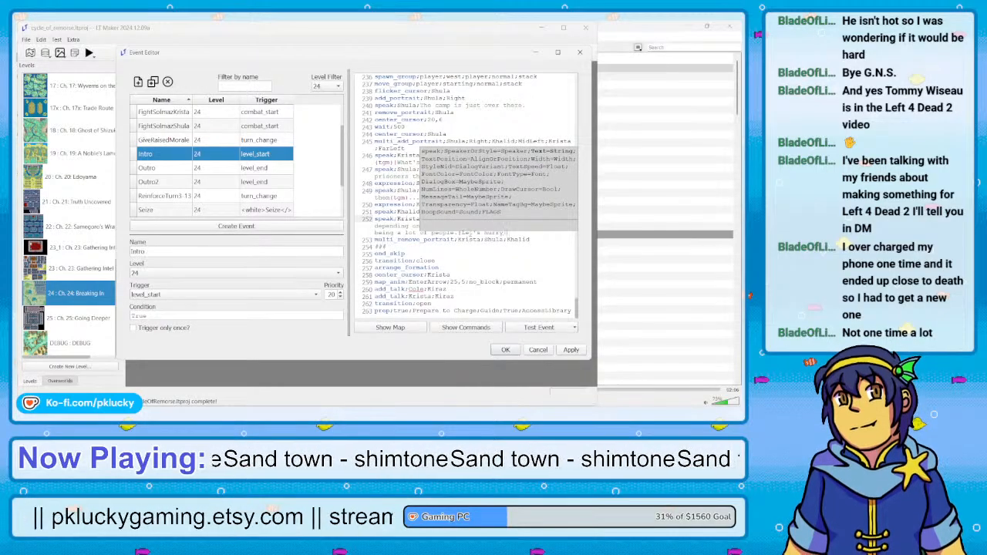
left_click(392, 226)
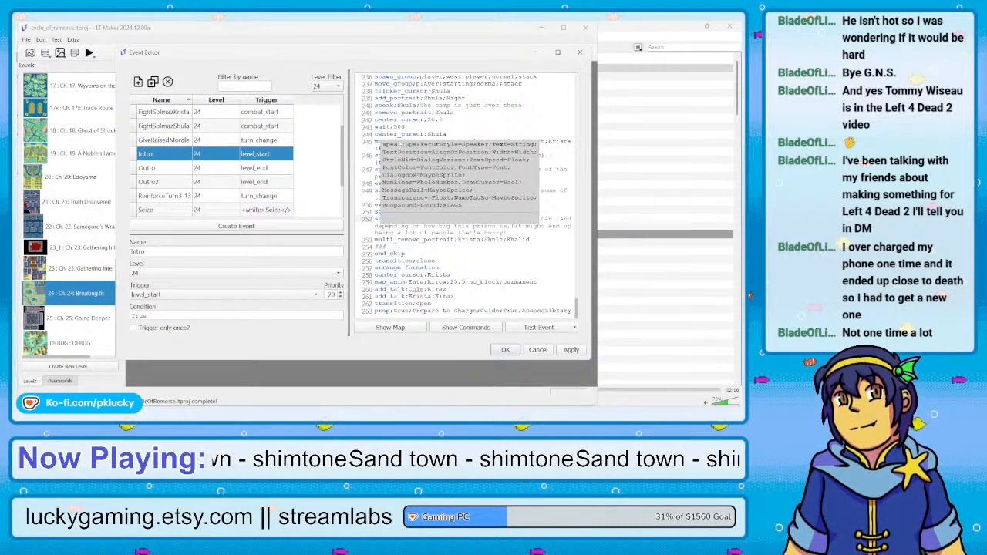
left_click(398, 118)
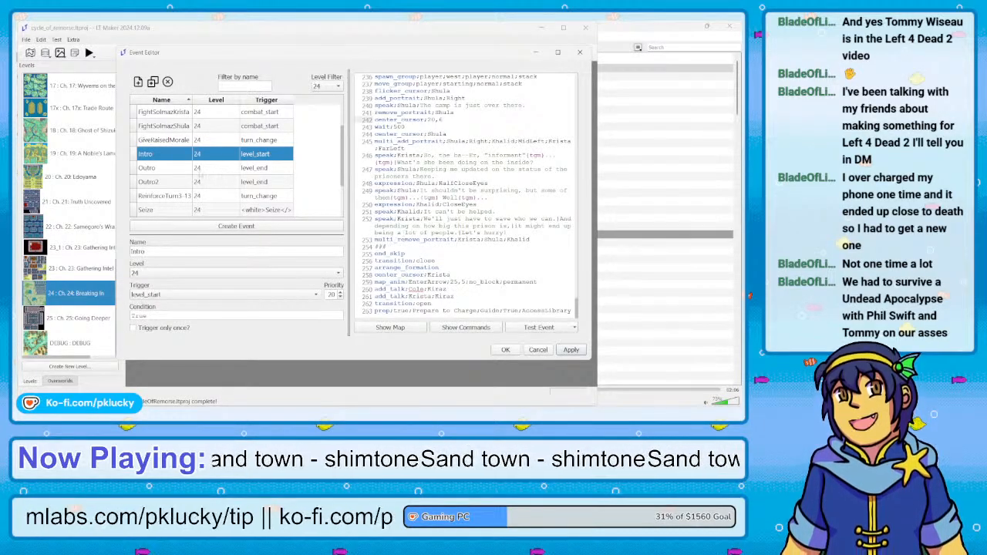
Examine the Outro, Outro2, ReinforceTurn3-13 and FightSolmaz combat events of Chapter 24 for dialogue and condition problems
left_click(189, 169)
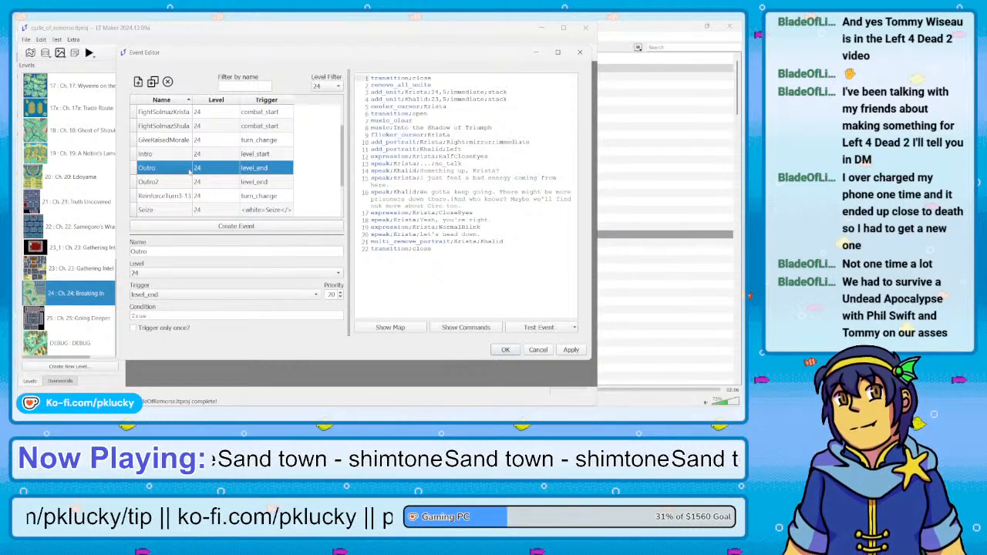
left_click(184, 183)
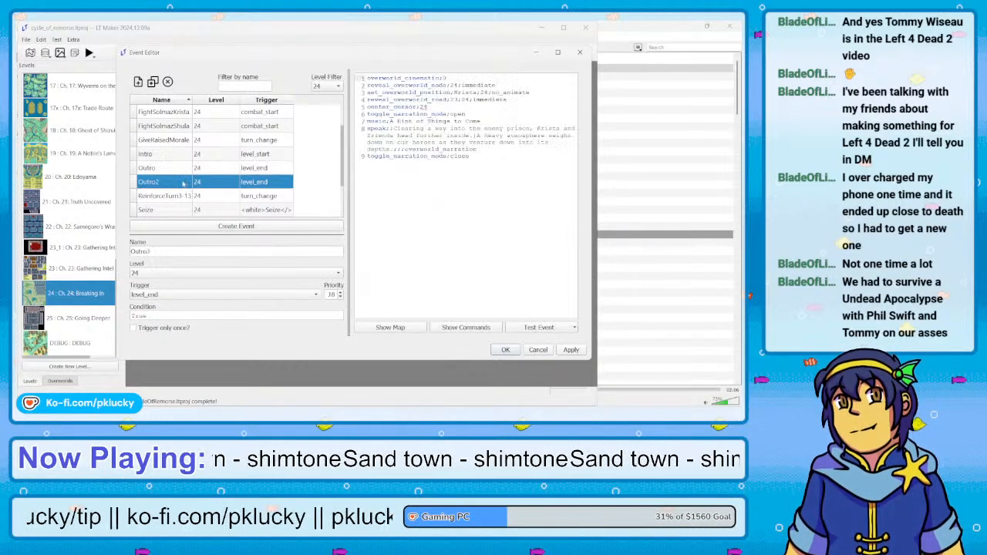
left_click(183, 196)
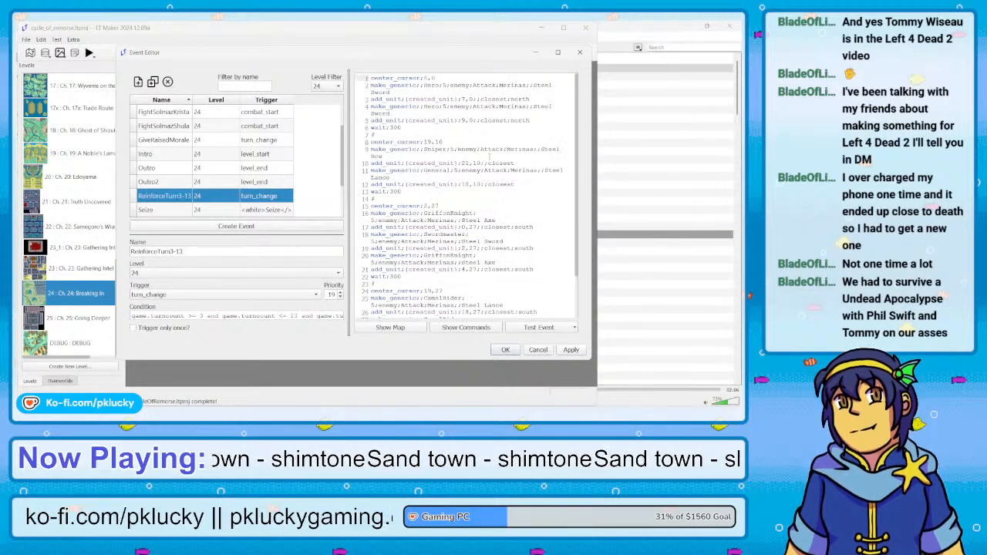
scroll(213, 137, "up", 1)
left_click(189, 155)
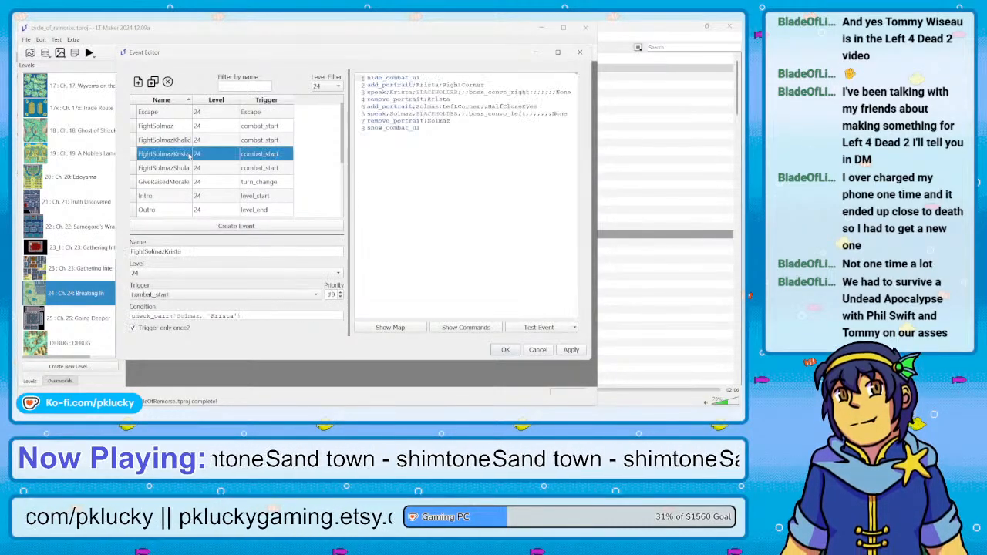
left_click(177, 142)
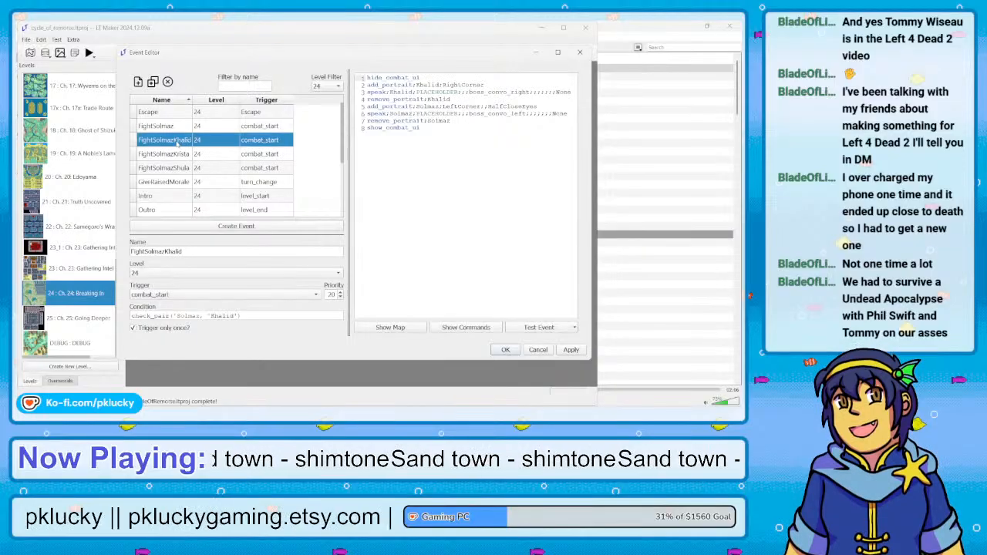
left_click(179, 169)
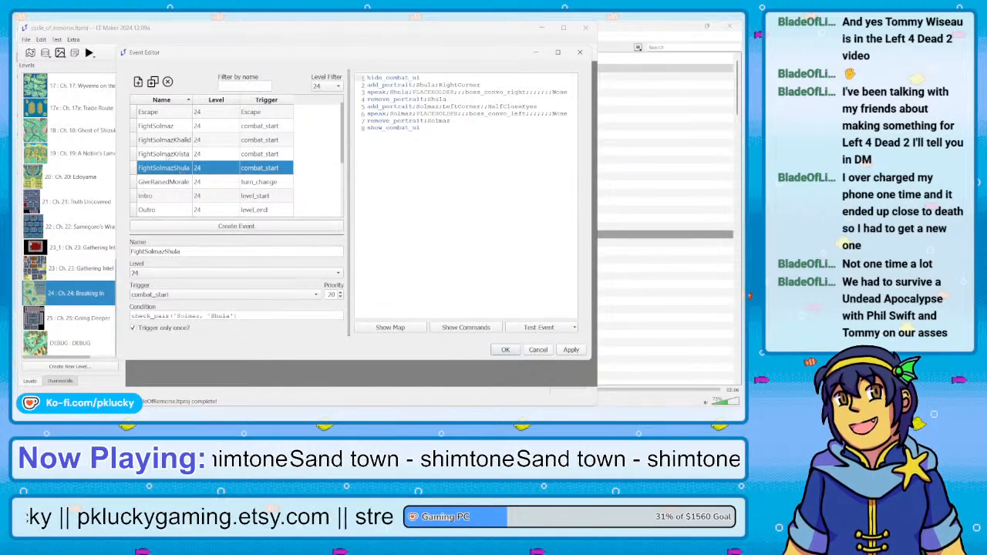
left_click(157, 128)
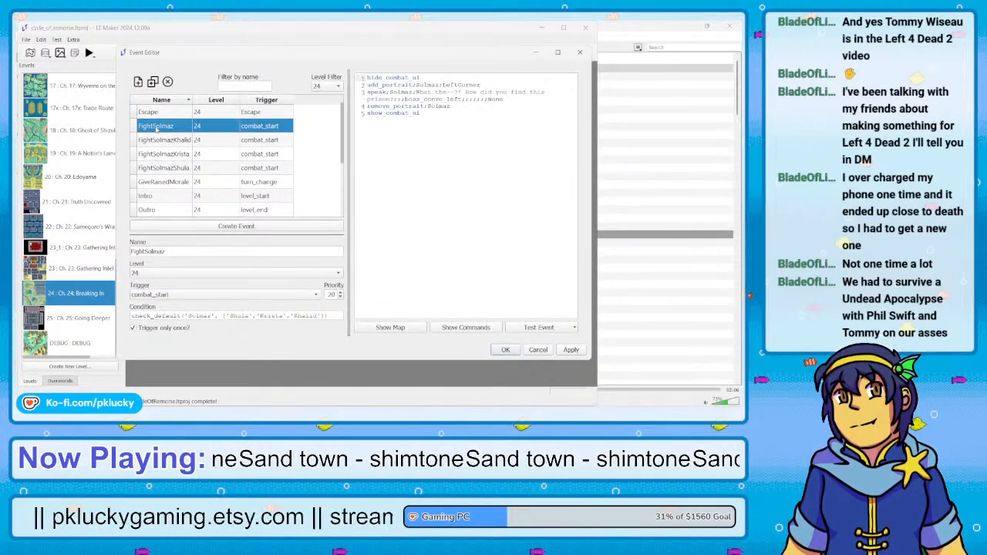
left_click(156, 155)
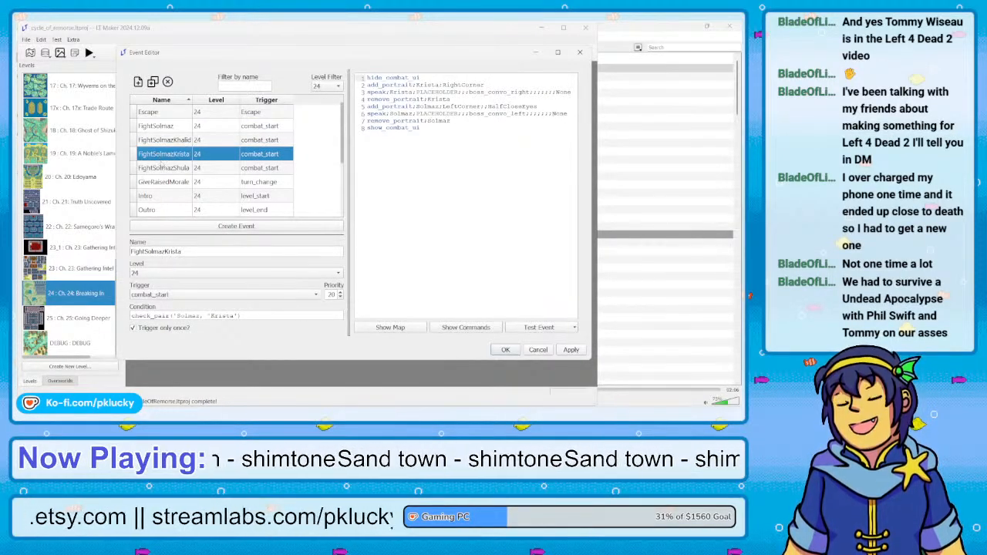
Add the missing closing quote after Solmaz in the FightSolmazShula, FightSolmazKhalid and FightSolmazKrista conditions, and apply the changes
left_click(161, 165)
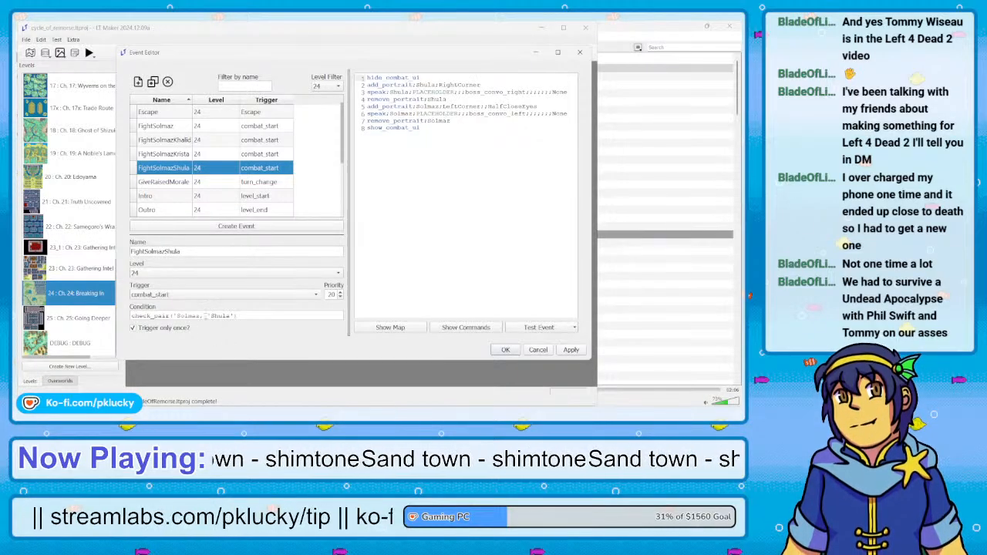
type("'")
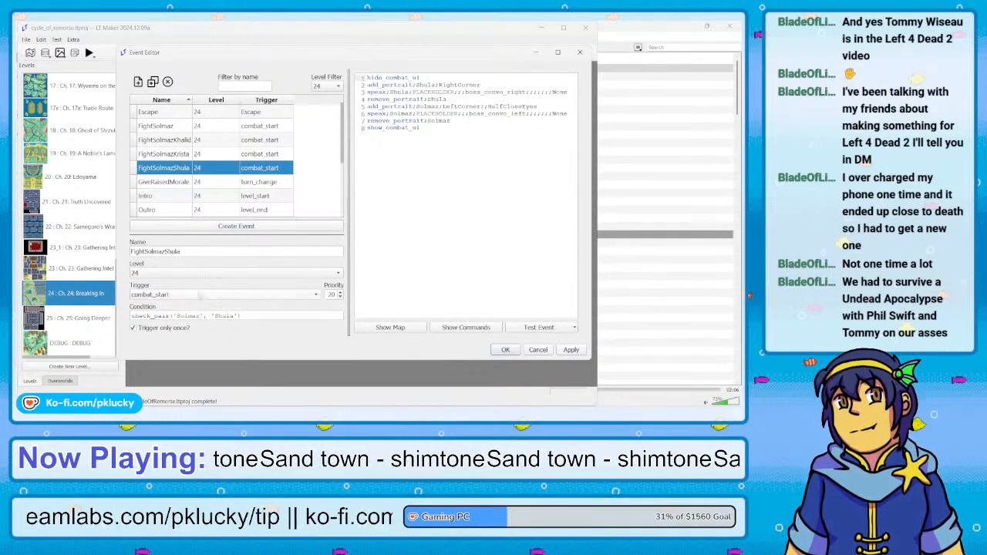
left_click(176, 141)
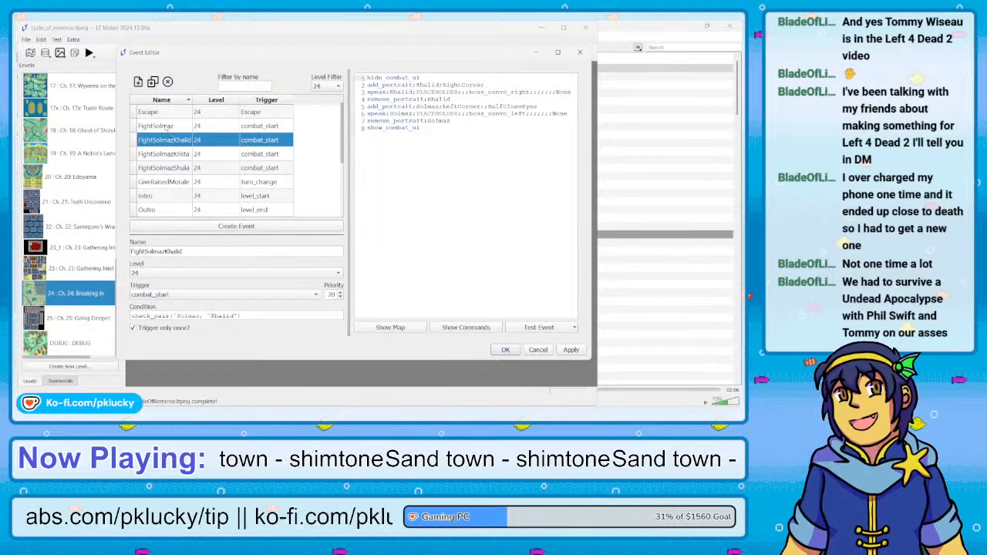
left_click(167, 126)
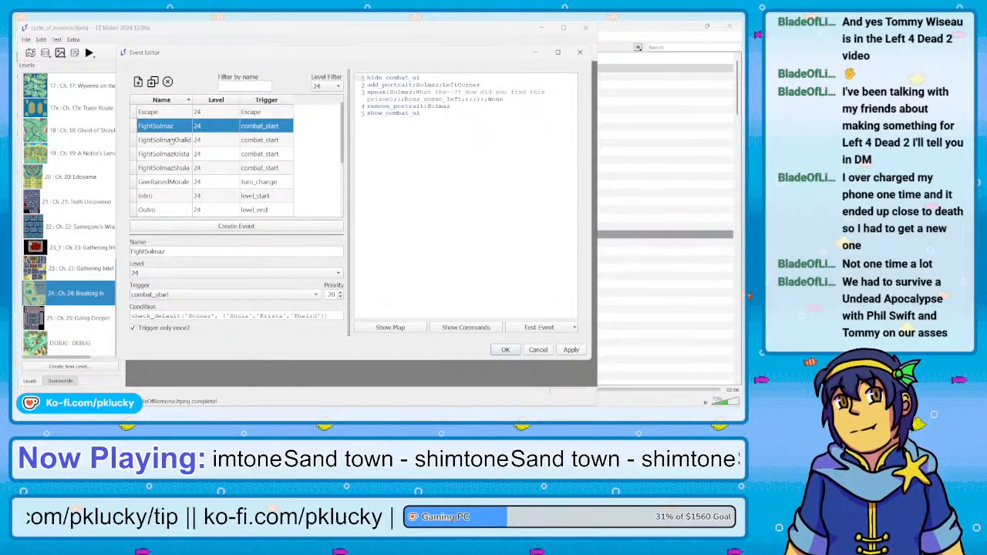
left_click(172, 140)
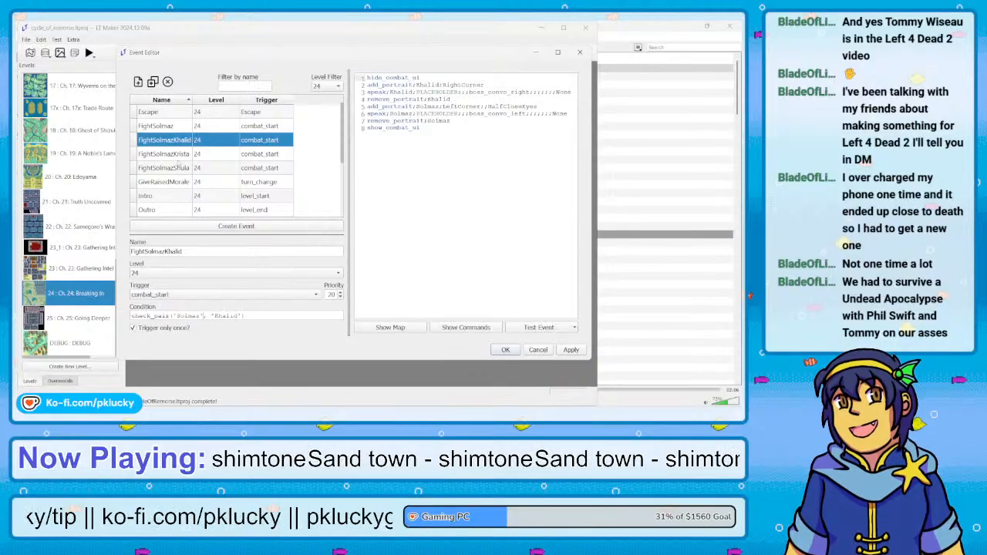
left_click(169, 154)
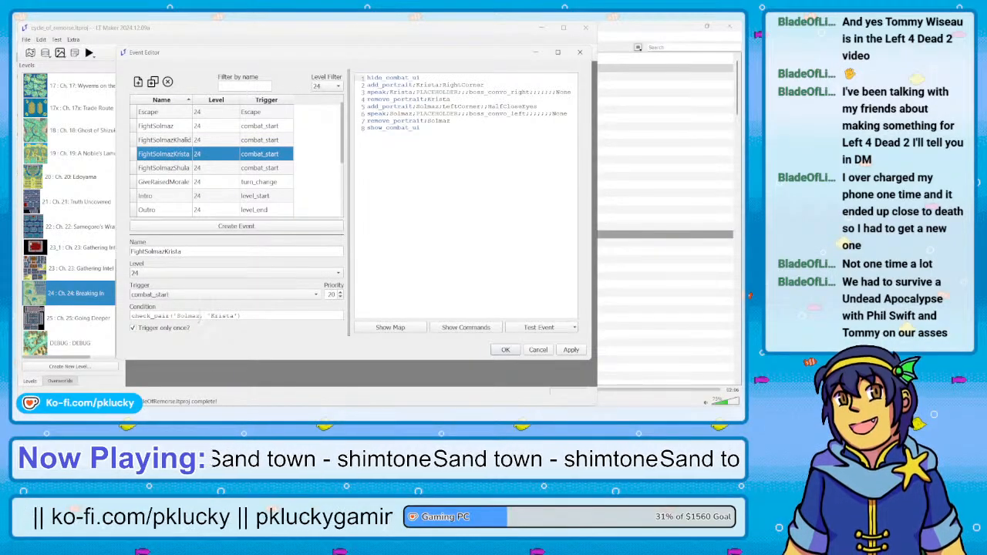
left_click(176, 169)
left_click(165, 182)
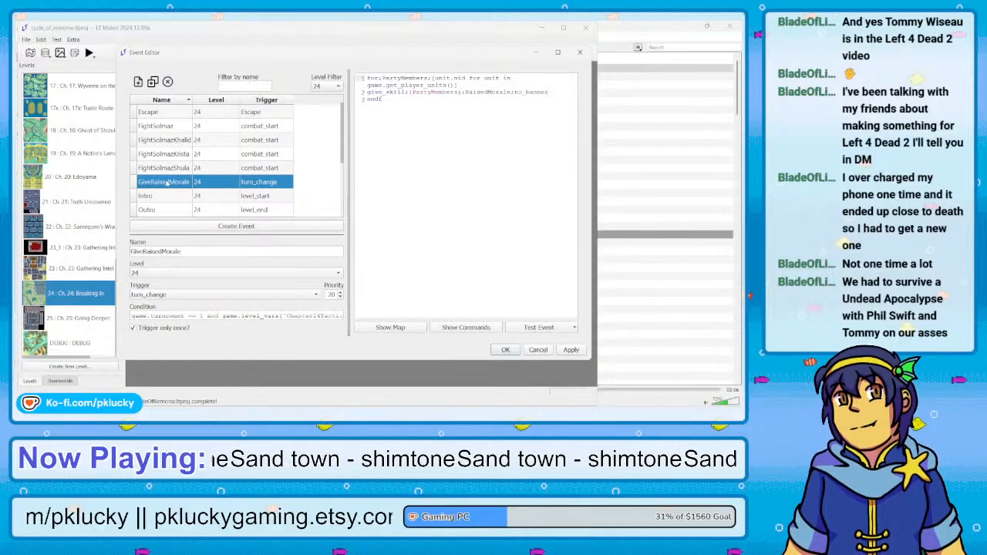
left_click(572, 350)
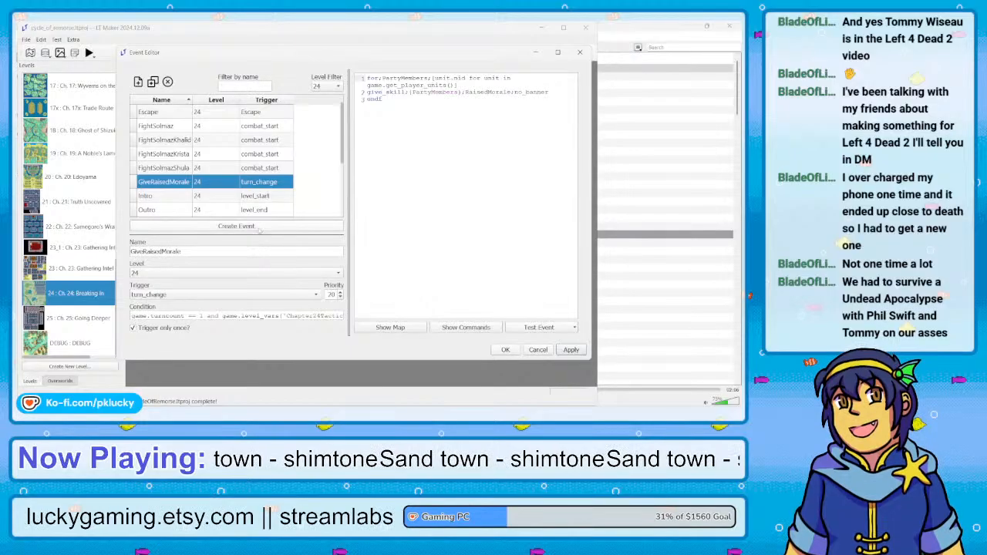
Examine the FightSolmazShula, TalkKristaKiraz and TalkColeKiraz events of Chapter 24 for their conditions and missing dialogue
left_click(205, 168)
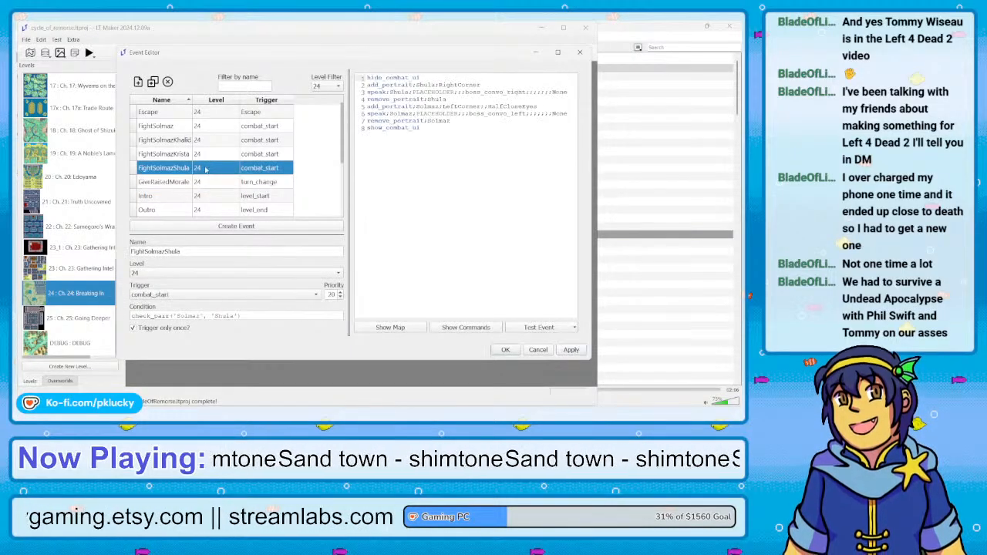
scroll(206, 178, "down", 3)
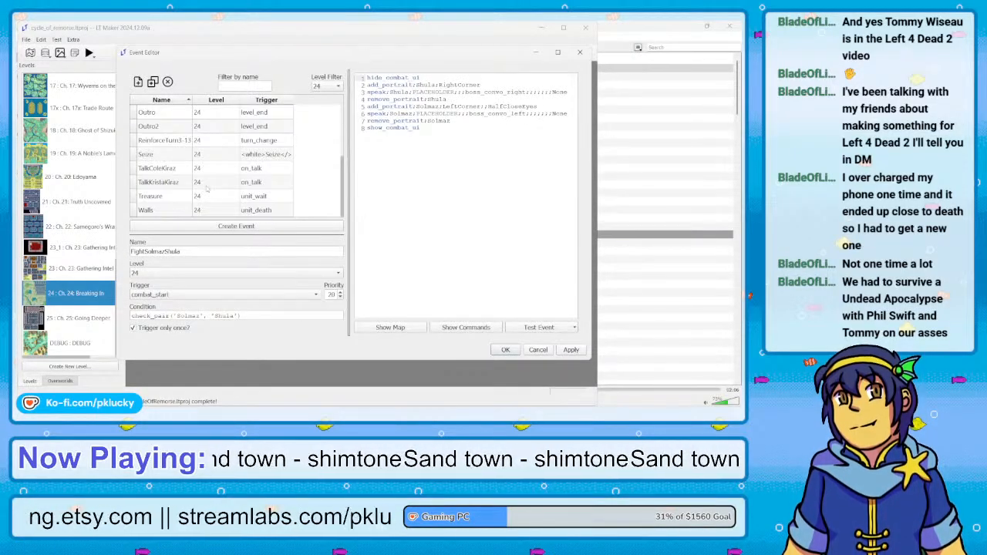
left_click(178, 187)
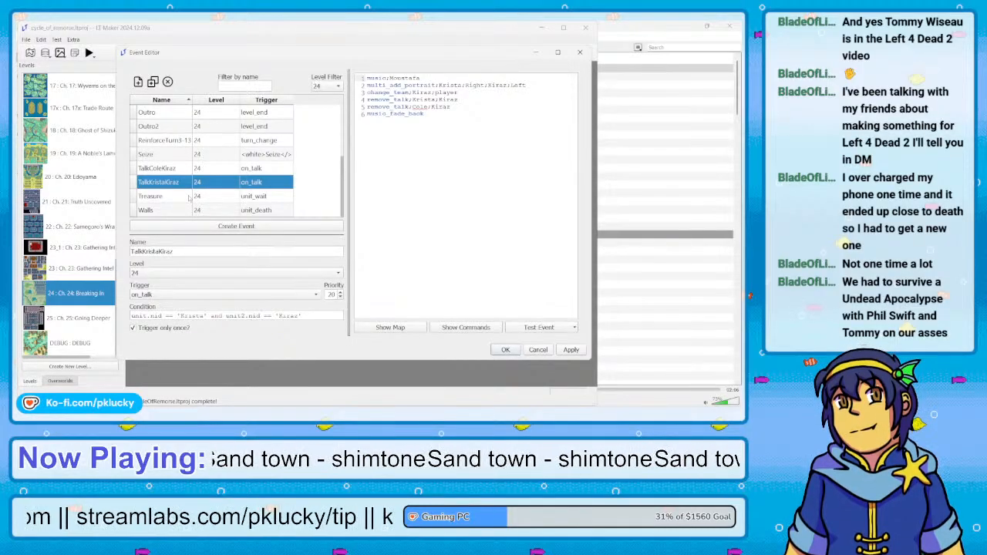
left_click(178, 174)
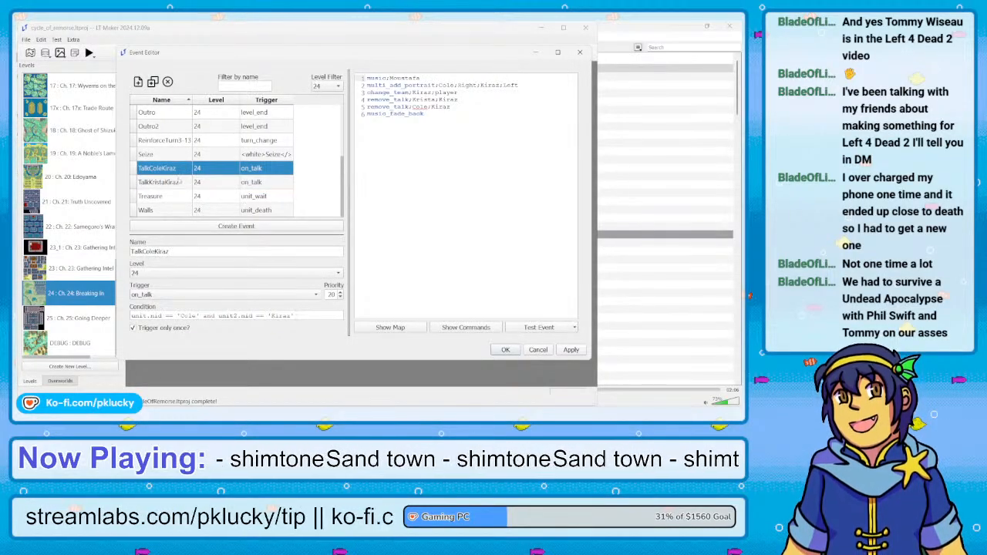
left_click(180, 182)
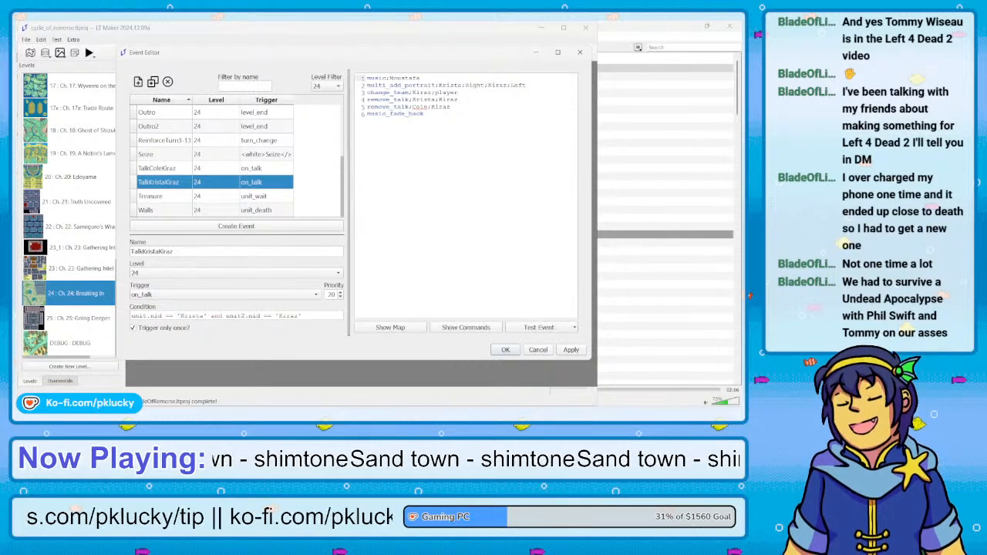
Switch to the Sticky Notes note titled "The Art of Seduction Brainstorming Ideas" and close it
mouse_move(263, 413)
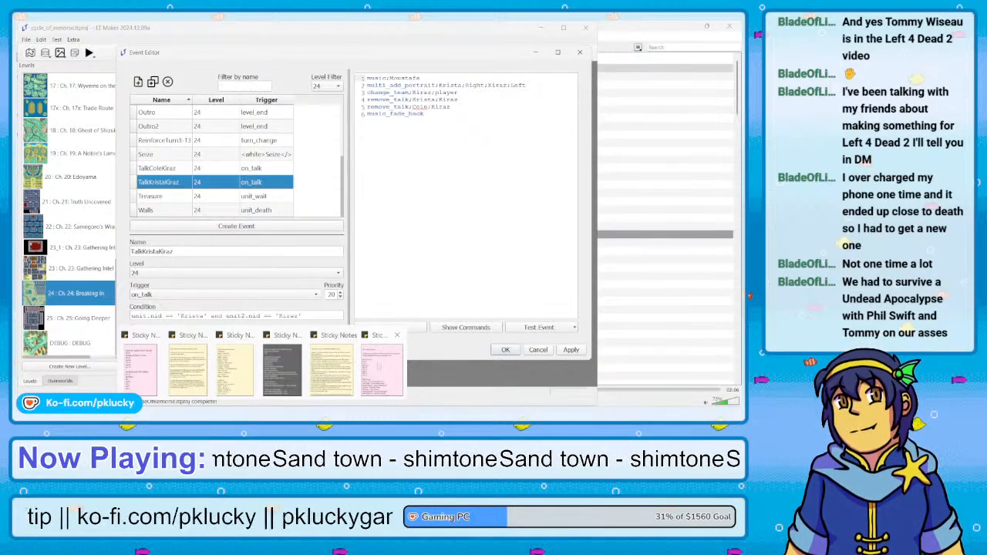
left_click(331, 372)
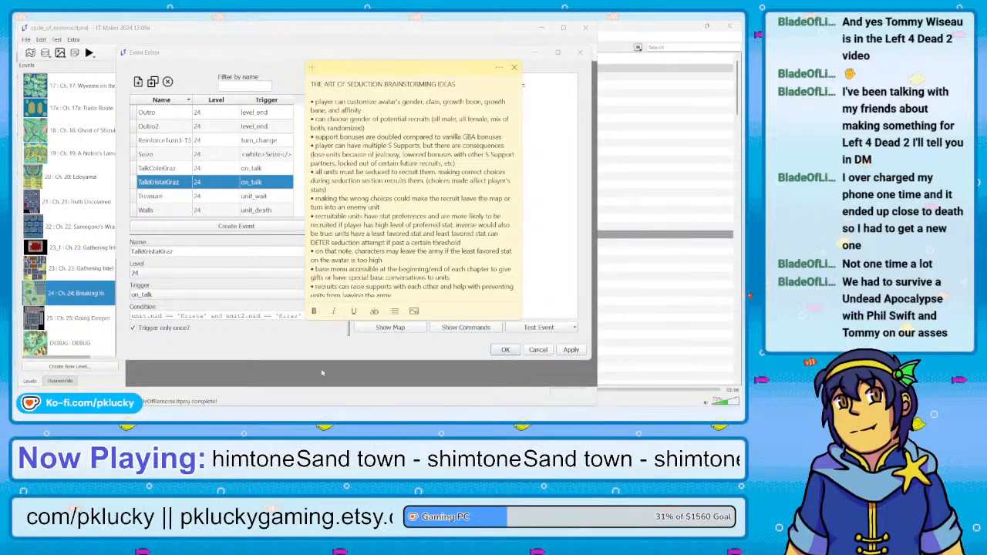
left_click(513, 68)
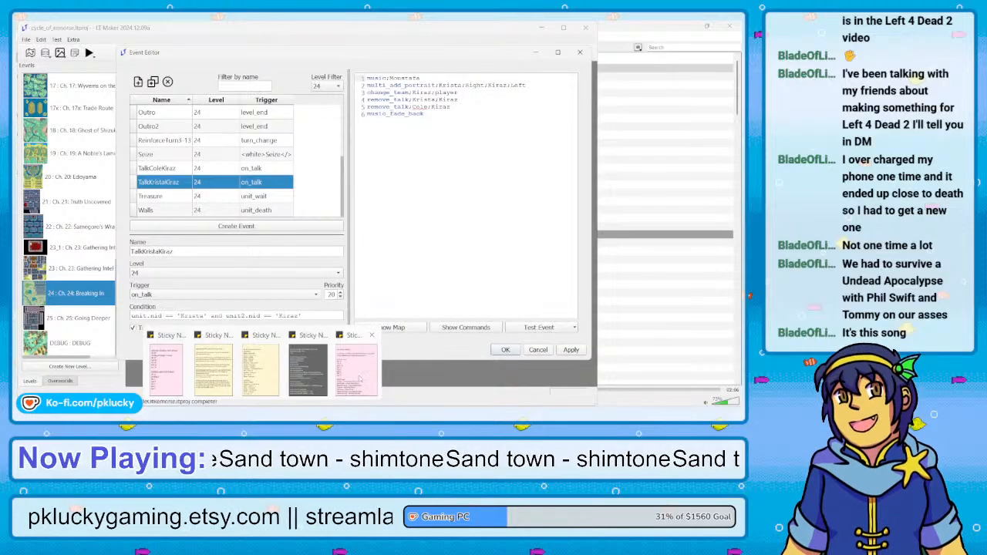
Add the bullet "implement top floor gimmicks to basement floor" below the cutscene CGs item in the "The Three Princes" sticky note
left_click(358, 375)
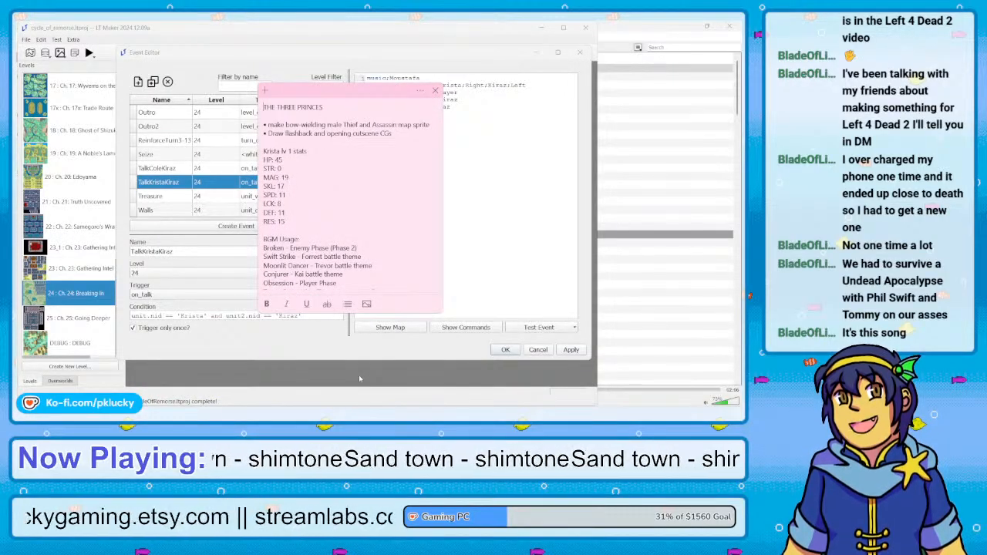
scroll(369, 195, "down", 5)
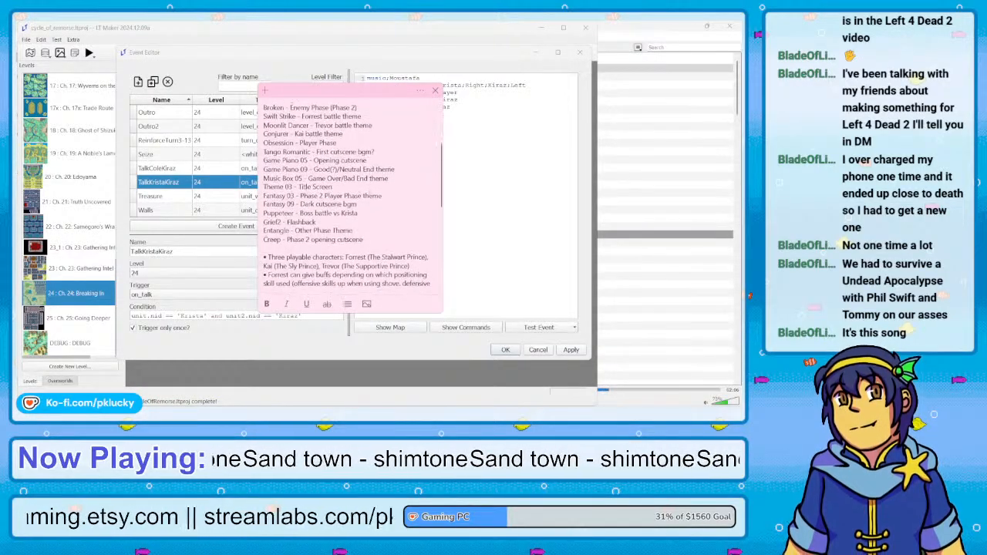
scroll(369, 196, "up", 6)
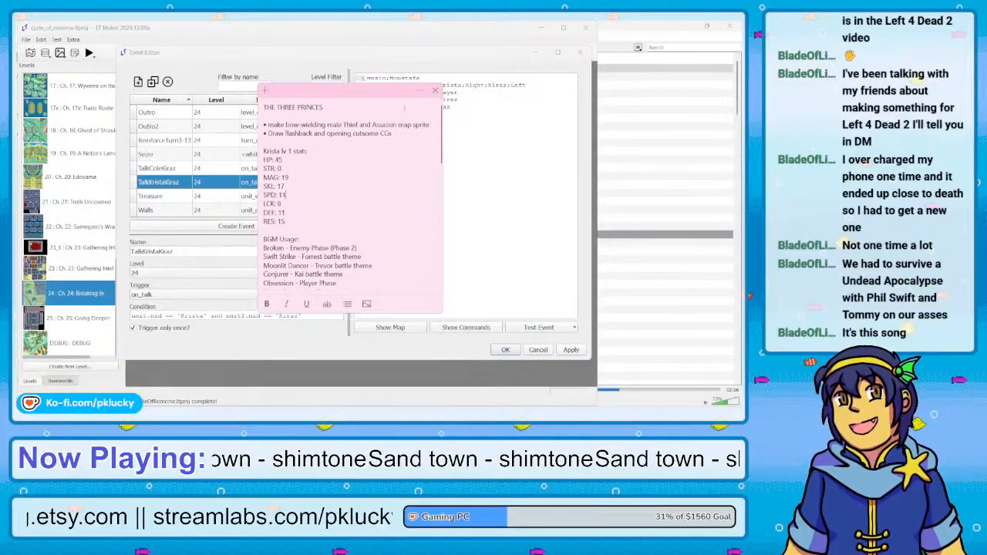
left_click(397, 137)
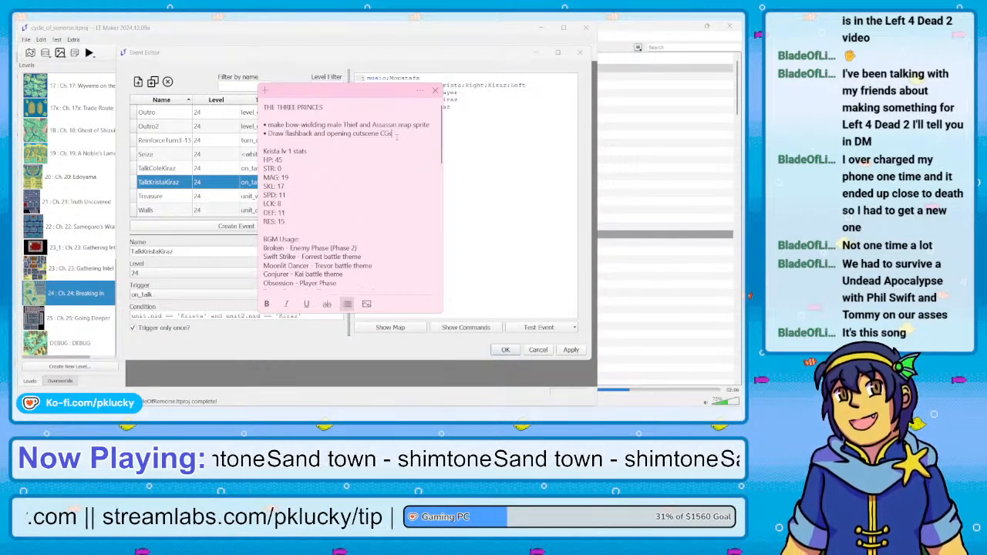
key("Return")
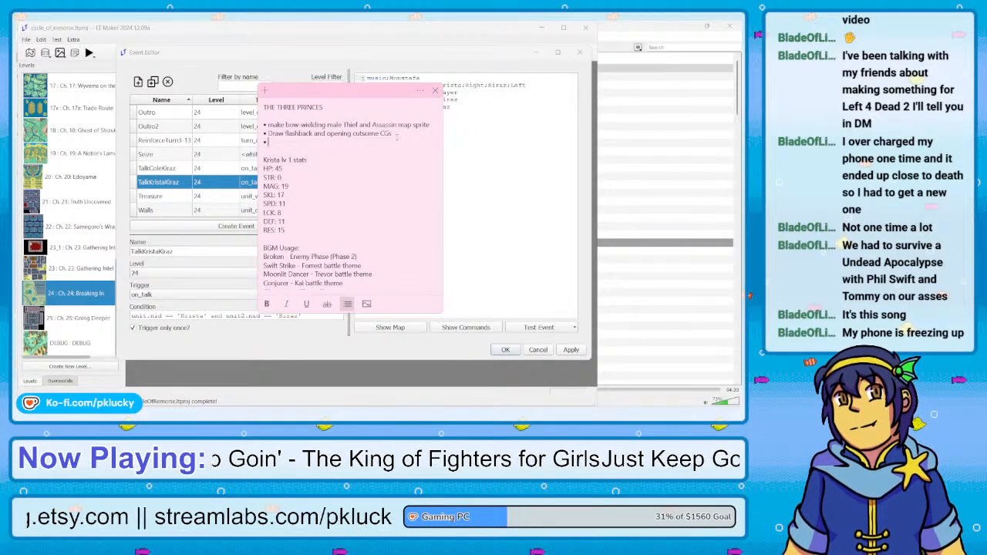
type("implement")
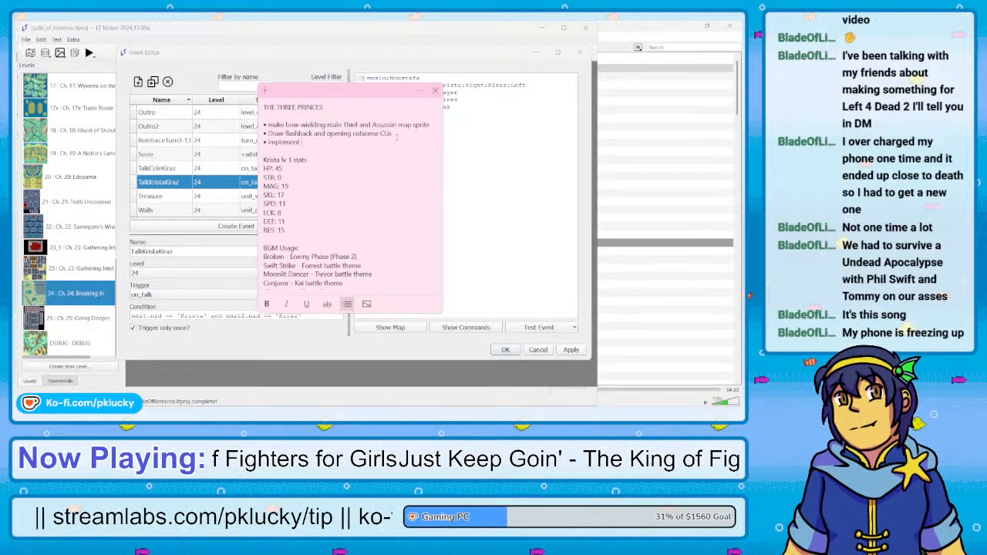
type(" to")
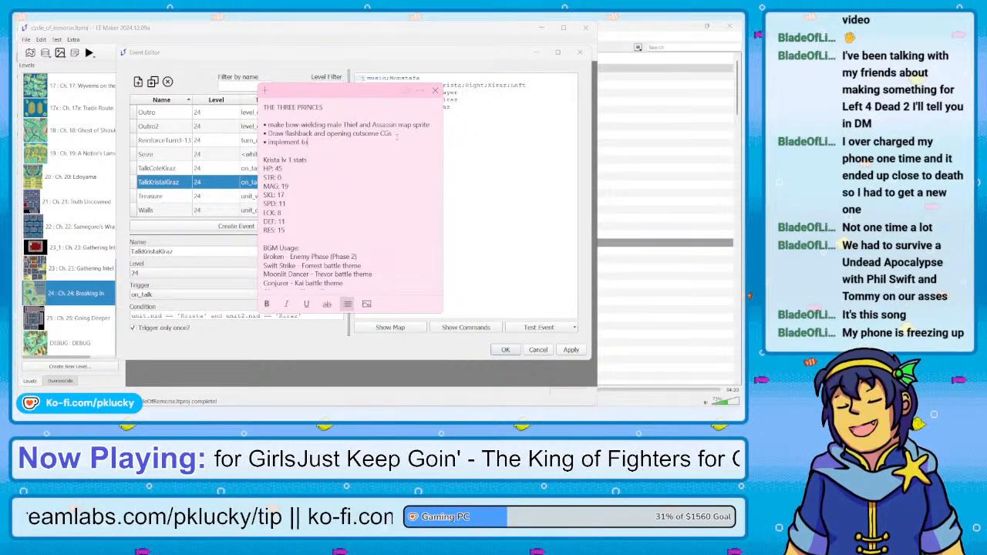
type("p floor gim")
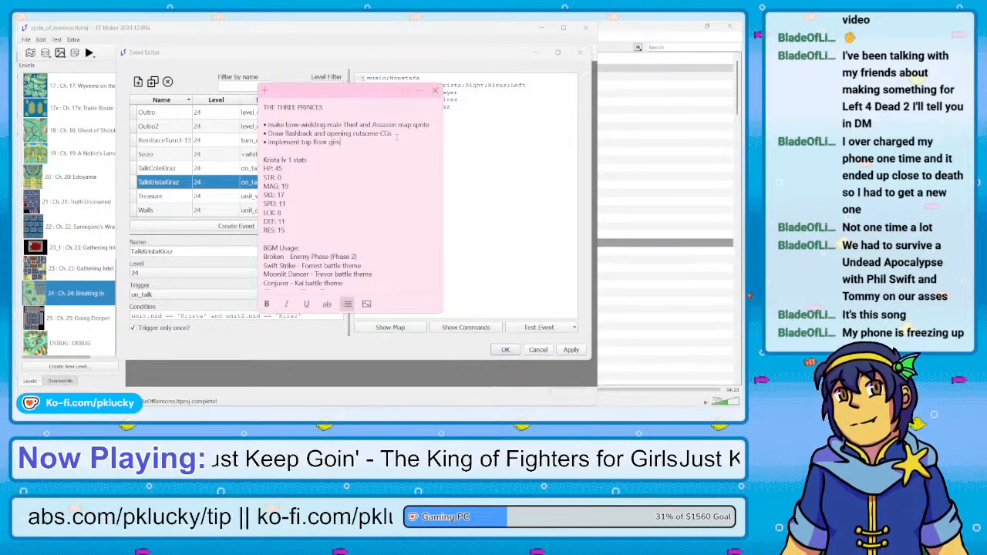
type("micks to basme")
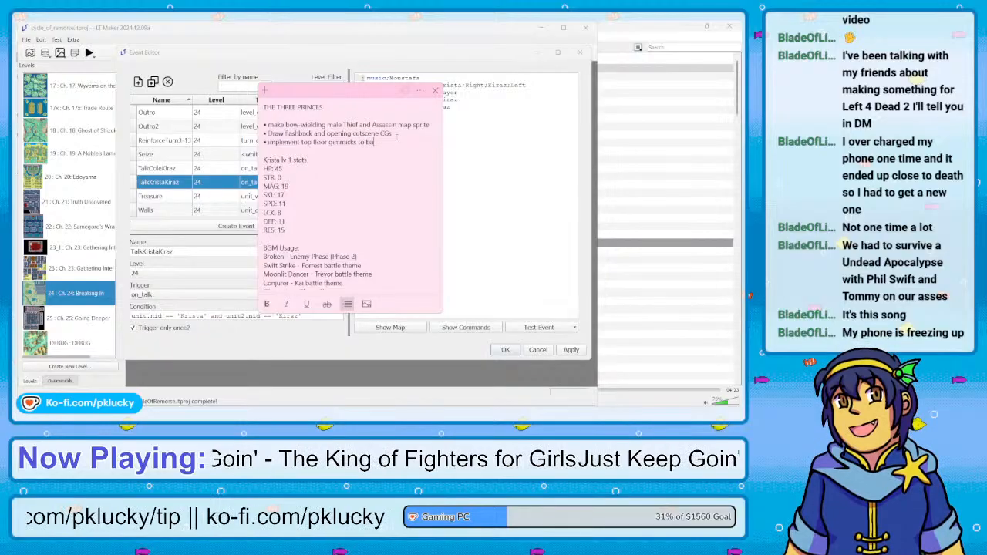
key("BackSpace")
key("BackSpace")
type("ement floor")
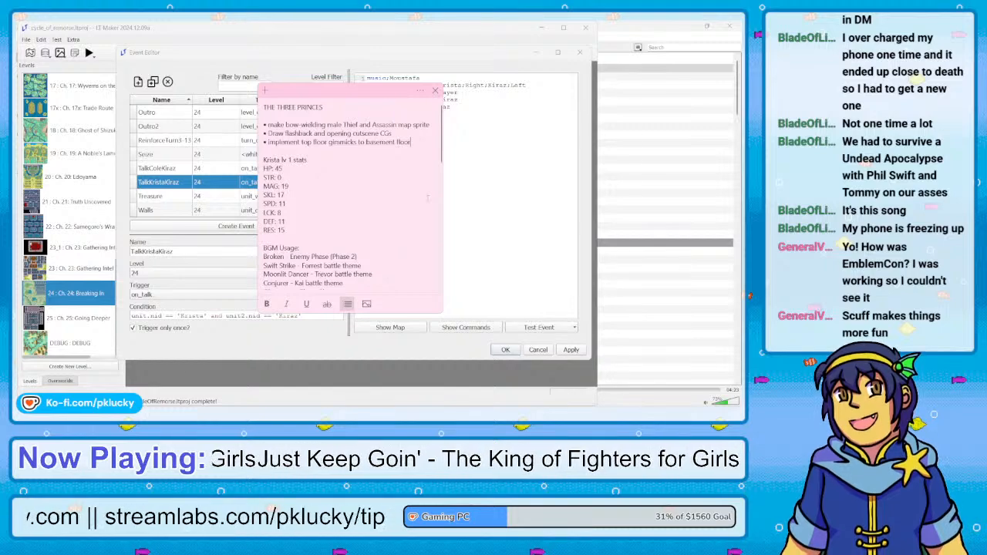
Return to the Event Editor and examine the TalkKristaKiraz, TalkColeKiraz, Treasure, Seize, ReinforceTurn3-13 and Outro2 events
left_click(470, 104)
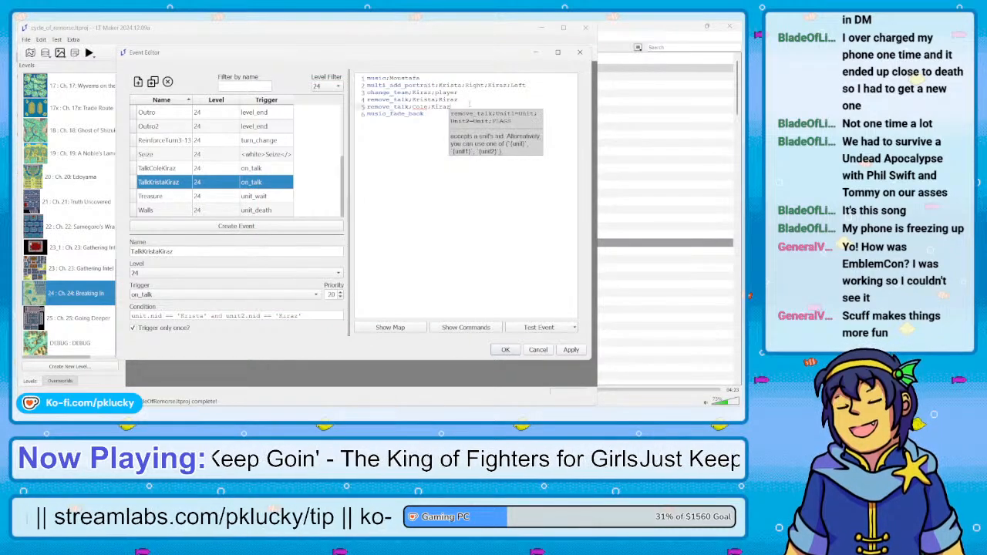
left_click(430, 115)
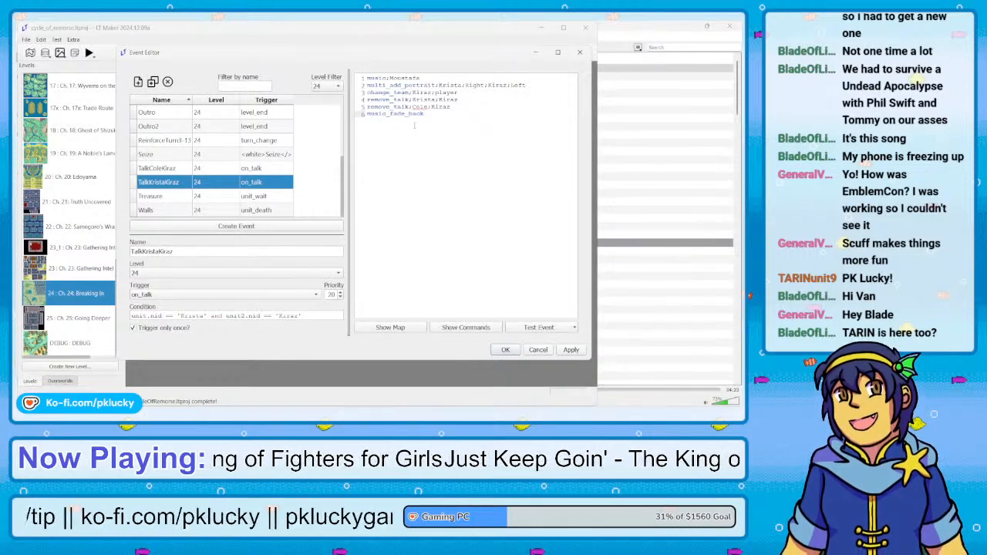
left_click(223, 171)
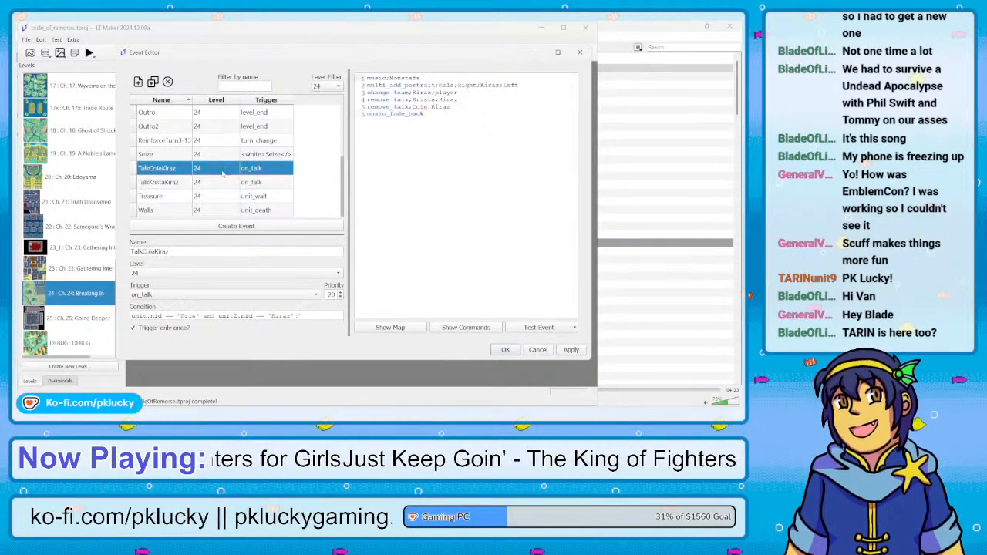
left_click(222, 183)
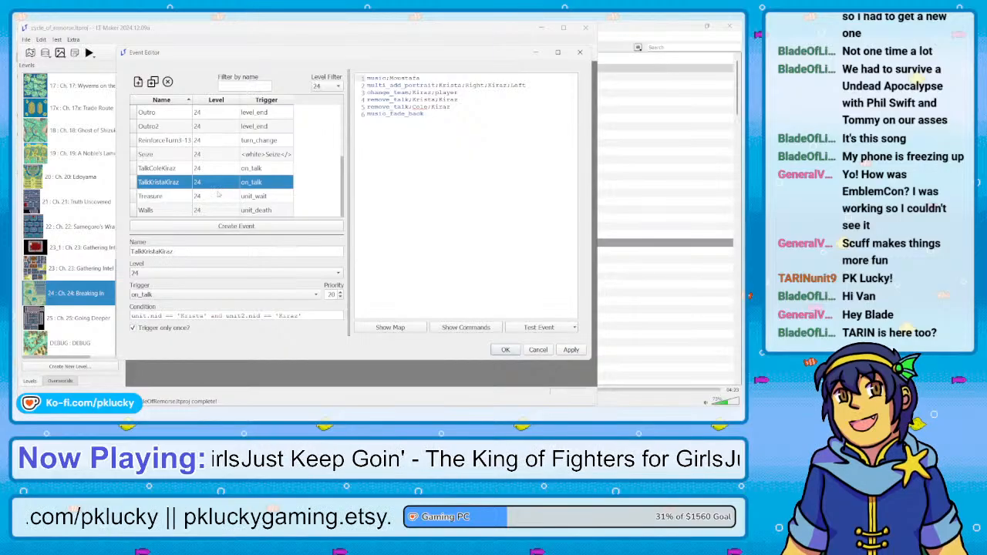
left_click(217, 195)
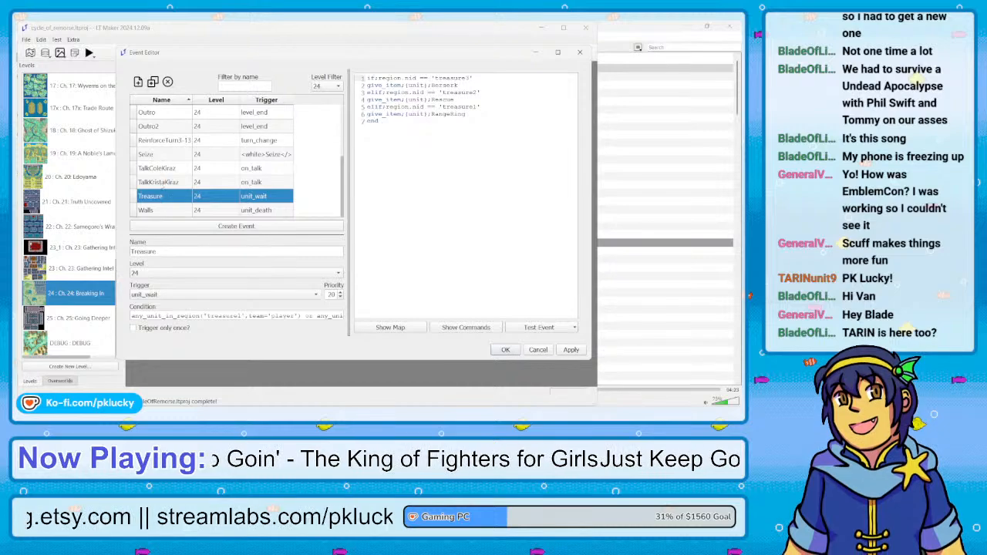
left_click(163, 183)
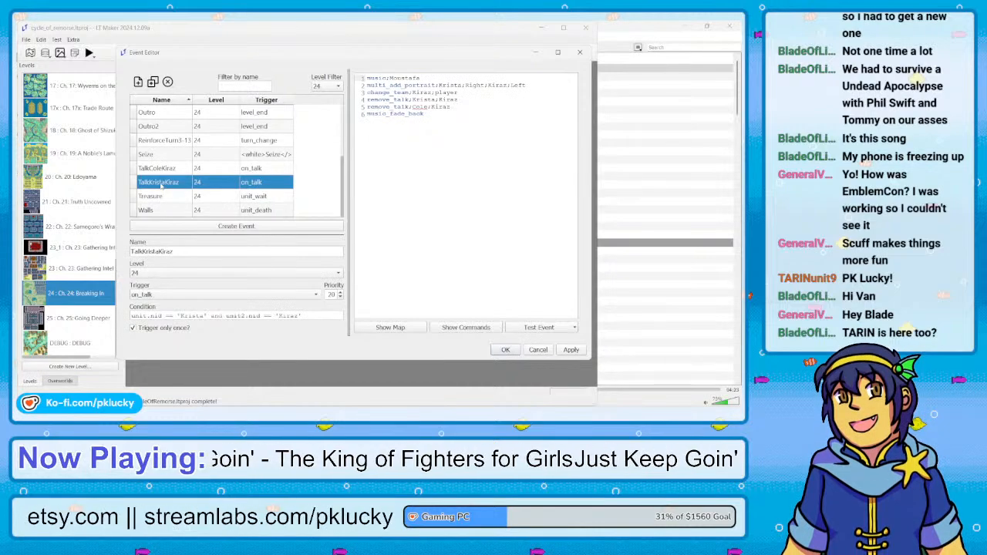
left_click(155, 156)
left_click(165, 140)
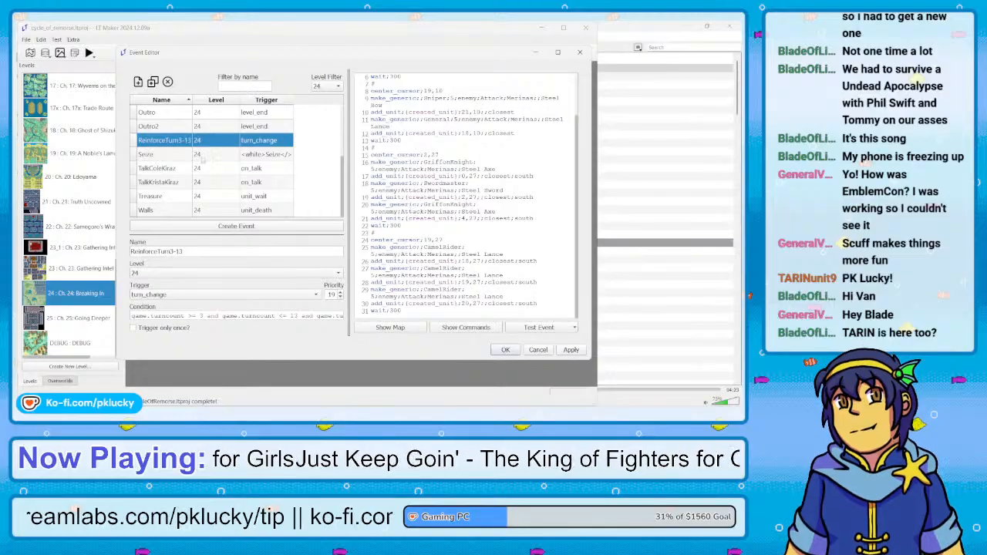
left_click(167, 125)
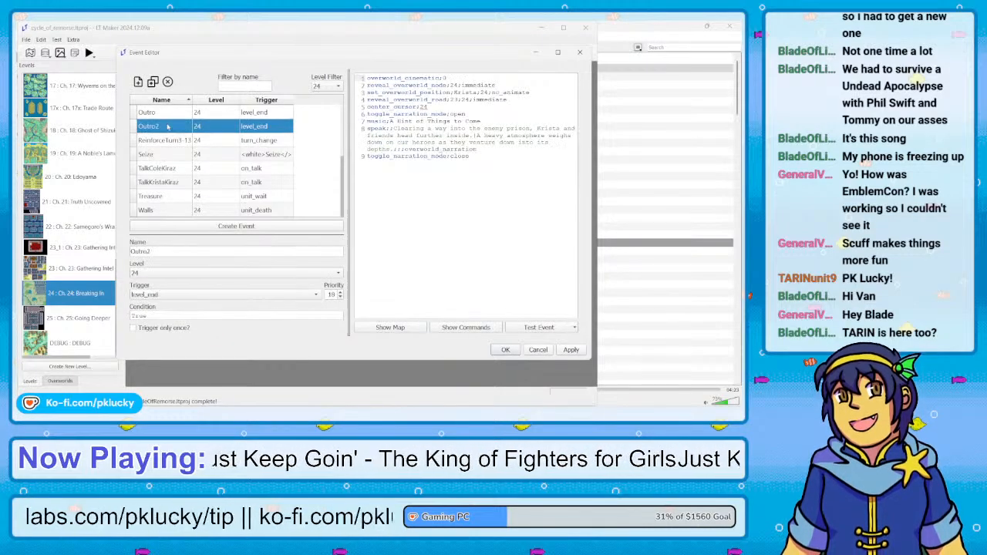
Examine the Chapter 24 Intro script through the choice about why the enemy needs the book
scroll(167, 127, "up", 3)
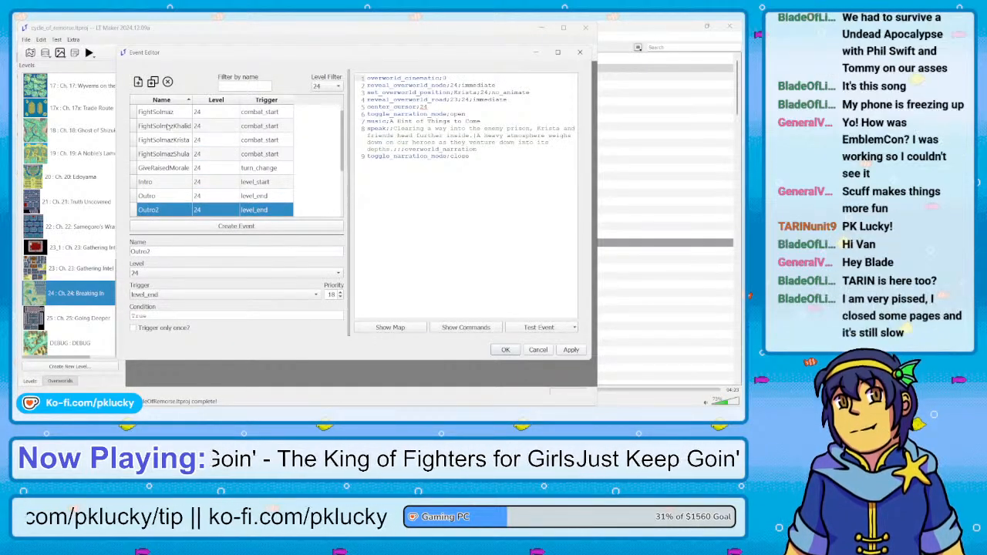
scroll(166, 131, "down", 2)
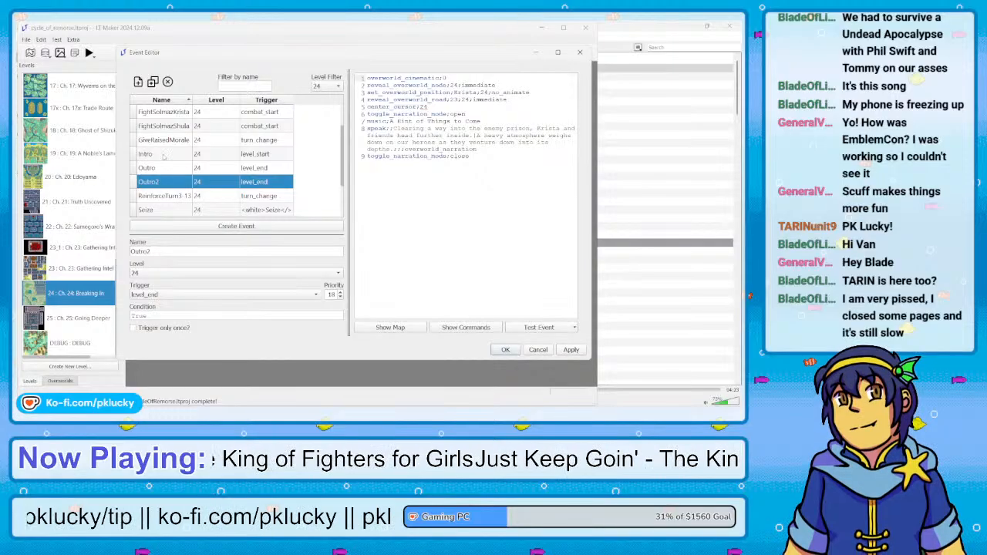
left_click(165, 156)
scroll(466, 197, "down", 15)
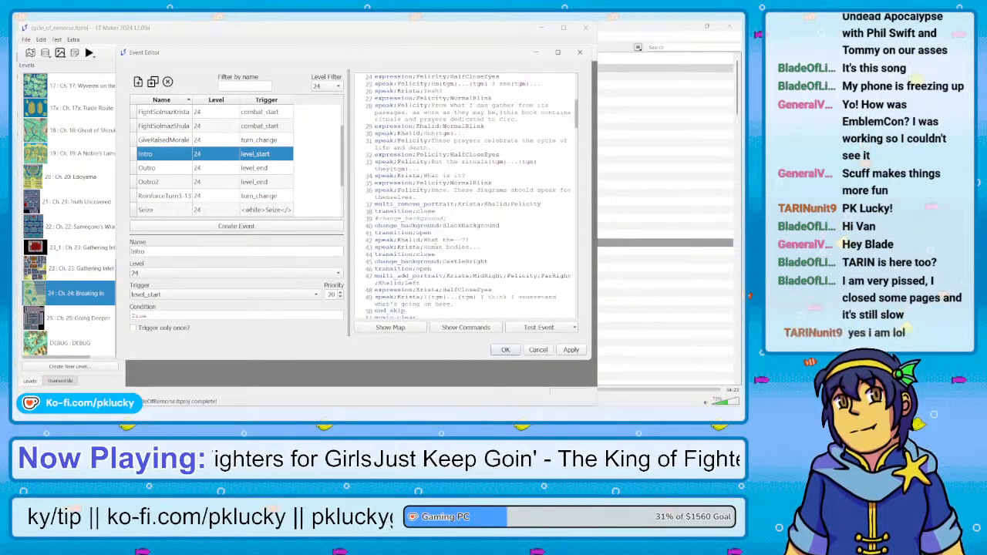
scroll(467, 197, "down", 20)
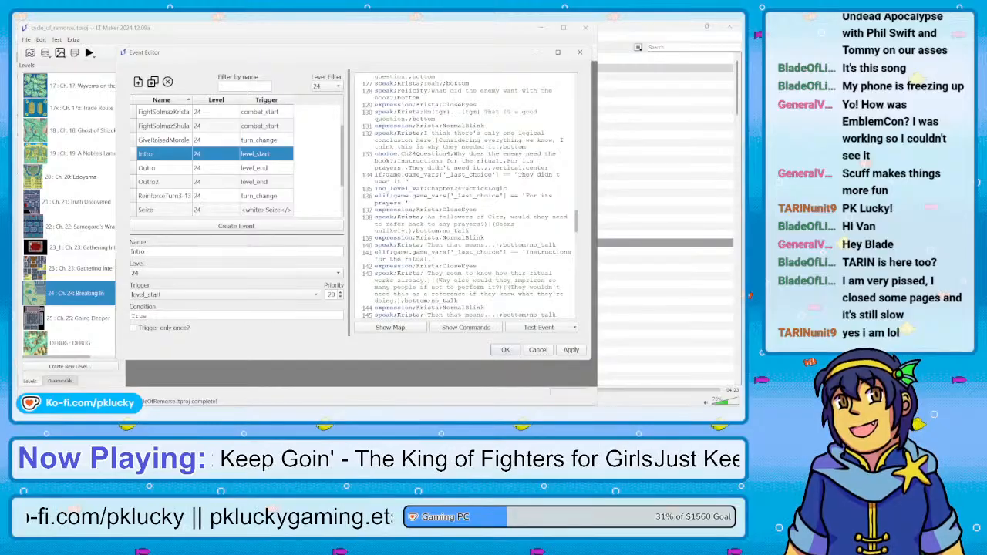
Bring up the "The Three Princes" and "Jagen Archetype Simulator" sticky notes and close both
mouse_move(263, 412)
left_click(362, 372)
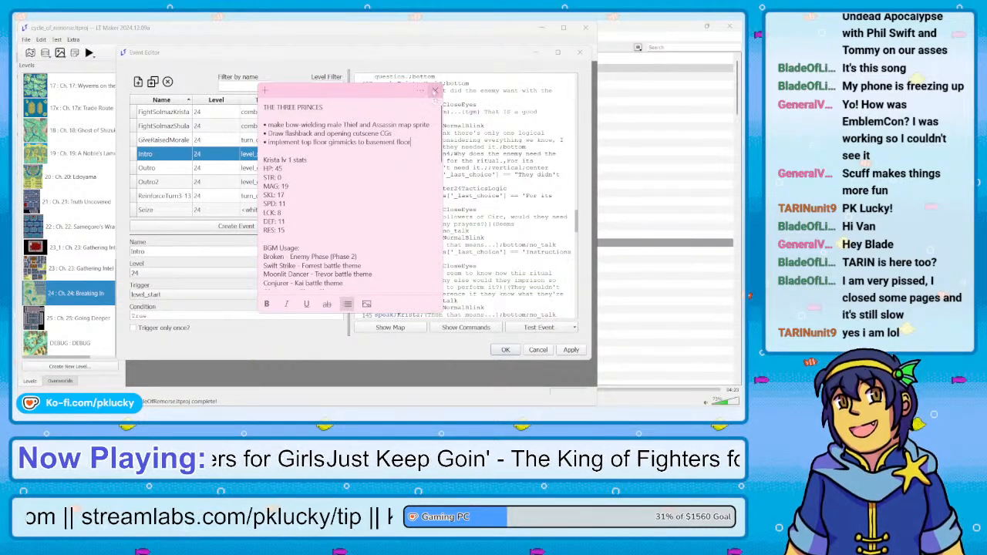
left_click(316, 341)
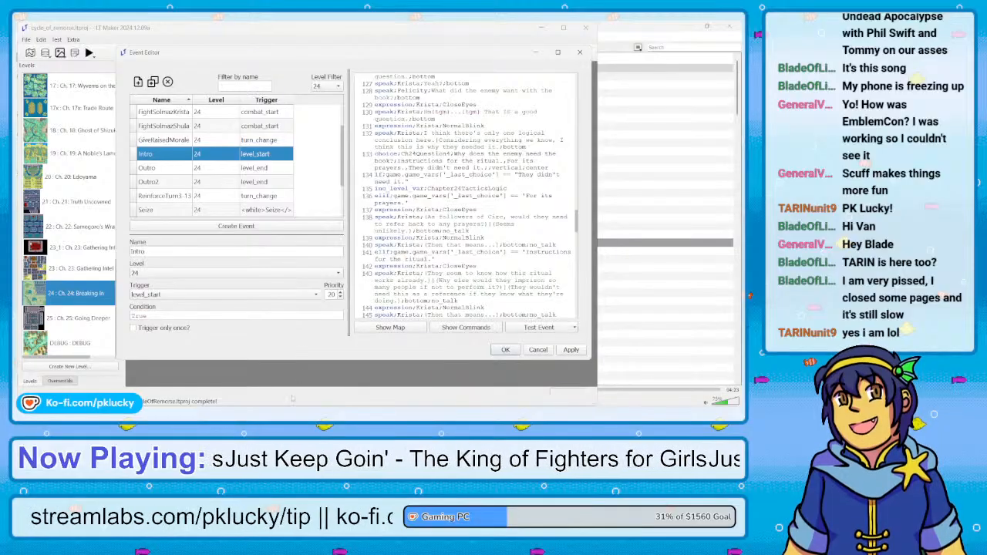
mouse_move(262, 413)
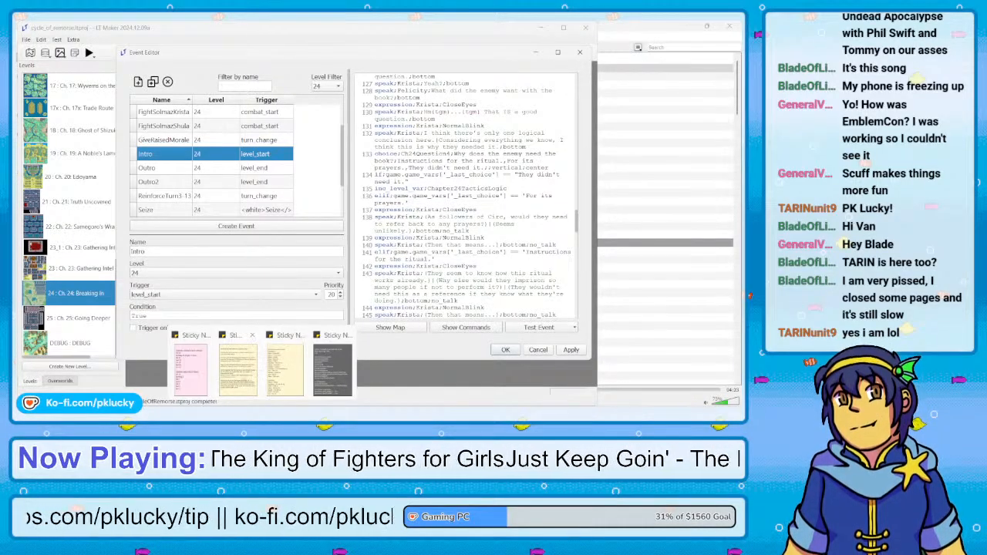
left_click(242, 377)
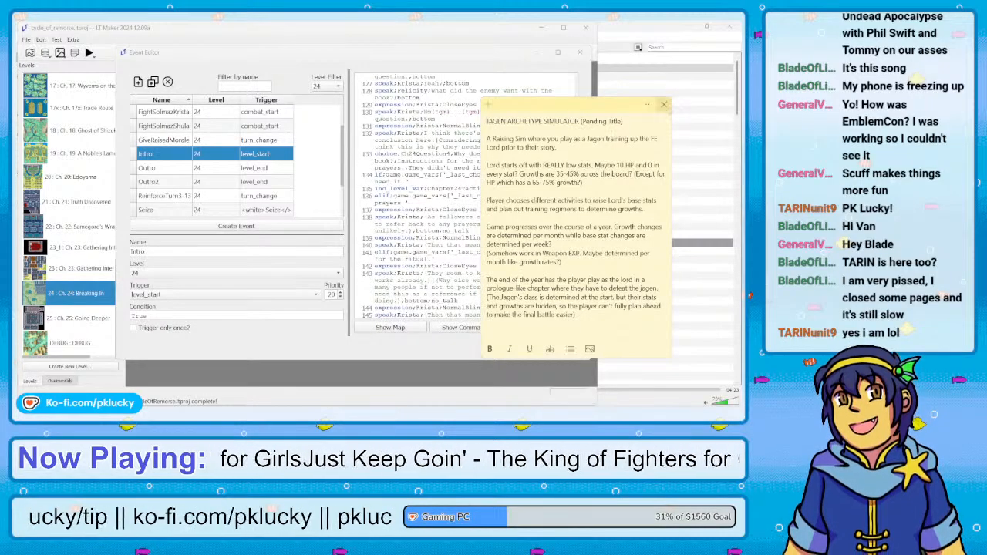
left_click(663, 104)
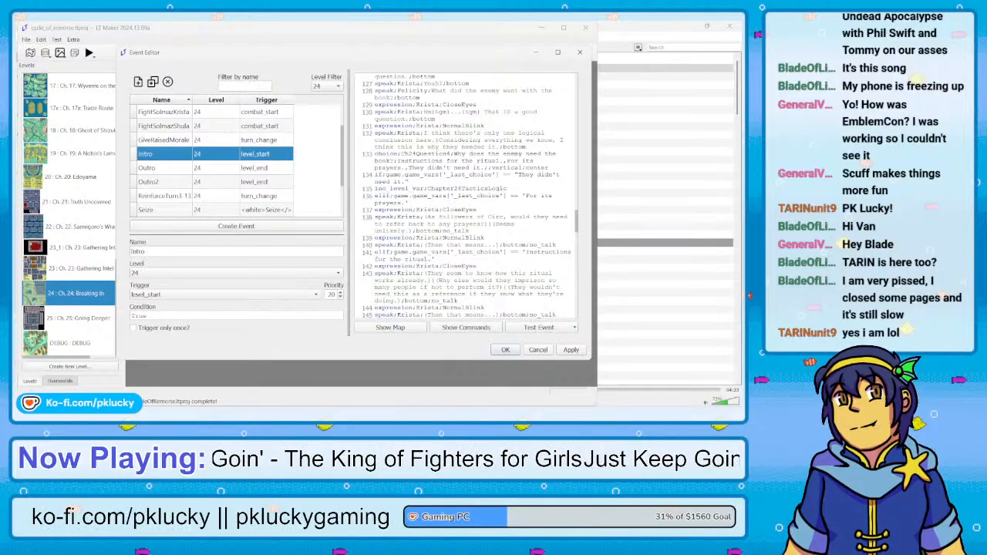
Bring up the "General Growth Rate Spread" sticky note and close it
mouse_move(262, 409)
left_click(202, 378)
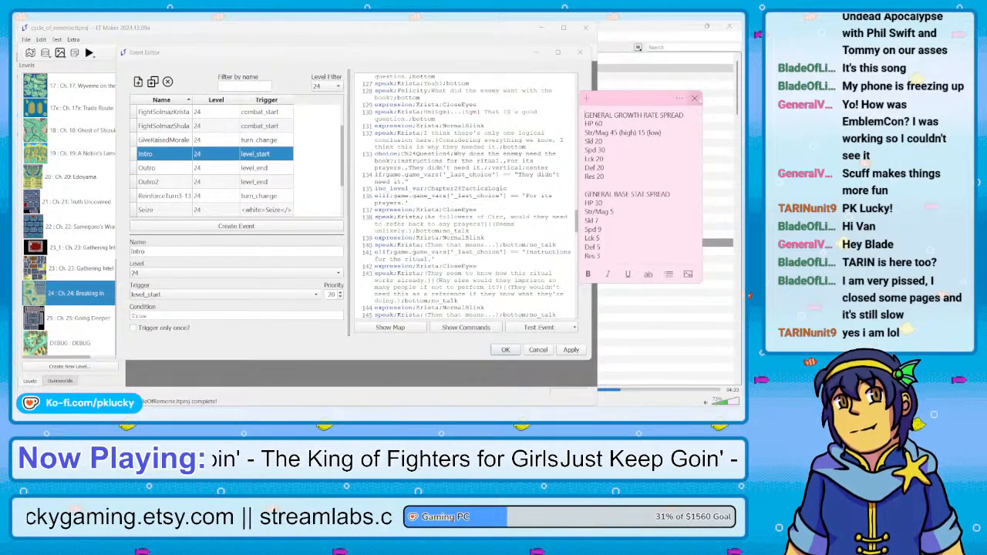
left_click(694, 99)
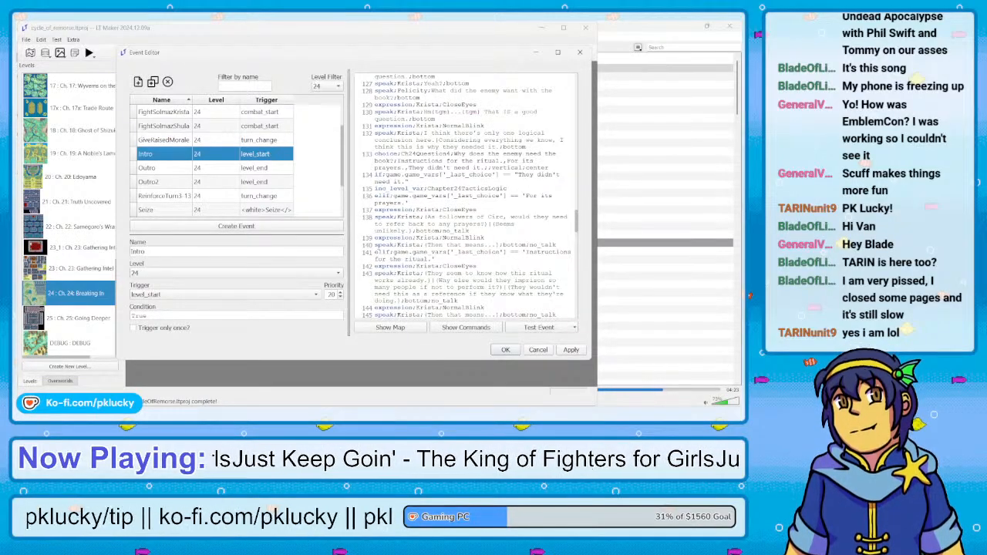
Bring up the "Useful LT-Maker Functions and Code" and "BS FE Pronunciation Guide" sticky notes, close the pronunciation guide and look through the functions note
mouse_move(263, 412)
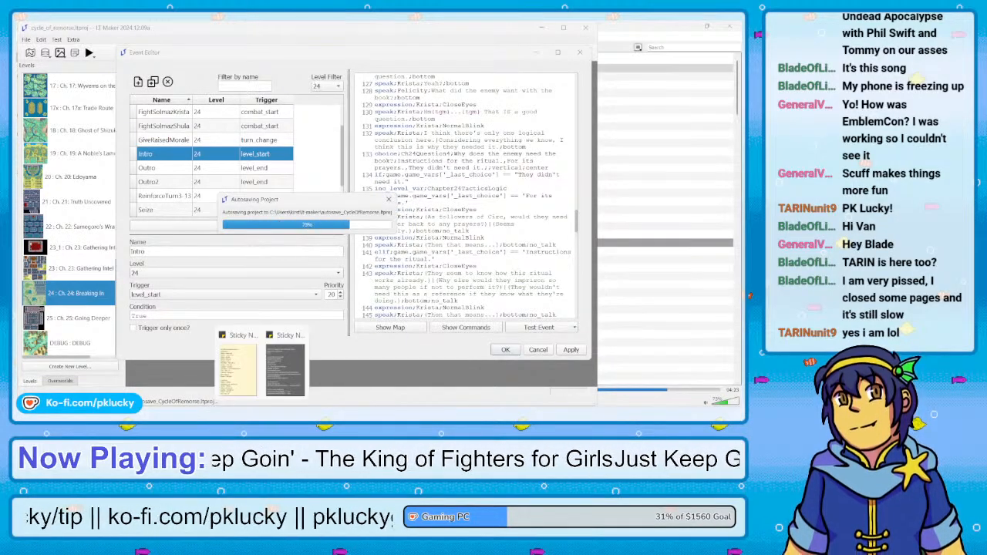
left_click(284, 377)
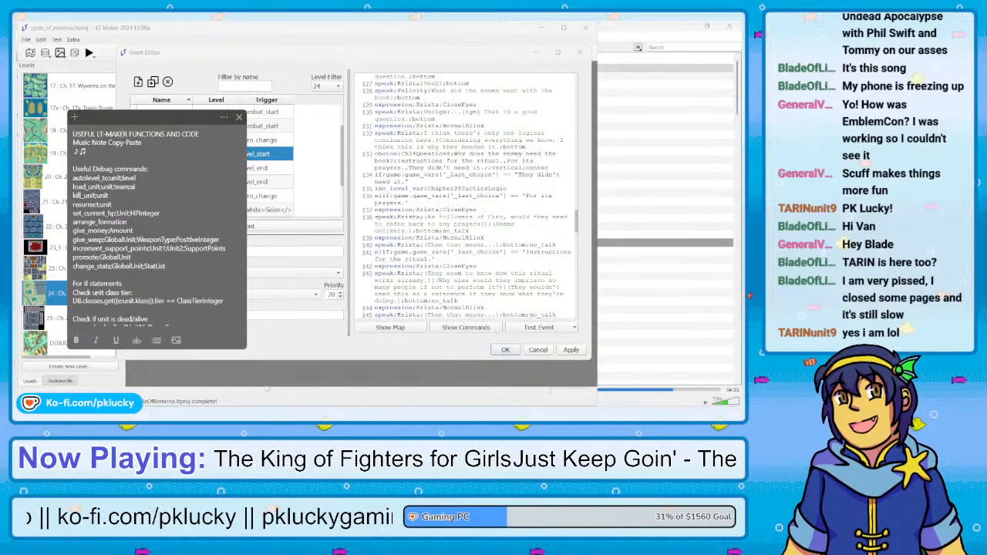
left_click(237, 377)
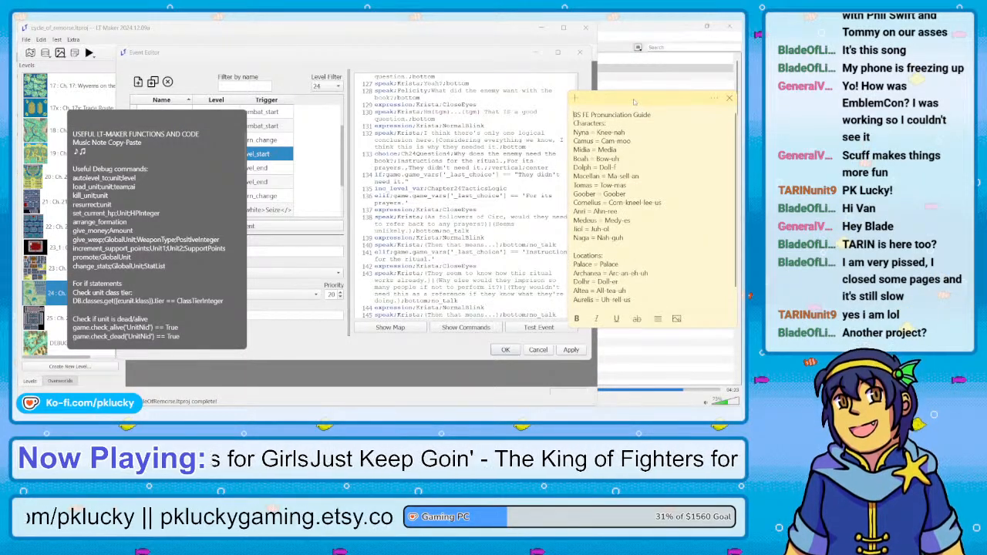
left_click_drag(625, 103, 365, 126)
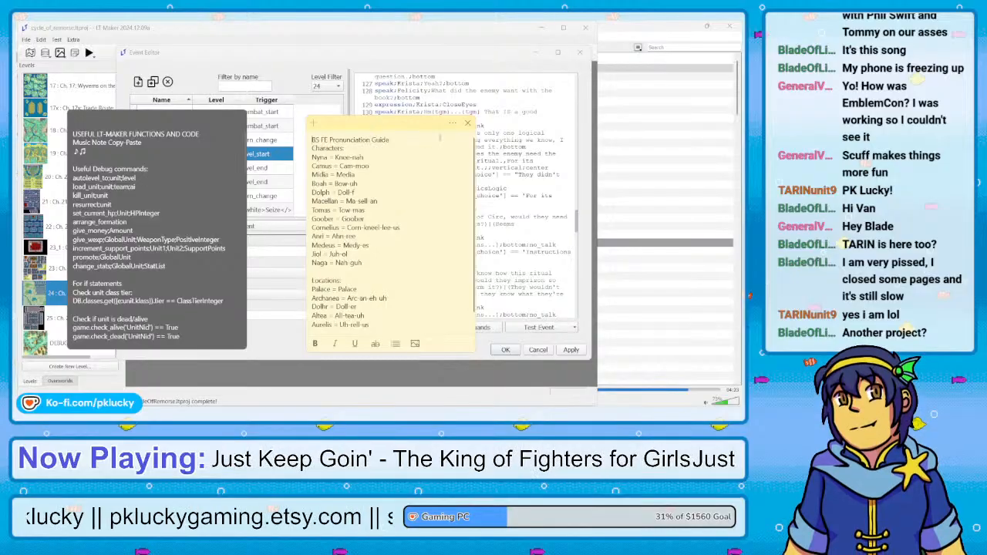
left_click(467, 123)
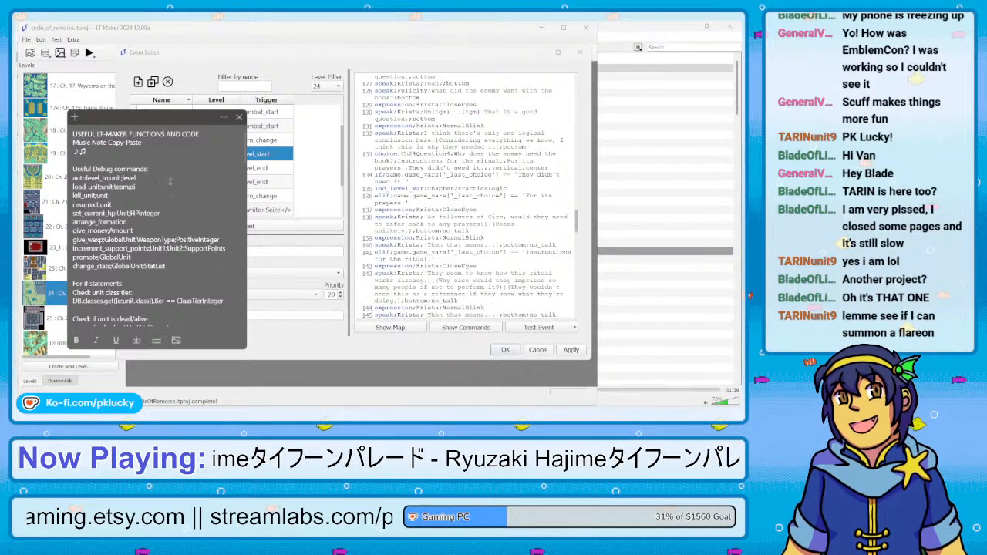
scroll(170, 182, "down", 1)
scroll(171, 182, "up", 1)
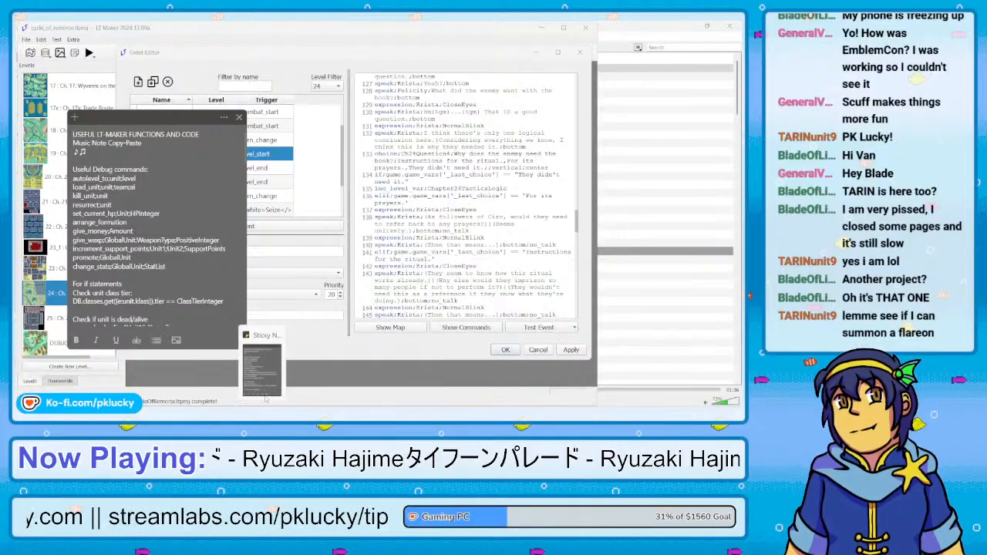
Open the list of all sticky notes and look through the old notes down to the "TIER 1" class list
left_click(223, 117)
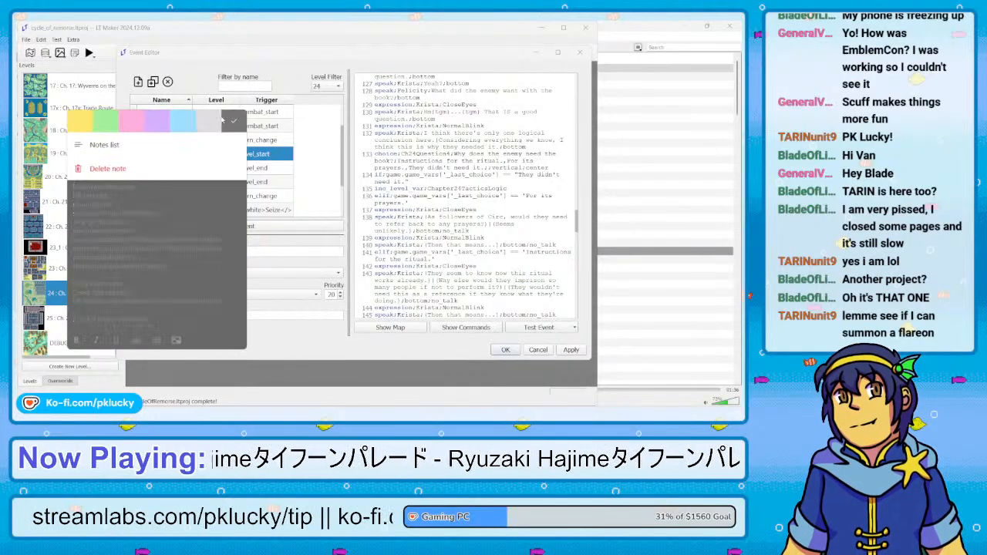
left_click(185, 146)
scroll(193, 167, "down", 1)
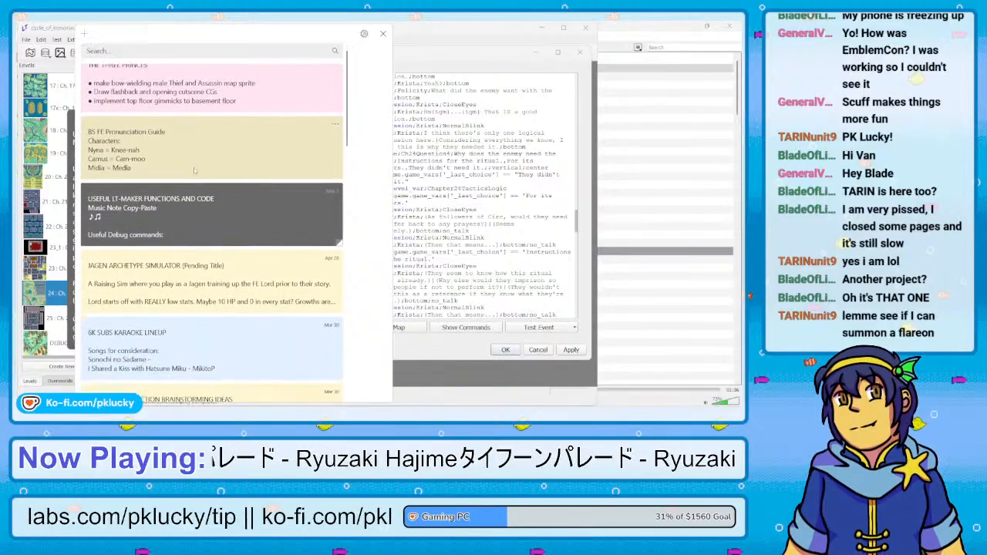
scroll(194, 167, "down", 5)
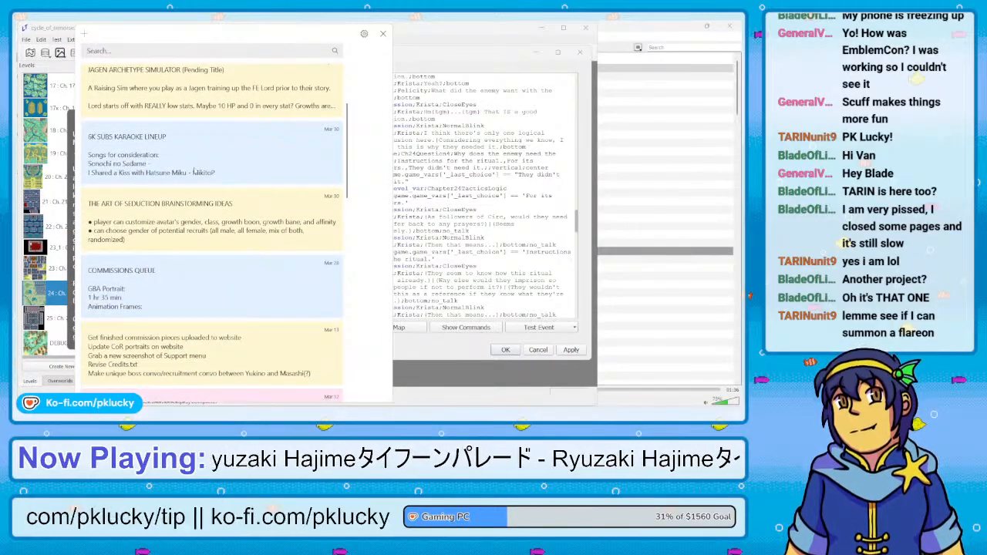
scroll(194, 170, "down", 3)
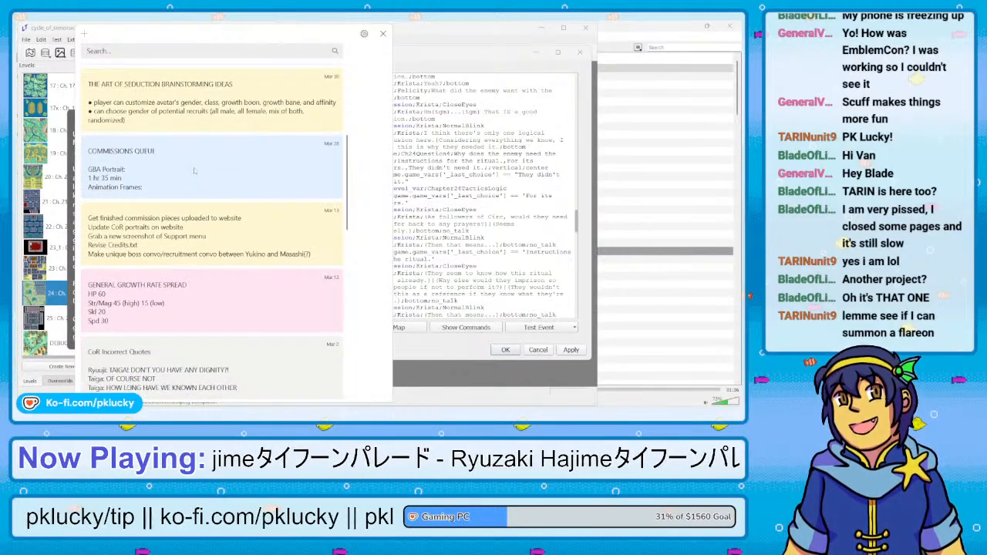
scroll(194, 167, "down", 4)
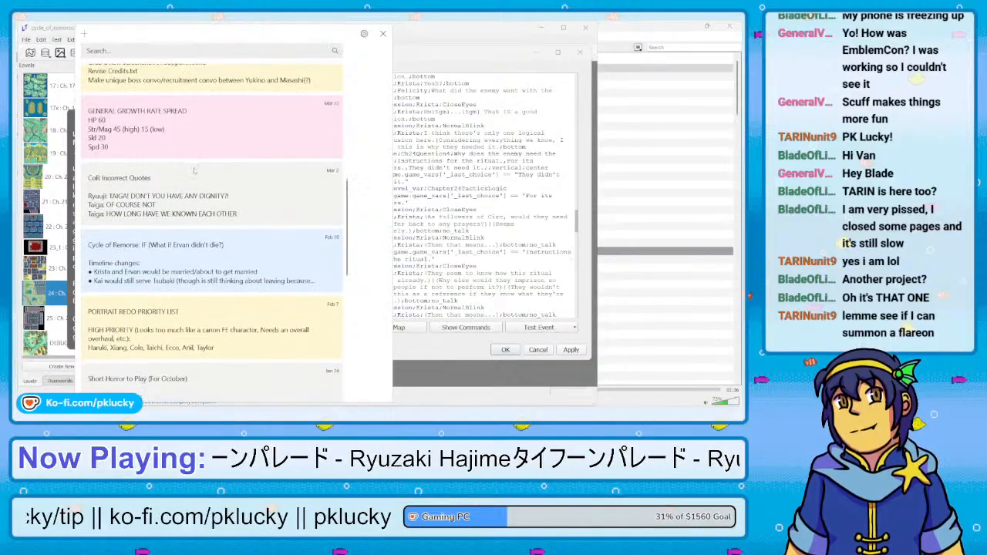
scroll(194, 170, "down", 4)
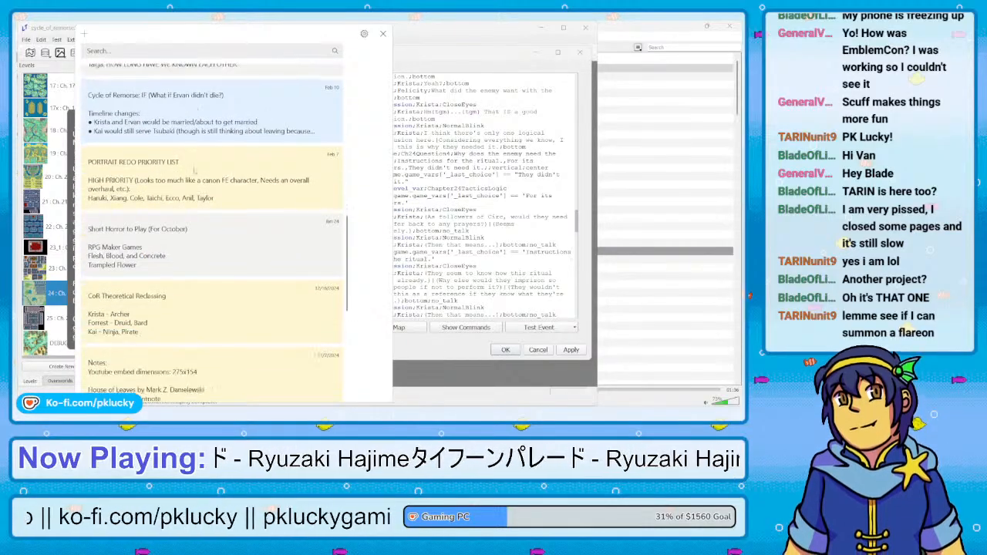
scroll(195, 170, "down", 5)
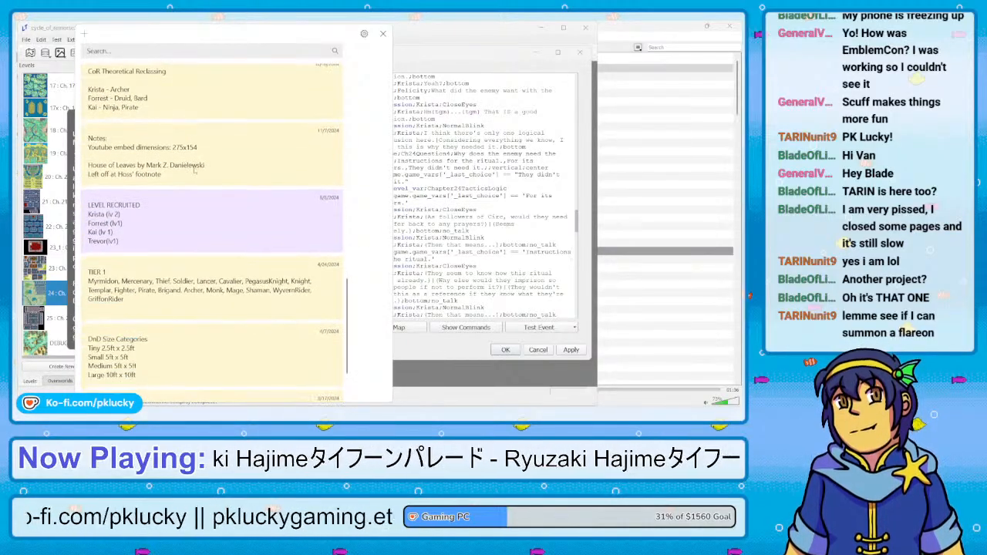
scroll(194, 171, "down", 3)
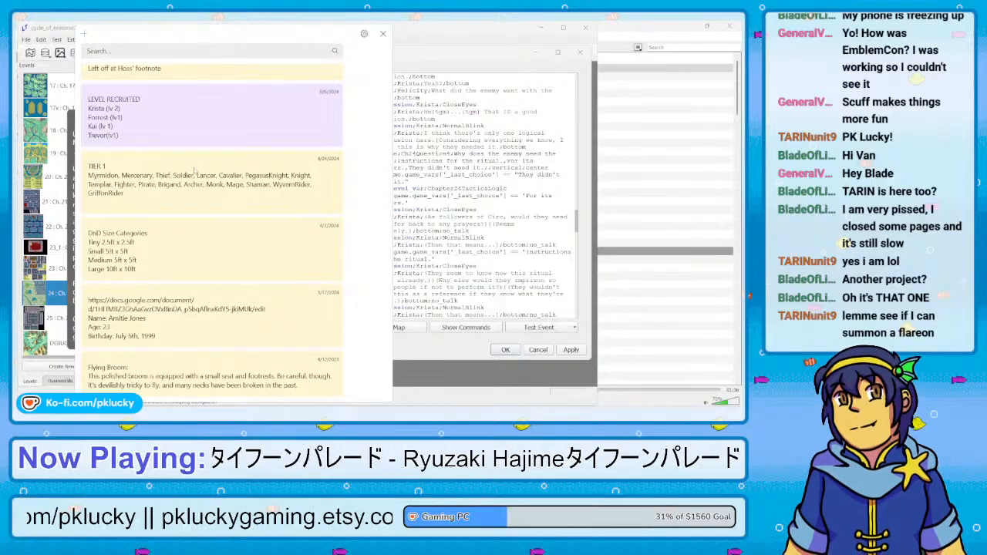
scroll(194, 171, "up", 10)
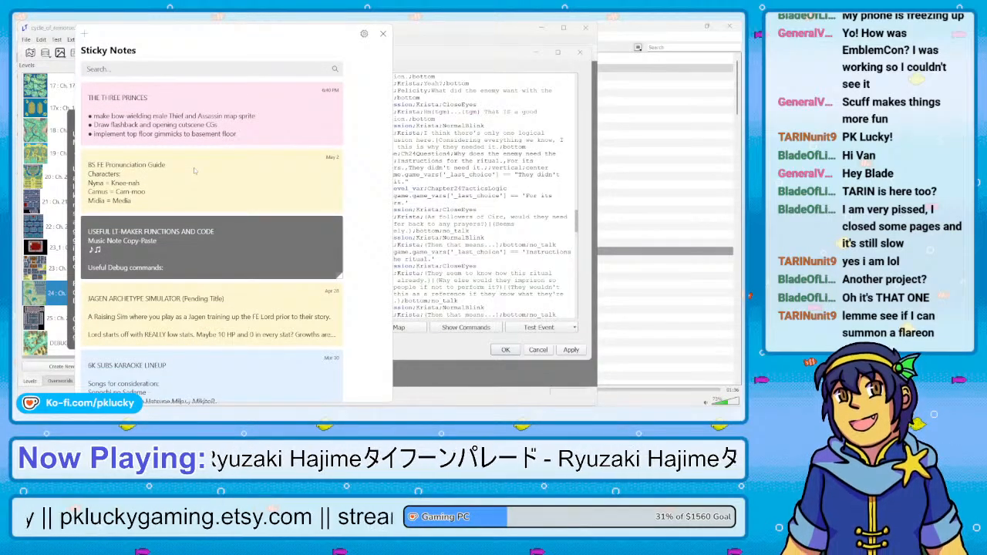
scroll(194, 170, "down", 5)
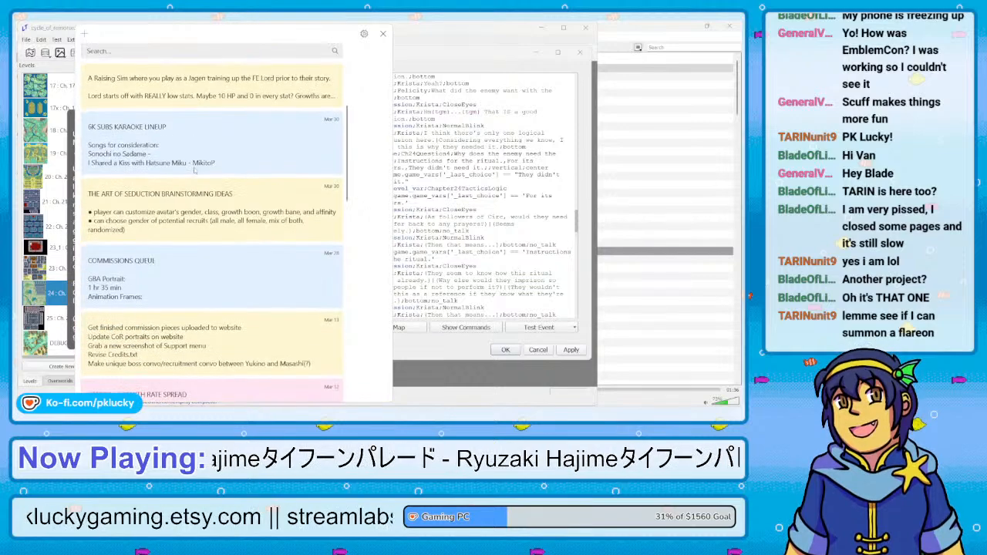
scroll(195, 171, "down", 3)
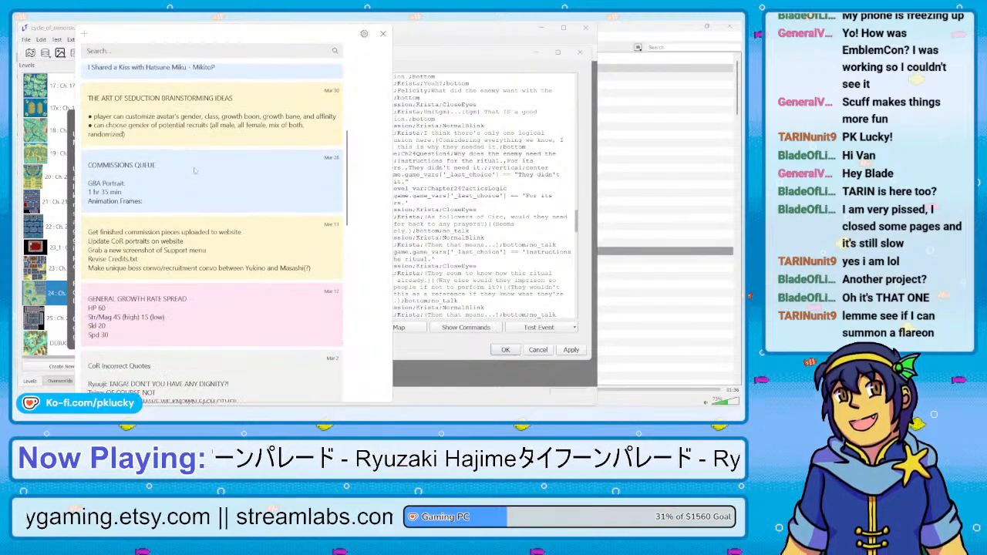
scroll(194, 170, "down", 7)
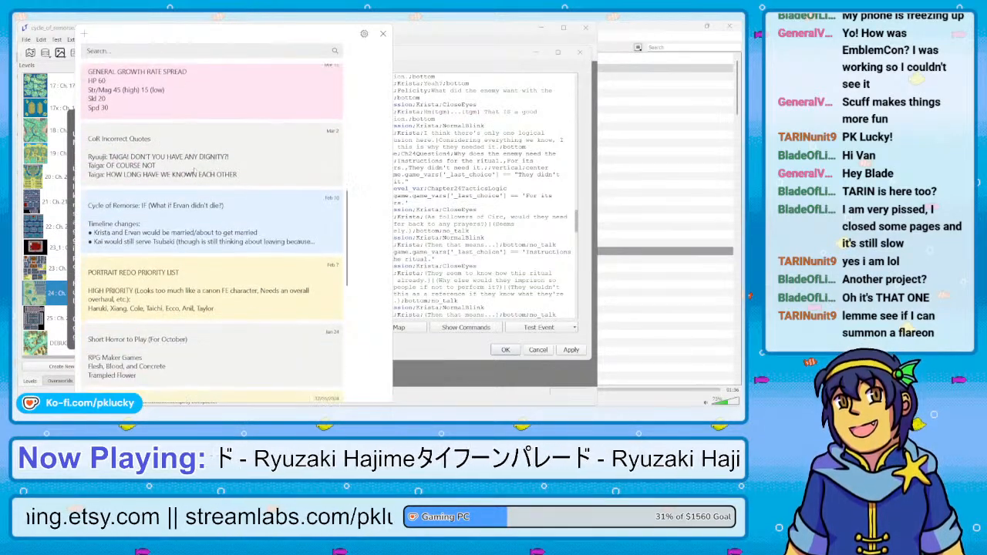
scroll(194, 171, "down", 3)
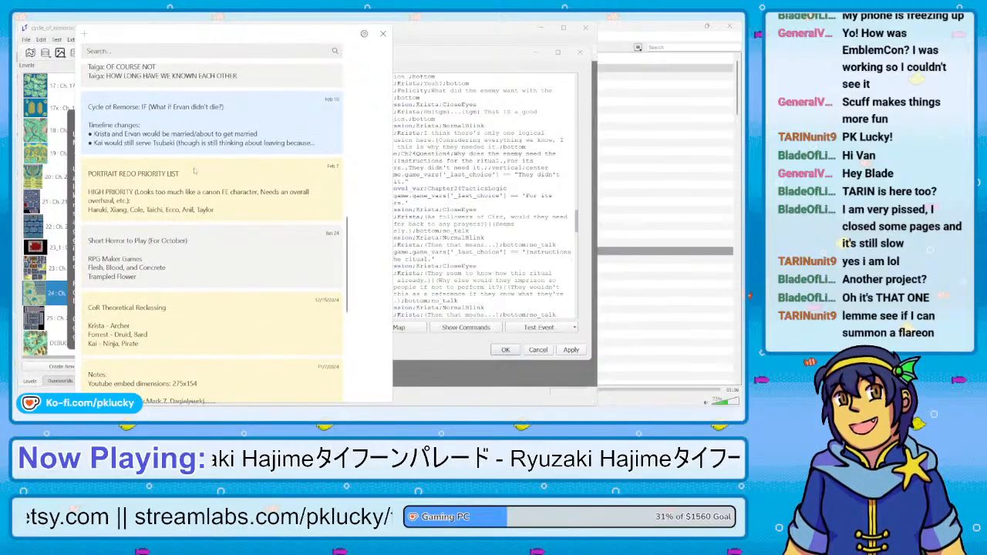
scroll(195, 171, "down", 6)
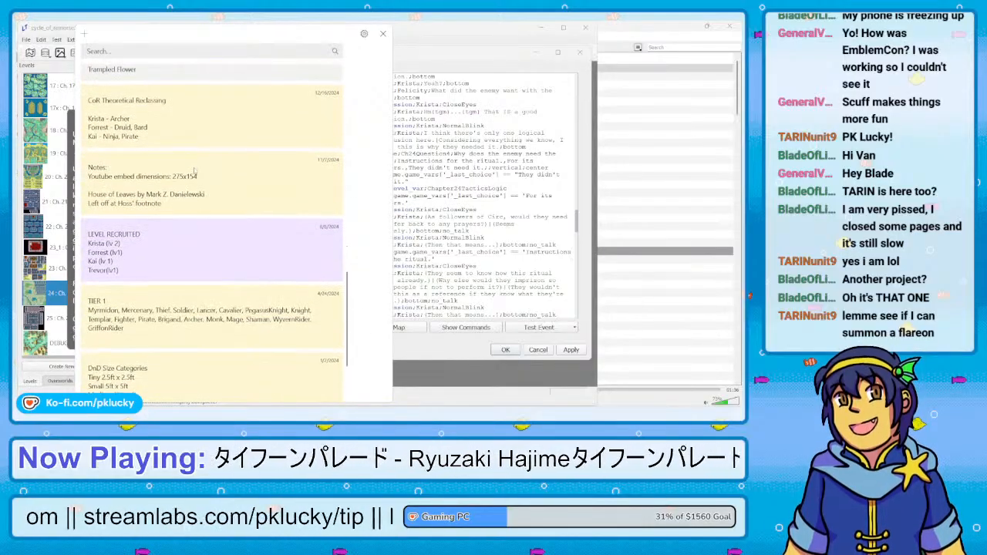
scroll(194, 171, "up", 1)
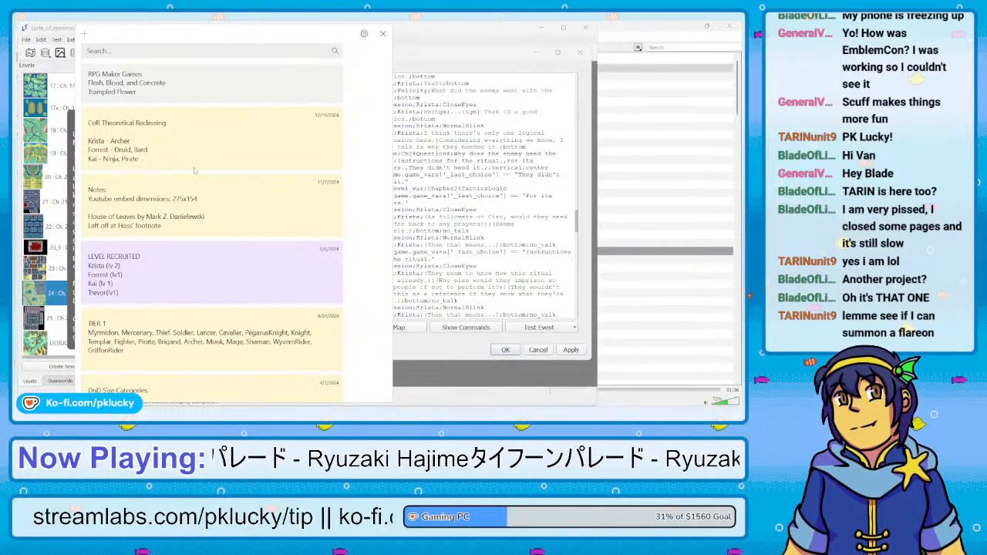
scroll(194, 171, "down", 2)
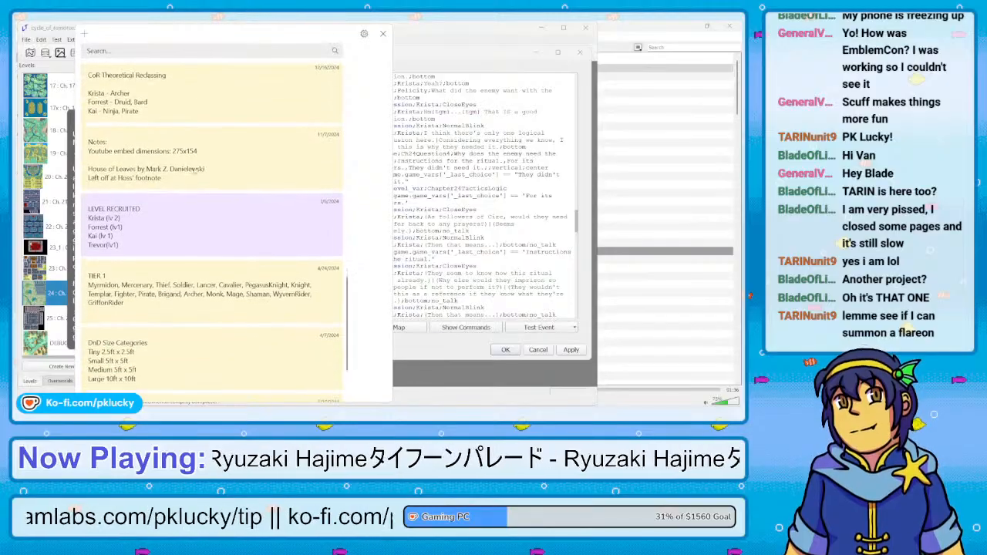
scroll(194, 170, "down", 1)
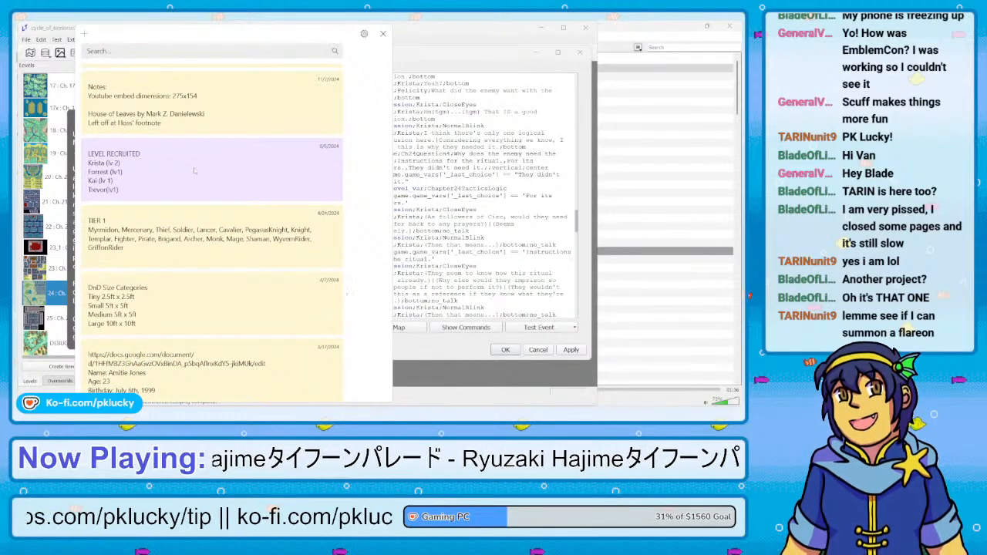
Open the "TIER 1" note, close the notes list, and move and enlarge the note until all three tiers fit
double_click(207, 240)
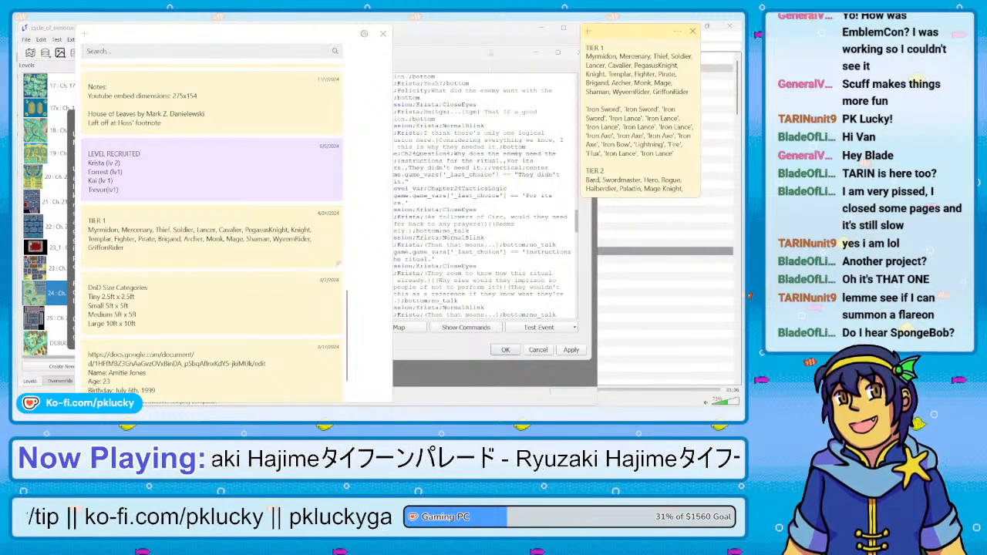
left_click(382, 34)
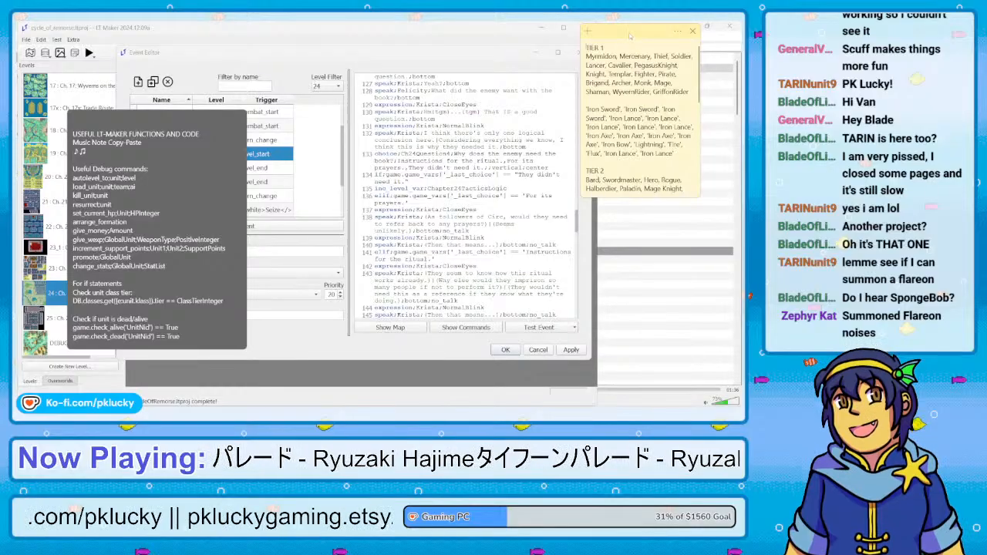
left_click_drag(629, 34, 252, 67)
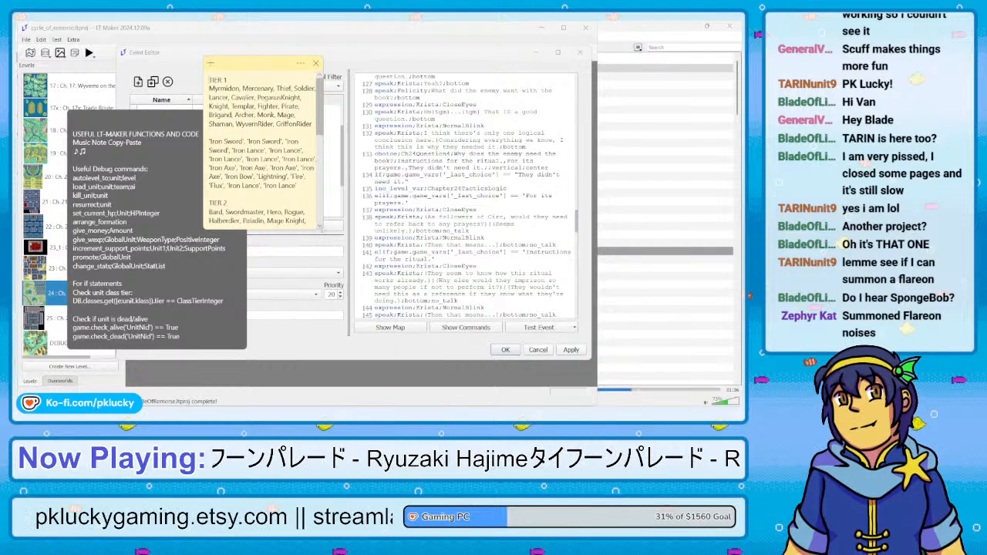
left_click_drag(322, 228, 434, 340)
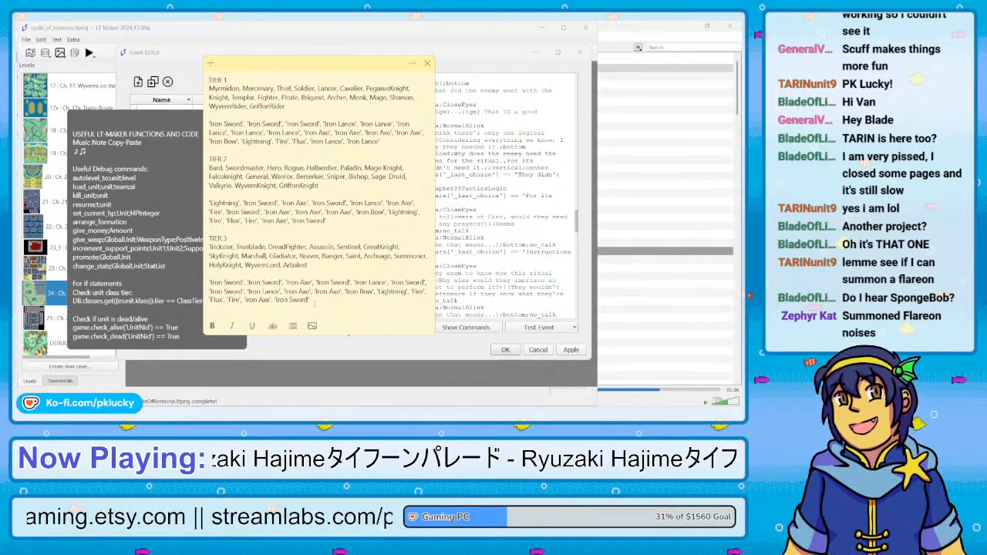
Replace the whole tier list with the heading "CYCLE OF REMORSE NOTES" and move the note clear of the event script
left_click_drag(310, 300, 151, 75)
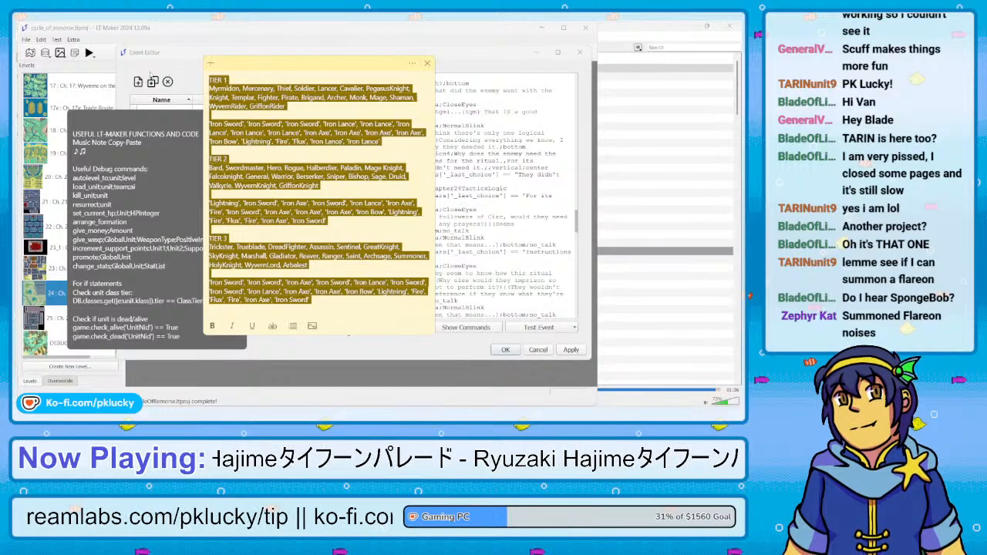
key("Caps_Lock")
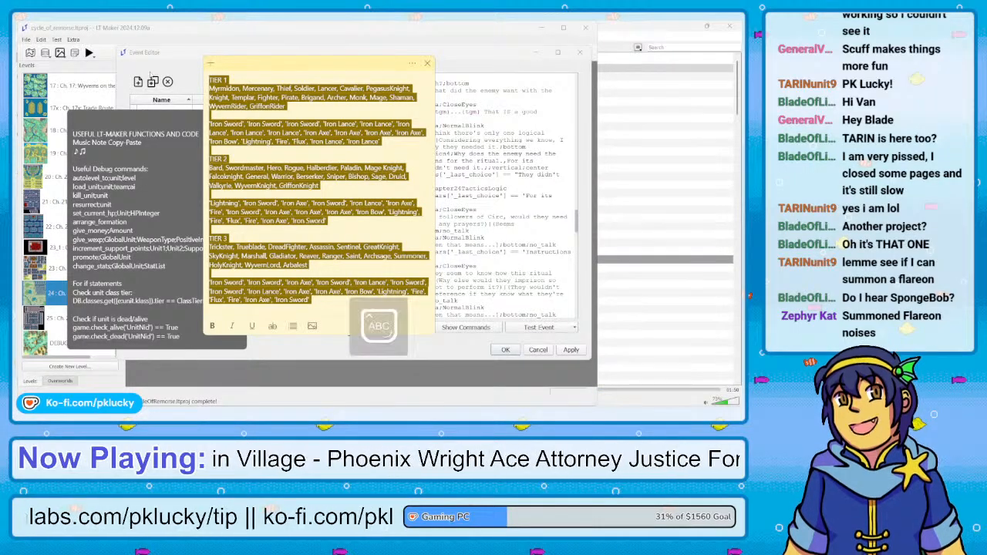
type("CYCLE OF REMO")
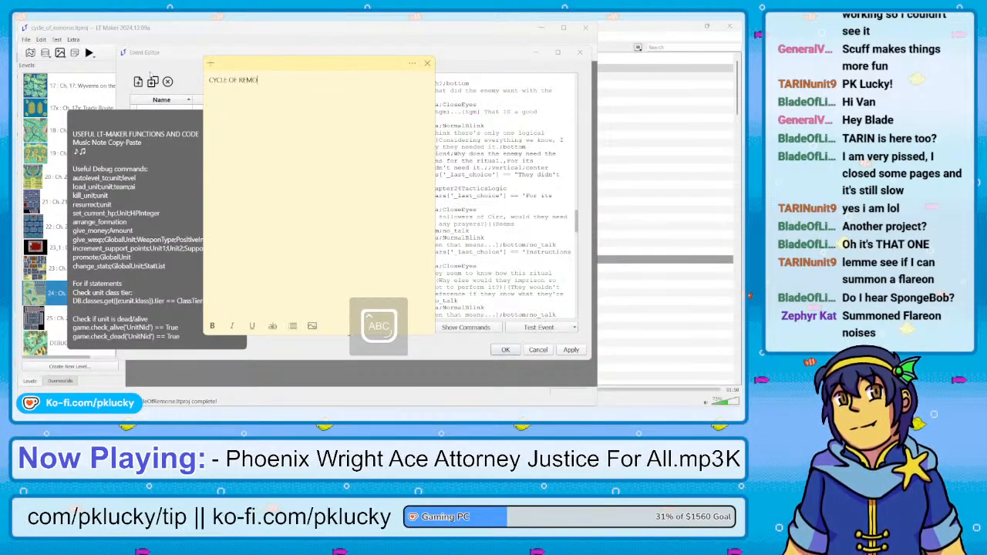
type("RSE NOTES")
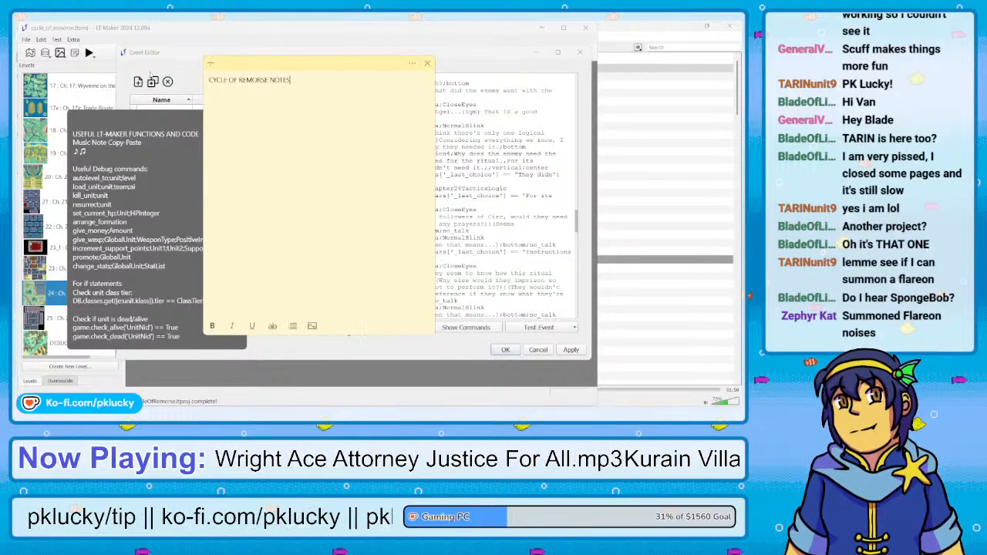
key("Caps_Lock")
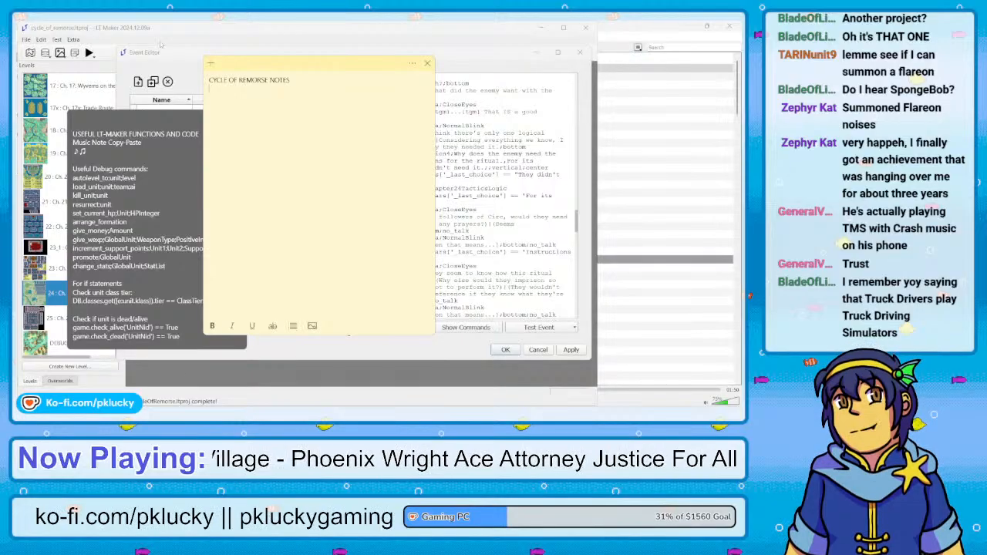
left_click_drag(303, 69, 194, 70)
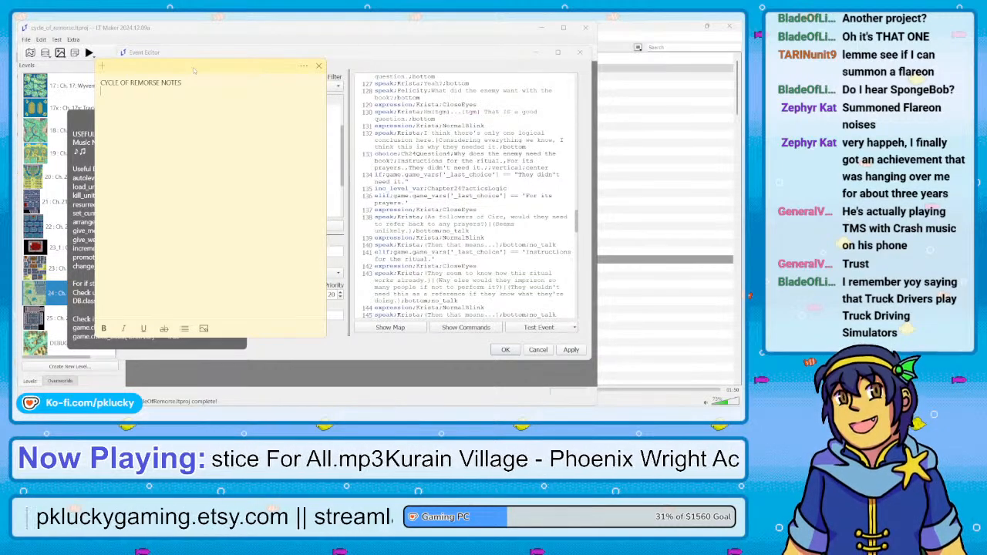
Add the line "Chapter 24" under the heading of the Cycle of Remorse note and start a bulleted list below it
type("Chapter")
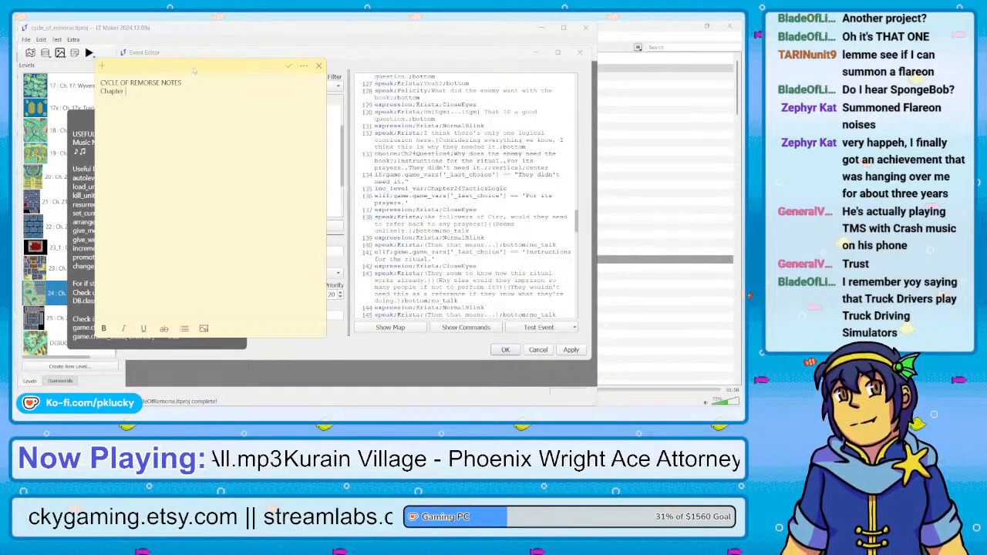
type(" 24")
key("Return")
key("ctrl+shift+l")
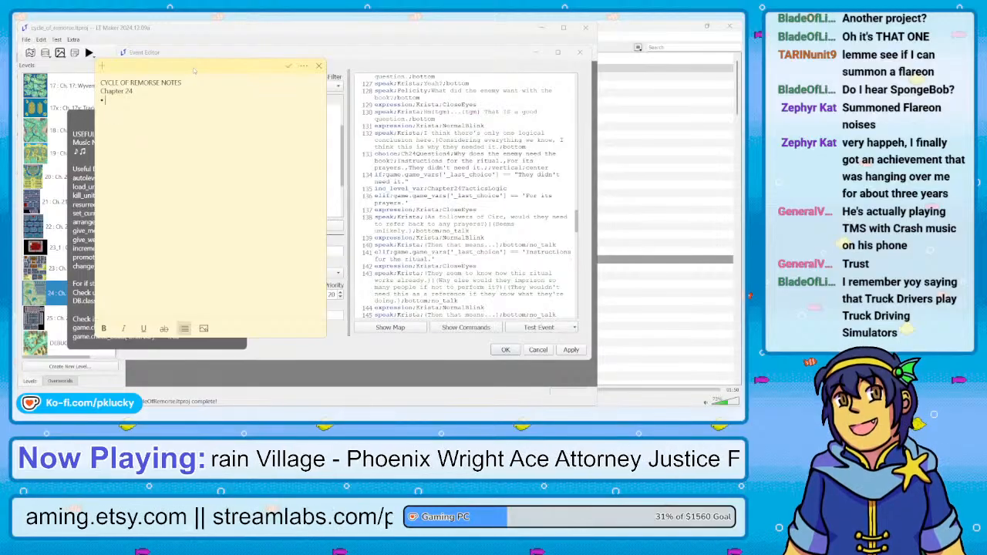
Enter "Write pre-battle boss dialogue" as the first bullet under Chapter 24
type("Wirite bo")
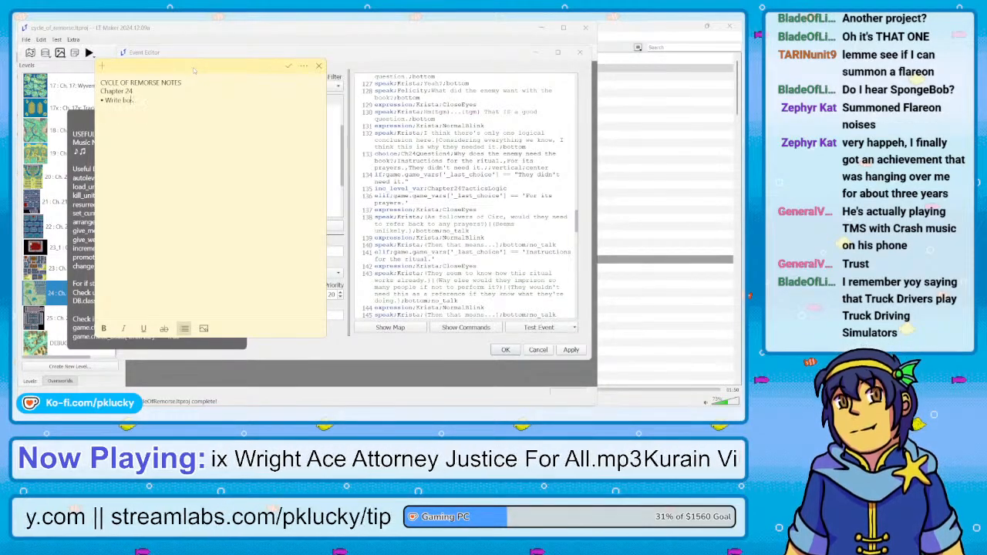
key("BackSpace")
key("BackSpace")
key("BackSpace")
key("BackSpace")
key("BackSpace")
key("BackSpace")
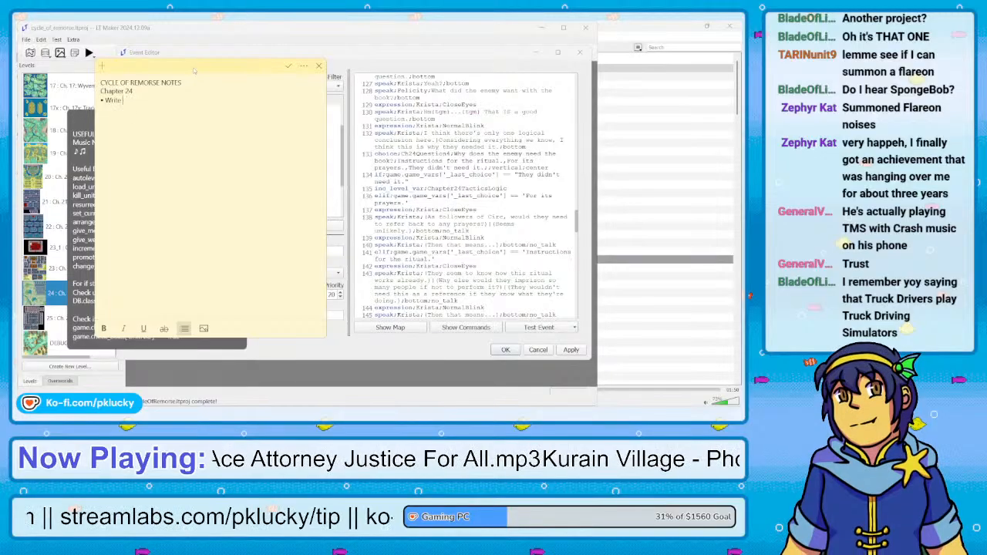
type("pre-battle ")
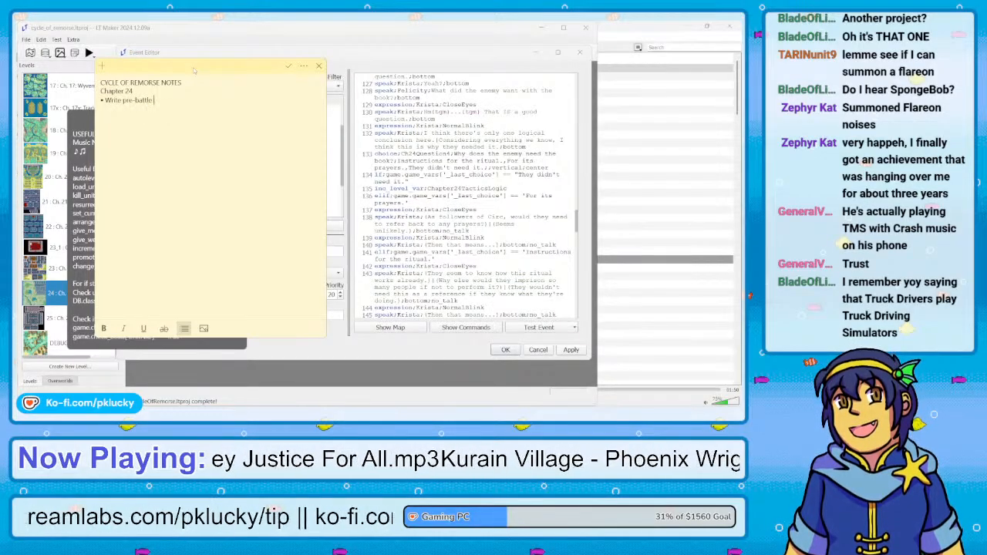
type("boss dialogue")
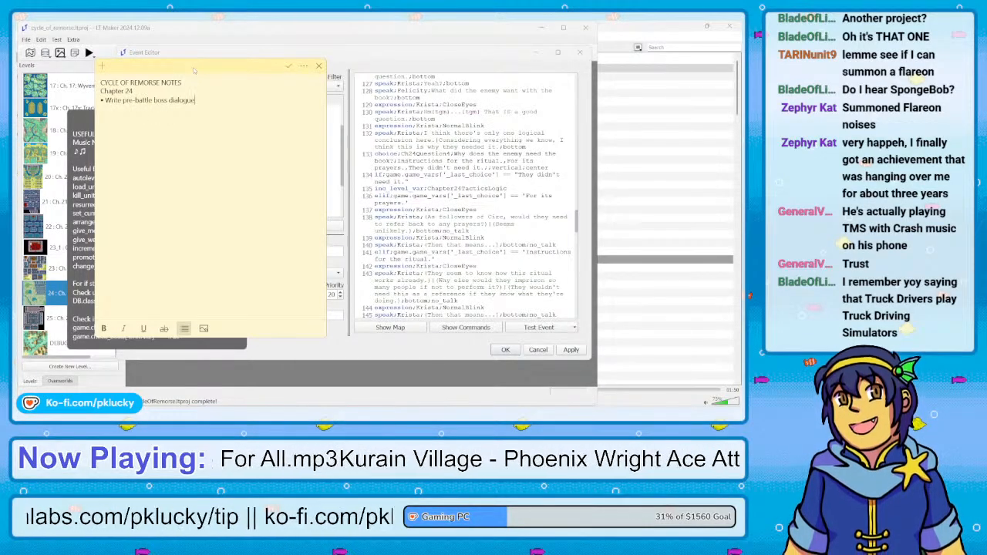
Add a second bullet under Chapter 24 reading "Write death quote"
key("Return")
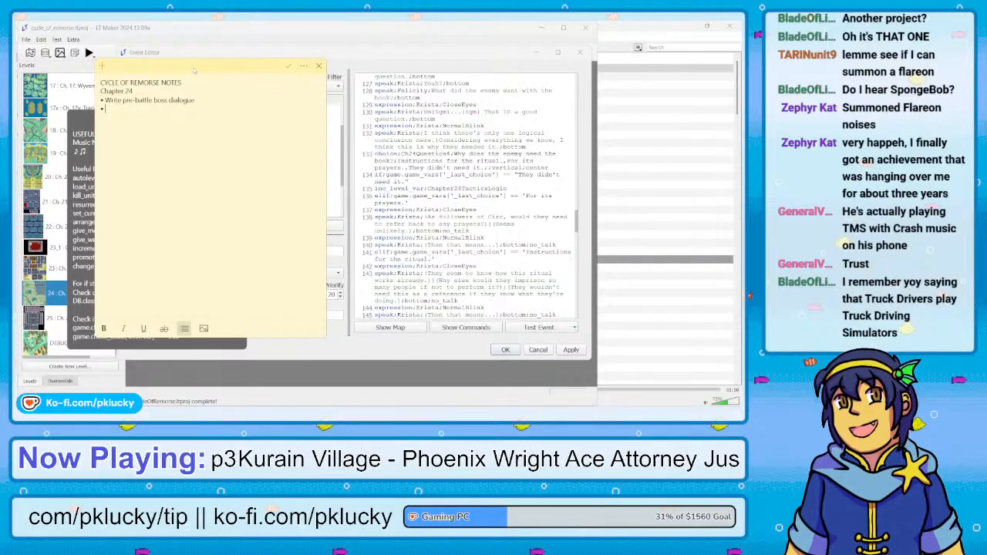
type("Death")
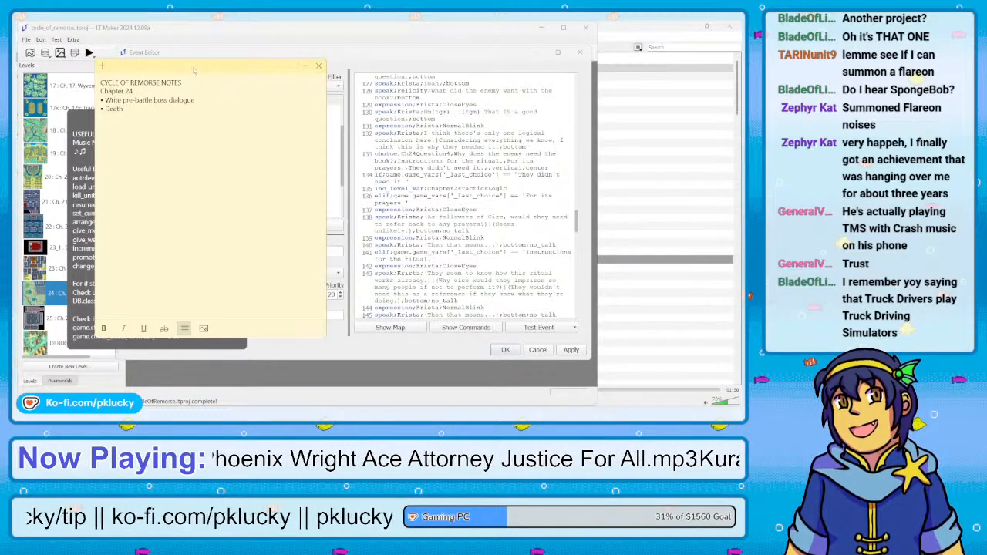
type("qu")
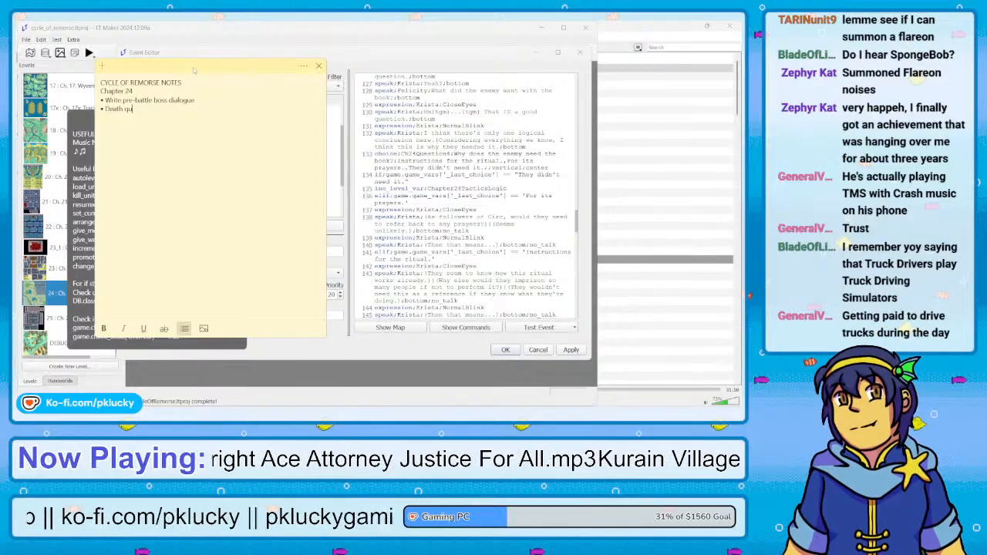
type("ote")
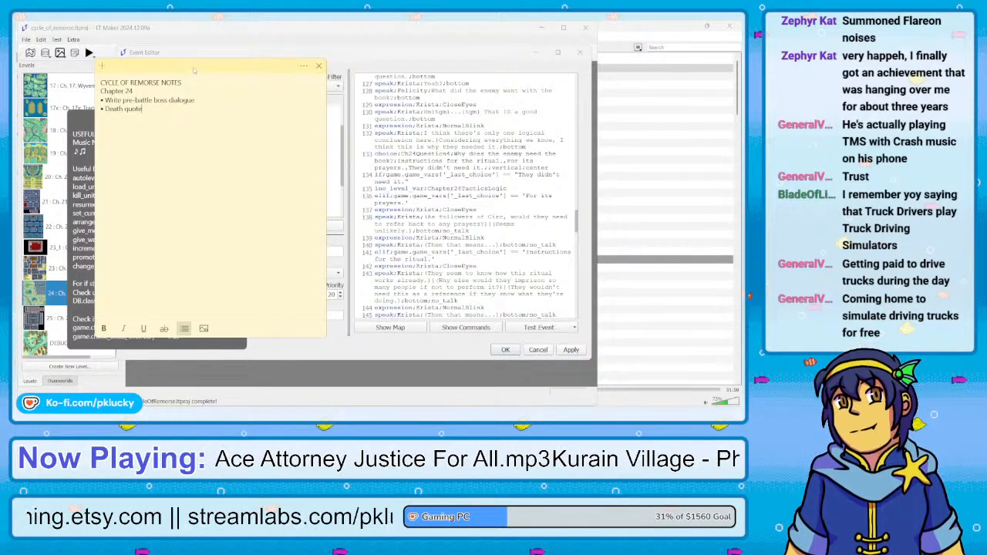
key("BackSpace")
key("BackSpace")
key("BackSpace")
key("BackSpace")
key("BackSpace")
key("BackSpace")
key("BackSpace")
key("BackSpace")
key("BackSpace")
key("BackSpace")
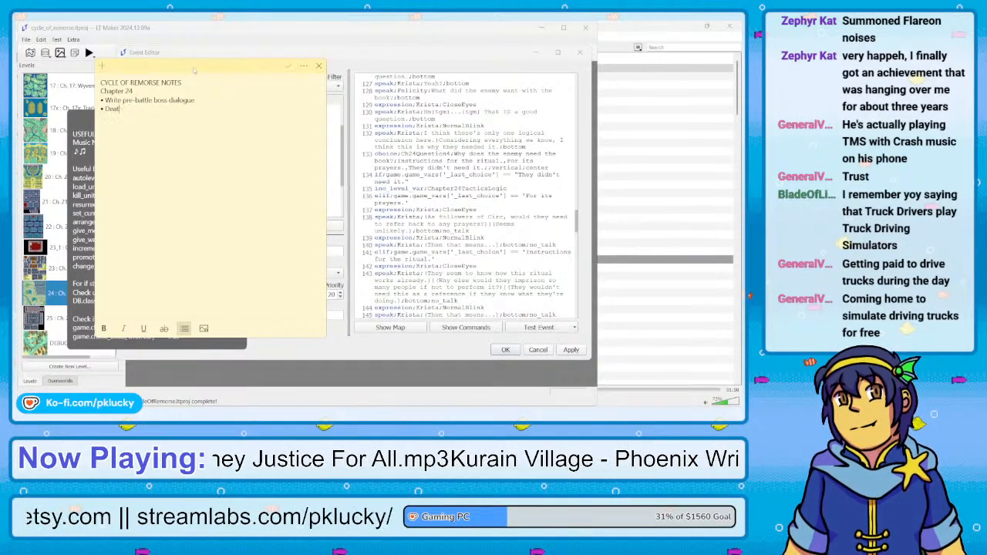
key("BackSpace")
type("Write")
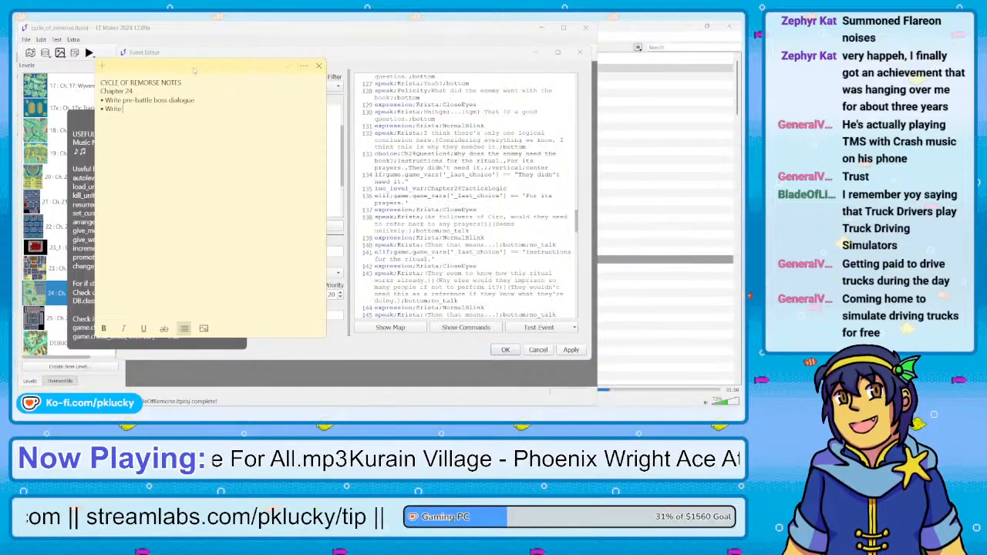
type(" death ")
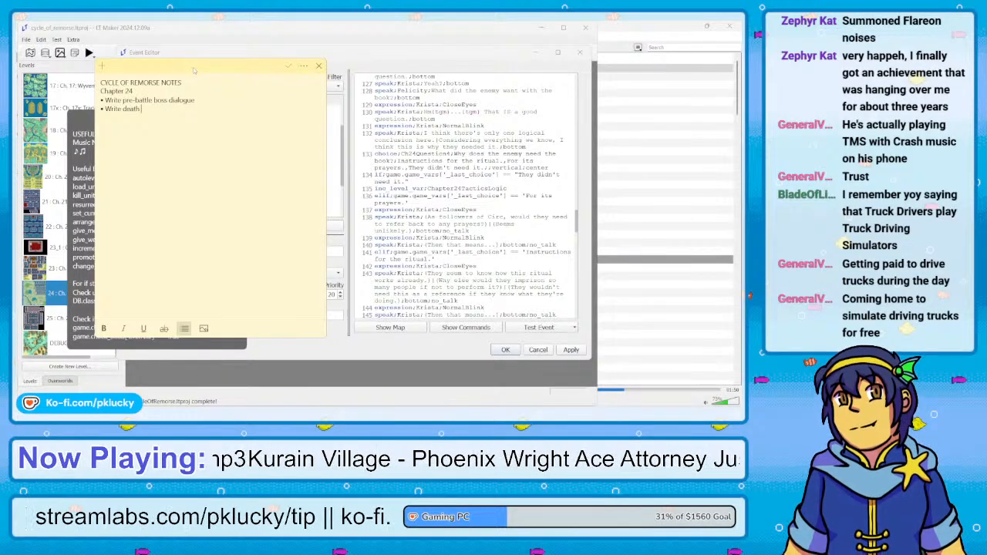
type("quote")
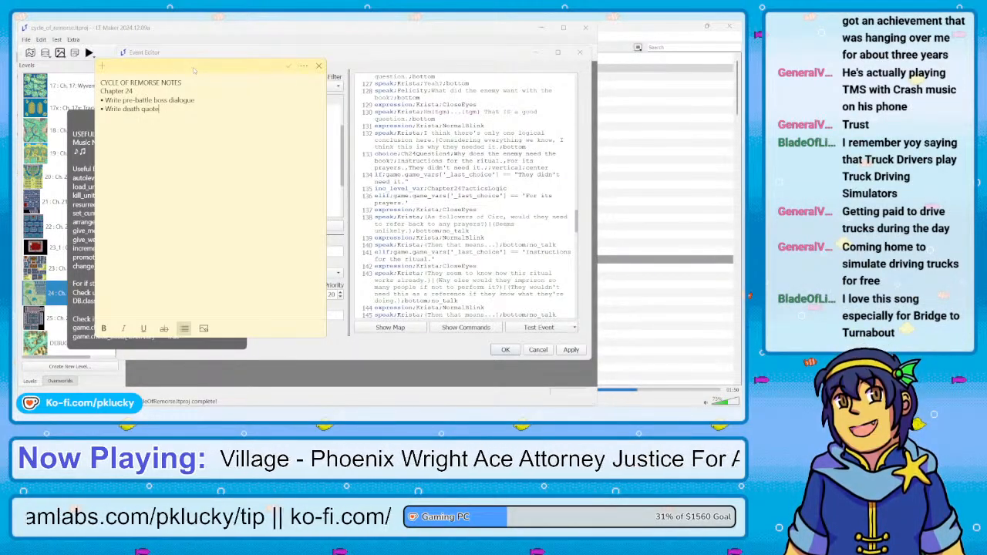
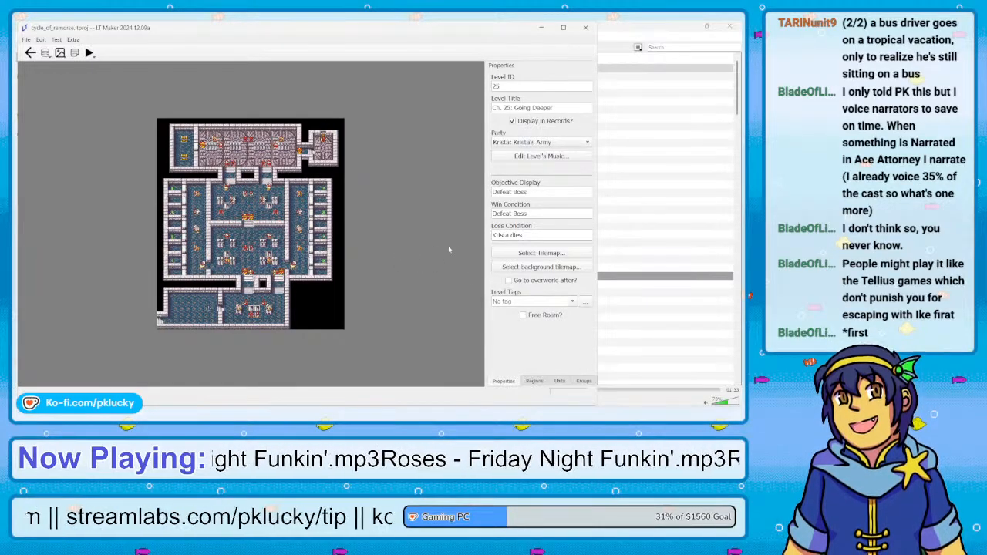
Open the Ch25 tilemap of the Chapter 25 level in the Tilemap Editor and reposition the editor window
left_click(534, 256)
scroll(231, 183, "down", 1)
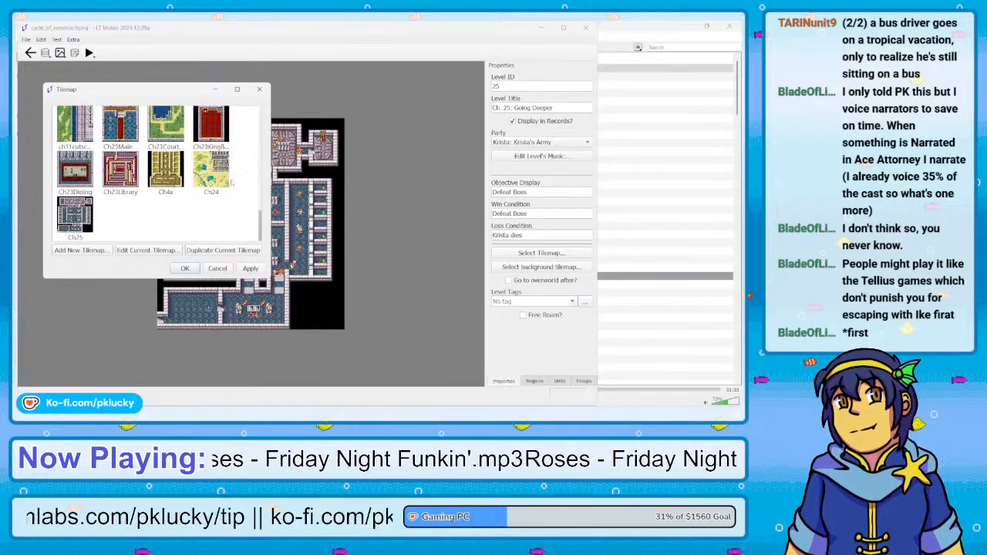
left_click(81, 218)
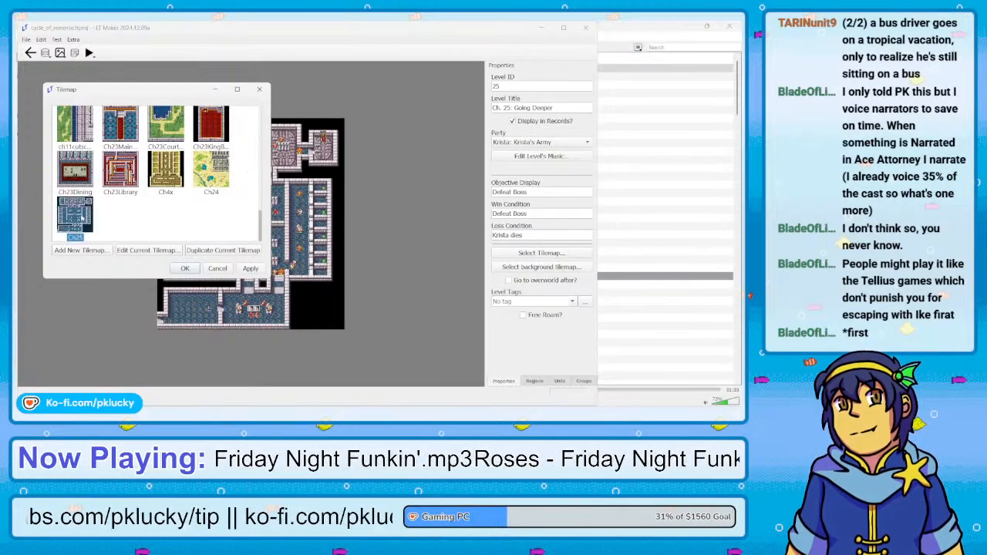
left_click(131, 251)
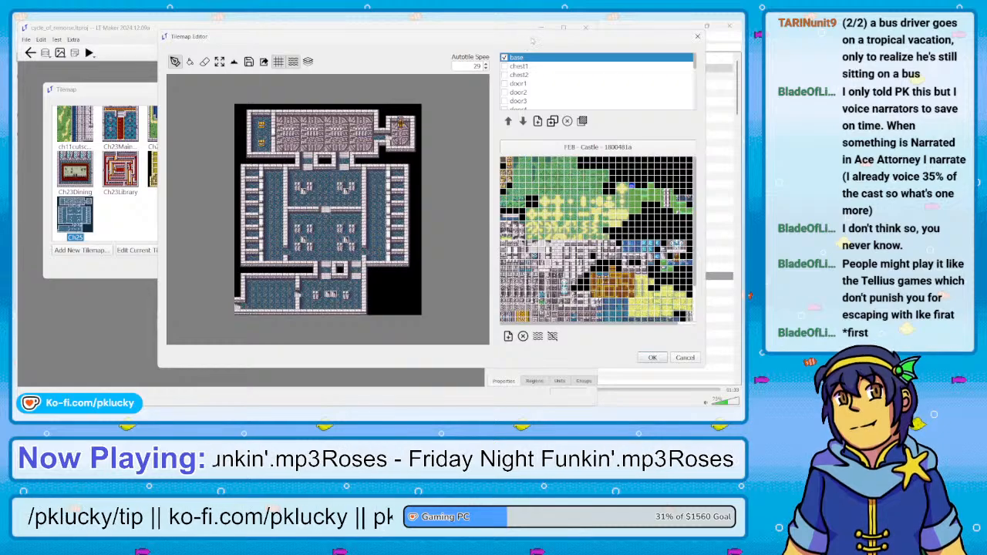
left_click_drag(532, 39, 401, 44)
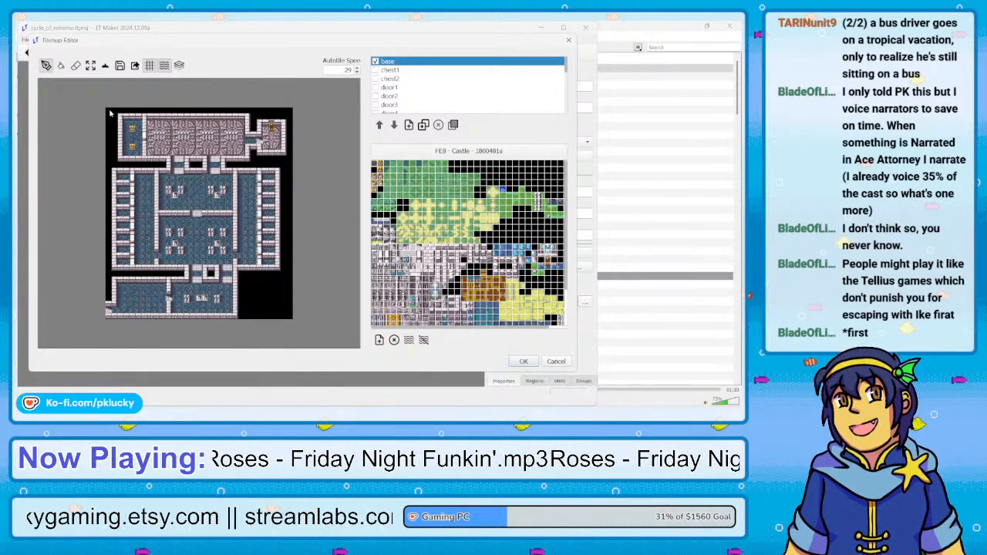
right_click_drag(110, 114, 194, 148)
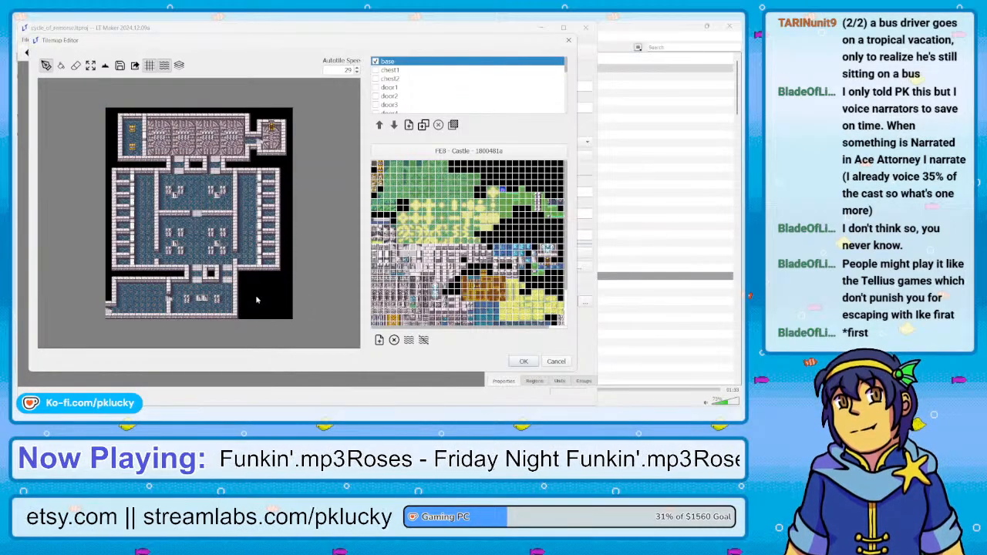
left_click(91, 66)
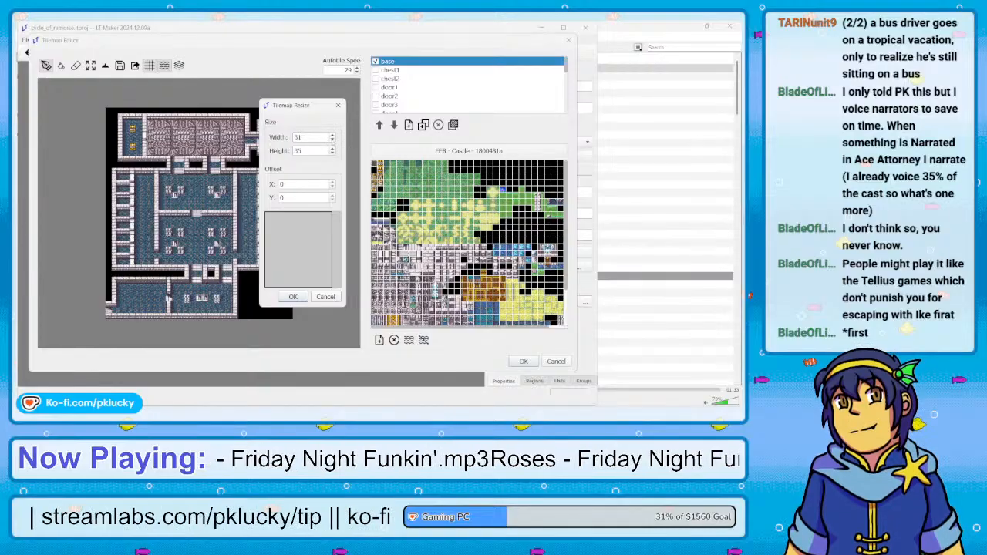
left_click(332, 139)
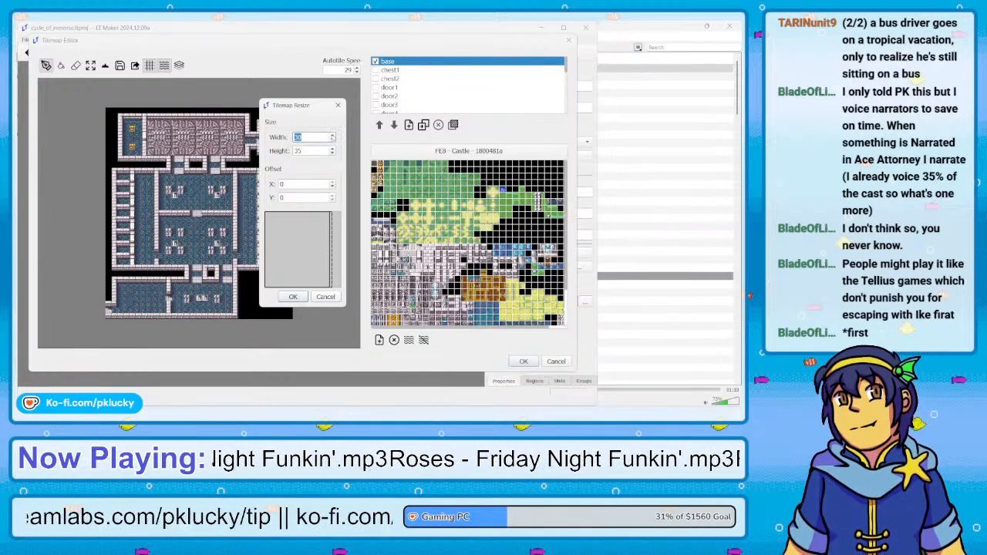
left_click(333, 136)
key("Tab")
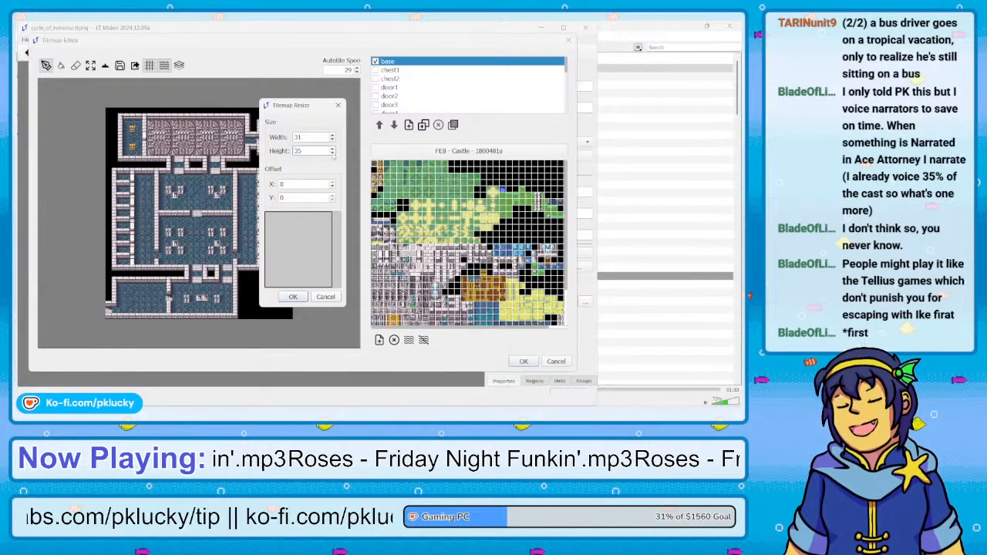
left_click(332, 154)
left_click(332, 154)
left_click(325, 297)
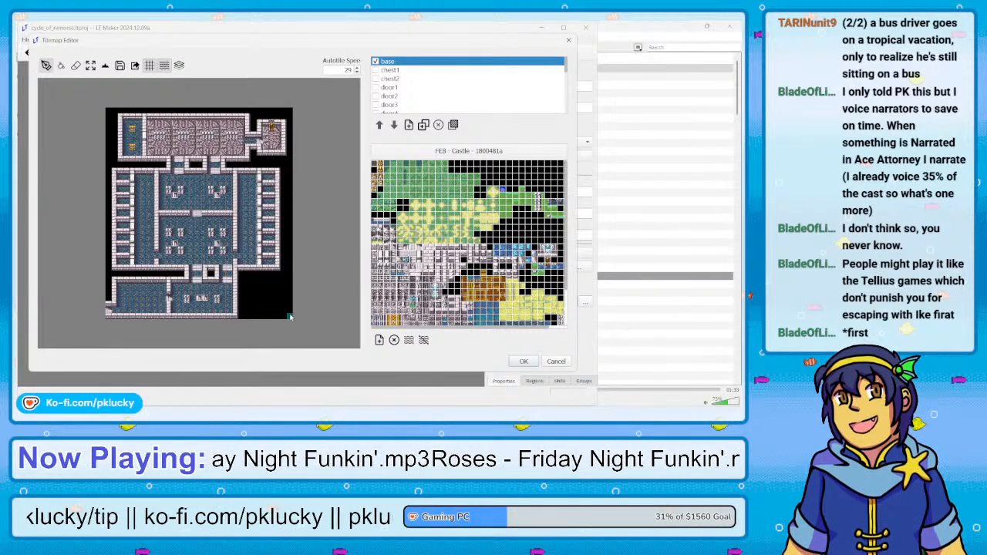
Shorten the castle's middle section by redrawing the lower rooms higher up, clear the leftover rooms beneath, and save the project
left_click_drag(290, 317, 103, 181)
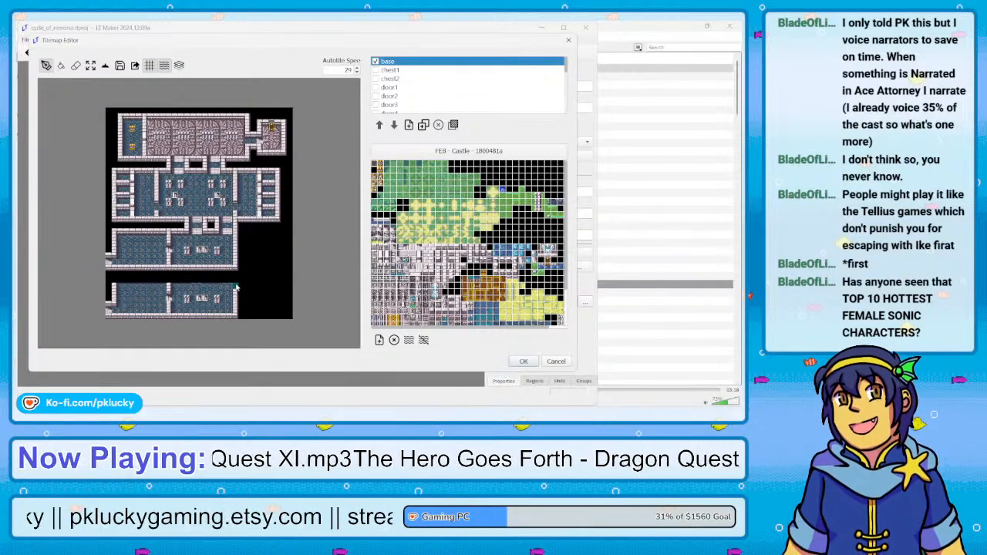
mouse_move(236, 288)
left_mouse_down()
mouse_move(112, 287)
mouse_move(240, 300)
mouse_move(108, 299)
mouse_move(244, 305)
mouse_move(108, 312)
mouse_move(236, 316)
left_mouse_up()
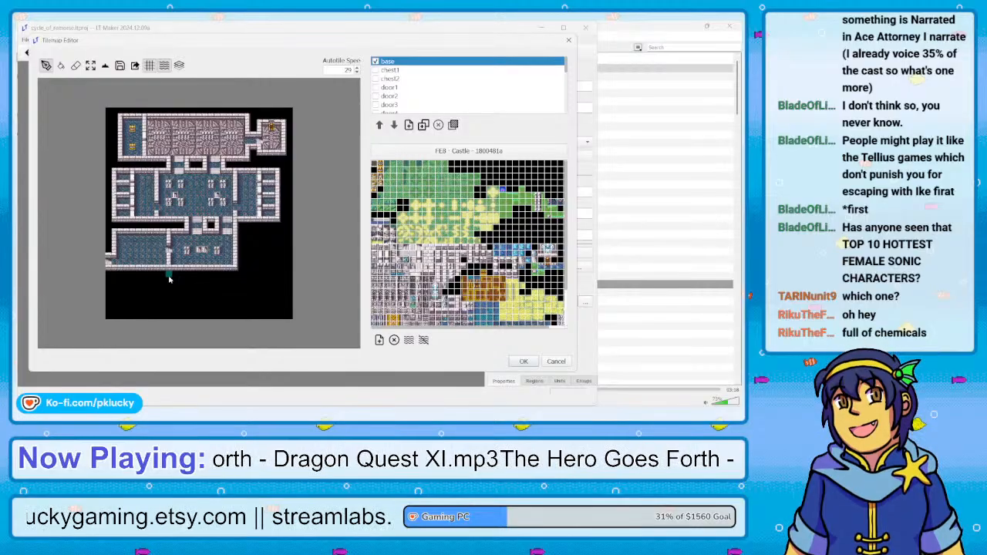
key("ctrl+s")
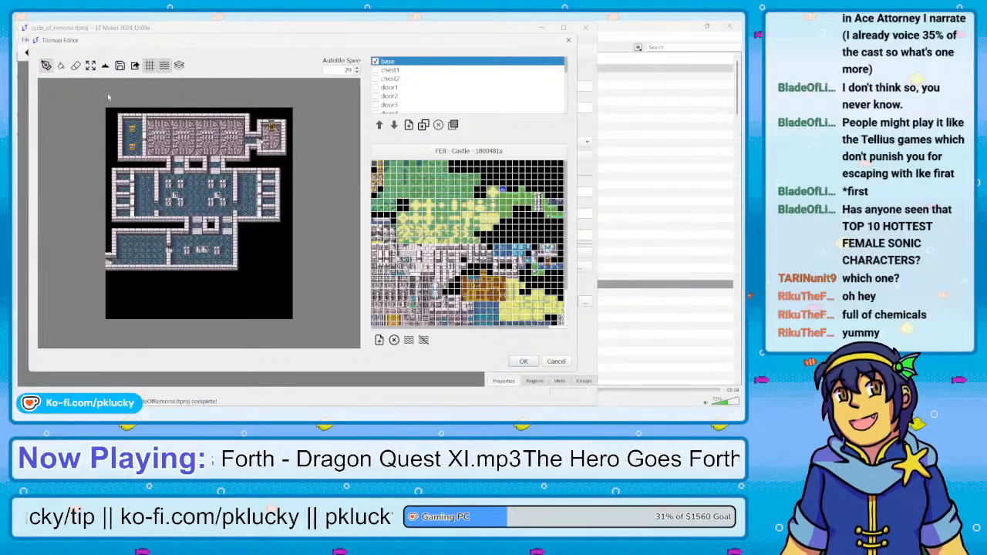
Resize the tilemap to a height of 28 to trim the empty rows below the castle
left_click(90, 65)
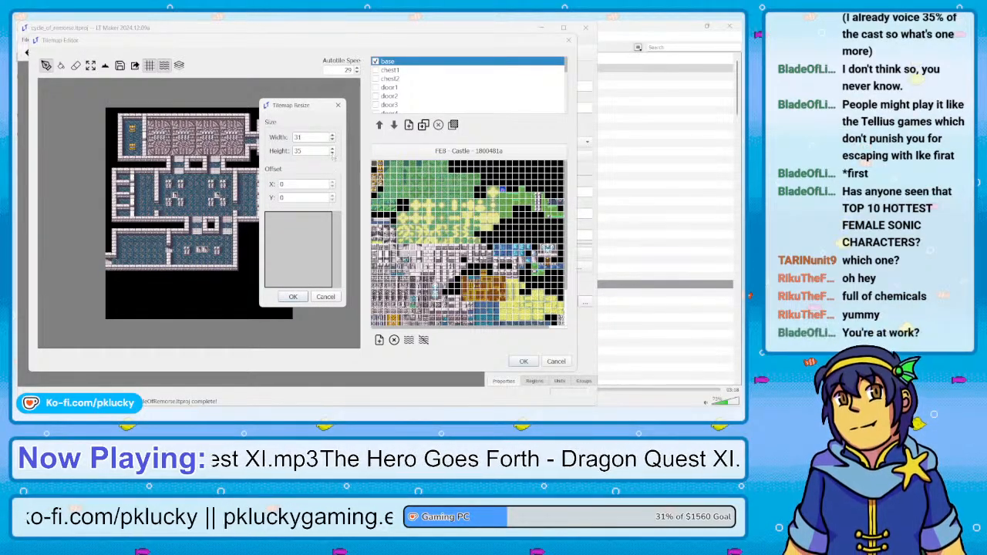
left_click(332, 153)
left_click(332, 154)
left_click(332, 153)
left_click(332, 154)
left_click(332, 154)
left_click(332, 154)
left_click(332, 153)
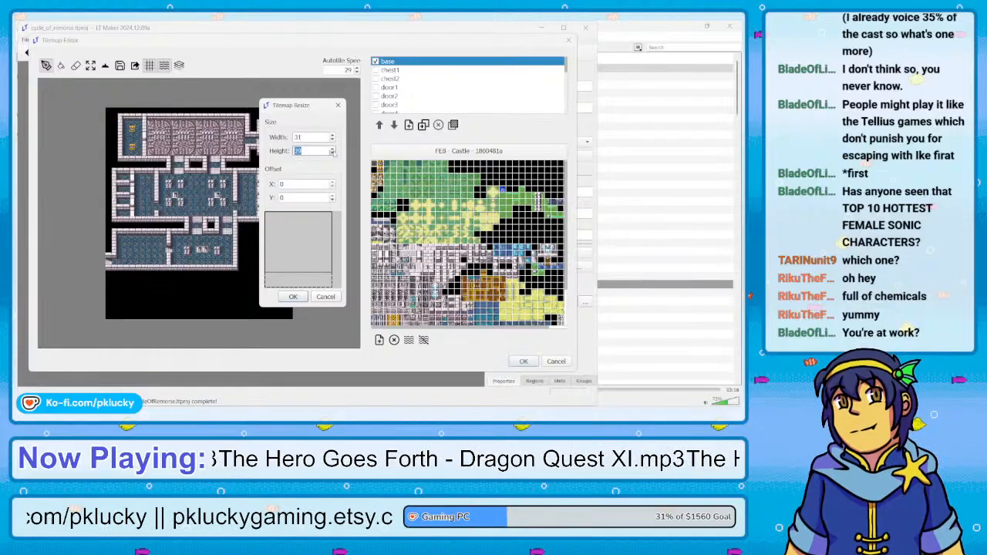
left_click(294, 297)
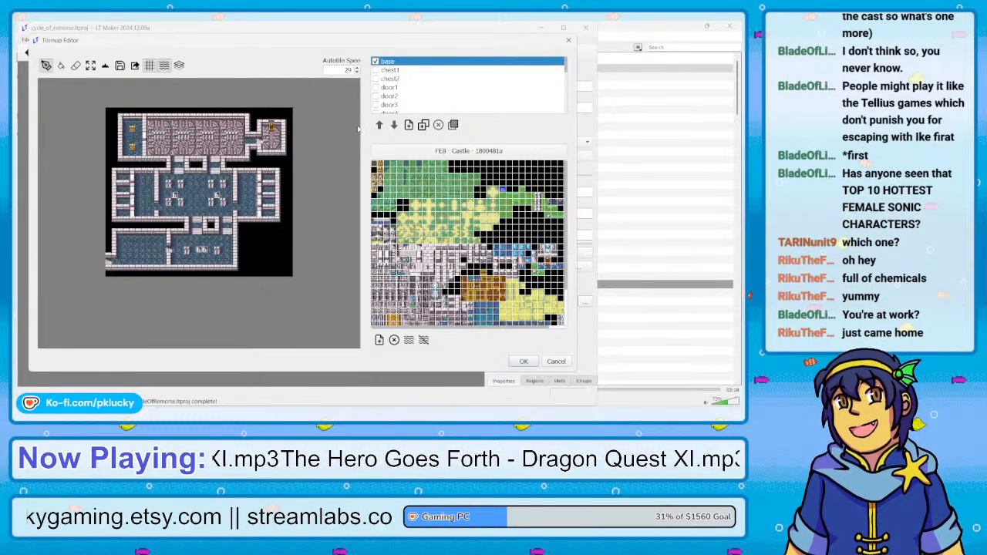
Look through the layer list and check the chest2 layer over the base map, then hide it
scroll(411, 88, "down", 5)
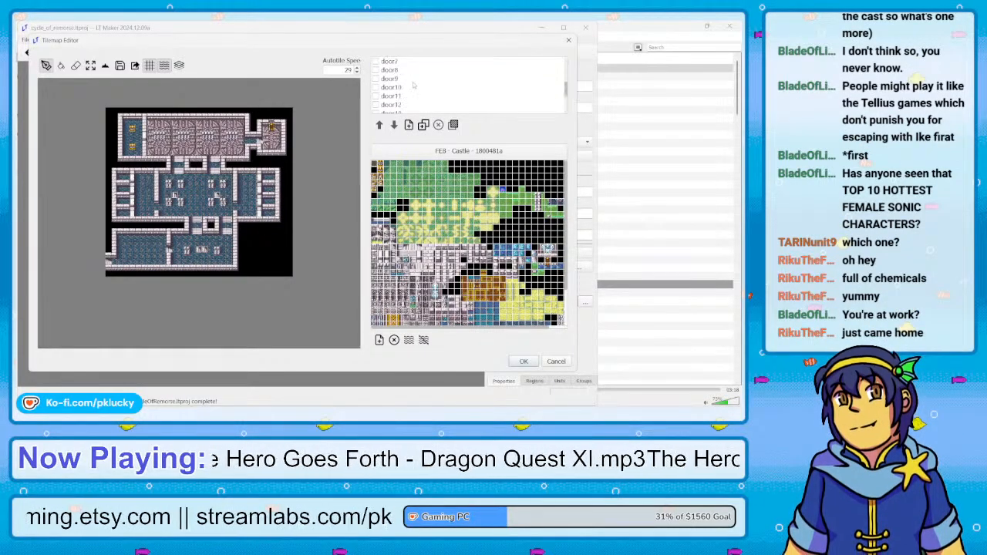
scroll(413, 86, "up", 5)
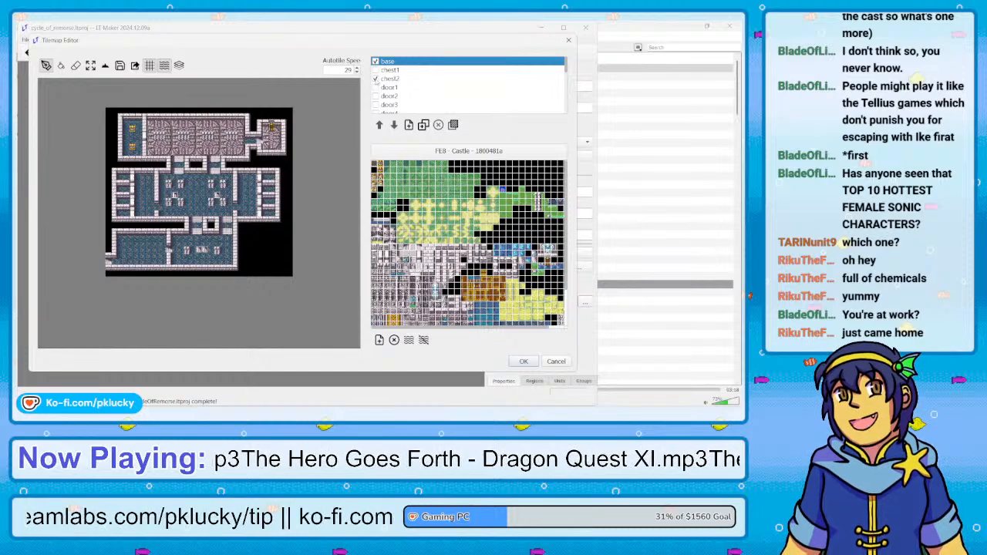
left_click(391, 80)
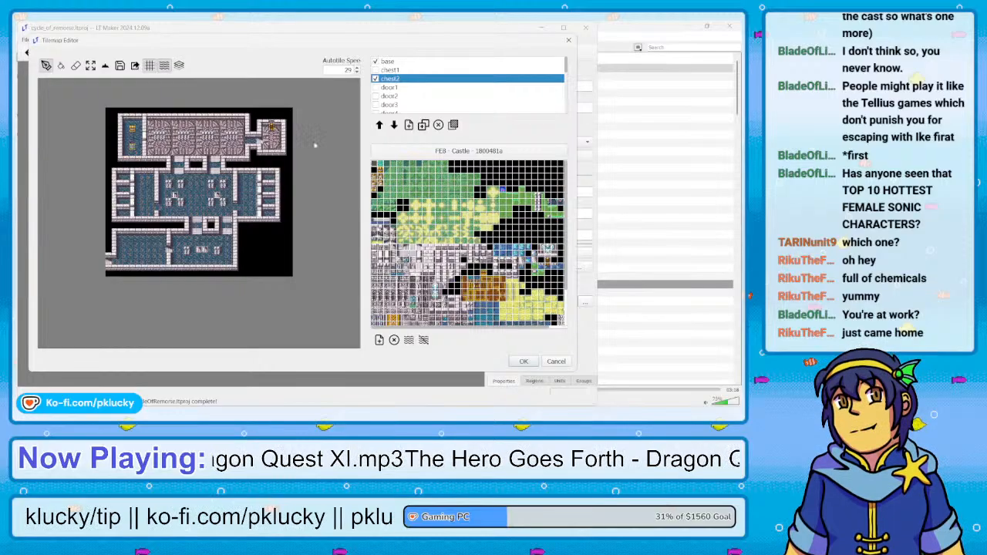
left_click(375, 79)
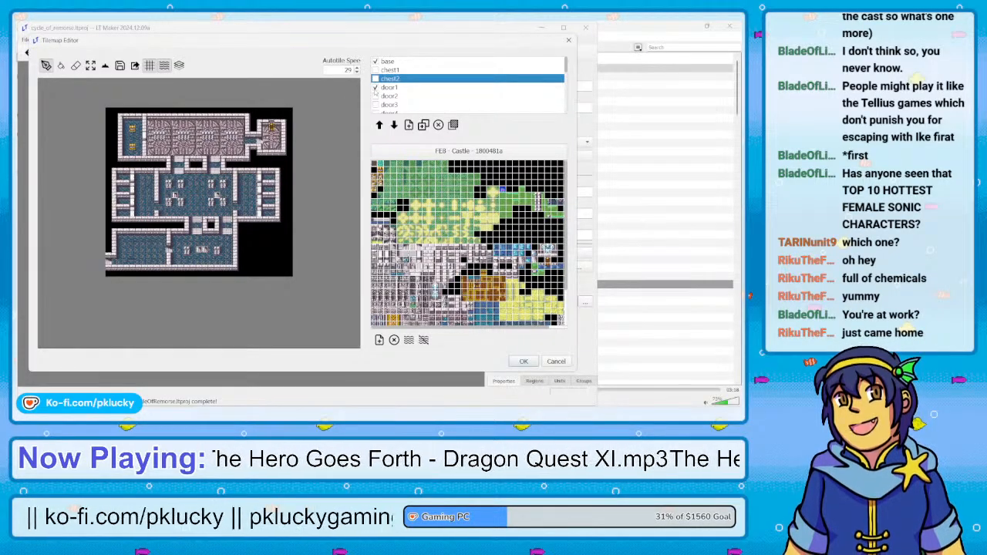
Isolate the door1 layer, erase its outdated door tiles near the lower rooms, and show the base layer again
left_click(375, 87)
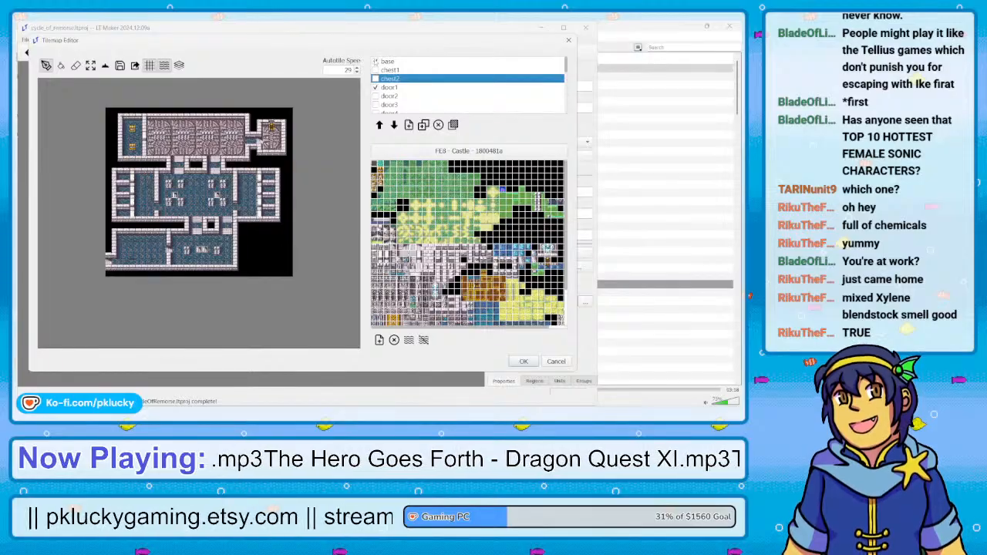
left_click(374, 61)
key("e")
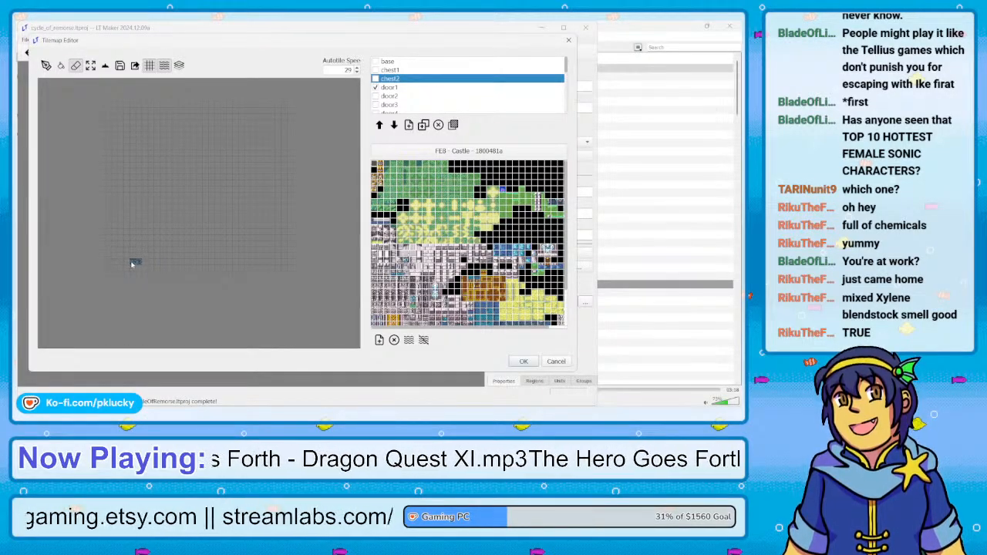
left_click(389, 87)
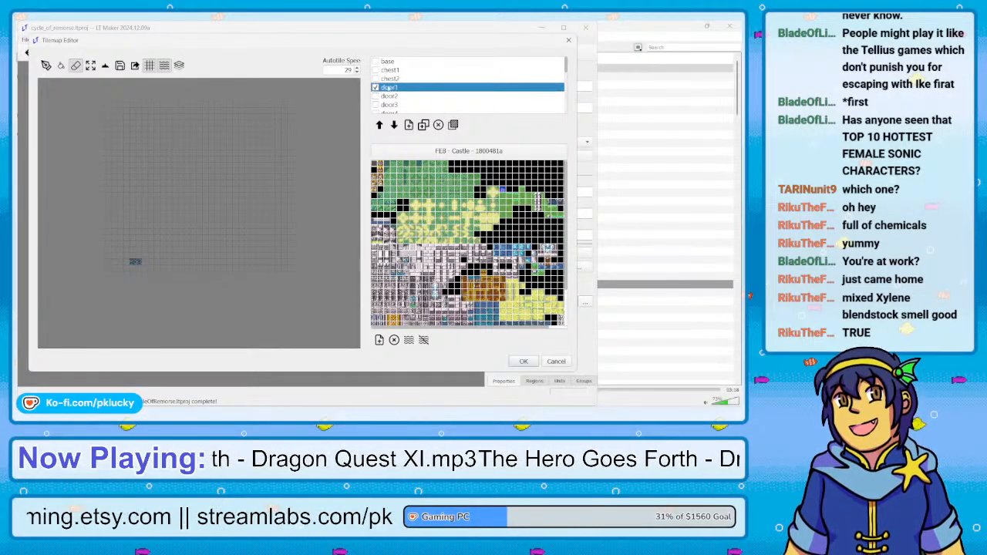
left_click(134, 263)
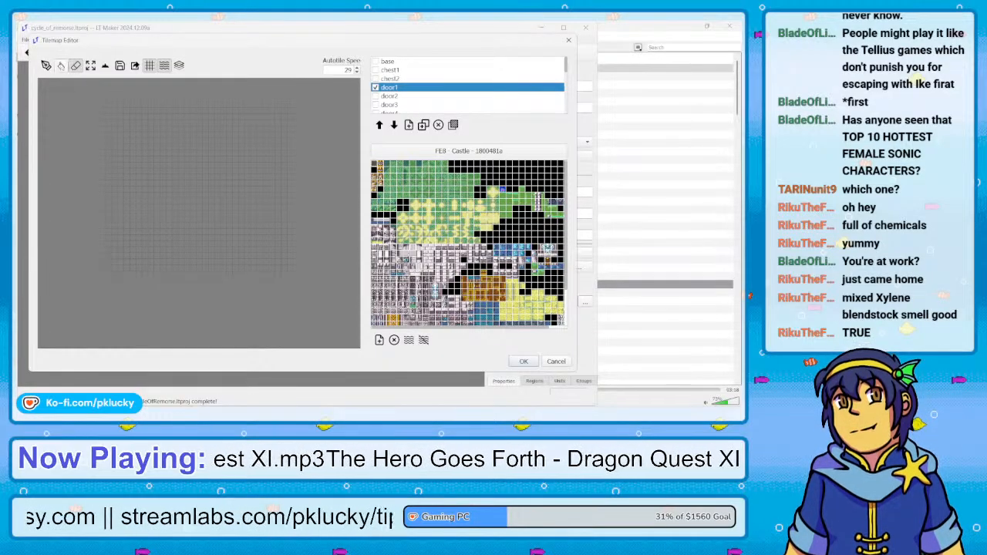
key("d")
left_click(376, 61)
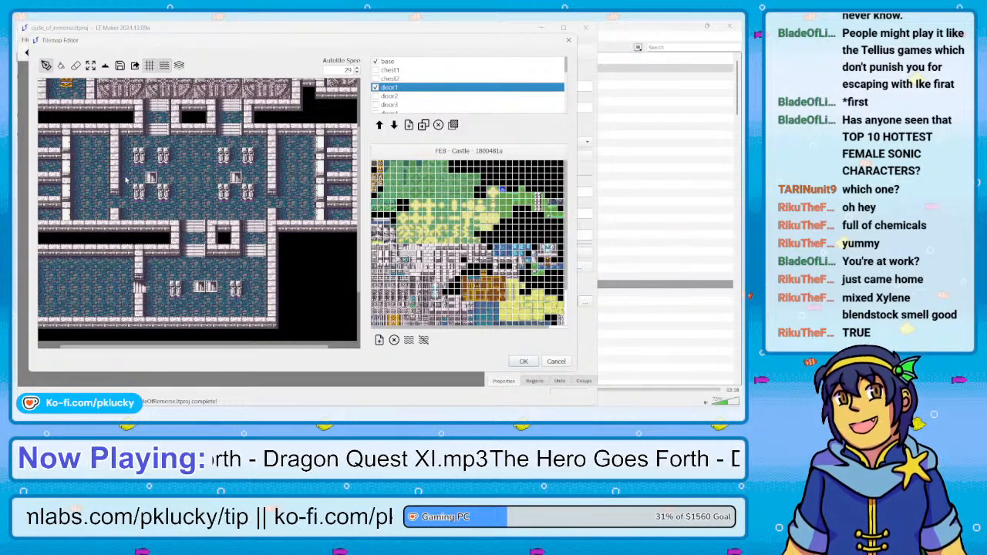
Paint Floor terrain on the door1 layer at the doorway of the uppermost western cell
scroll(113, 342, "left", 2)
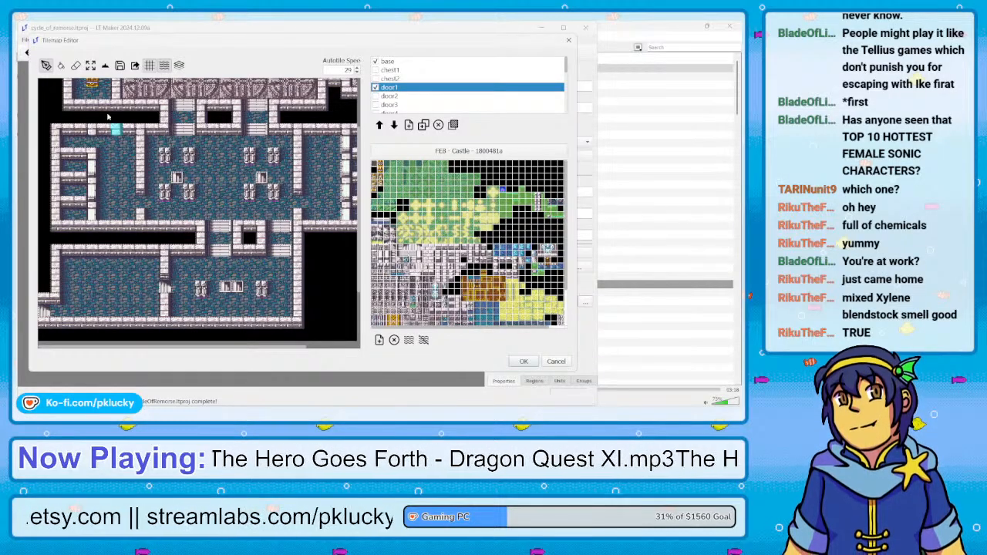
left_click(105, 65)
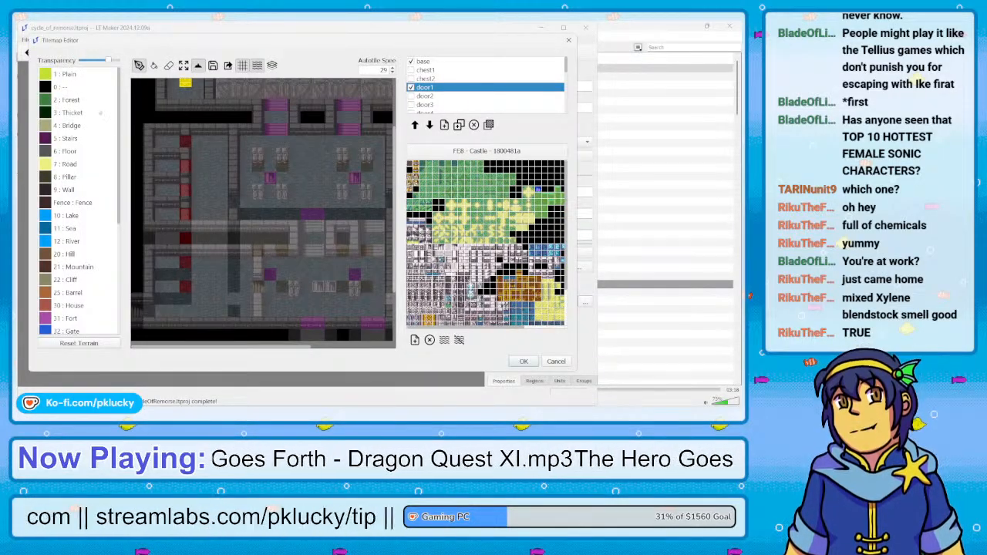
right_click(164, 141)
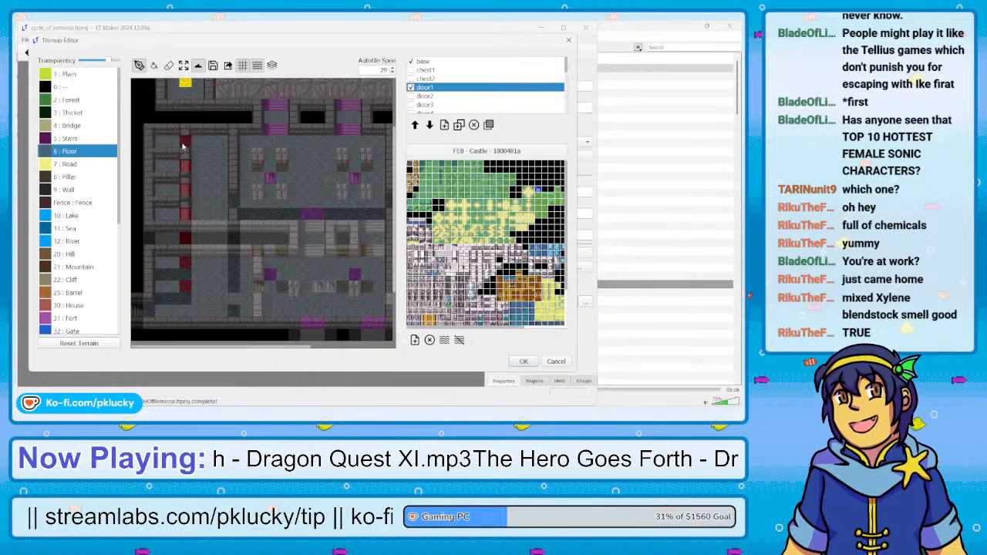
left_click(185, 143)
left_click(197, 65)
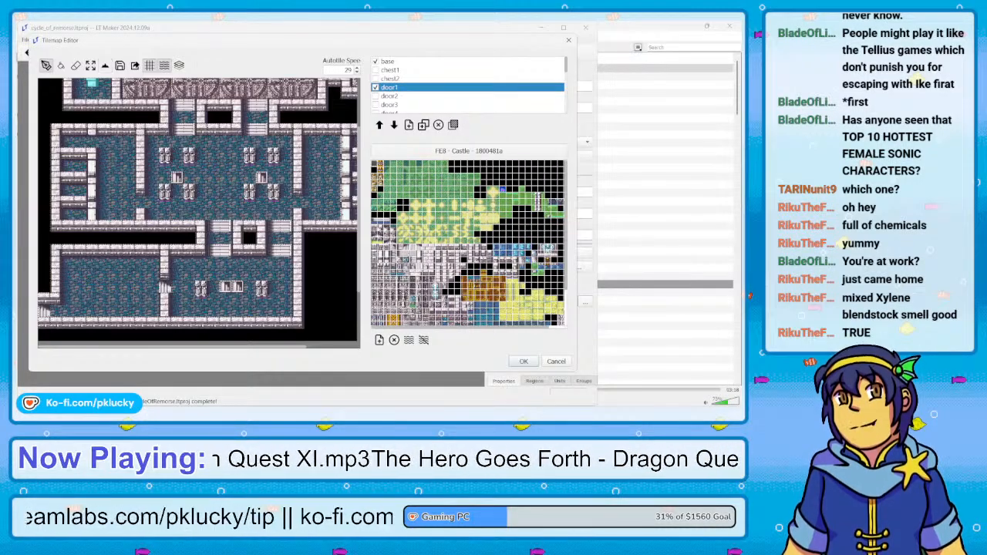
Hide the door1 layer and make door2 the visible, active layer with the eraser ready
left_click(375, 87)
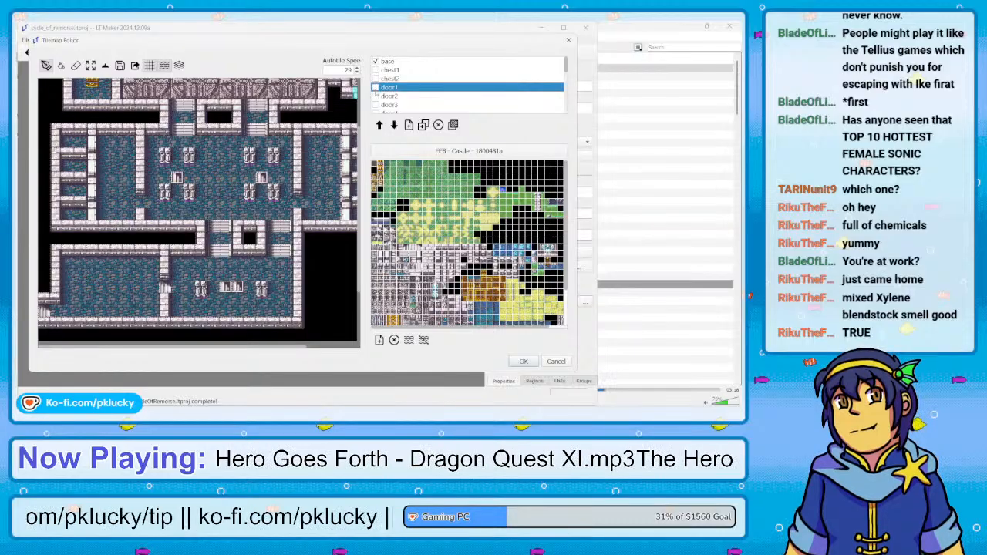
left_click(374, 95)
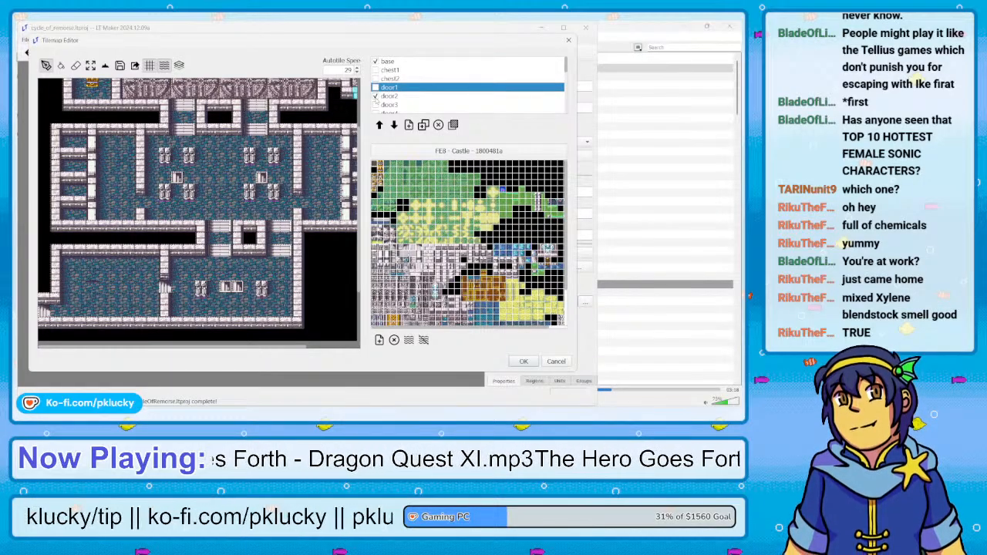
left_click(75, 65)
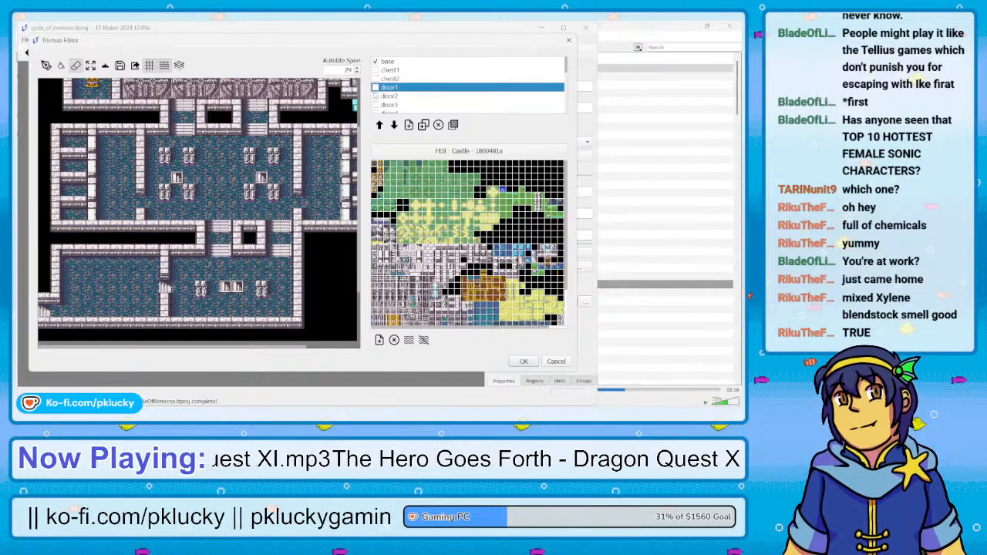
left_click(375, 95)
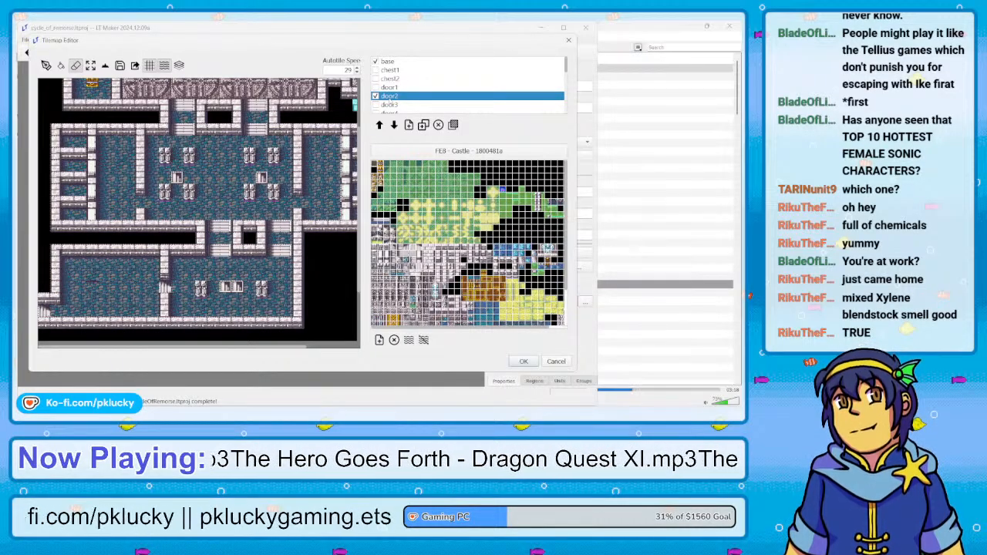
Isolate the door2 layer, erase its outdated door tiles, and show the base layer again with the brush ready
left_click(375, 61)
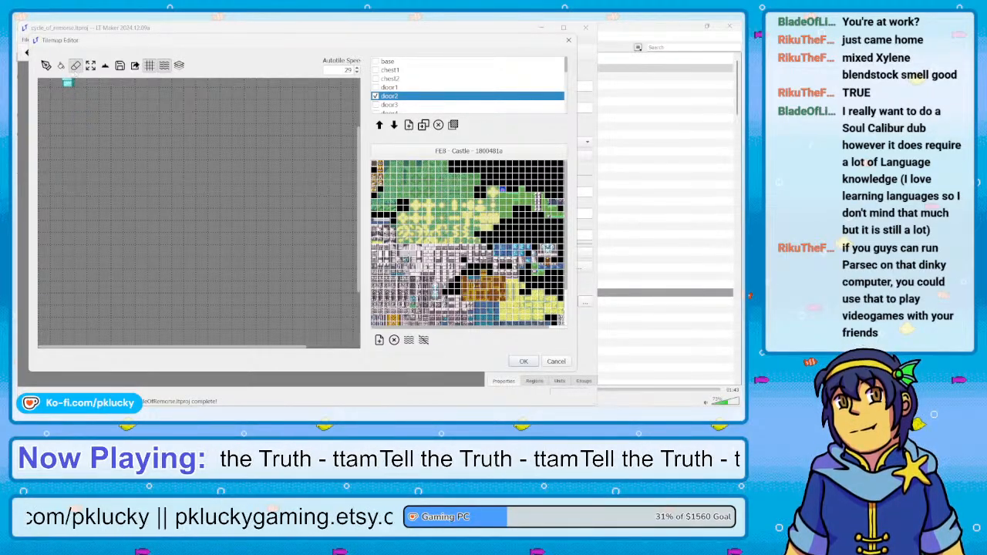
left_click(46, 65)
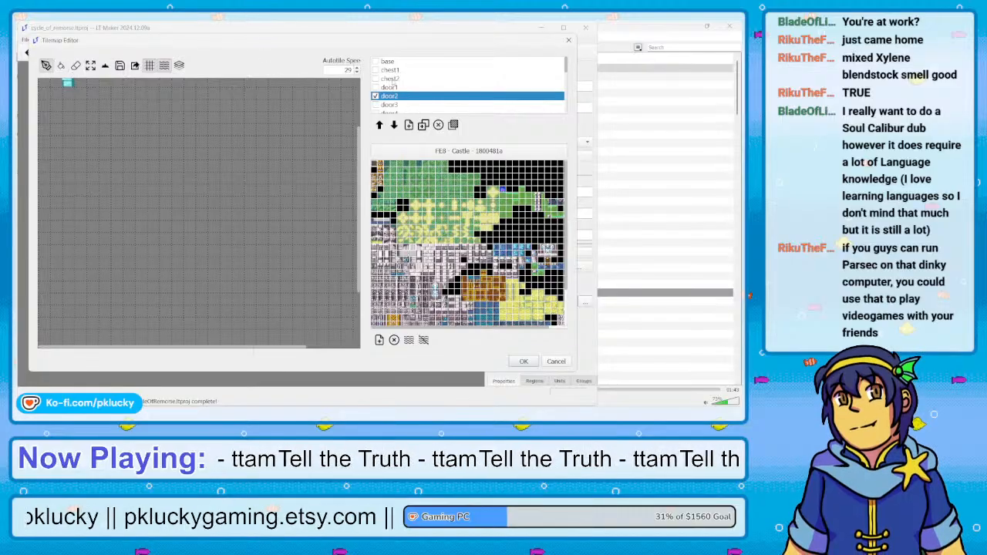
left_click_drag(373, 61, 395, 79)
scroll(396, 81, "up", 5)
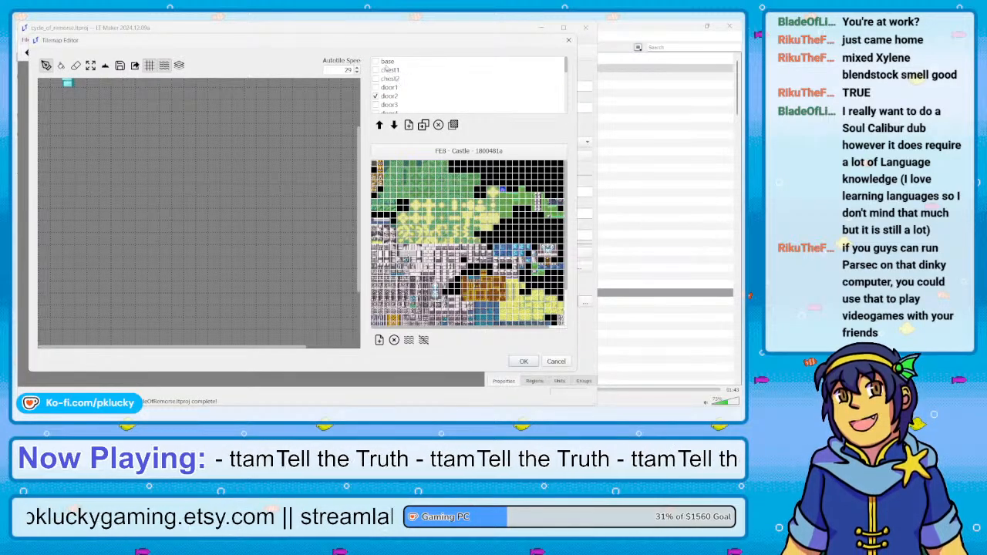
left_click(376, 61)
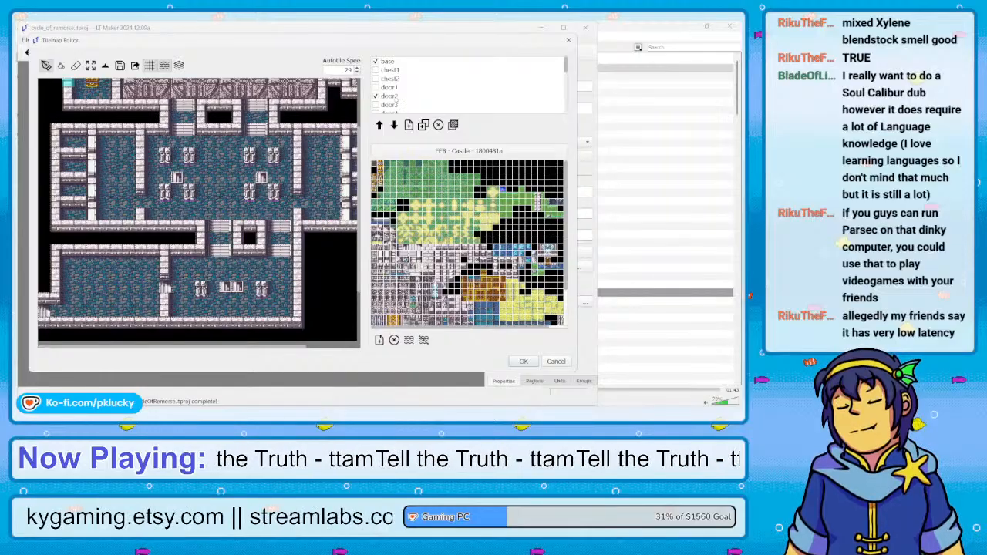
Paint an open doorway with Floor terrain on the door2 layer at the second western cell
left_click(391, 96)
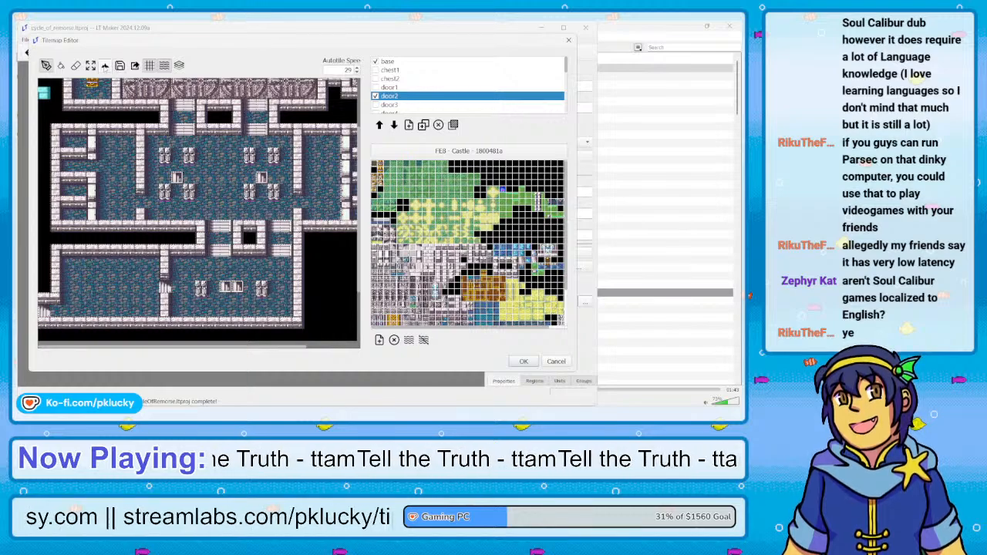
left_click(105, 65)
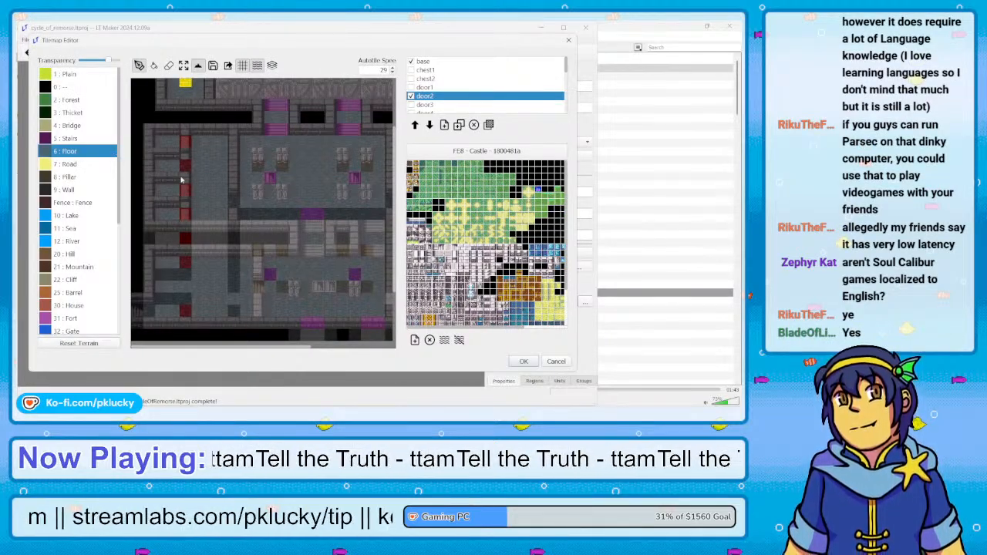
left_click(197, 65)
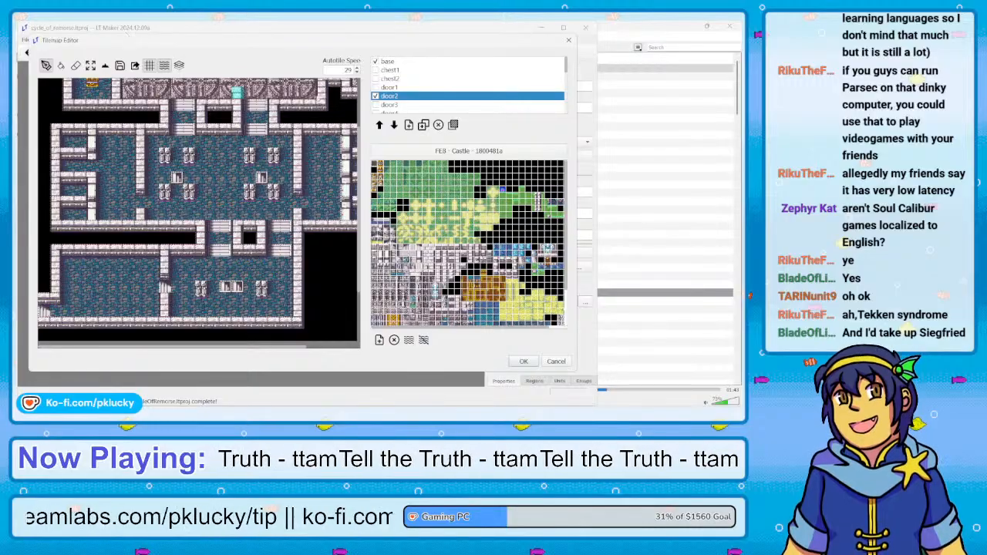
Switch visibility from door2 to door3 and paint the third western cell's doorway there with Floor terrain
left_click(374, 96)
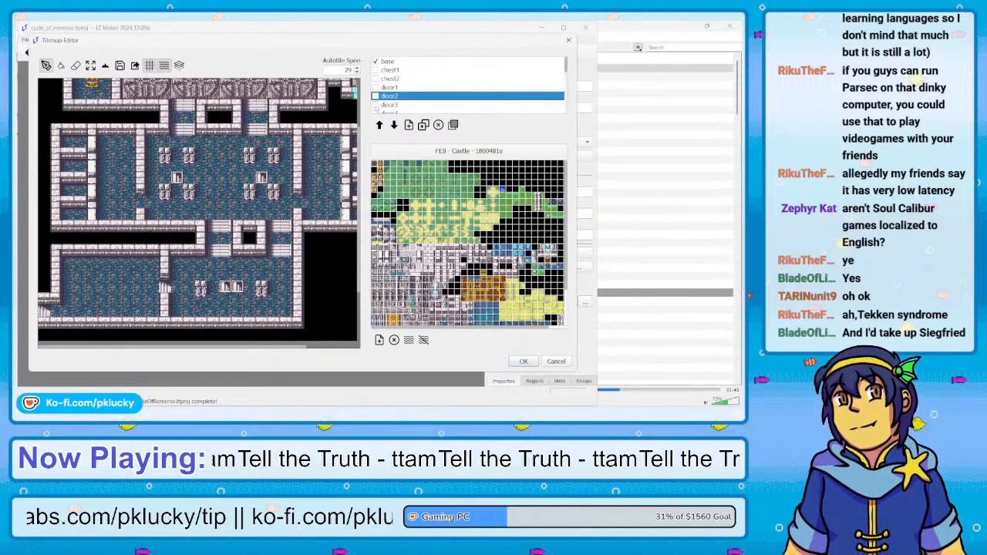
left_click(375, 104)
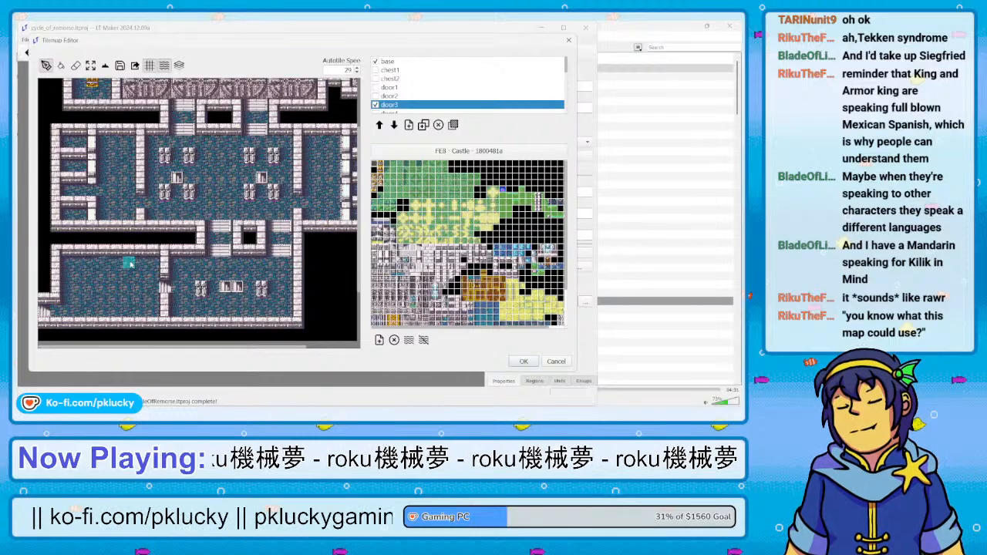
key("Return")
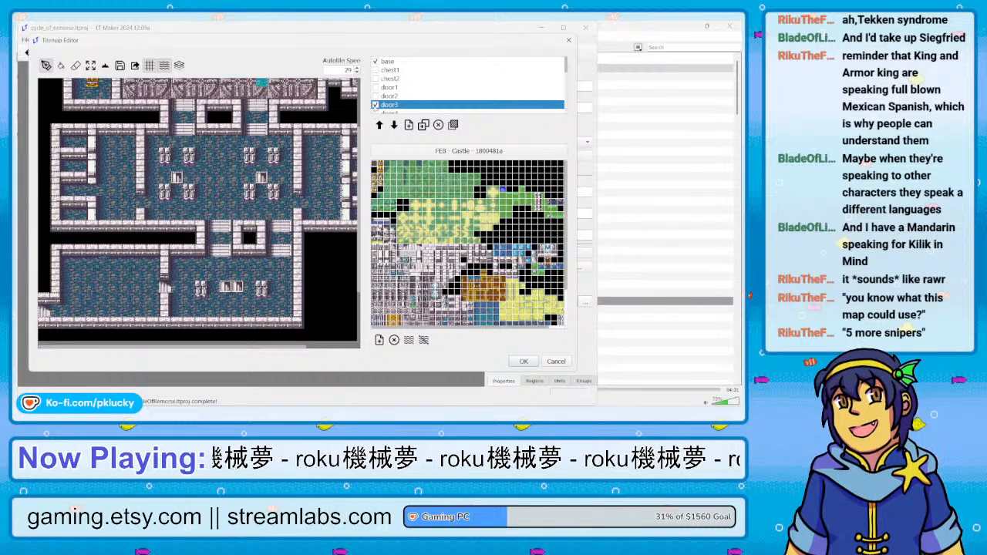
left_click(376, 105)
left_click(375, 105)
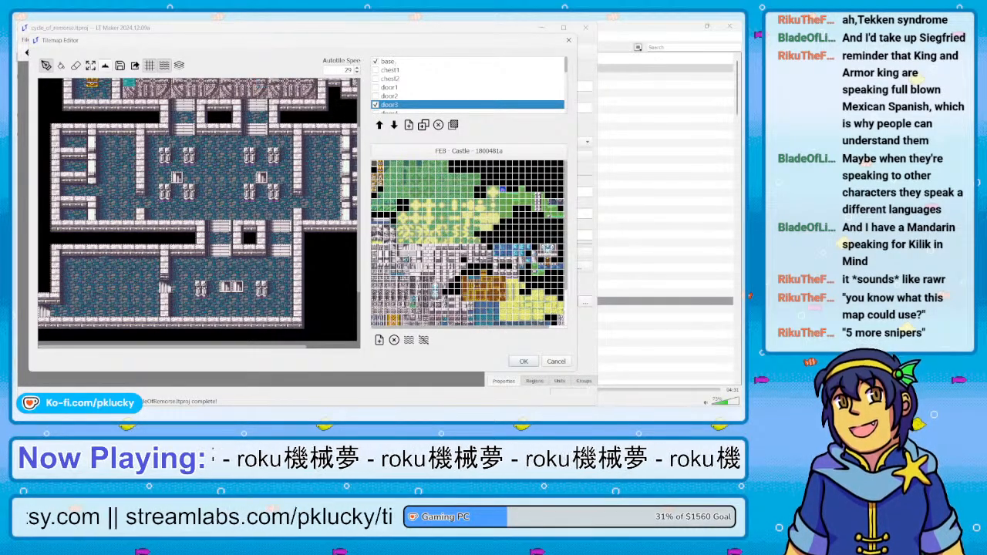
left_click(105, 65)
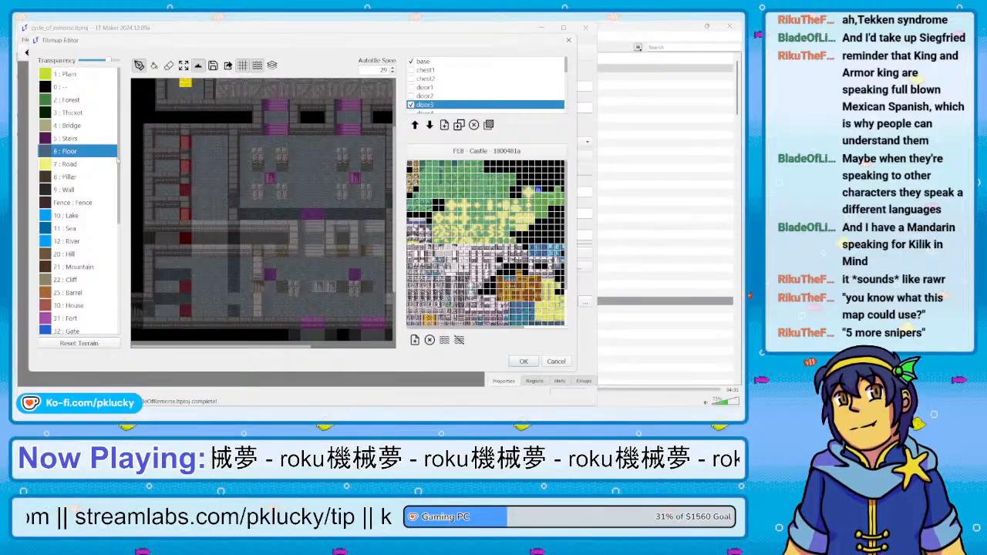
left_click(196, 67)
Hide the door3 layer and make door4 the visible, active layer
left_click(375, 104)
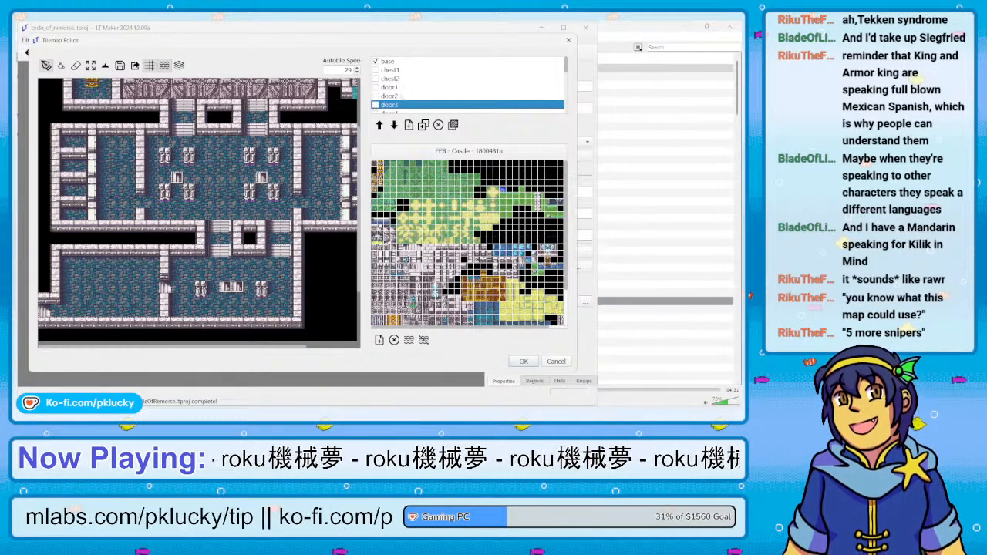
scroll(401, 96, "down", 2)
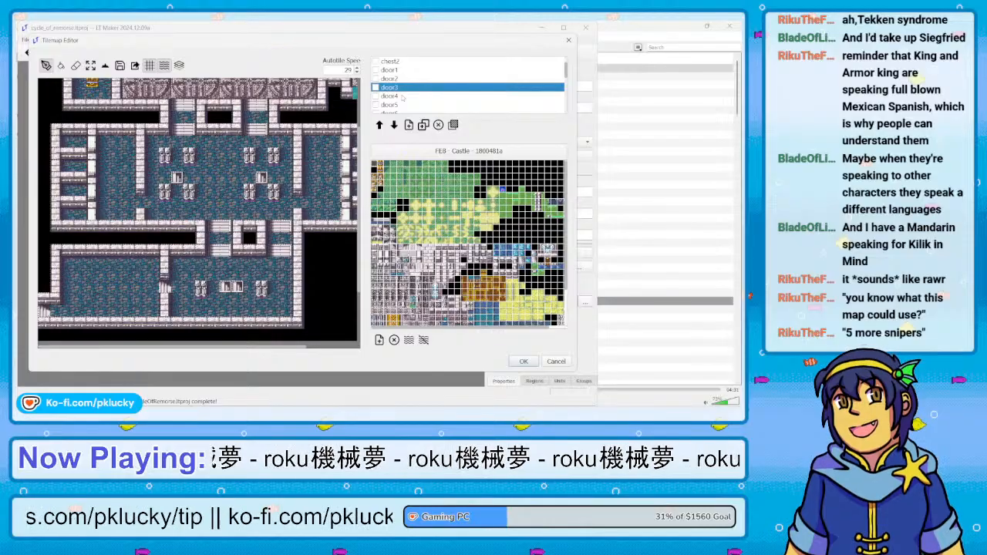
left_click(375, 96)
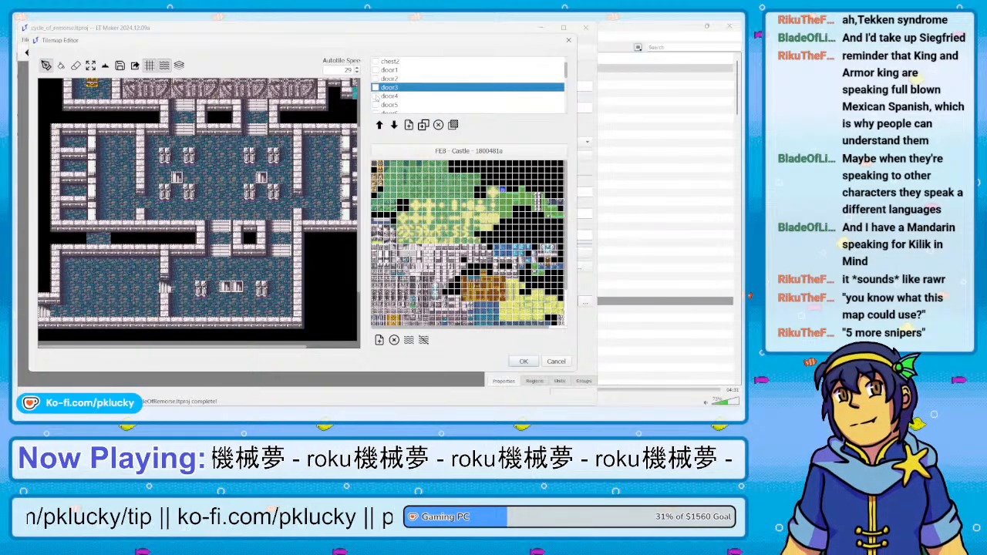
left_click(388, 97)
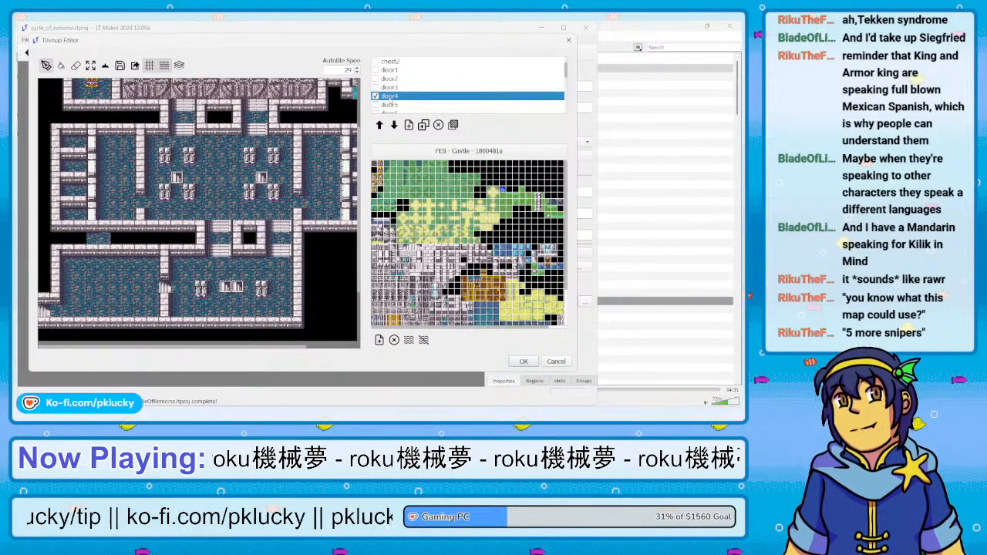
Compare door4 with door3, erase door4's outdated tiles below the western cells, and leave door3 hidden
left_click(375, 88)
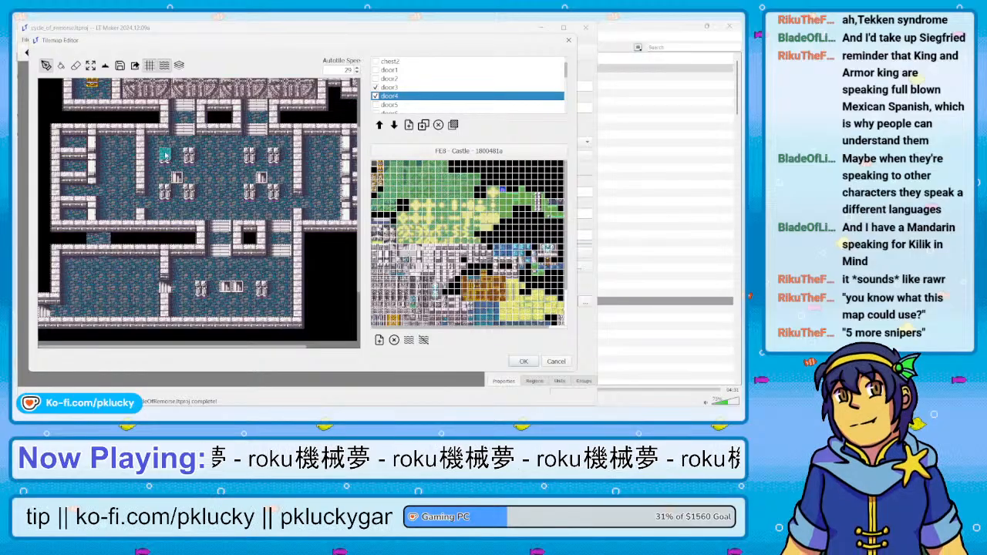
left_click(165, 65)
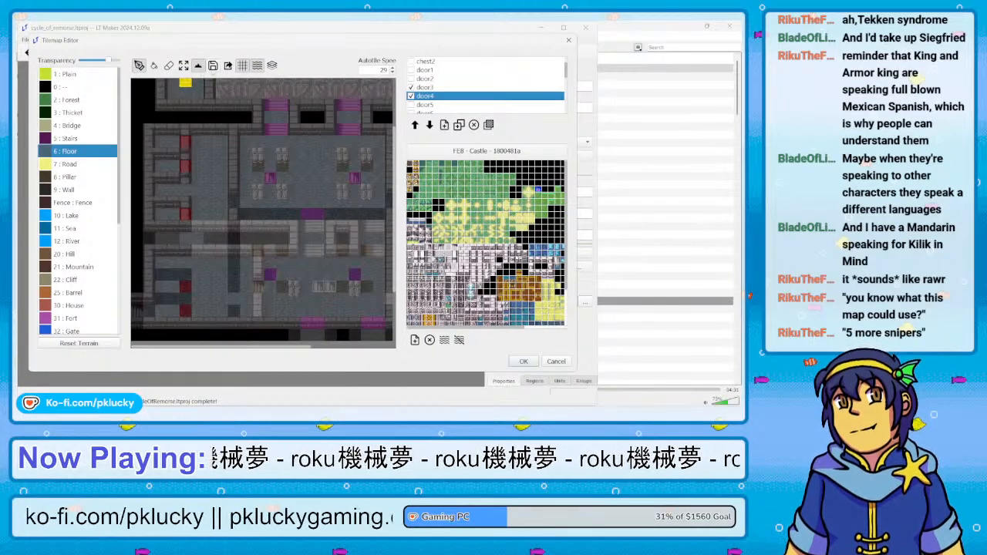
left_click(198, 64)
left_click(76, 65)
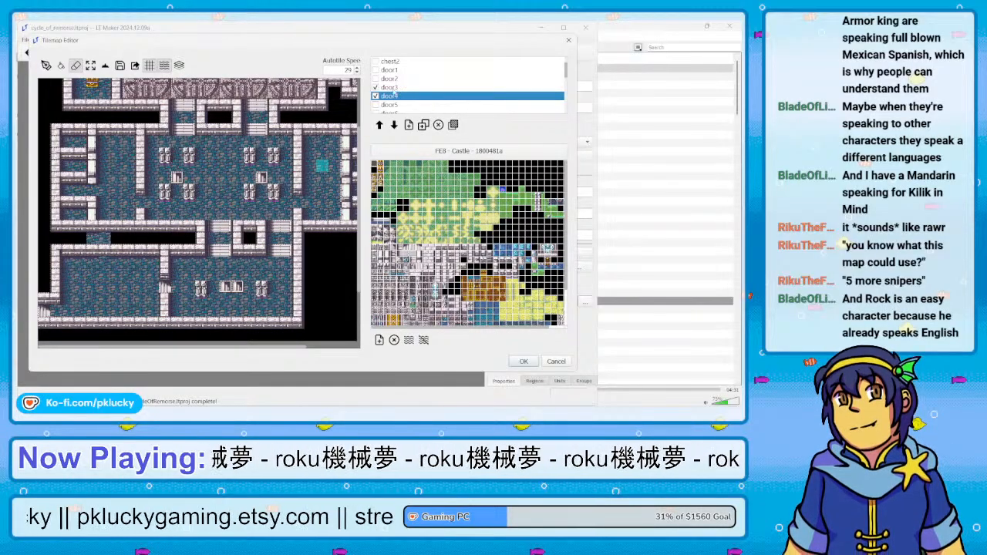
left_click(428, 88)
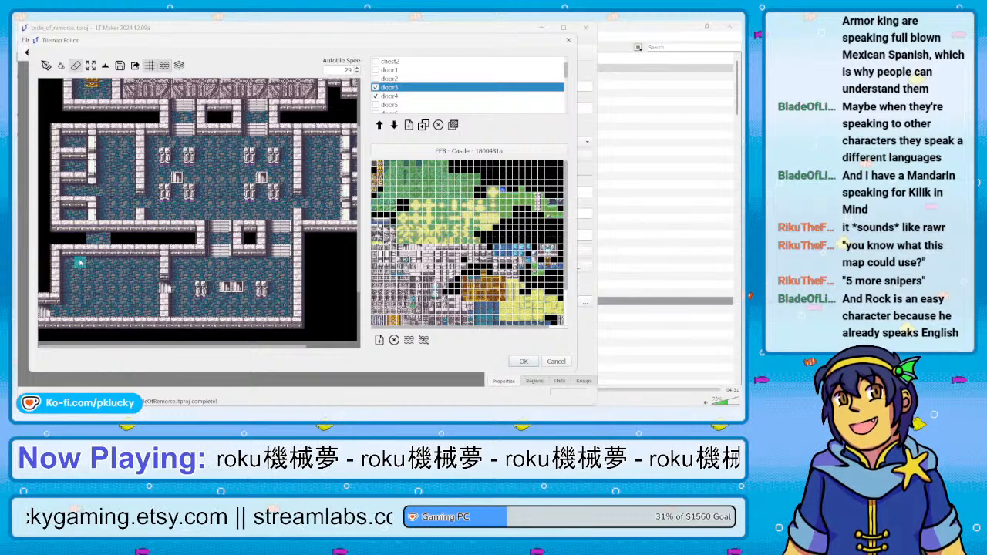
left_click(398, 95)
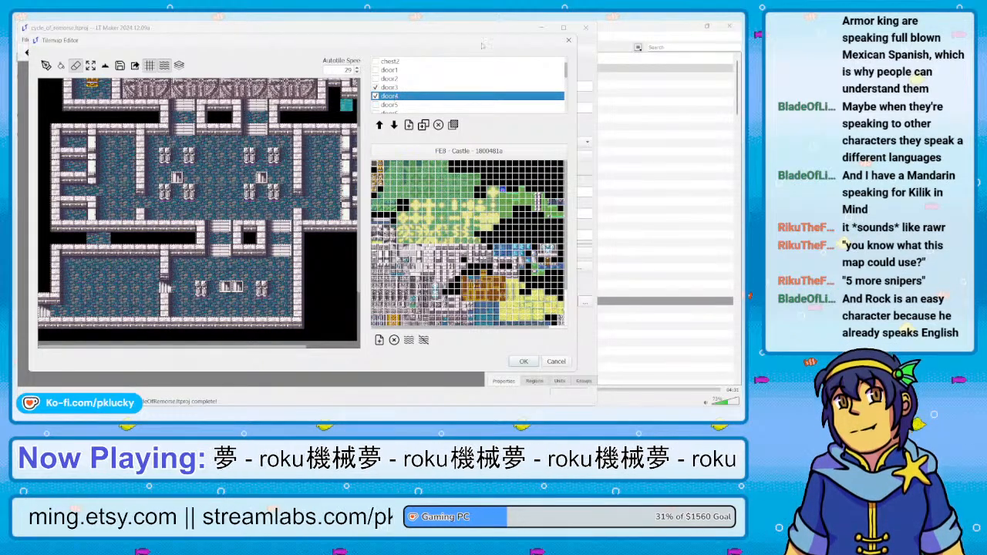
left_click(376, 87)
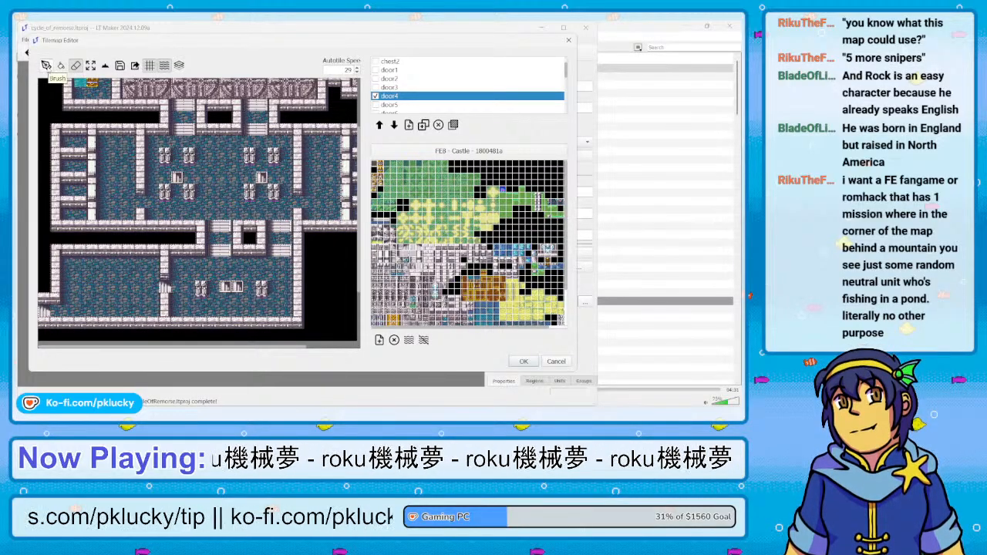
Paint an open doorway with Floor terrain on the door4 layer at the lowest western cell
left_click(47, 66)
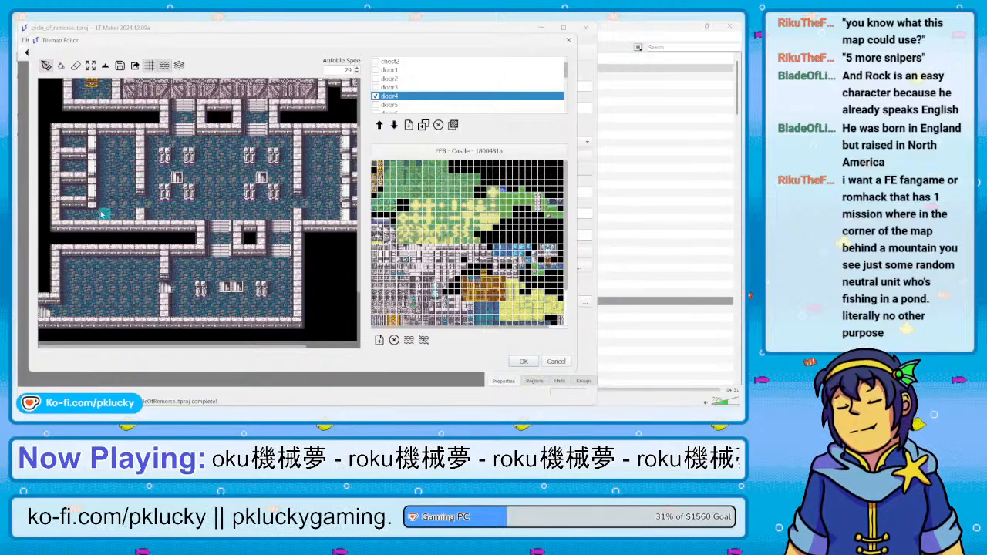
left_click(105, 65)
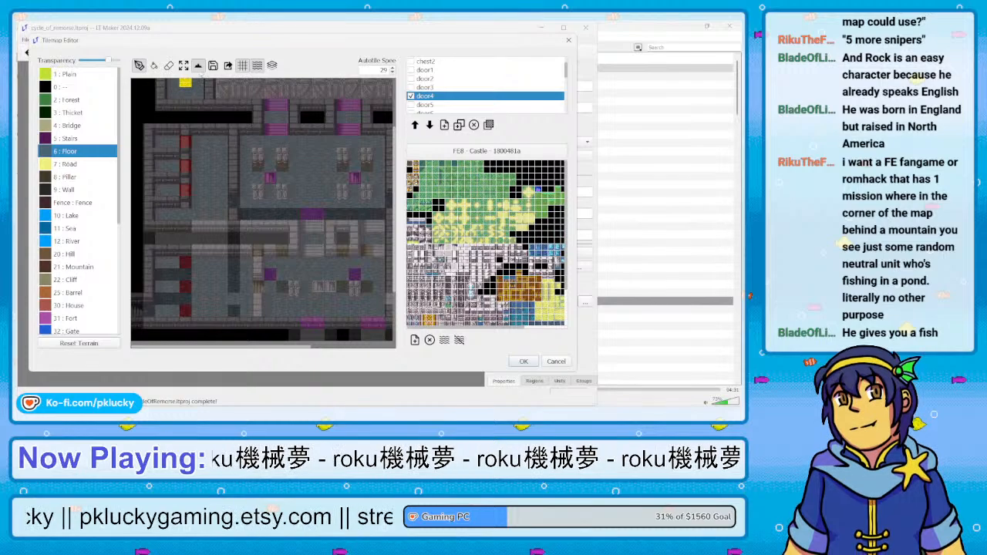
left_click(198, 66)
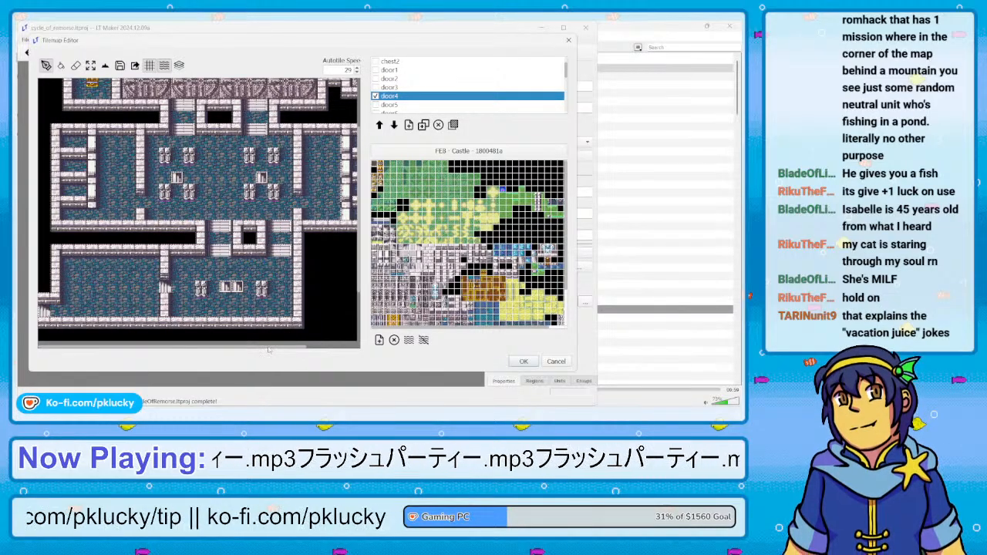
Hide door4, make door5 the visible, active layer, and erase its outdated door tiles
left_click_drag(269, 349, 341, 352)
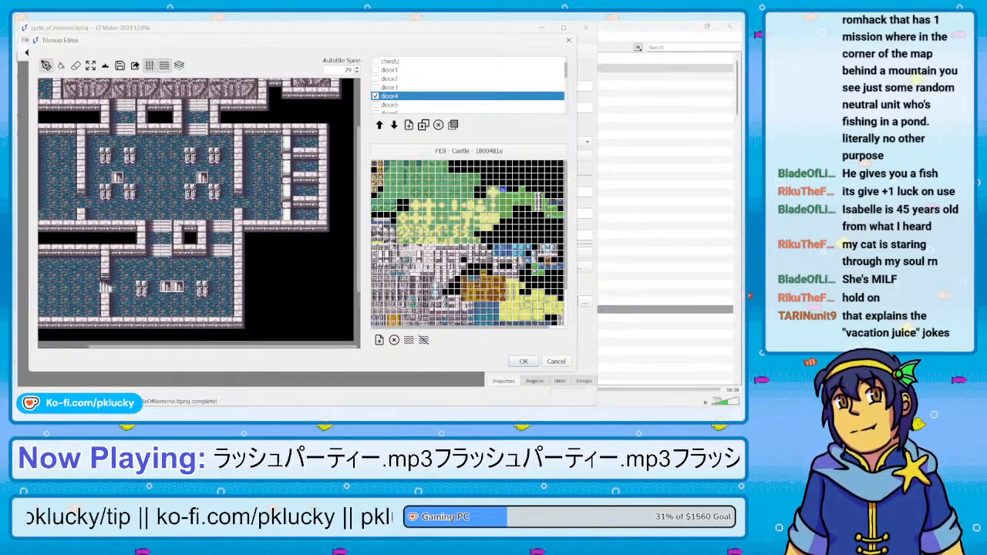
left_click(376, 97)
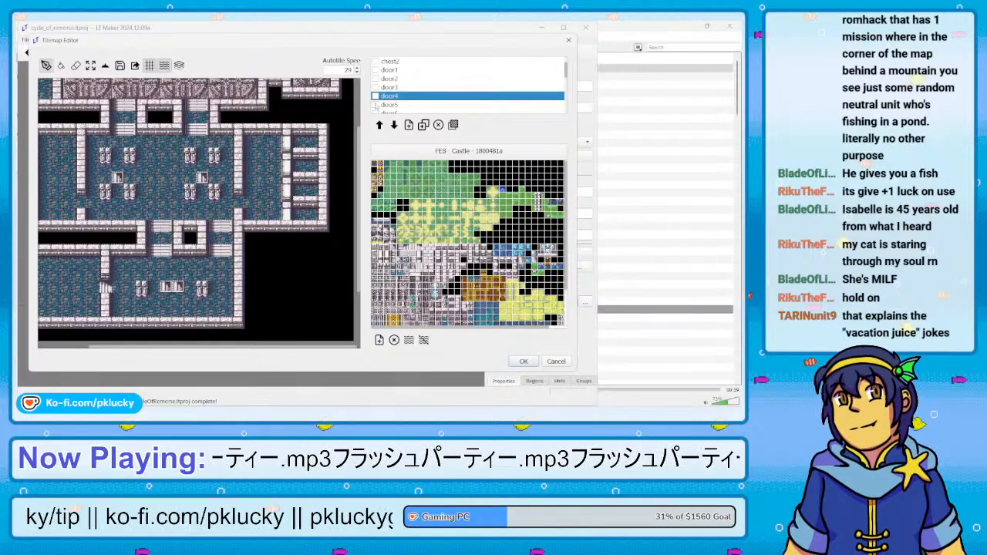
left_click(375, 105)
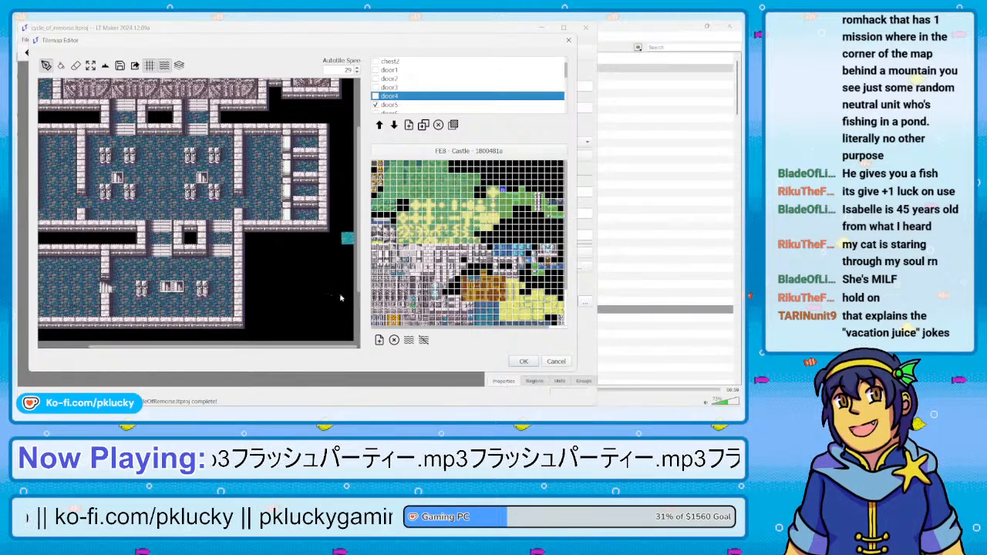
left_click(384, 107)
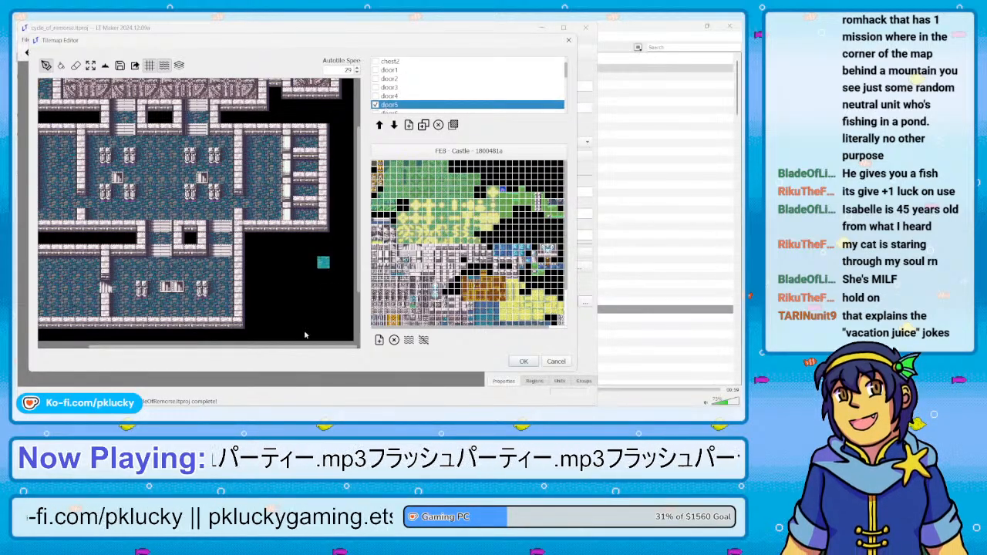
left_click_drag(301, 348, 252, 349)
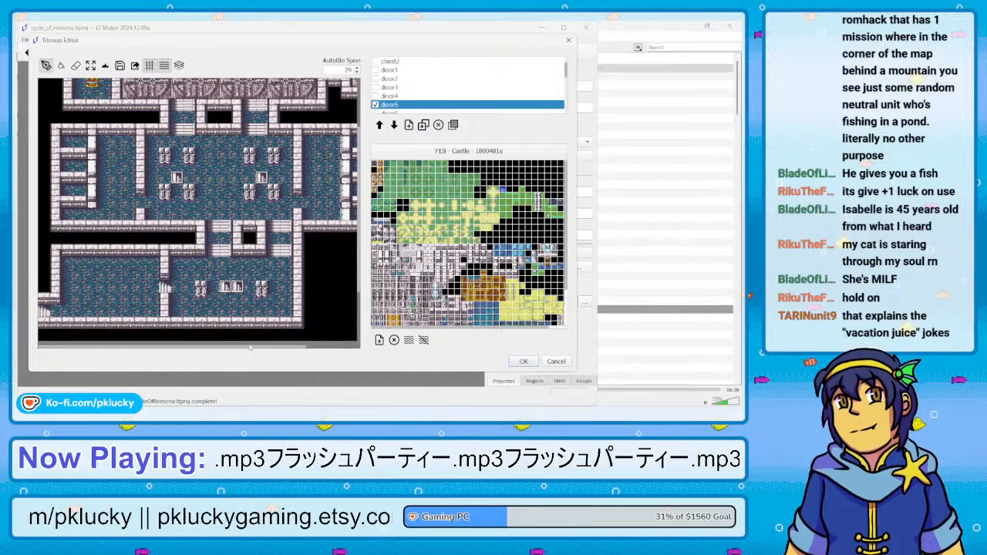
left_click(76, 65)
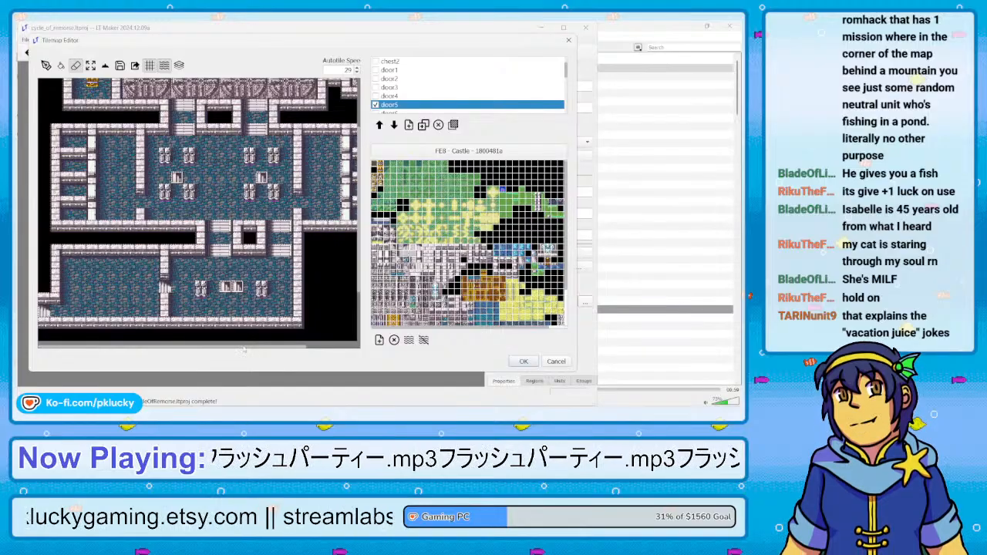
left_click_drag(245, 349, 302, 349)
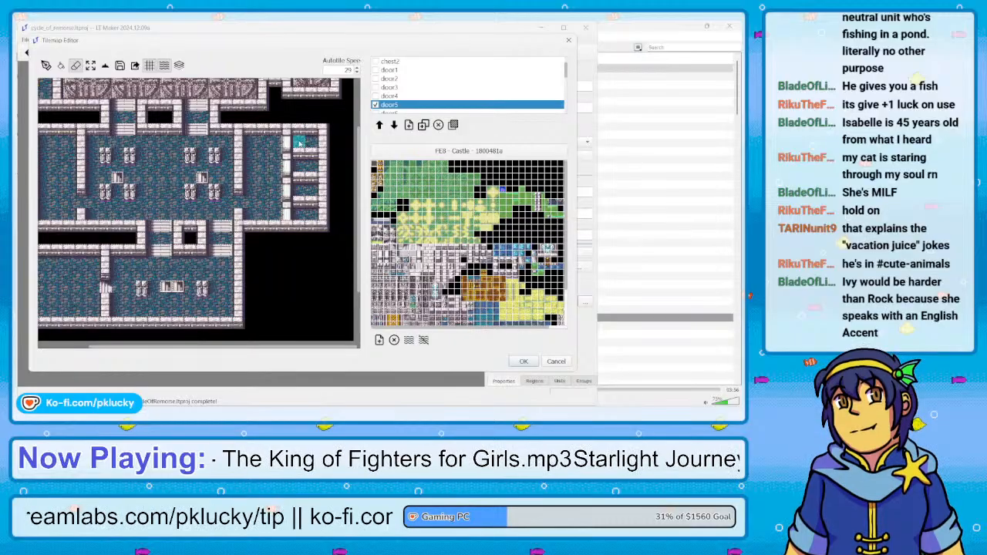
Paint an open doorway with Floor terrain on the door5 layer at the uppermost eastern cell
left_click(45, 65)
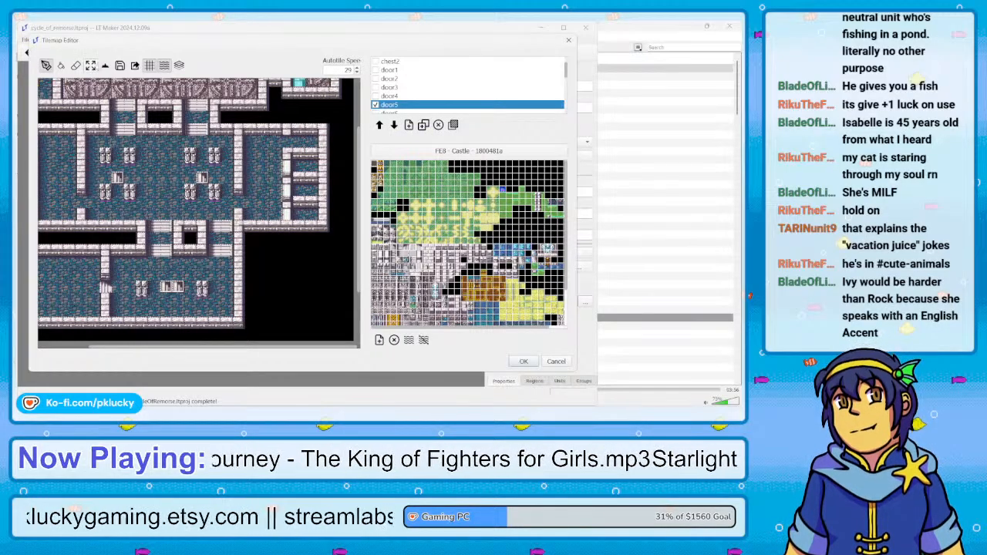
left_click(105, 65)
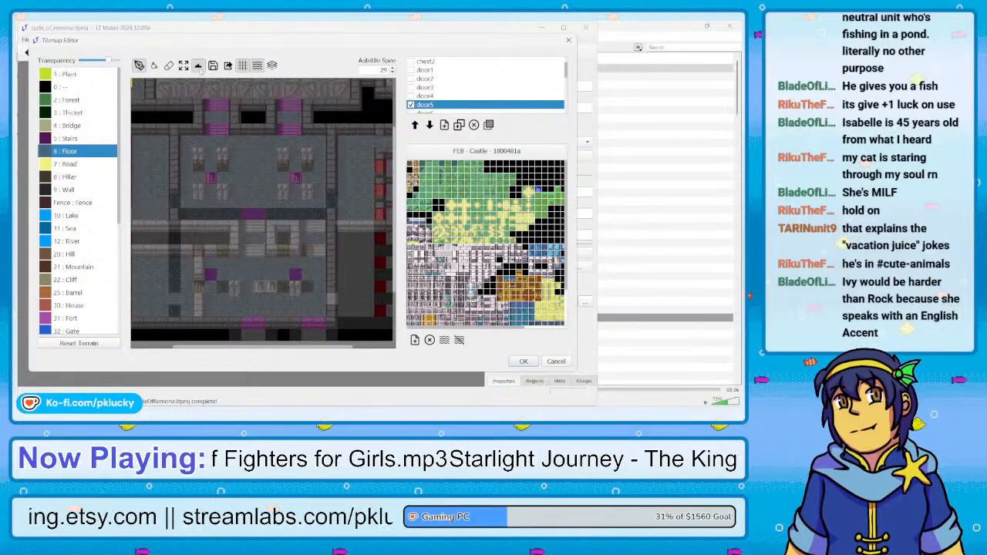
left_click(199, 66)
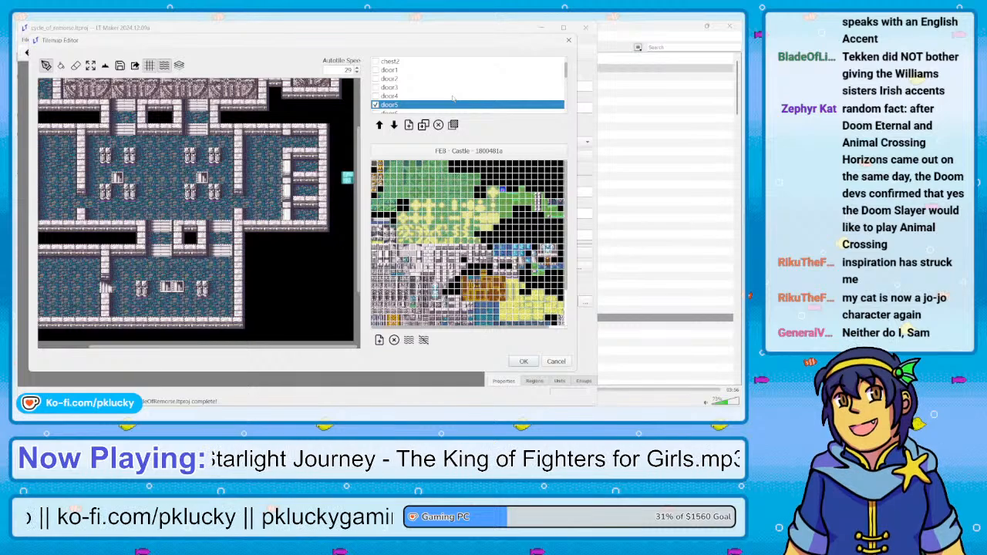
Hide door5, make door6 the visible, active layer with the eraser ready, and check the terrain around the western cells
scroll(453, 98, "down", 1)
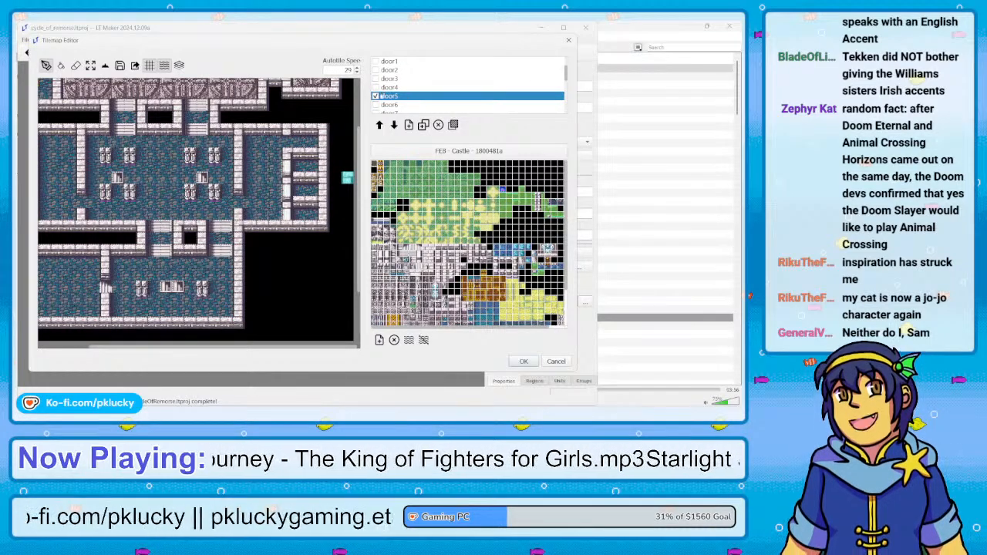
left_click(375, 104)
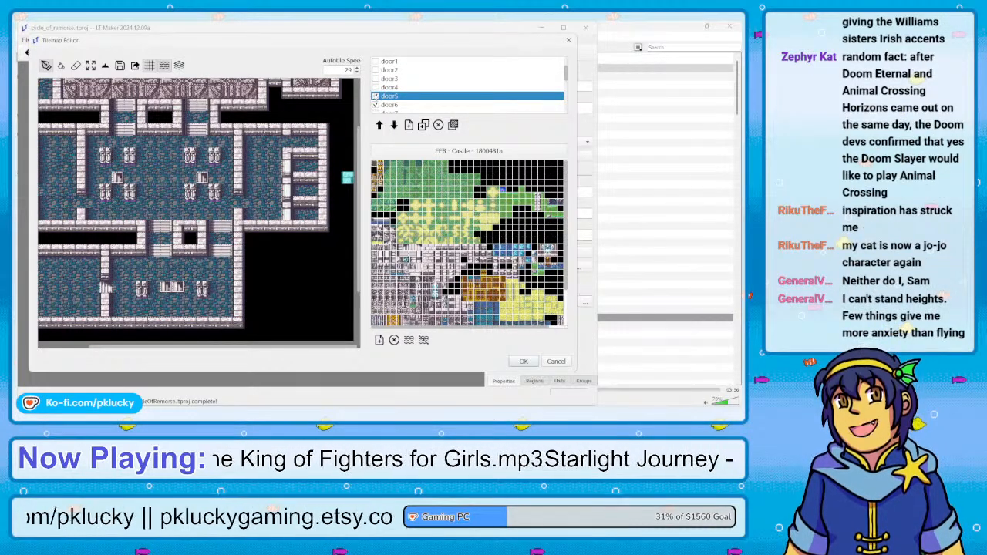
left_click(375, 96)
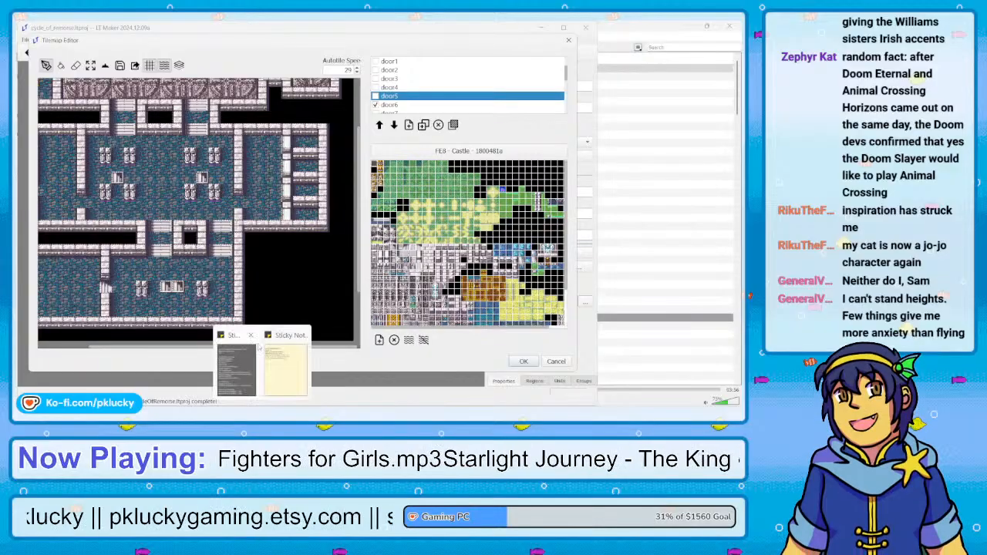
scroll(341, 349, "left", 3)
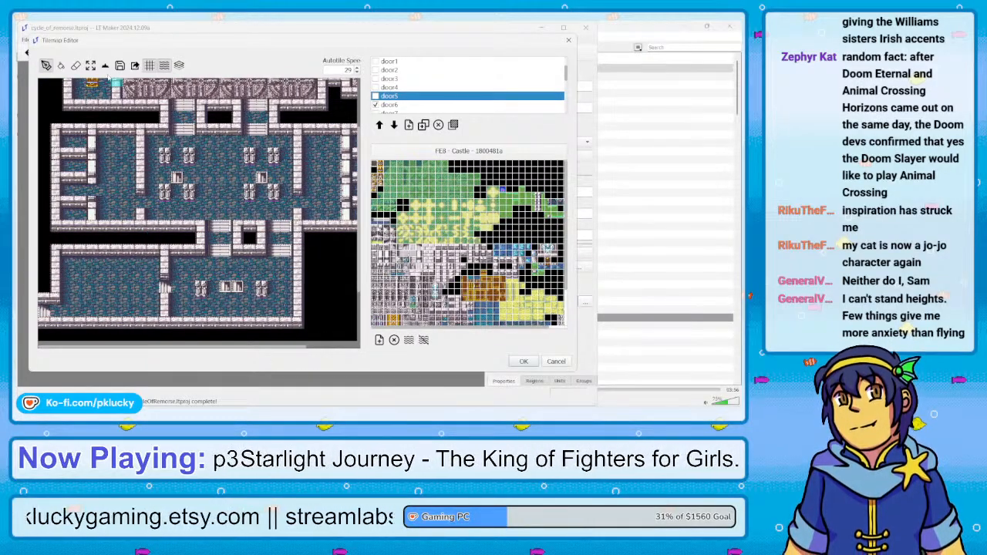
left_click(105, 67)
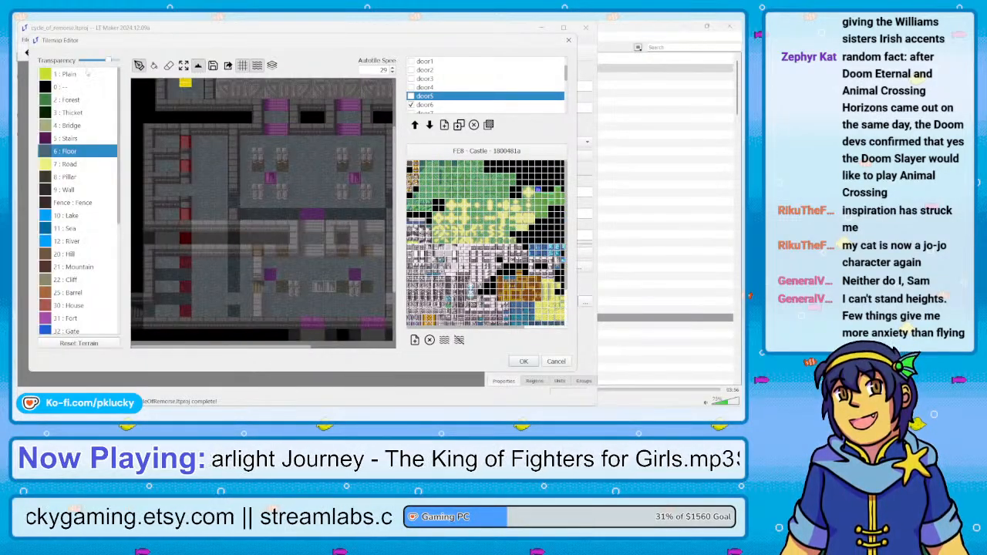
left_click(198, 66)
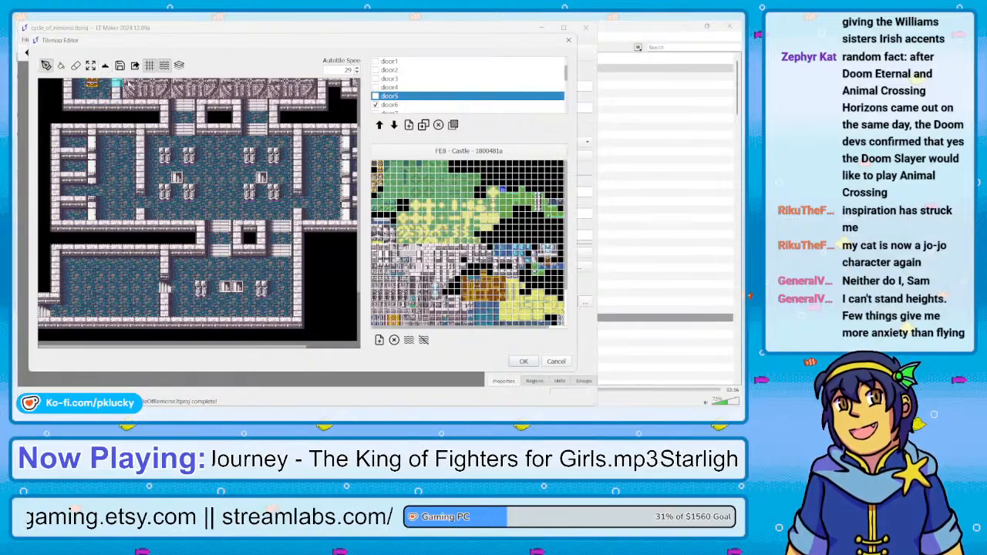
left_click(74, 65)
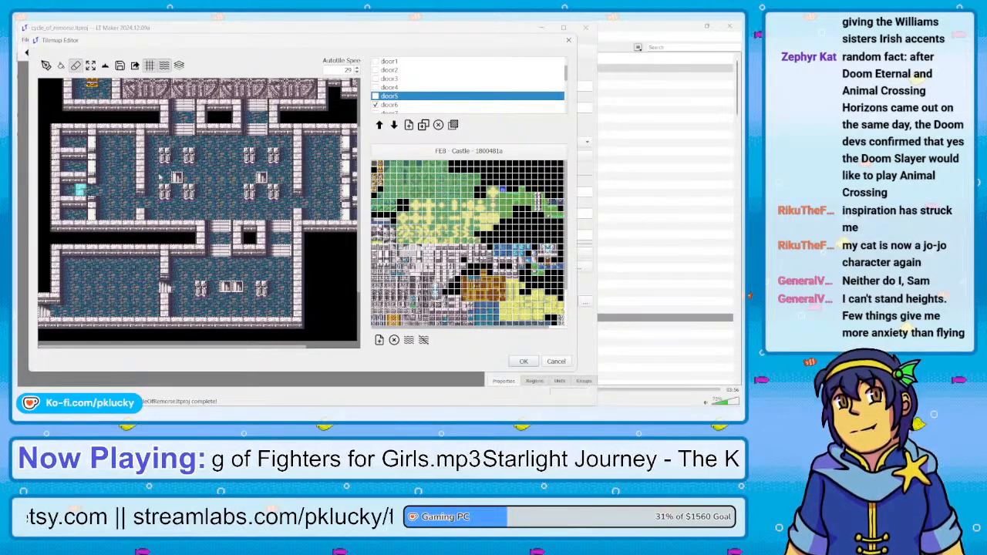
left_click(392, 106)
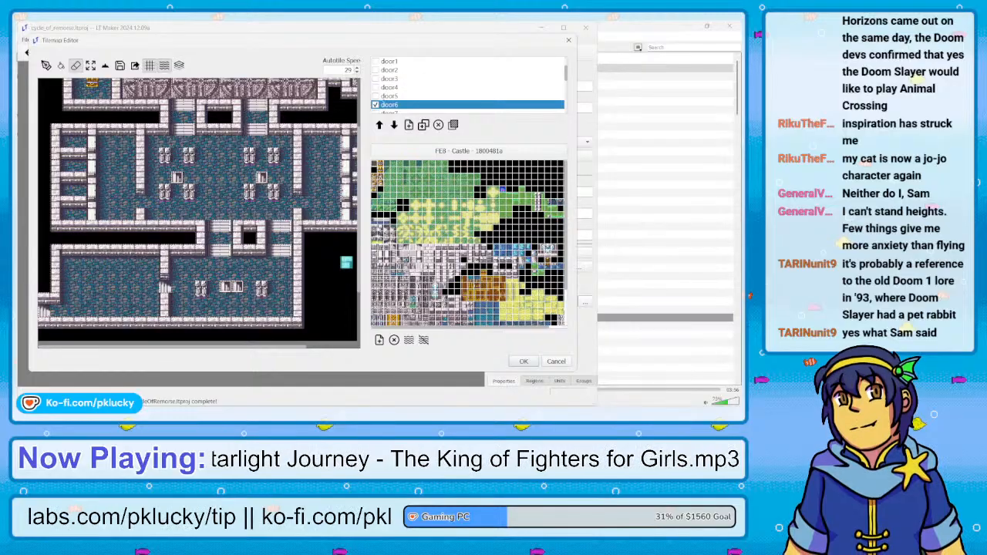
Switch back from door6 to door5 and re-examine its tiles and terrain across the western and eastern cells
left_click(375, 96)
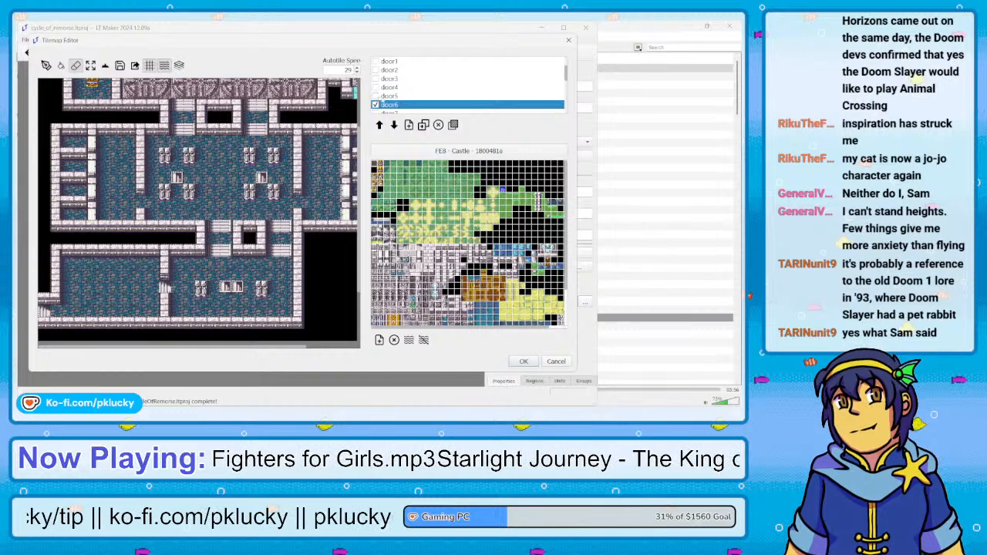
left_click(396, 96)
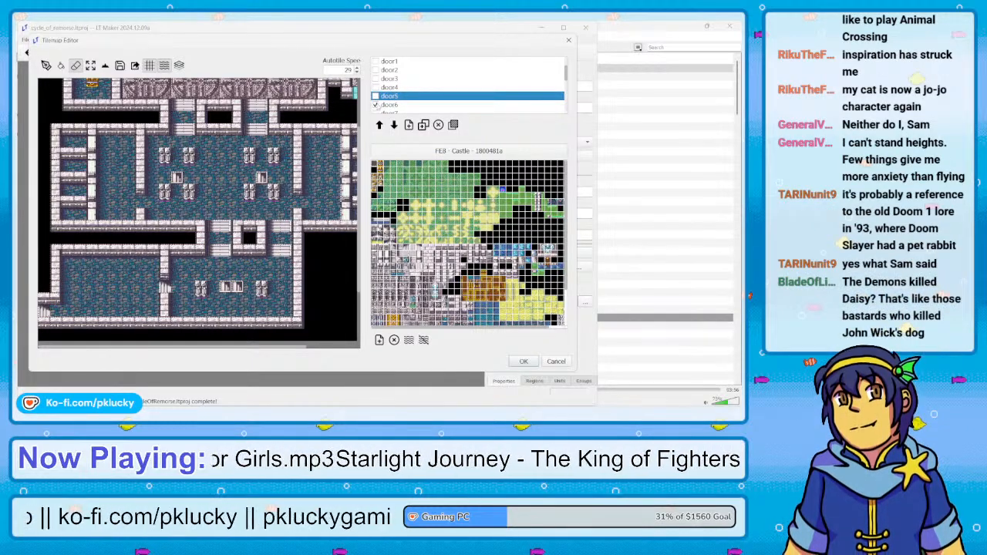
left_click(376, 104)
left_click(375, 96)
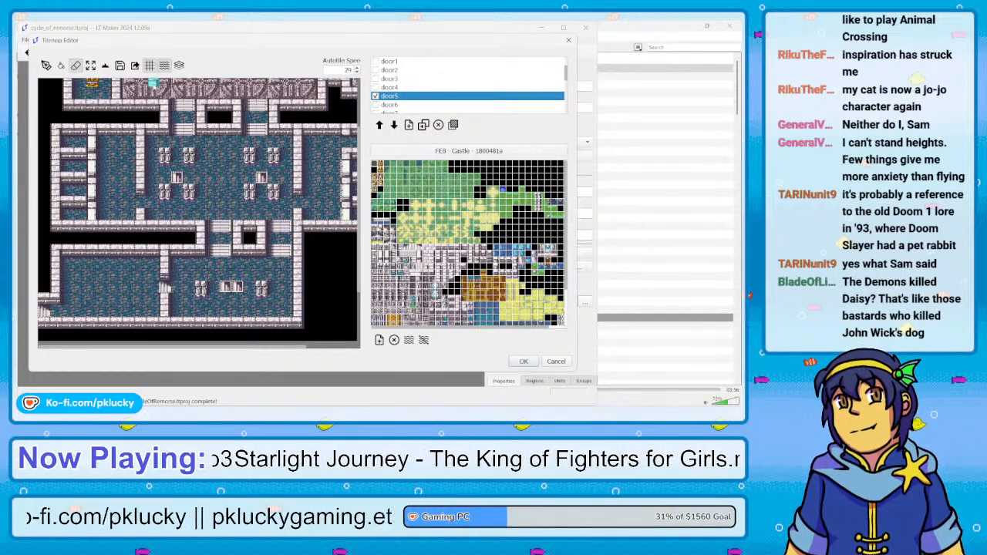
left_click(104, 66)
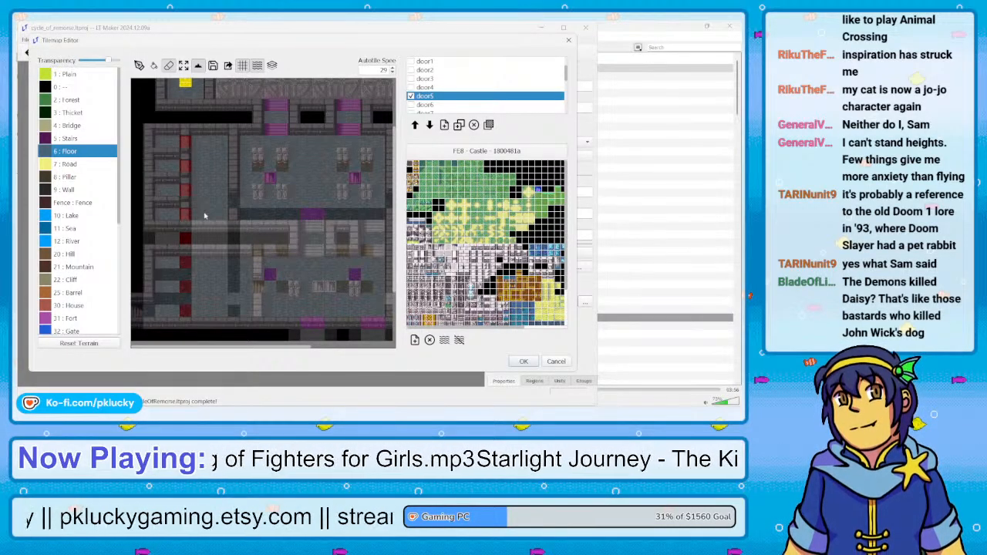
left_click(199, 65)
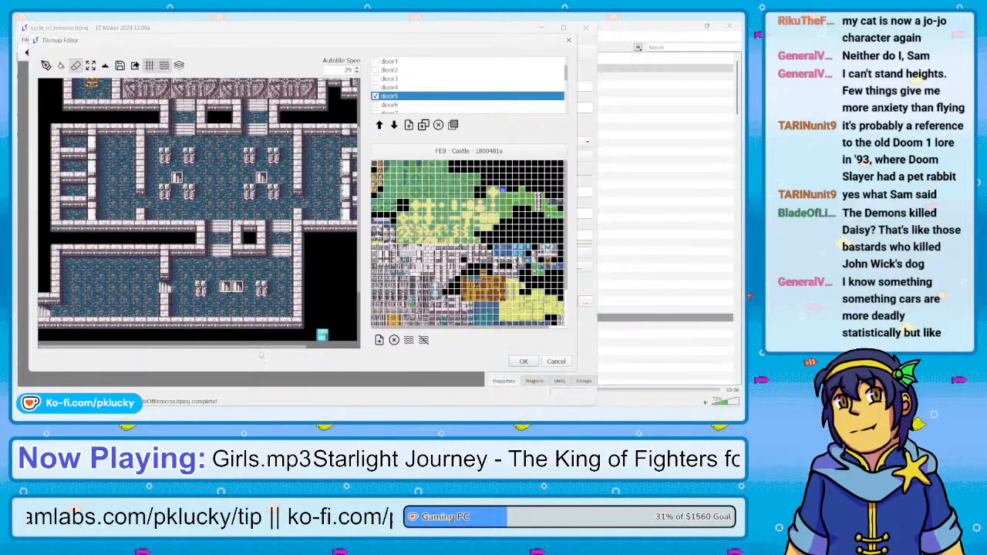
left_click_drag(255, 348, 325, 345)
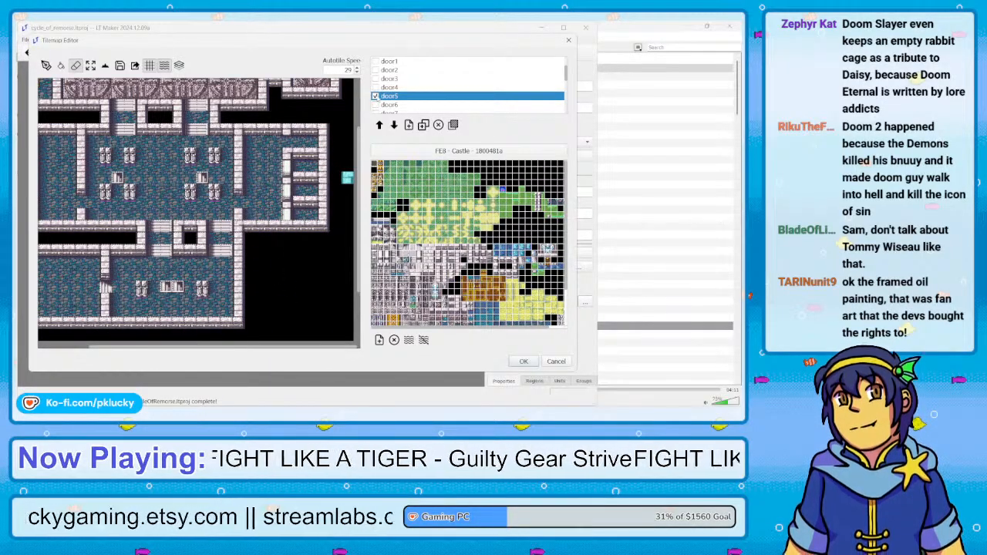
Hide door5 again and restore door6 as the visible, active layer
left_click(375, 96)
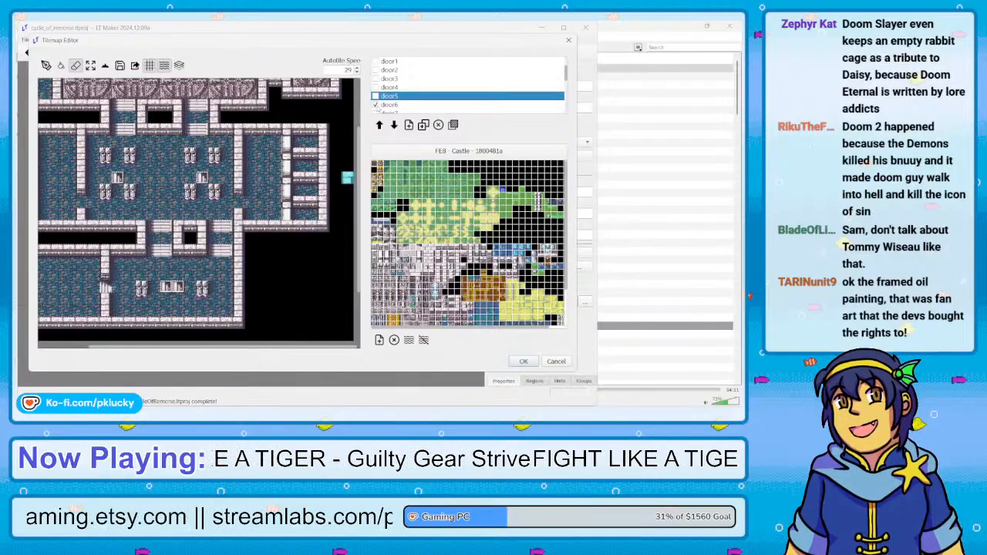
left_click_drag(303, 347, 241, 362)
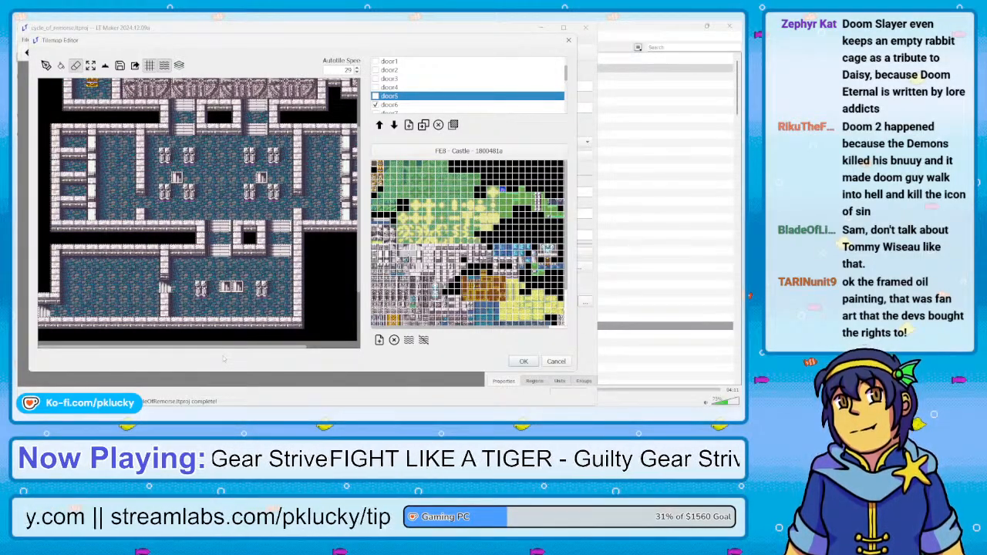
left_click(375, 106)
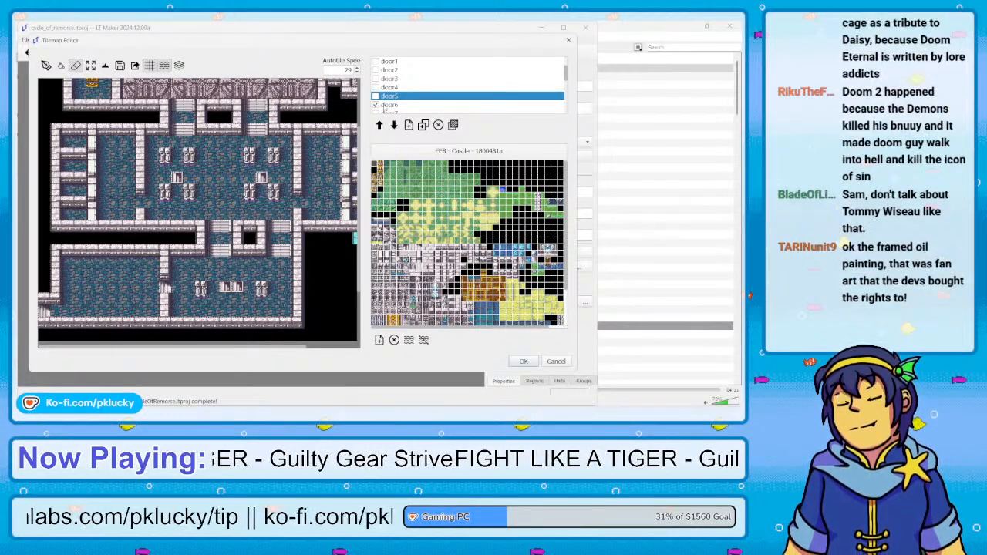
left_click(383, 106)
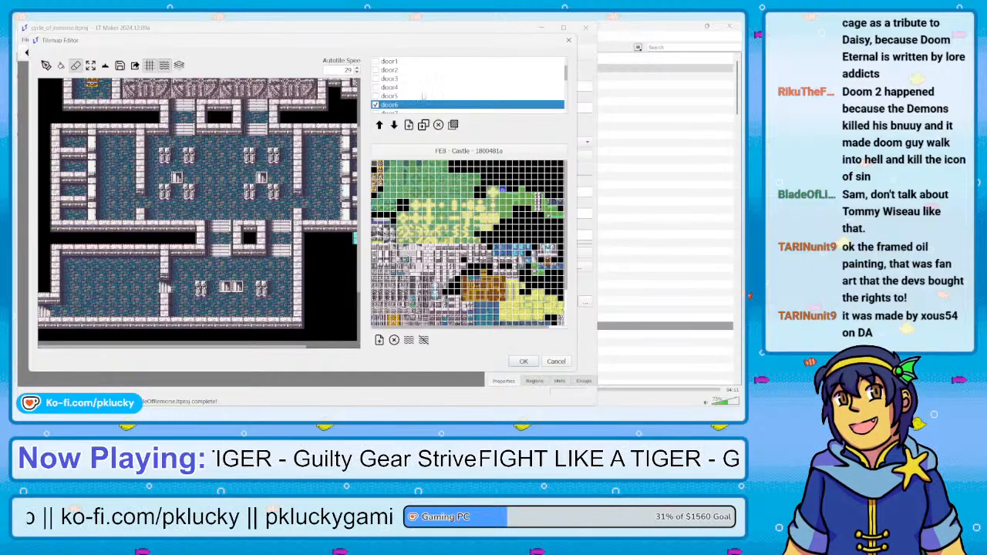
Toggle the base layer's visibility and examine the base map's tiles and terrain around the western and eastern cells
scroll(422, 97, "up", 1)
left_click(376, 61)
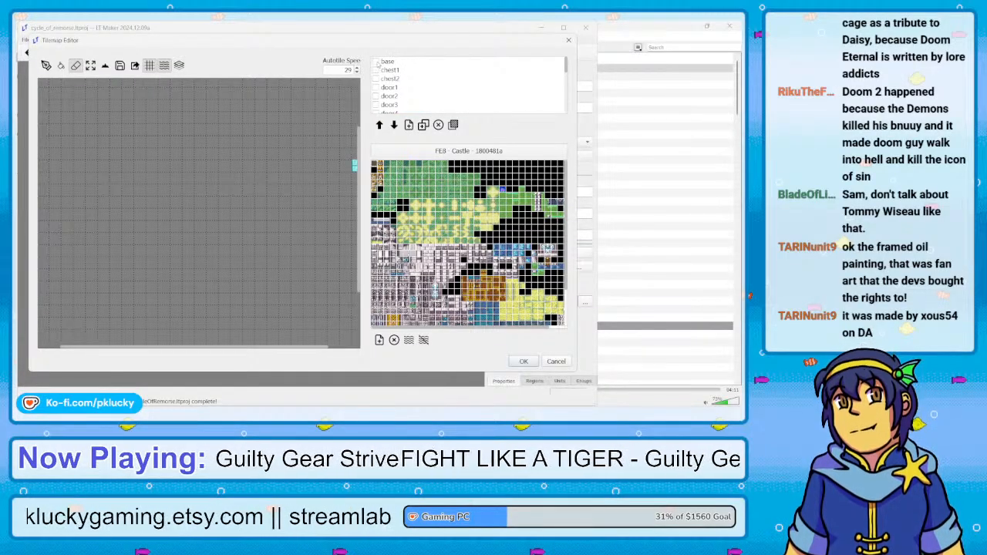
left_click(377, 61)
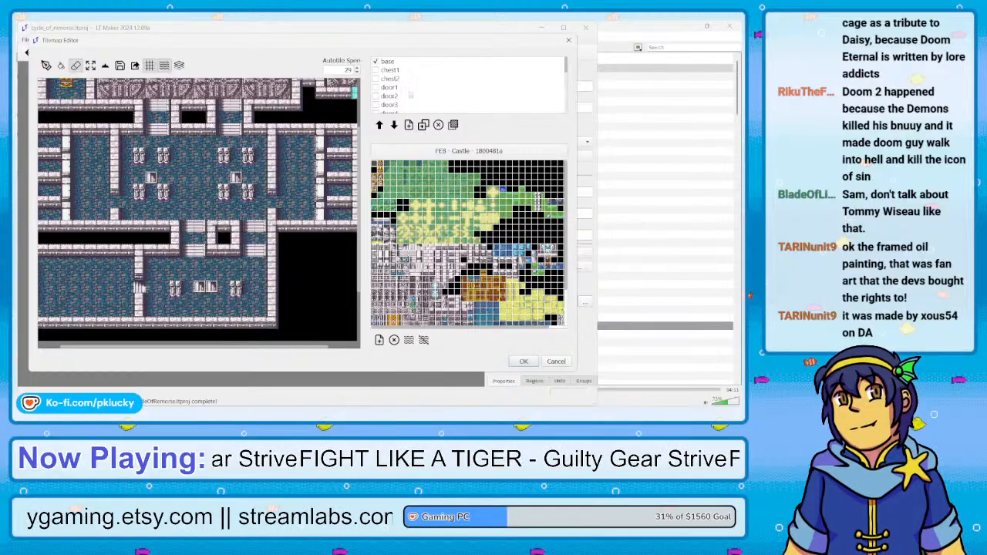
scroll(409, 93, "down", 1)
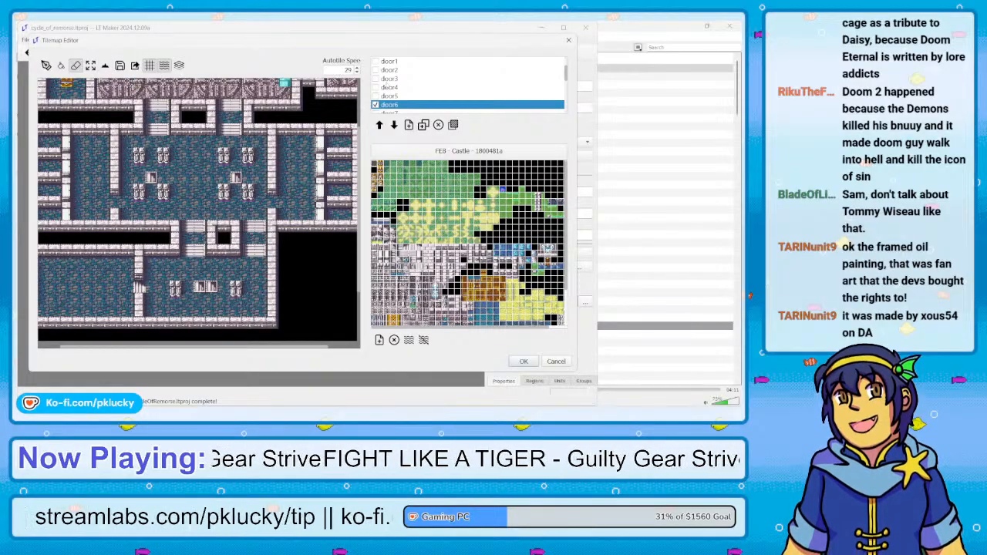
scroll(383, 83, "up", 1)
left_click(375, 61)
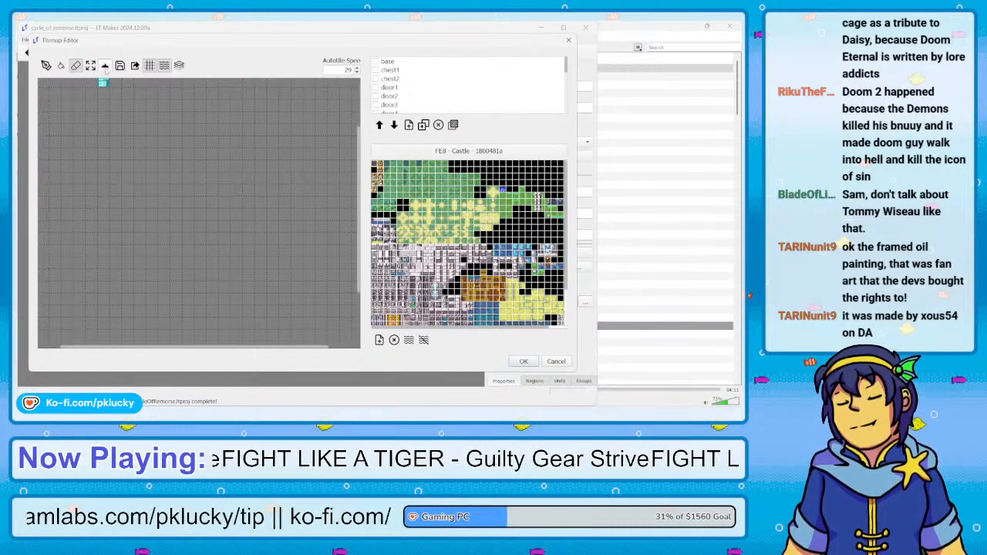
left_click(104, 65)
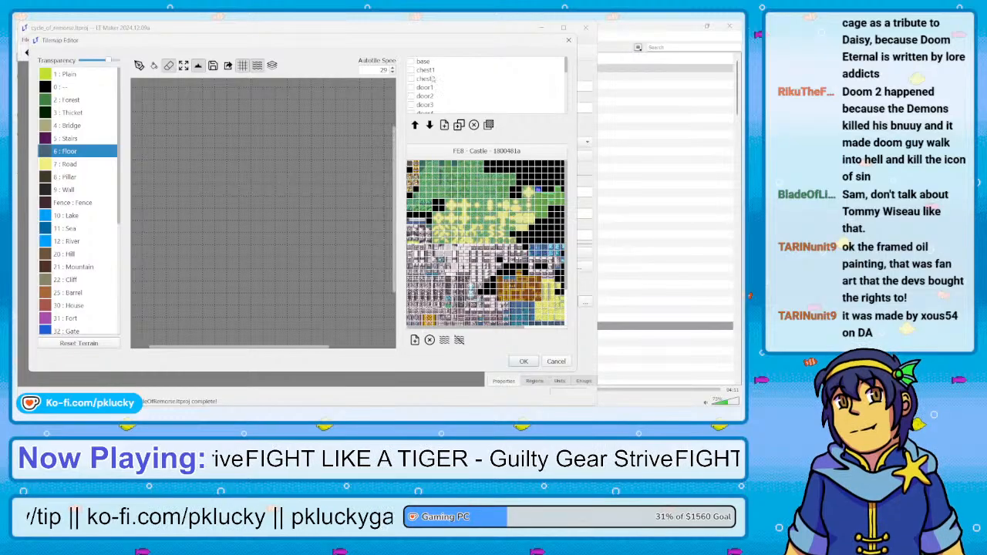
left_click(411, 60)
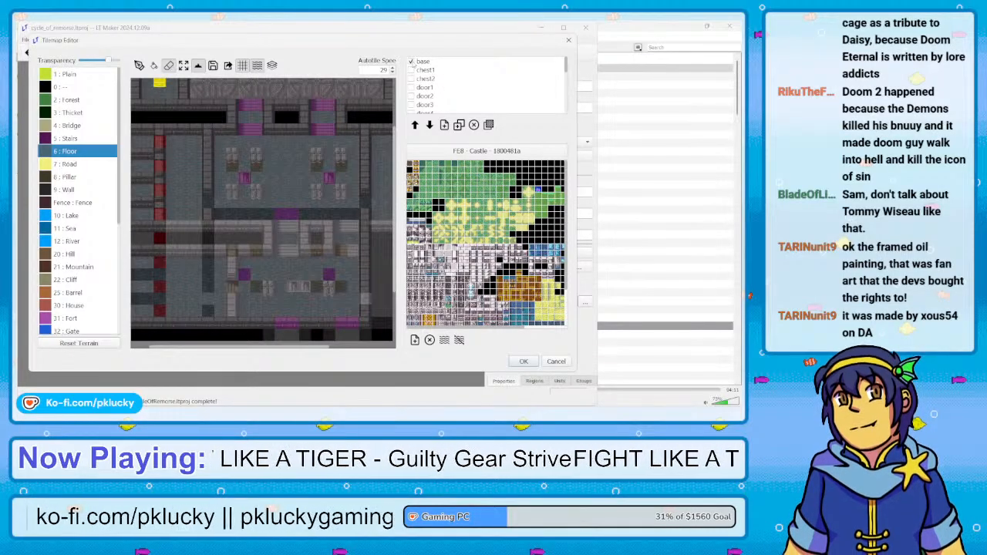
left_click_drag(285, 350, 360, 350)
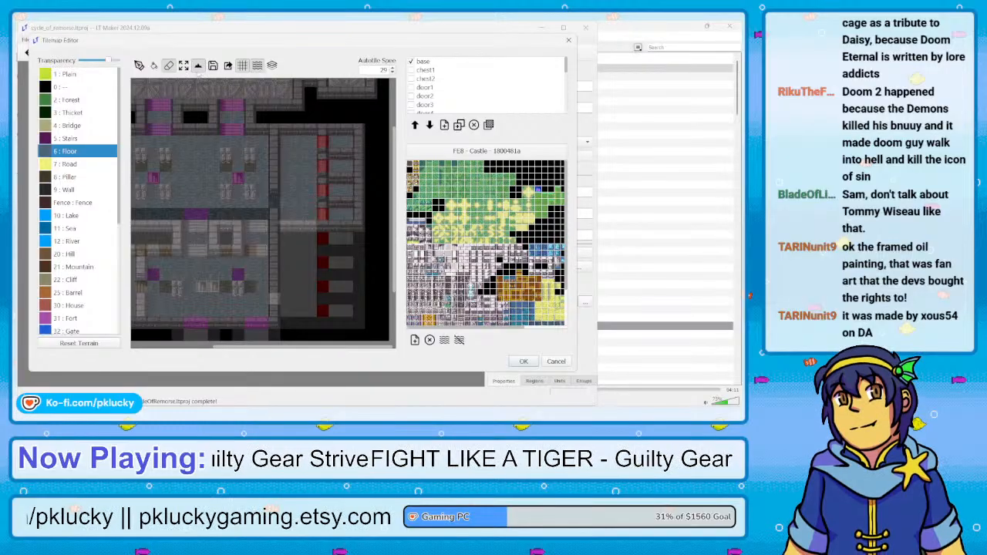
left_click(197, 65)
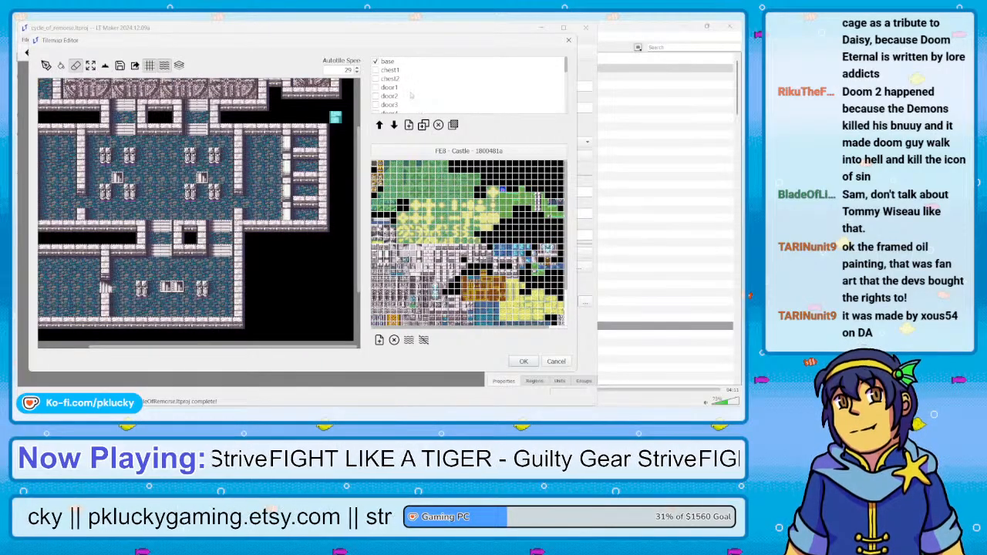
Paint an open doorway with Floor terrain on the door6 layer at the second eastern cell
scroll(410, 93, "down", 2)
left_click(411, 88)
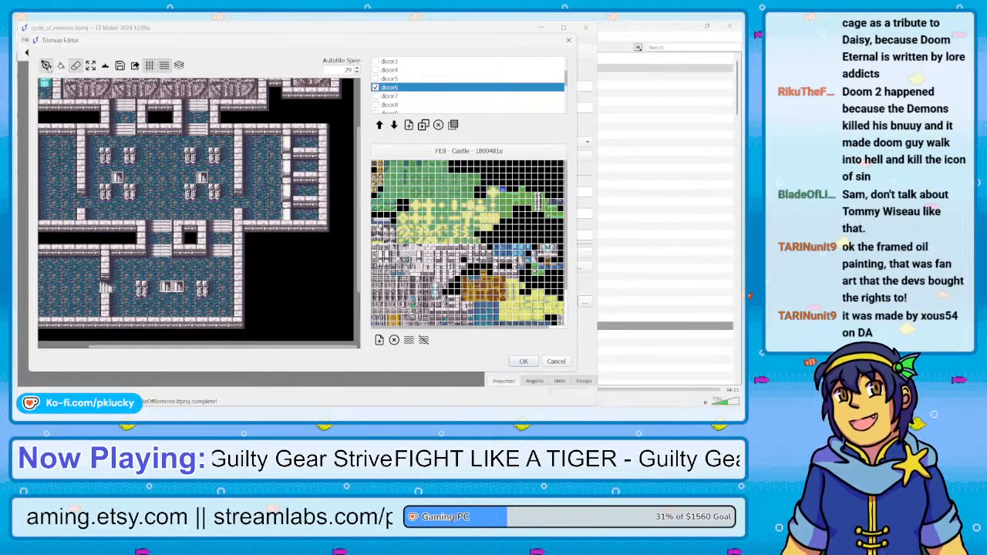
left_click(48, 67)
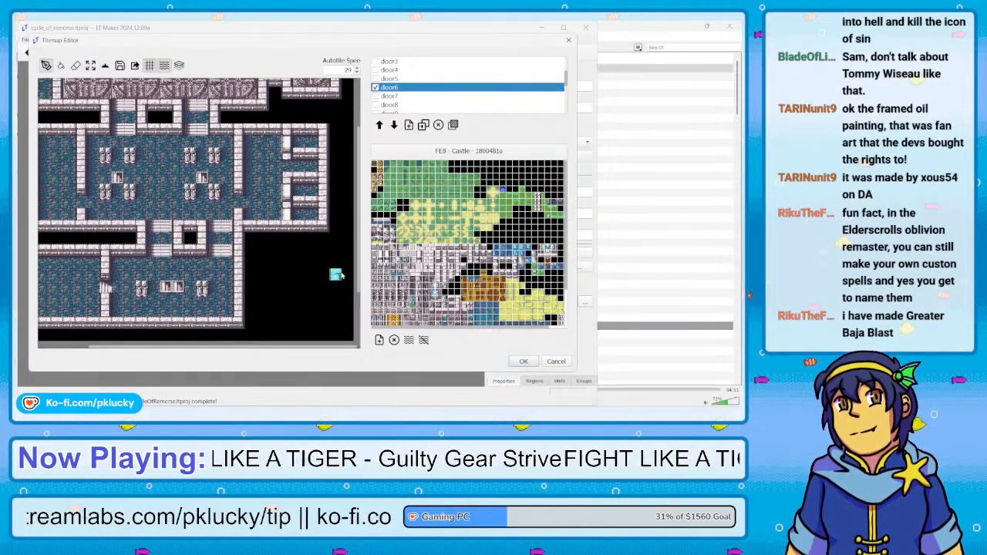
left_click(105, 65)
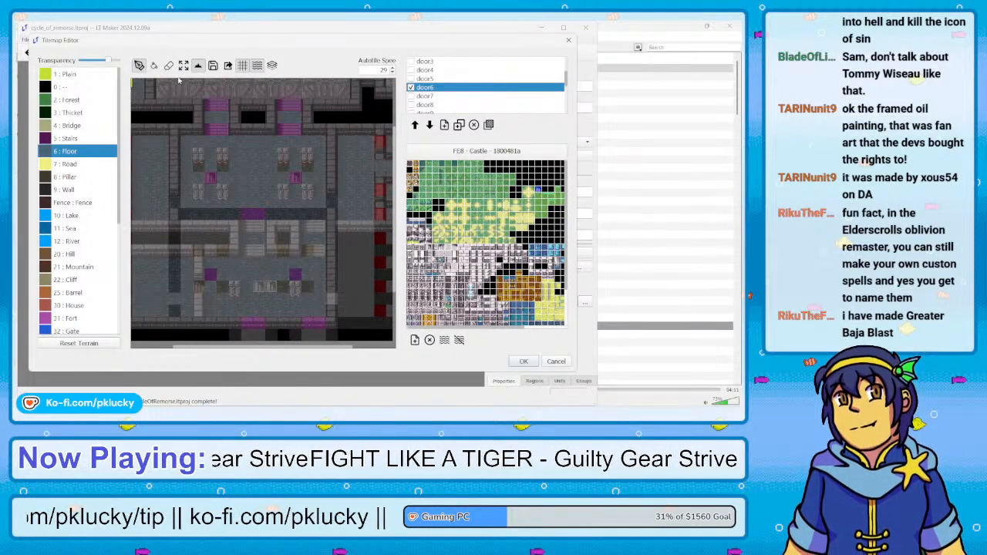
left_click(198, 65)
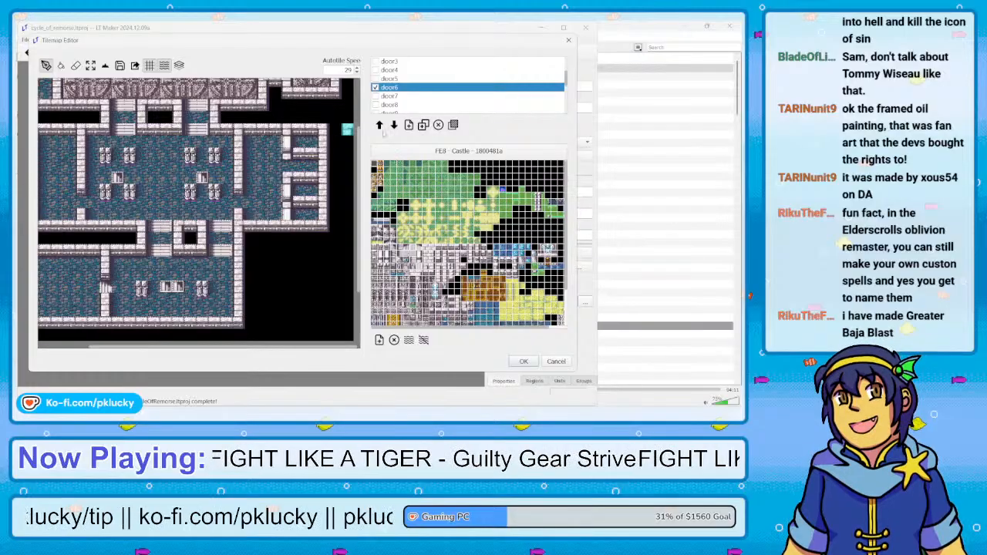
Show door7 as the only door layer and erase its old doorway tiles and terrain around the western cells
left_click(375, 96)
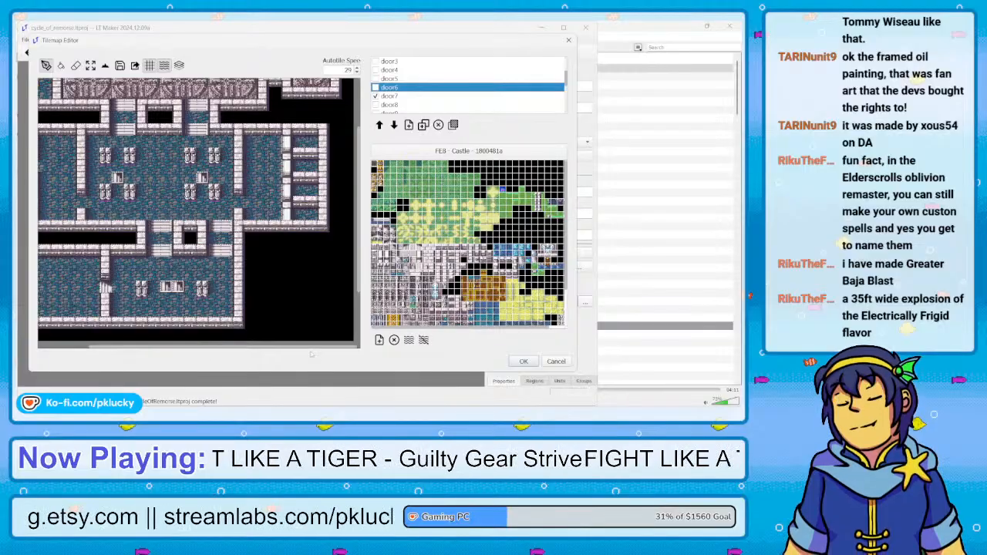
scroll(310, 351, "left", 3)
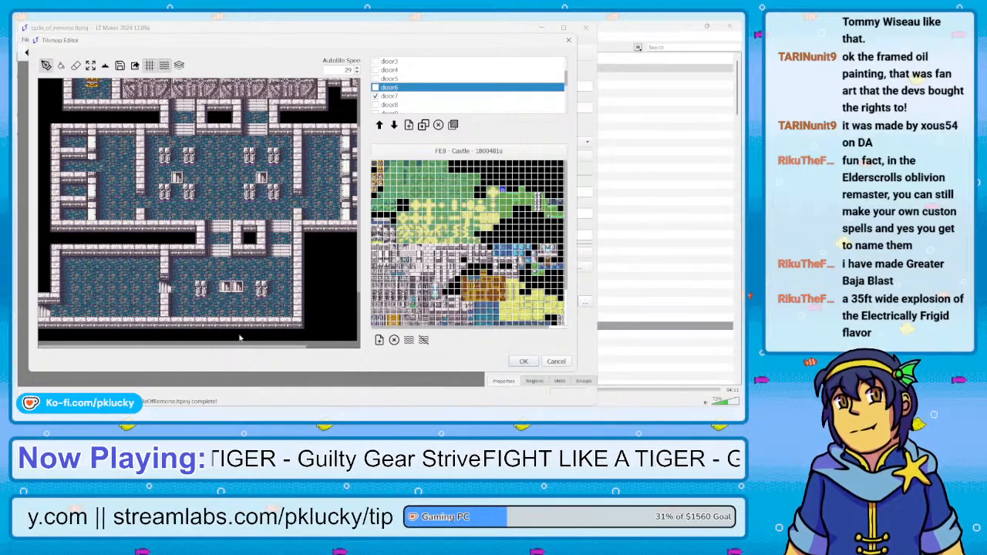
left_click(75, 65)
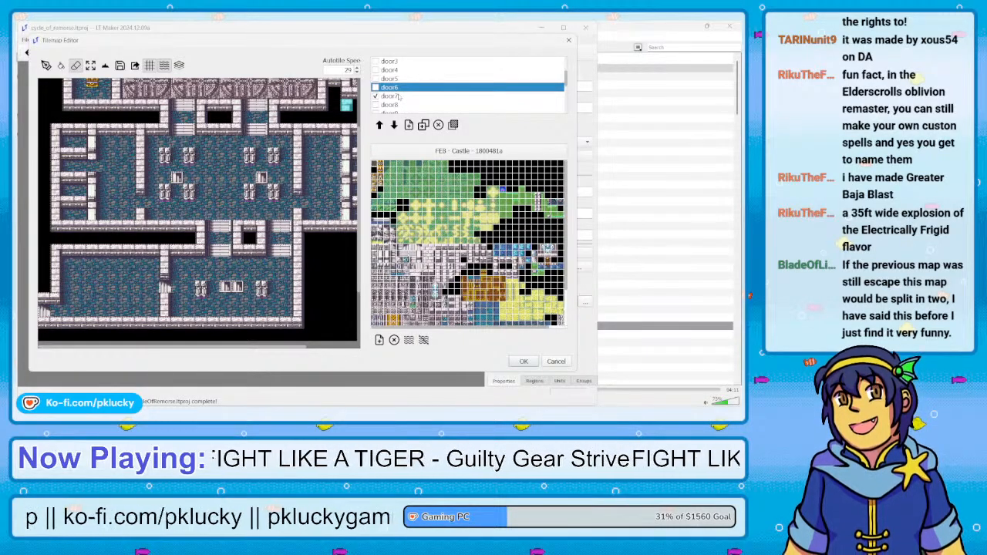
left_click(398, 97)
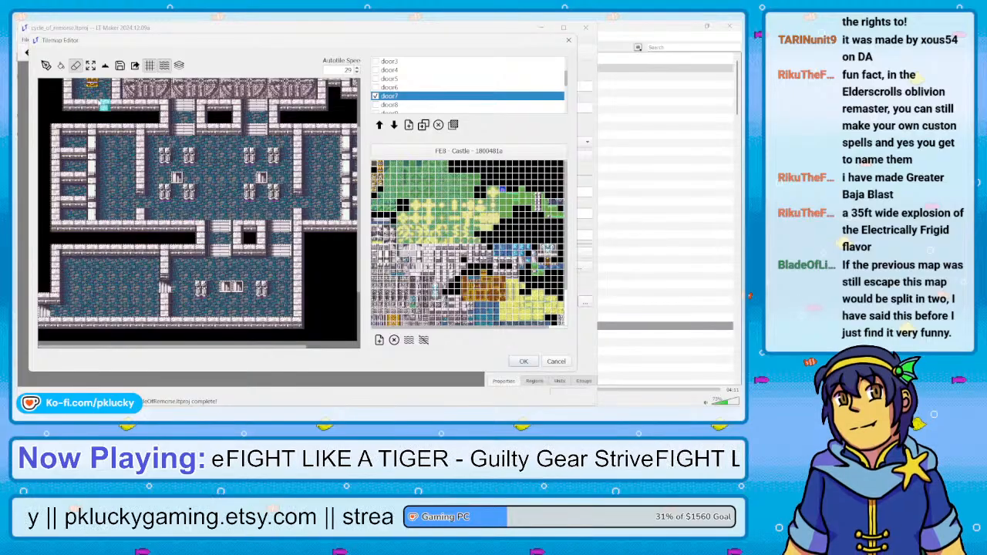
left_click(105, 65)
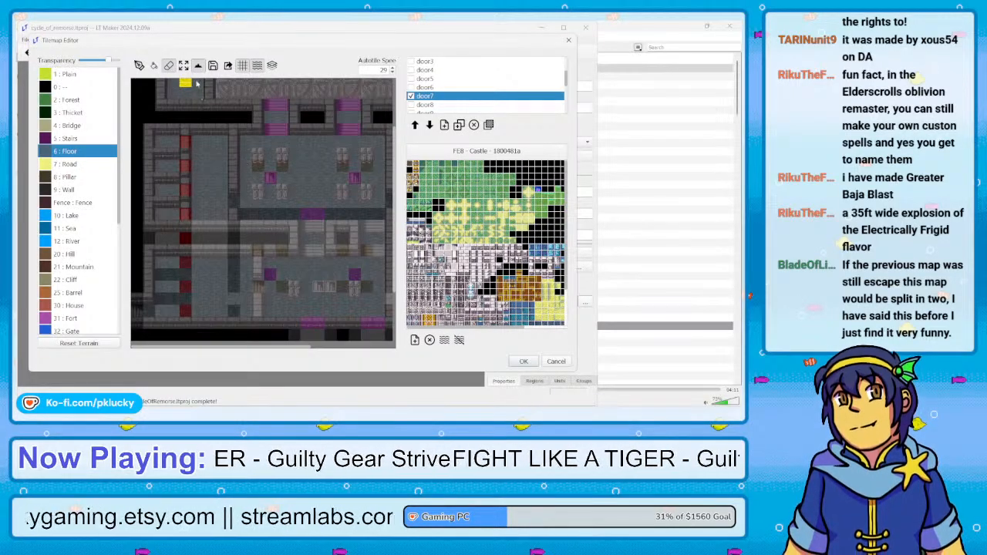
left_click_drag(207, 348, 295, 346)
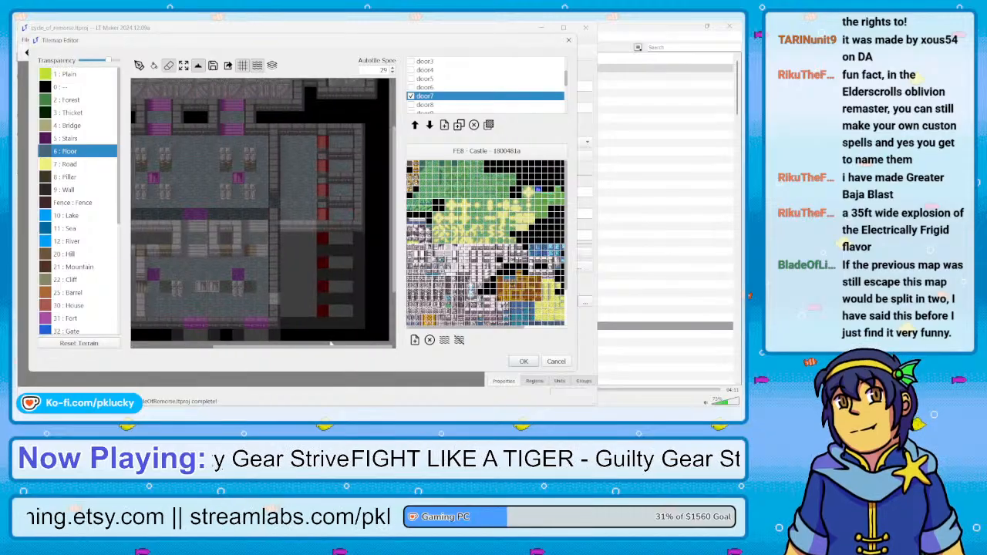
Paint an open doorway with Floor terrain on the door7 layer at the third eastern cell
left_click(198, 66)
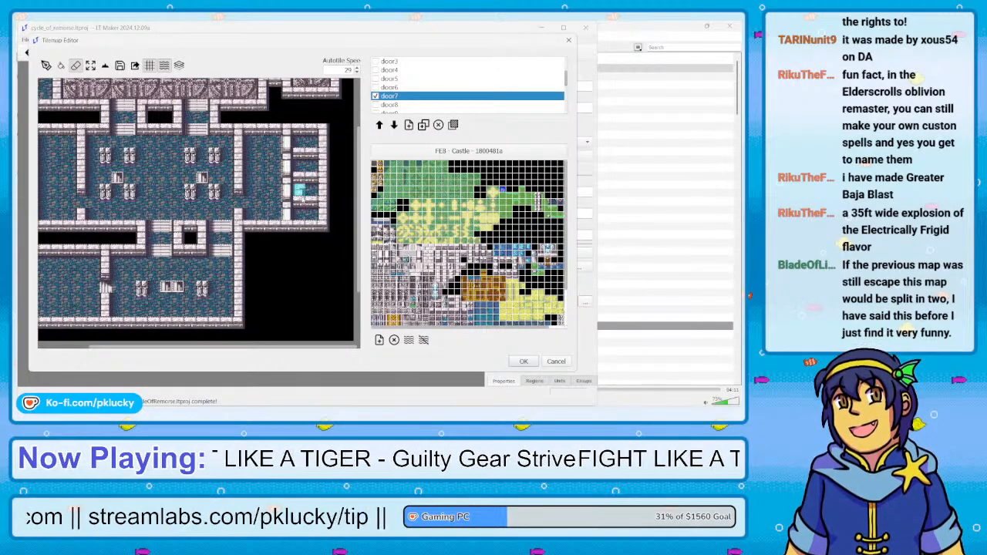
left_click(46, 65)
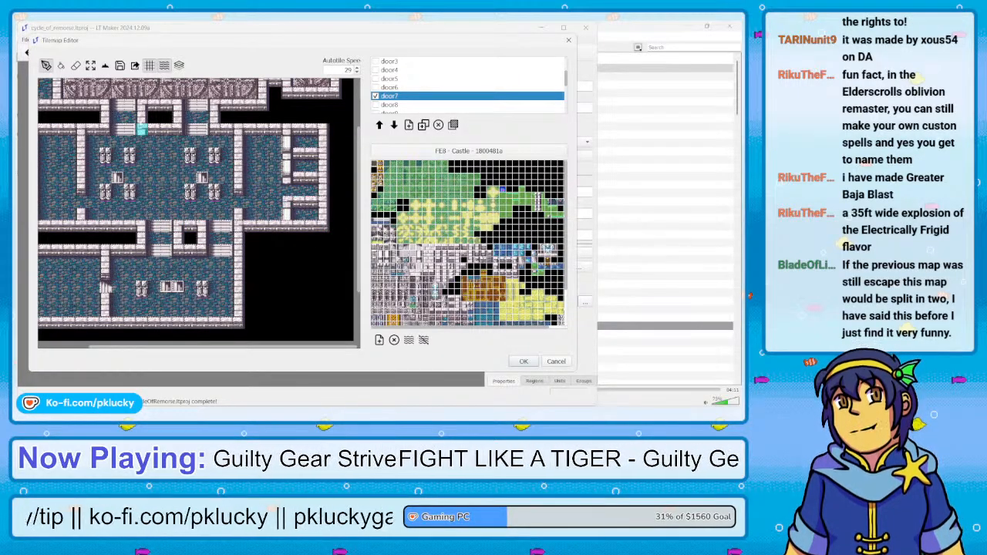
left_click(106, 65)
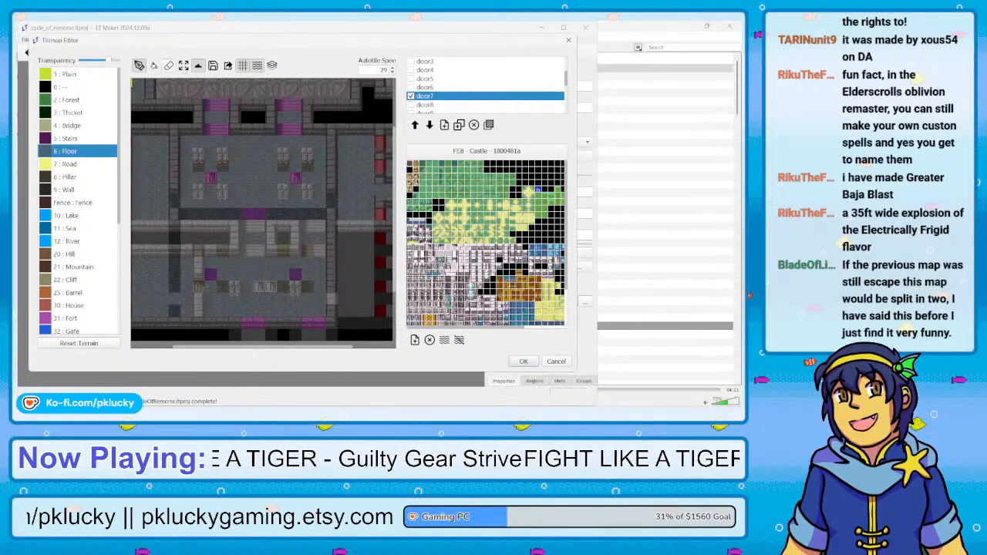
left_click(197, 66)
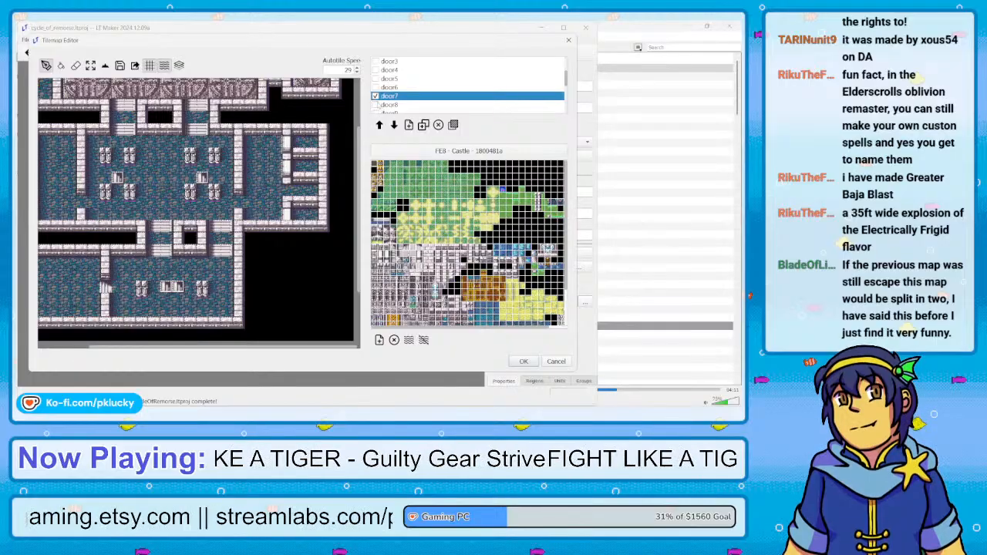
Hide door7, show and activate door8, and erase its old doorway tiles and terrain around the western cells
left_click(376, 97)
left_click(375, 105)
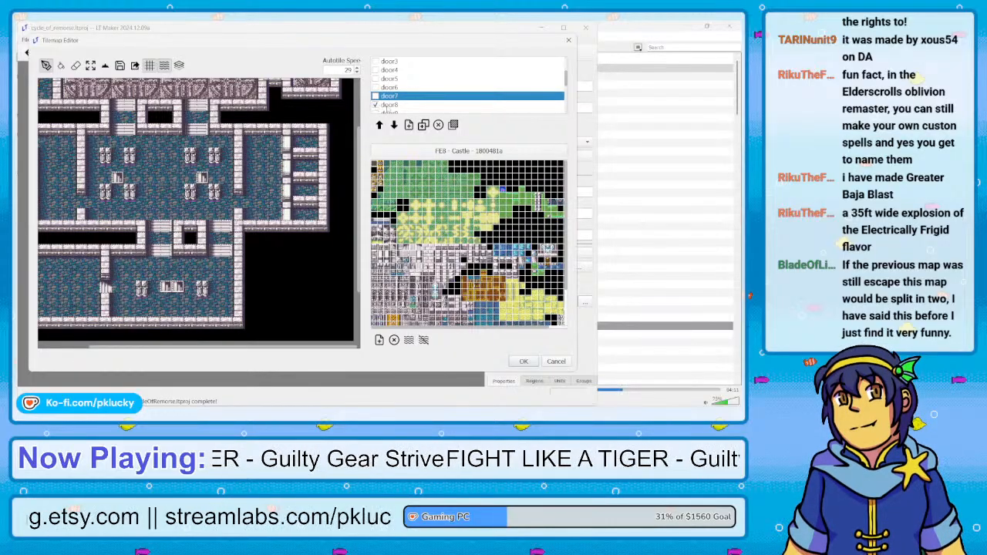
left_click_drag(253, 348, 149, 342)
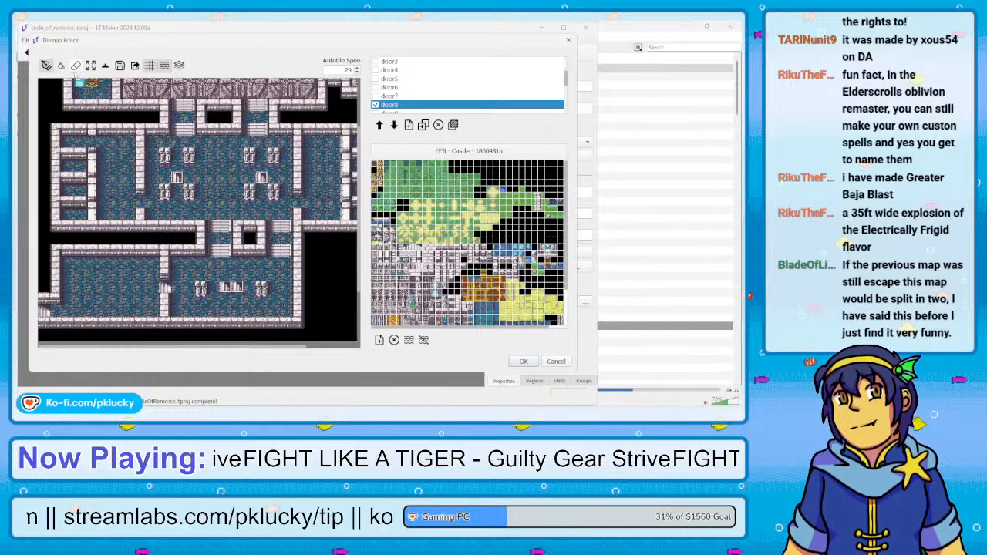
left_click(76, 65)
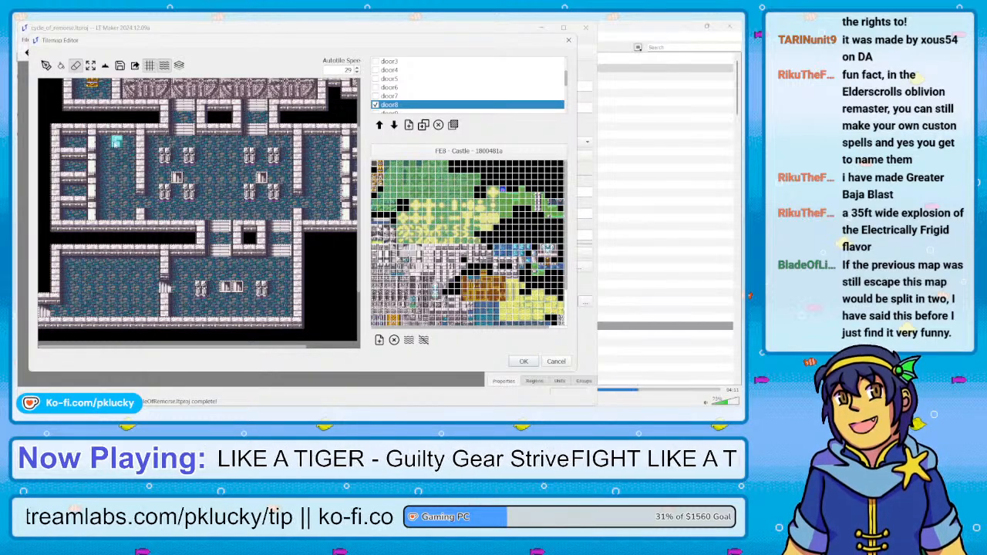
left_click(105, 65)
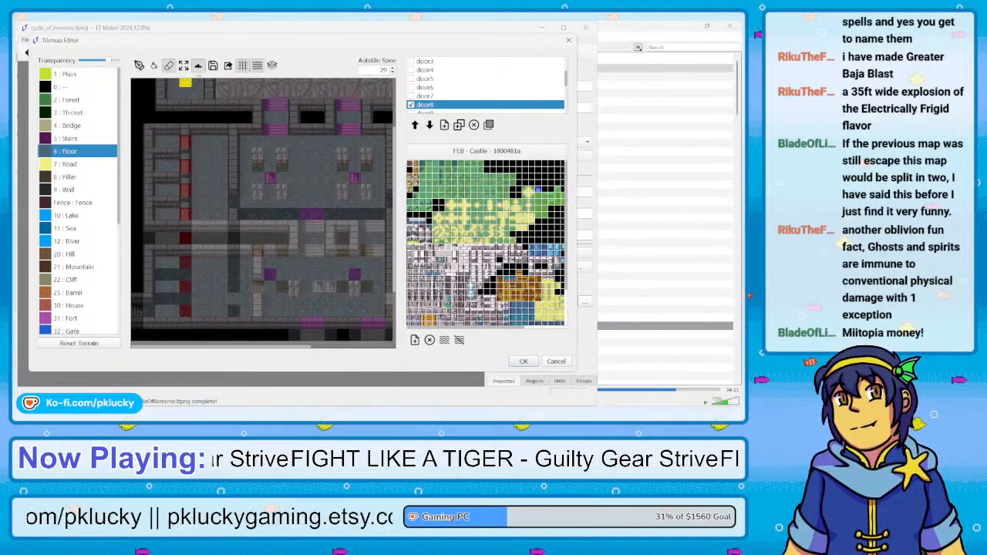
left_click(197, 64)
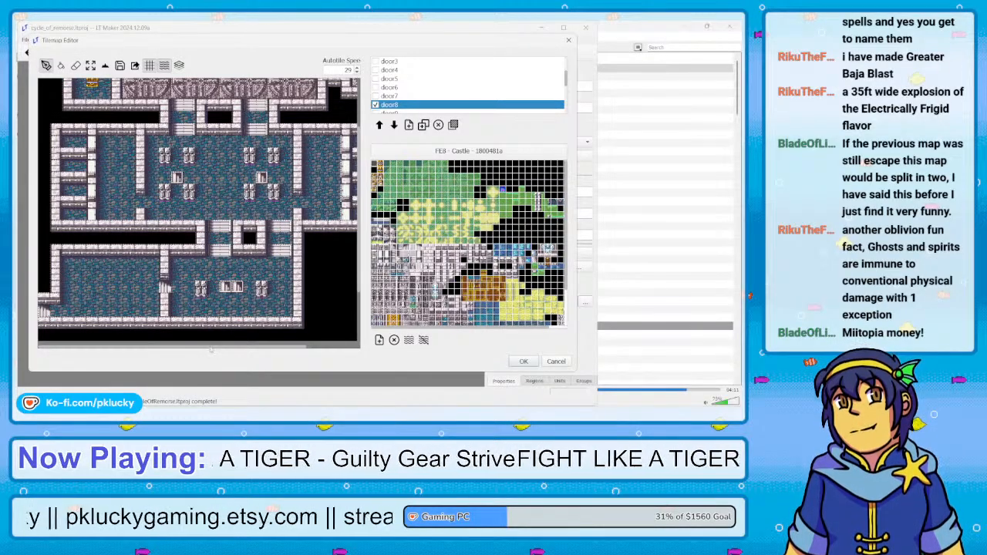
Paint an open doorway with Floor terrain on the door8 layer at the fourth eastern cell
left_click_drag(210, 347, 282, 348)
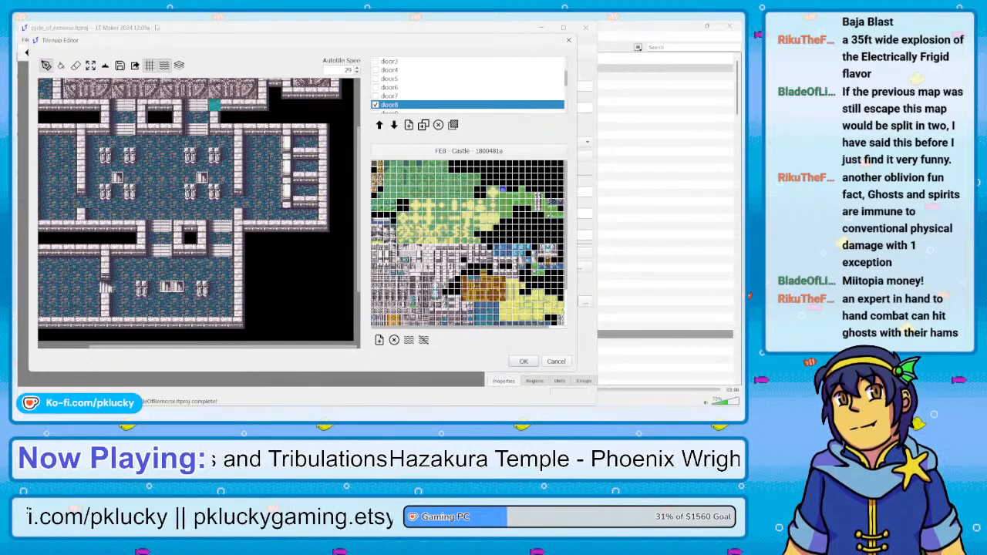
left_click(105, 65)
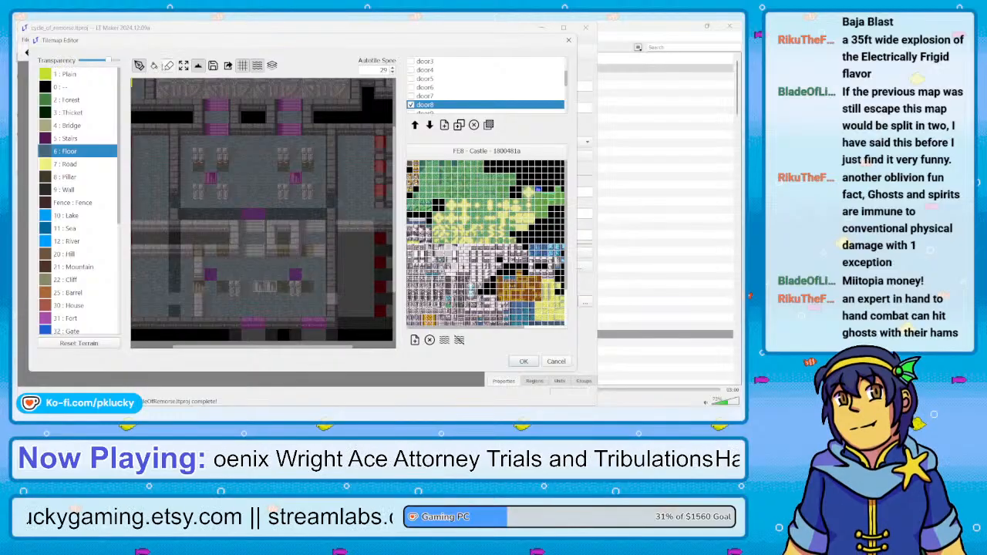
left_click(199, 67)
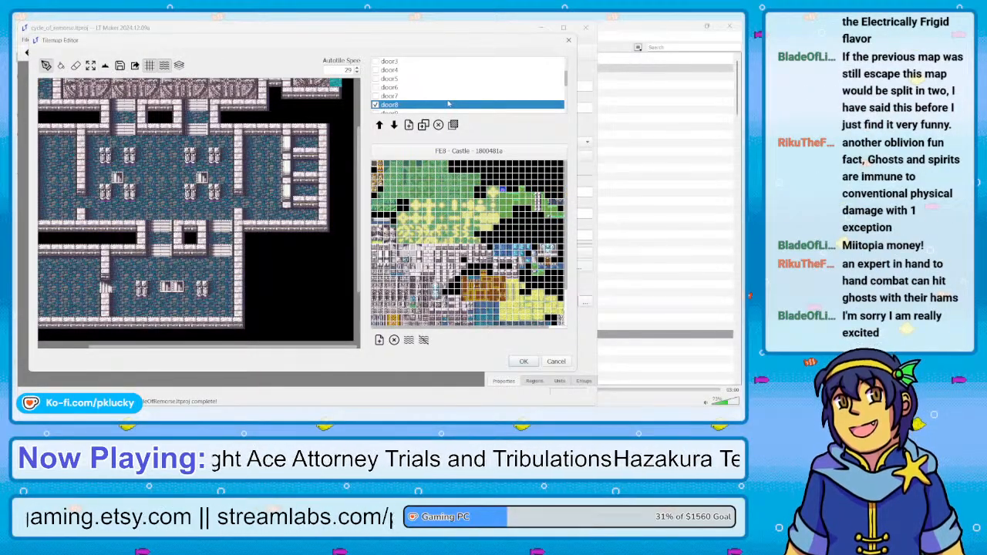
Delete the surplus door layers from door9 onward, keeping the cutscene layer, and hide door8
left_click_drag(567, 82, 567, 84)
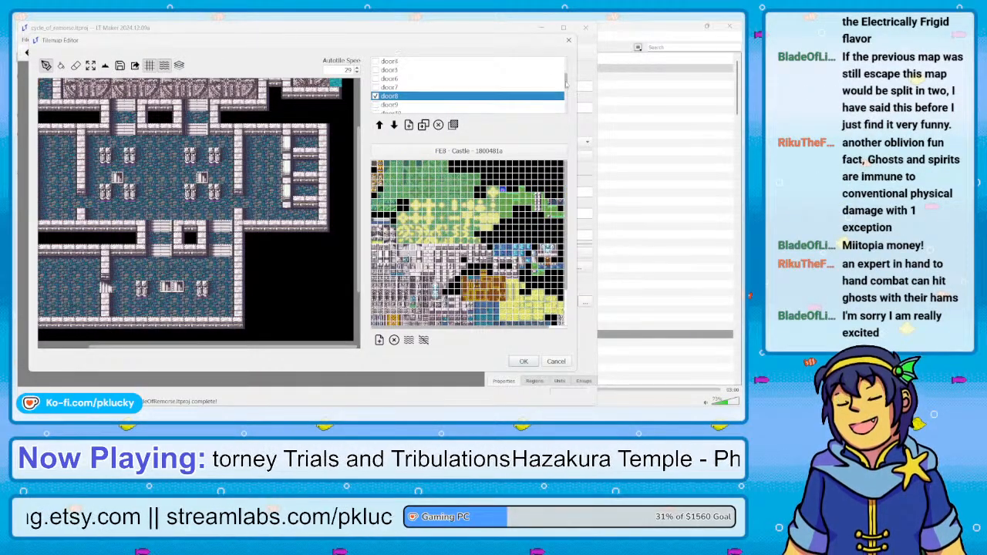
left_click(395, 105)
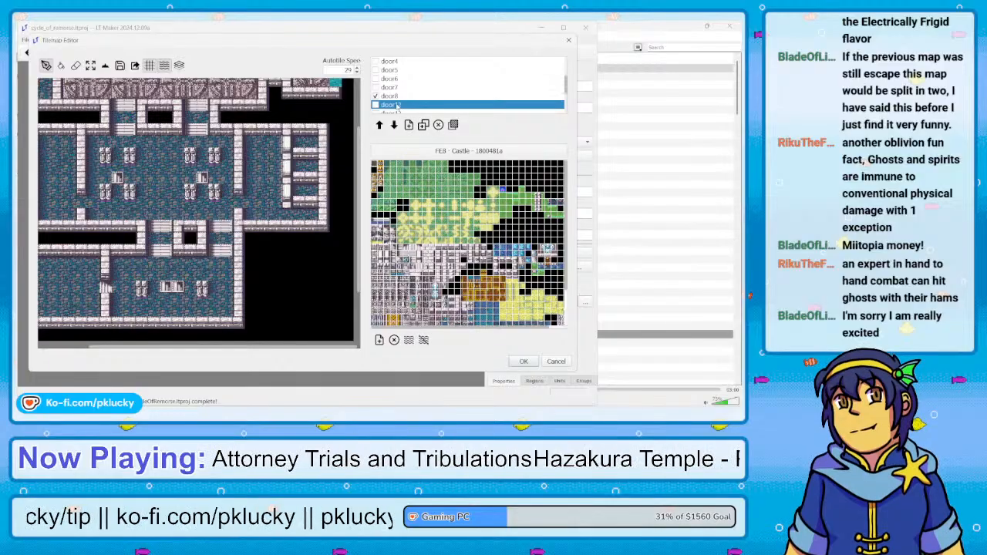
key("Delete")
key("Delete")
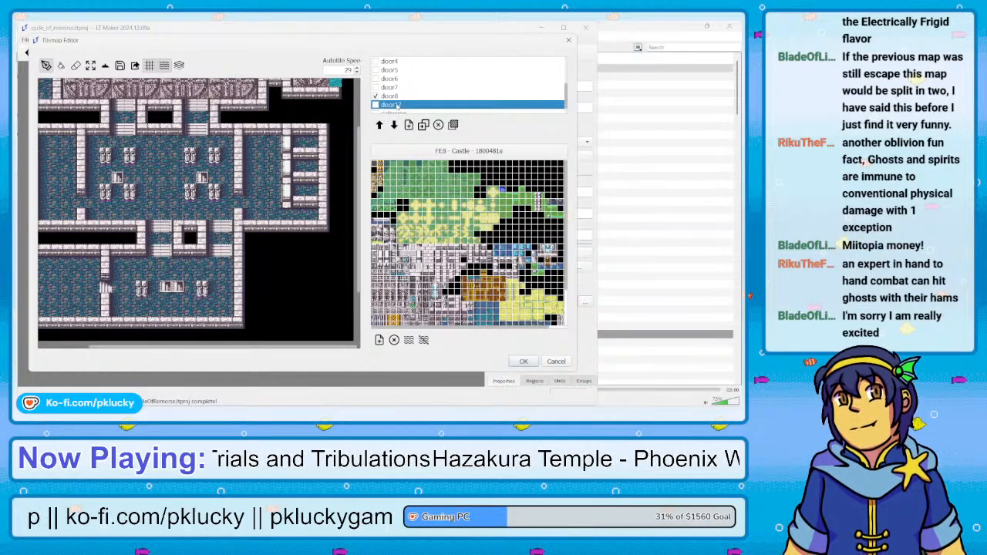
scroll(414, 98, "up", 2)
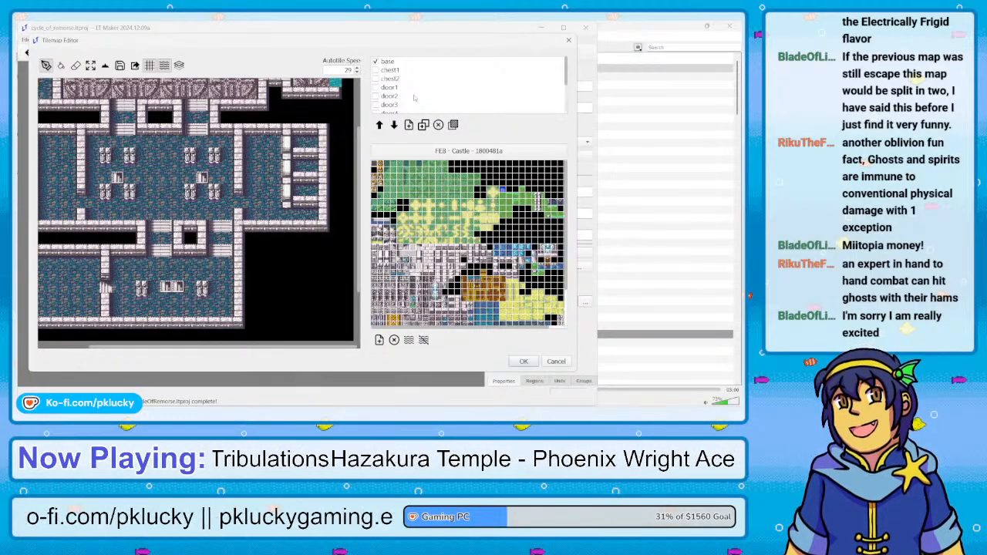
scroll(414, 98, "down", 2)
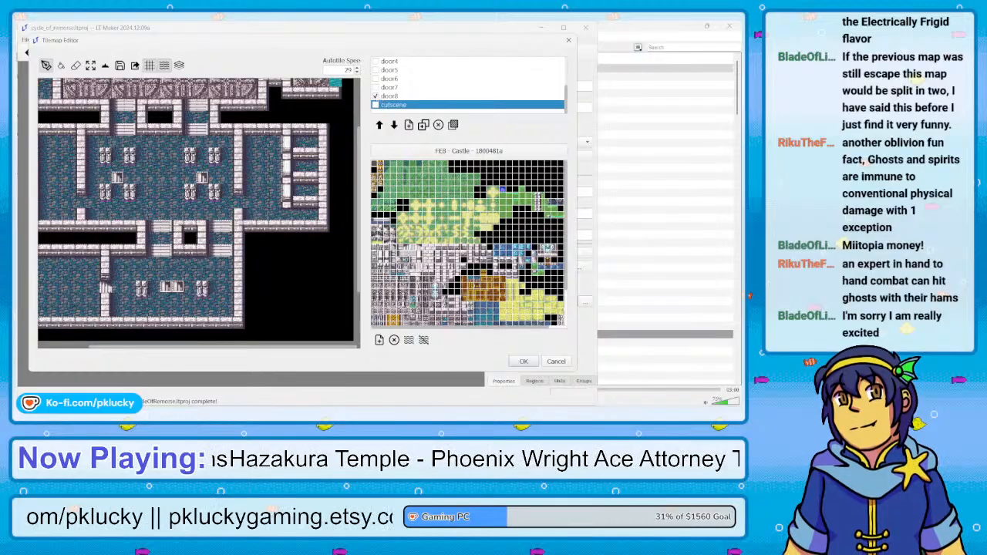
left_click(382, 95)
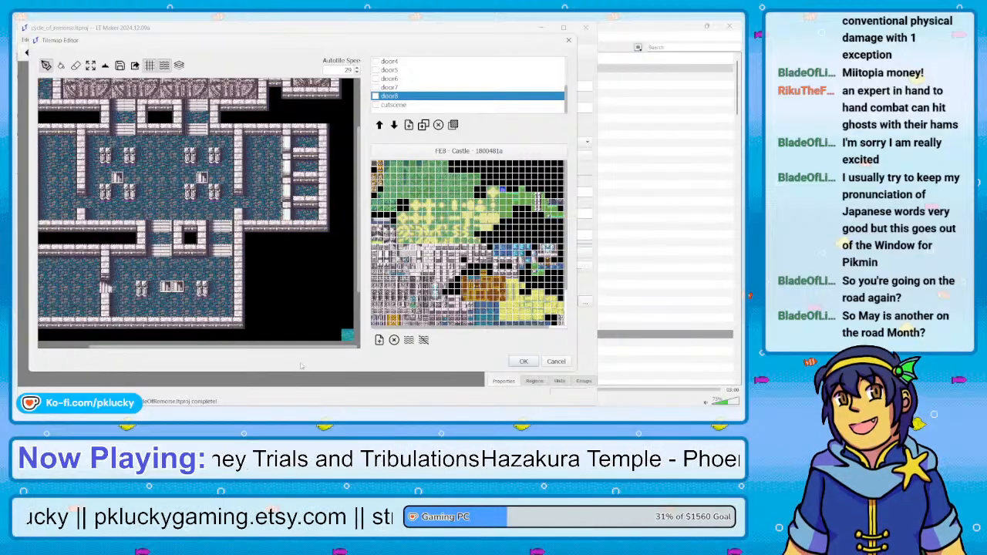
key("Return")
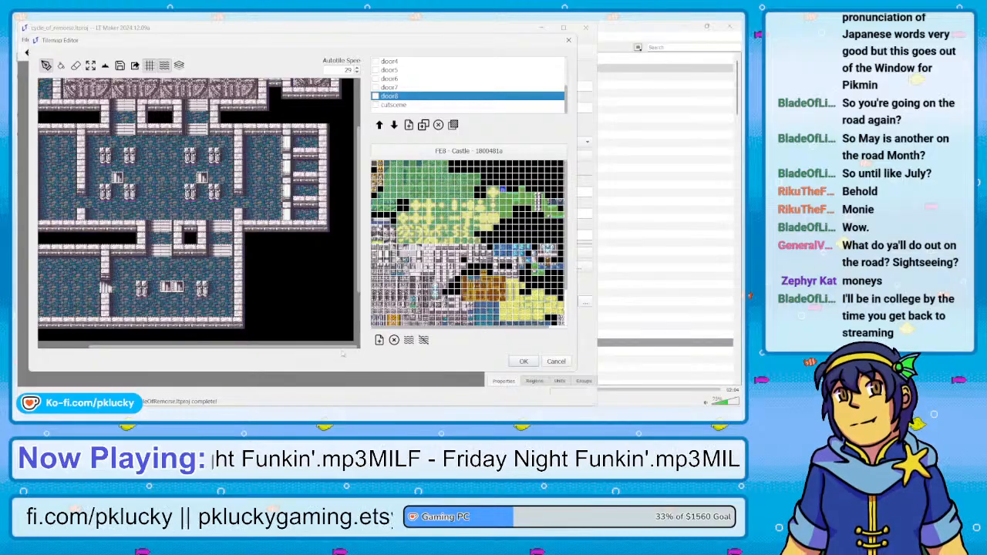
On the base layer, overwrite the leftover terrain outside the castle's southeastern walls with the empty terrain 0
scroll(338, 349, "left", 3)
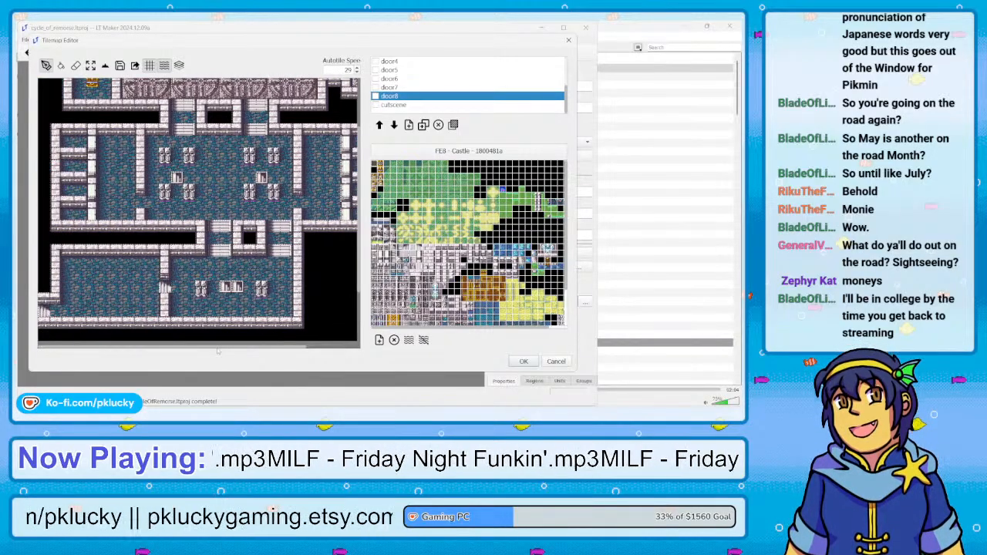
scroll(402, 75, "up", 3)
left_click(388, 61)
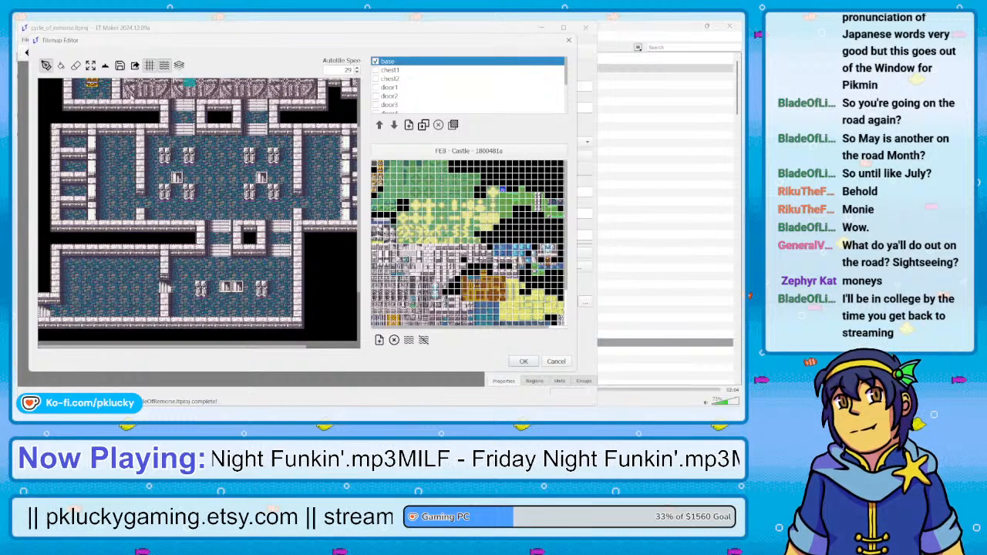
left_click(105, 65)
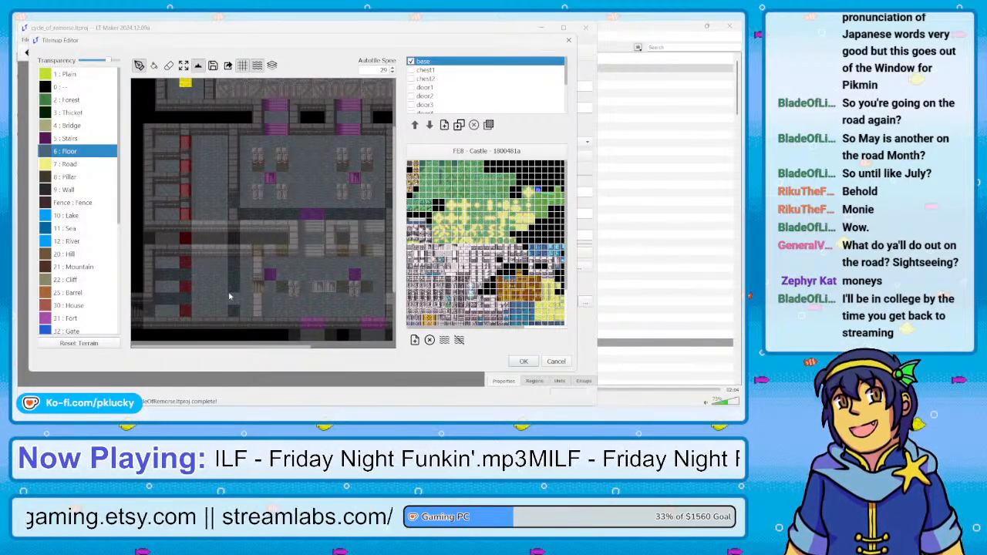
scroll(229, 296, "down", 3)
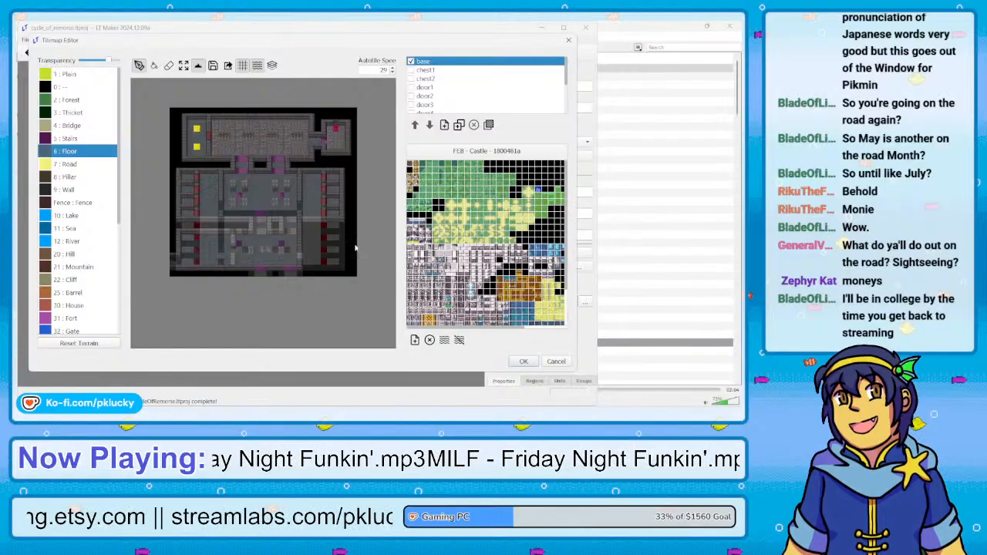
left_click(67, 89)
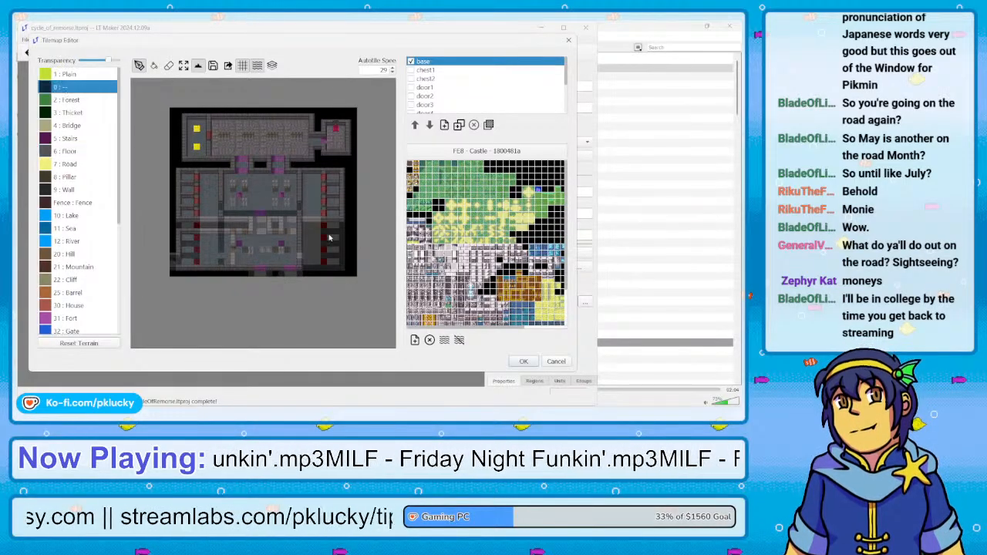
mouse_move(304, 227)
left_mouse_down()
mouse_move(307, 272)
mouse_move(340, 270)
mouse_move(342, 224)
mouse_move(310, 233)
mouse_move(323, 268)
mouse_move(323, 232)
mouse_move(334, 266)
mouse_move(337, 231)
mouse_move(312, 236)
mouse_move(304, 274)
mouse_move(179, 278)
mouse_move(172, 262)
left_mouse_up()
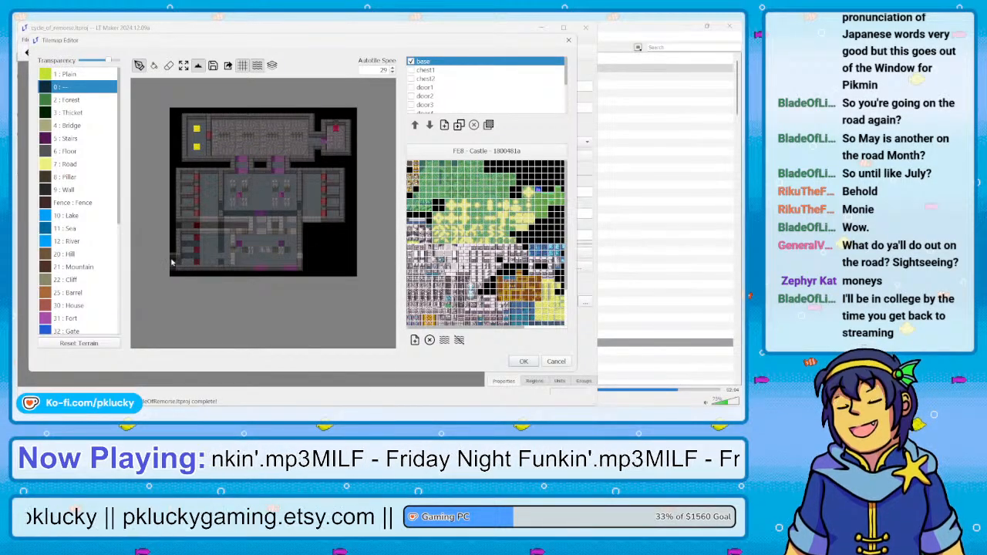
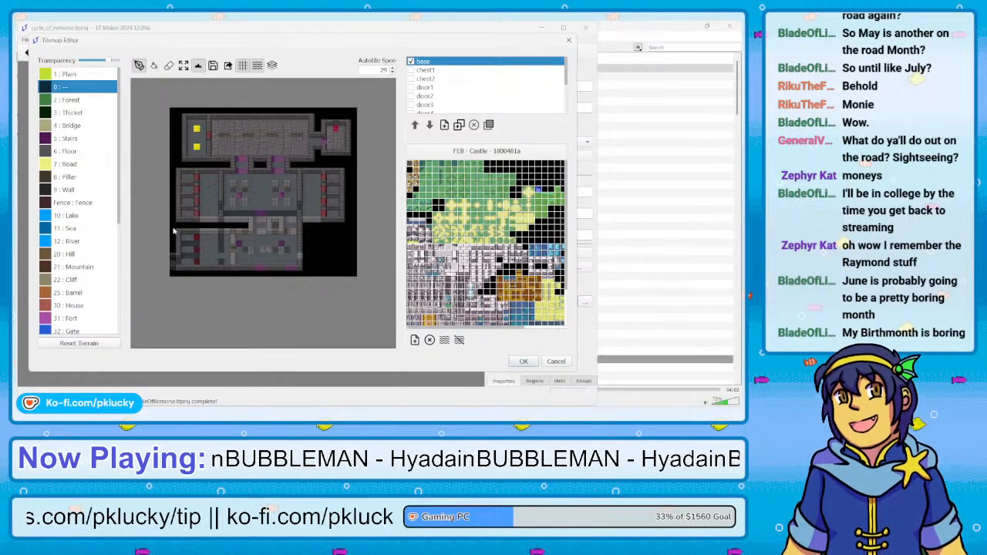
Repaint the base layer's lower castle terrain with Floor in the rooms, Wall along the walls and terrain 0 in the gap between stairways
right_click(259, 205)
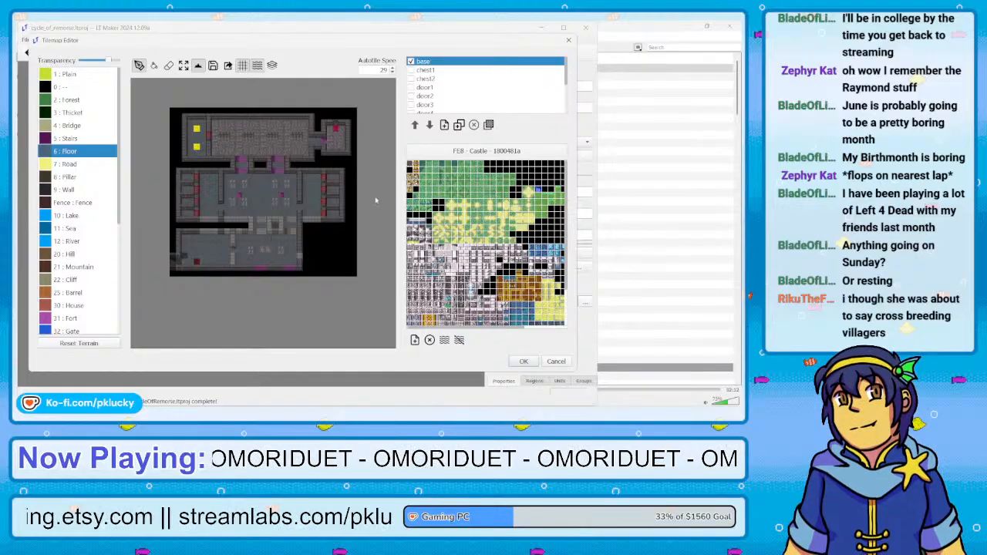
right_click(221, 221)
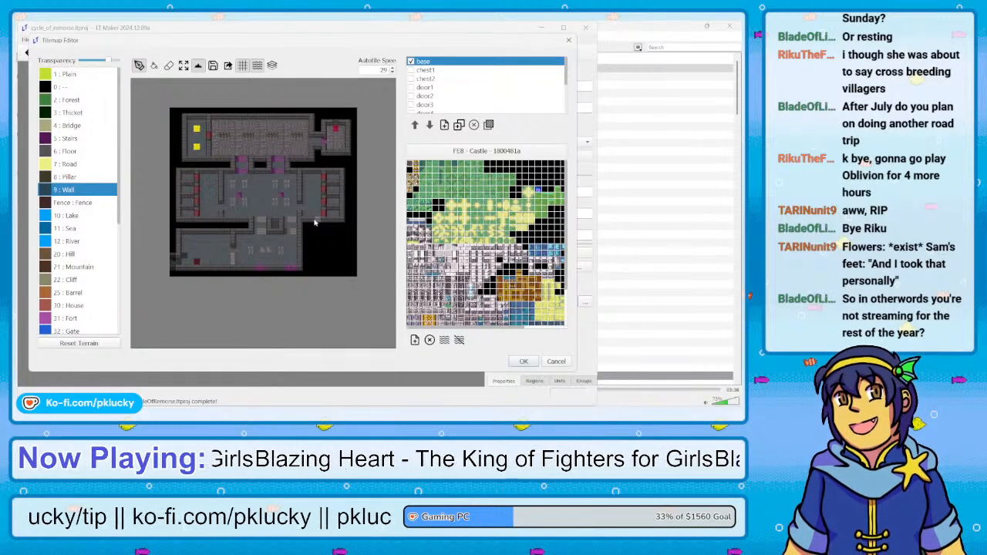
right_click(321, 249)
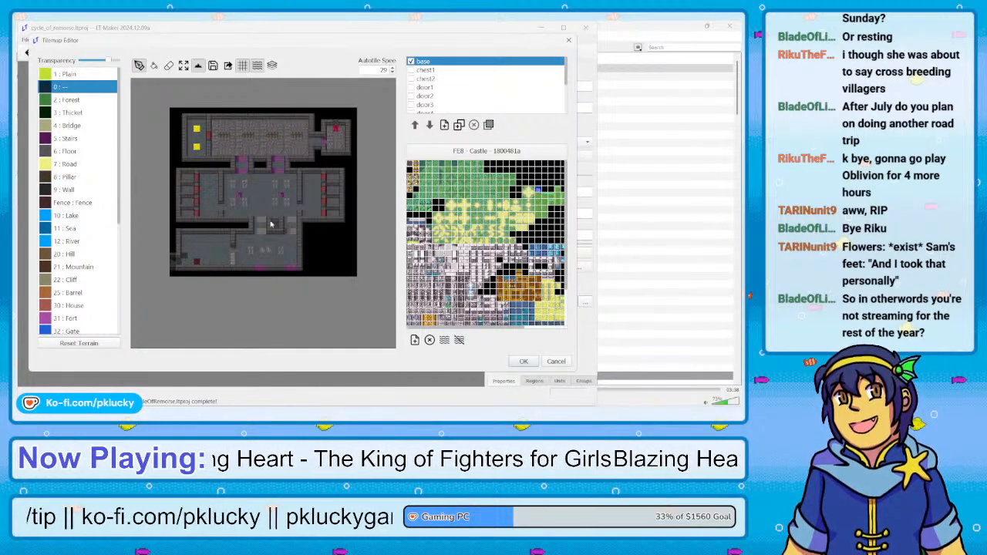
right_click(254, 270)
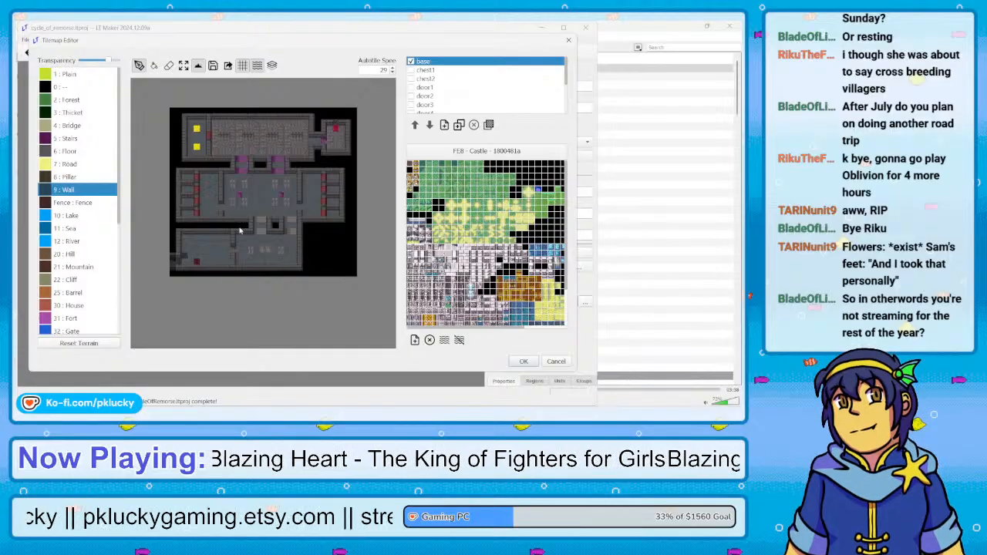
Paint Stairs terrain on the southern stairways, inner doorway and western entrance, replacing the leftover southwestern room tile with Floor and completing the surrounding Wall terrain
right_click(241, 200)
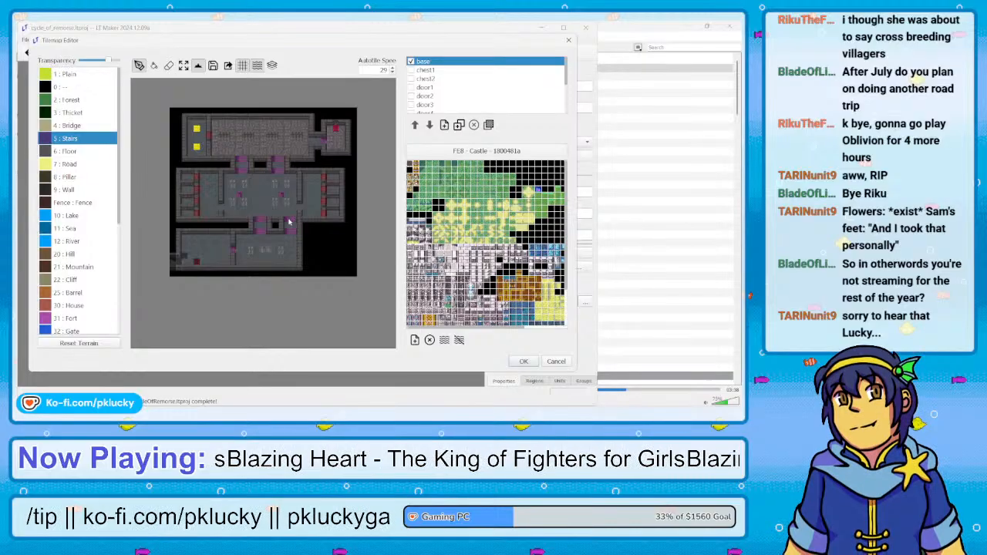
key("Down")
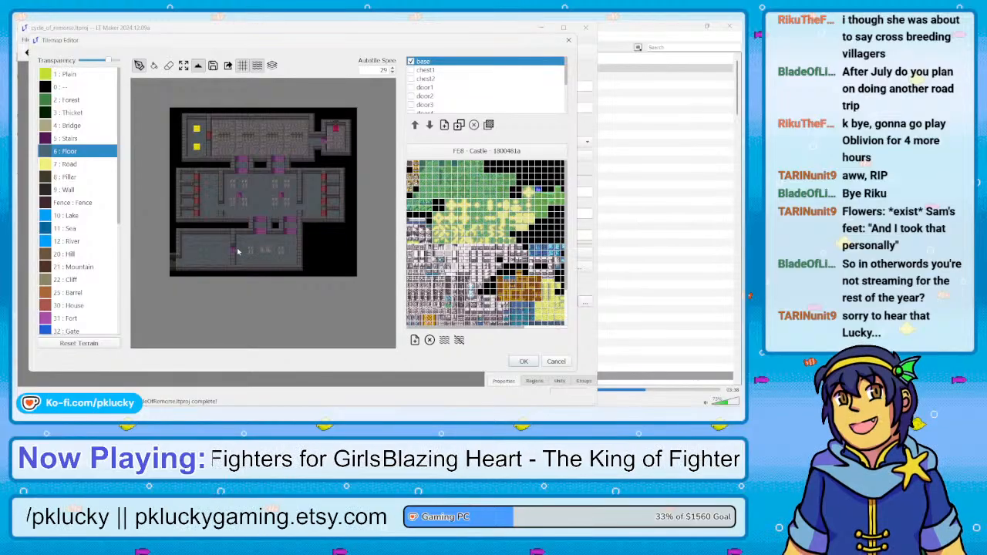
key("Up")
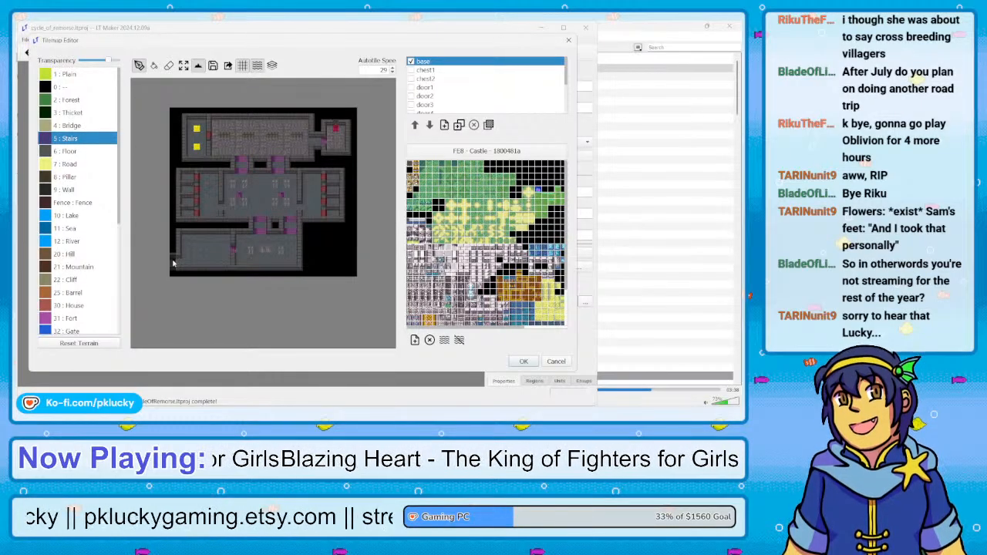
right_click(182, 269)
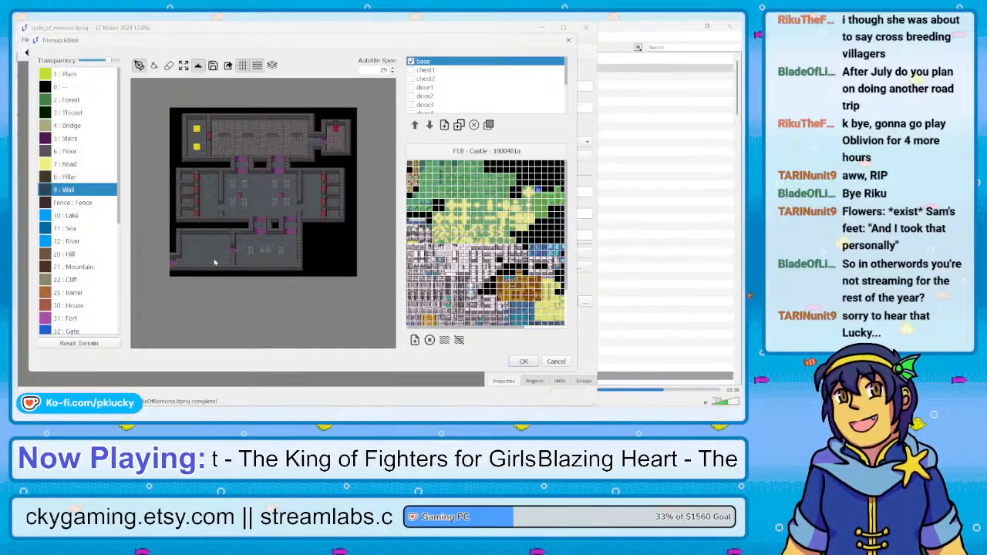
Paint Pillar terrain on the central and southern halls' pillars, add Stairs to the southern hall's middle tiles, and accept the Ch25 tilemap
right_click(225, 138)
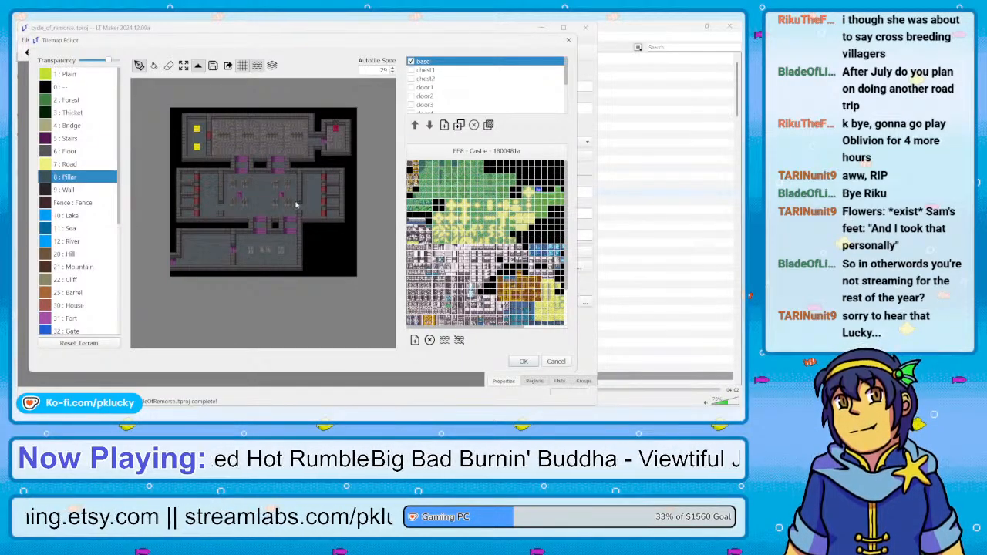
key("Down")
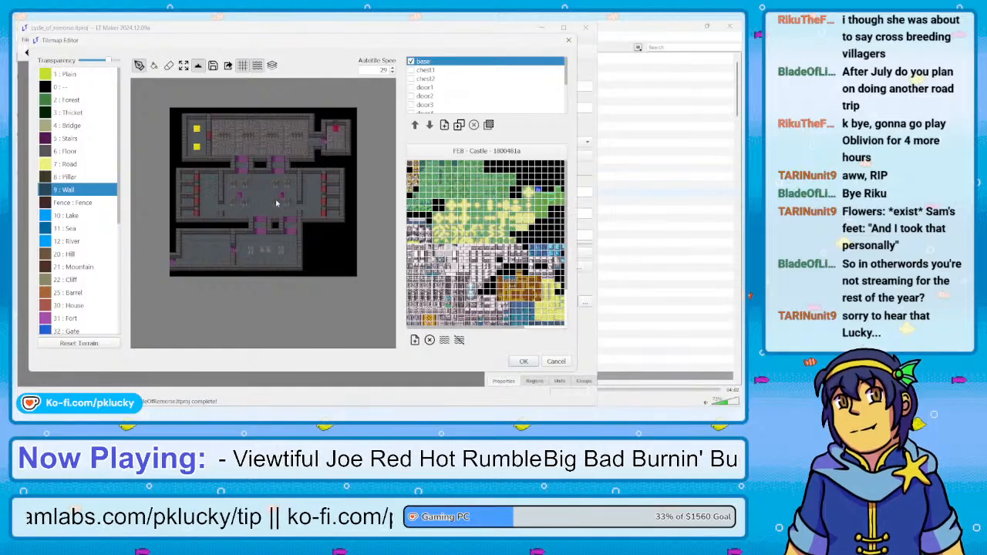
key("Up")
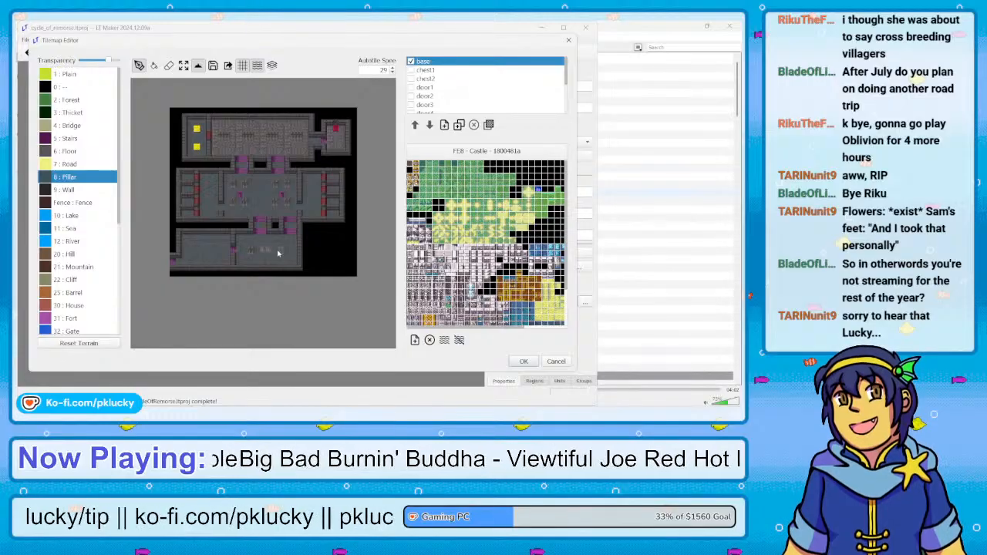
right_click(259, 232)
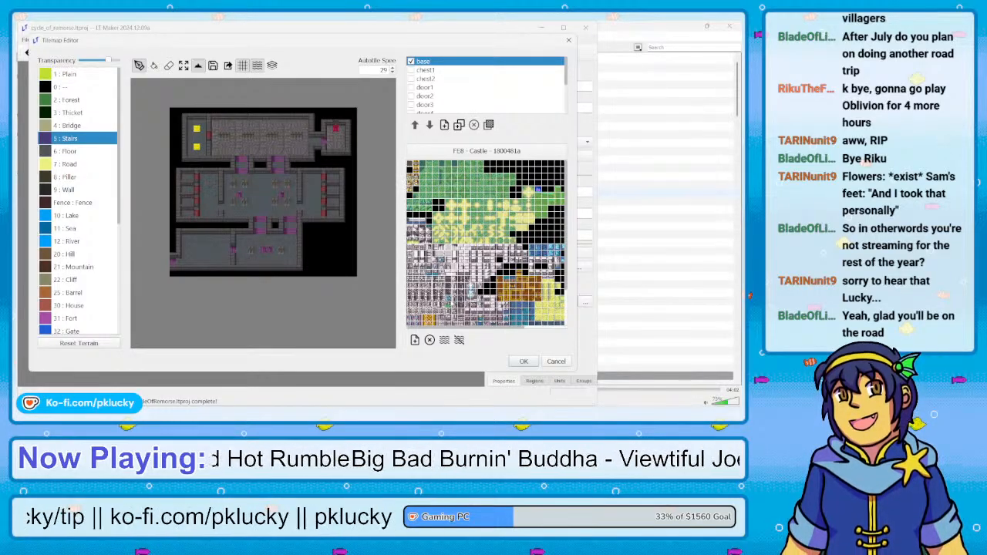
left_click(524, 362)
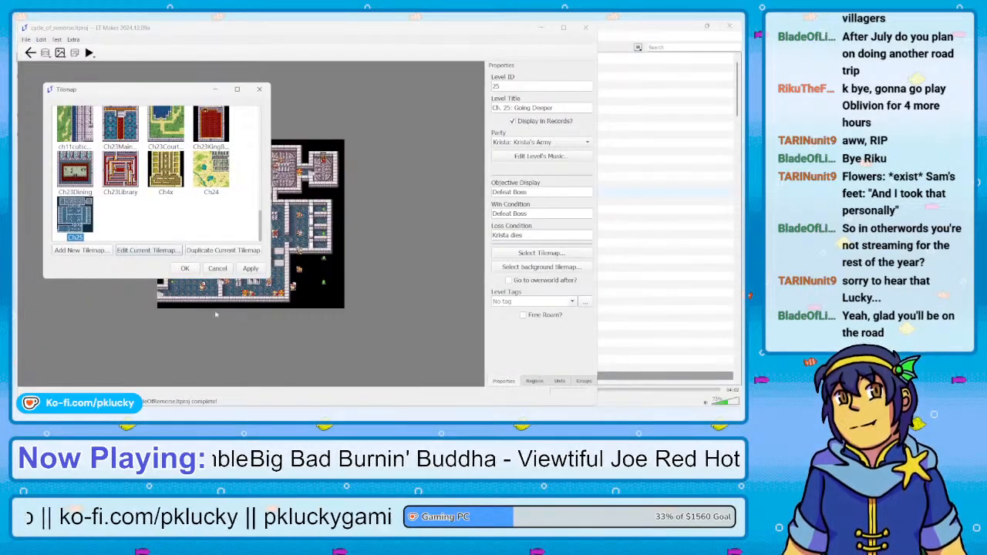
left_click(193, 269)
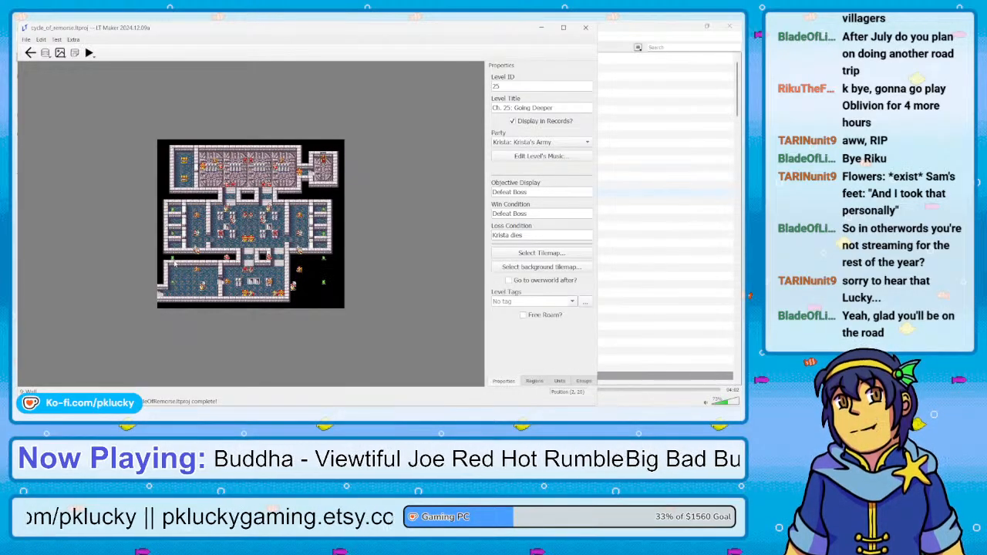
Arrange Escape units 201 to 204 in the four western cells, one per cell from north to south
scroll(175, 264, "up", 1)
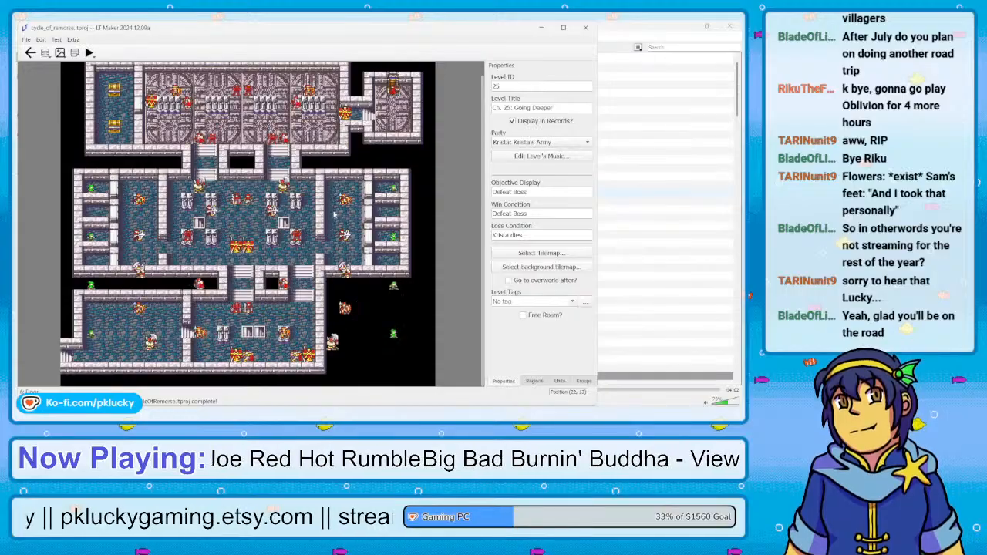
left_click(559, 380)
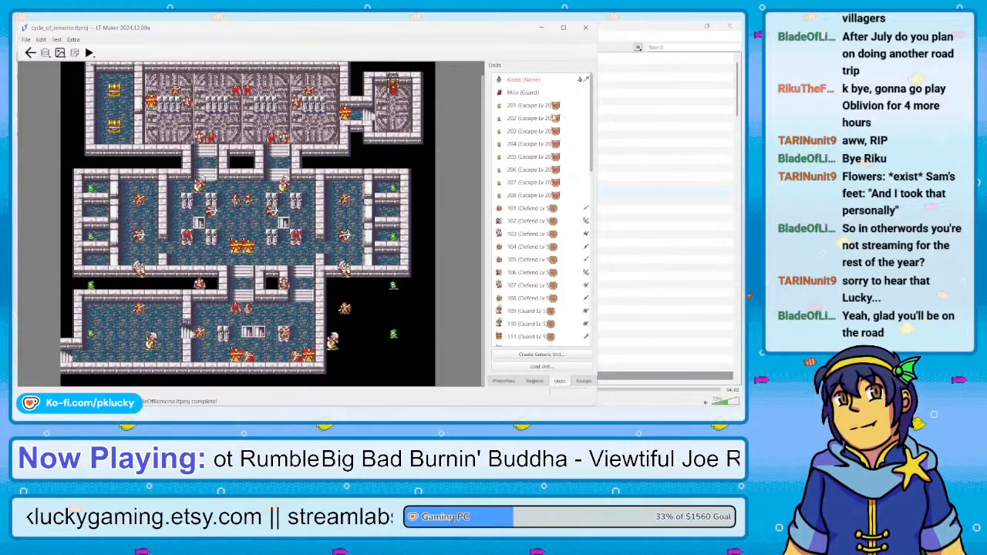
left_click(546, 109)
left_click(538, 118)
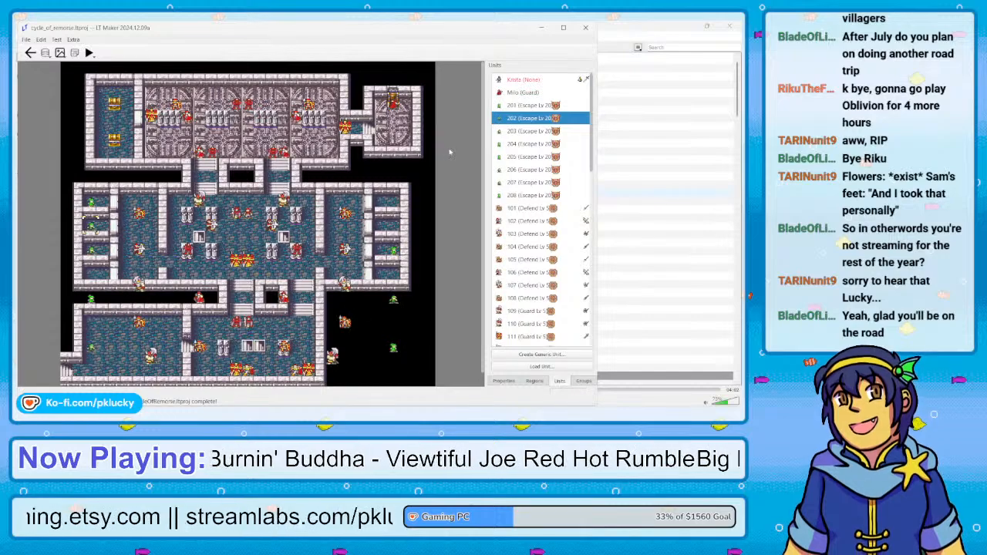
left_click(502, 133)
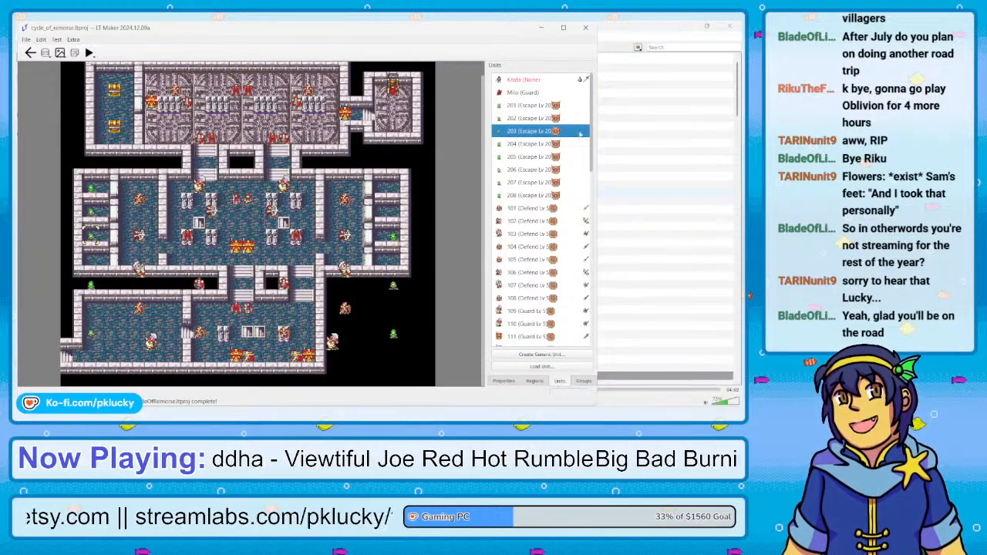
left_click(515, 144)
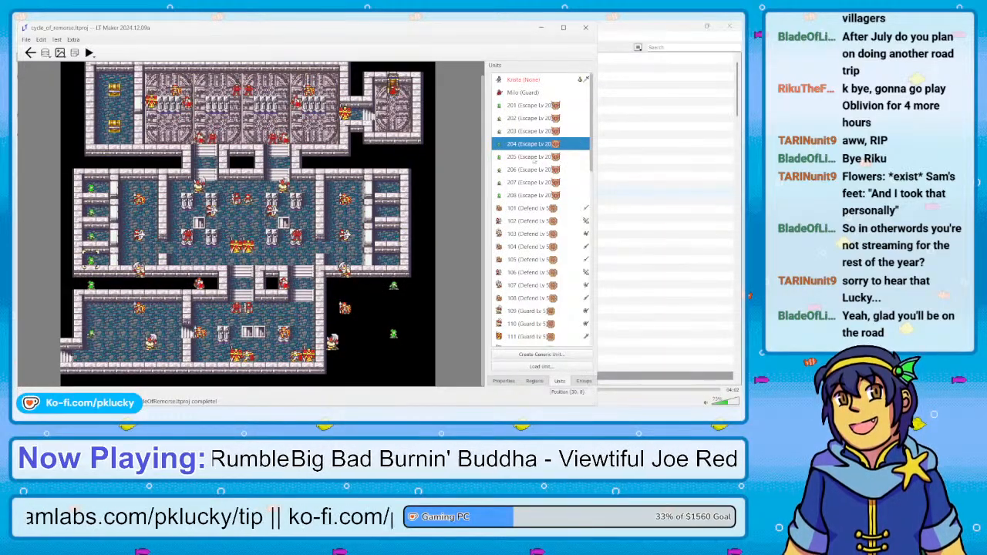
Move Escape units 205 to 208 into the four eastern cells, one per cell from north to south
left_click(510, 158)
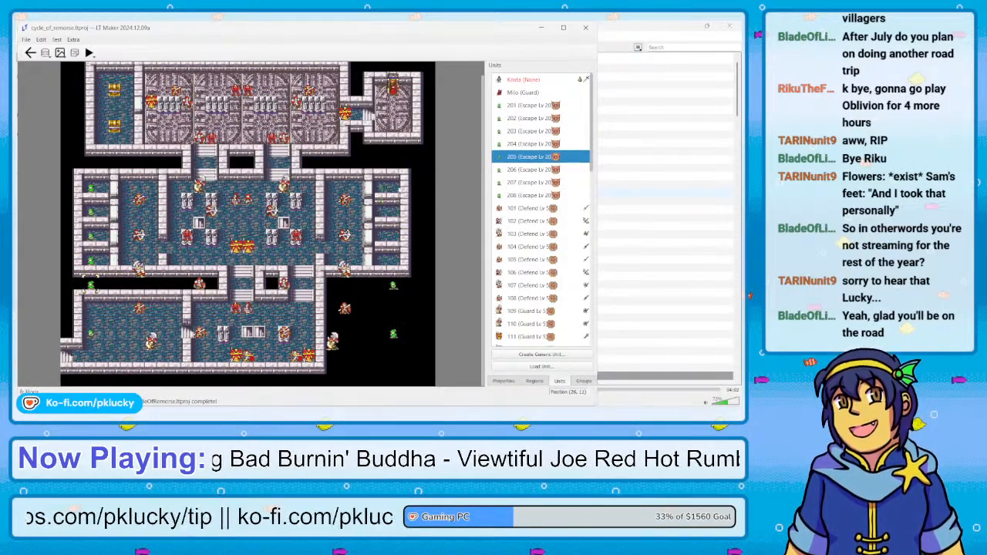
left_click(396, 191)
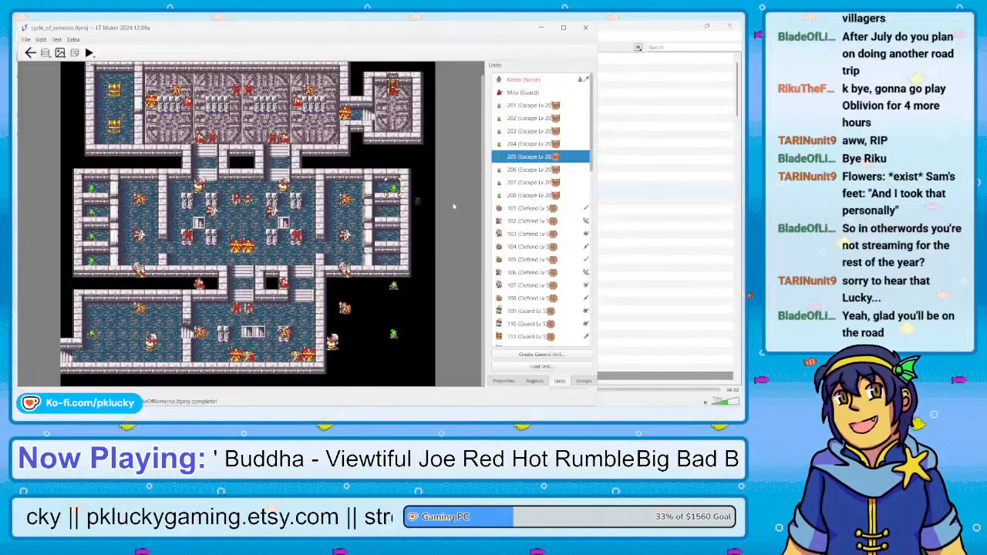
left_click(531, 169)
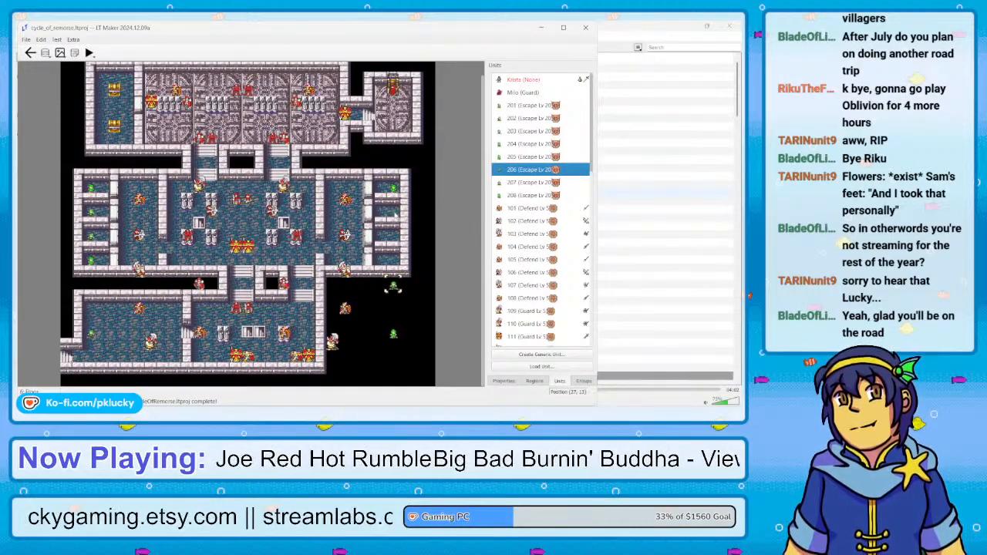
right_click(395, 216)
left_click(530, 183)
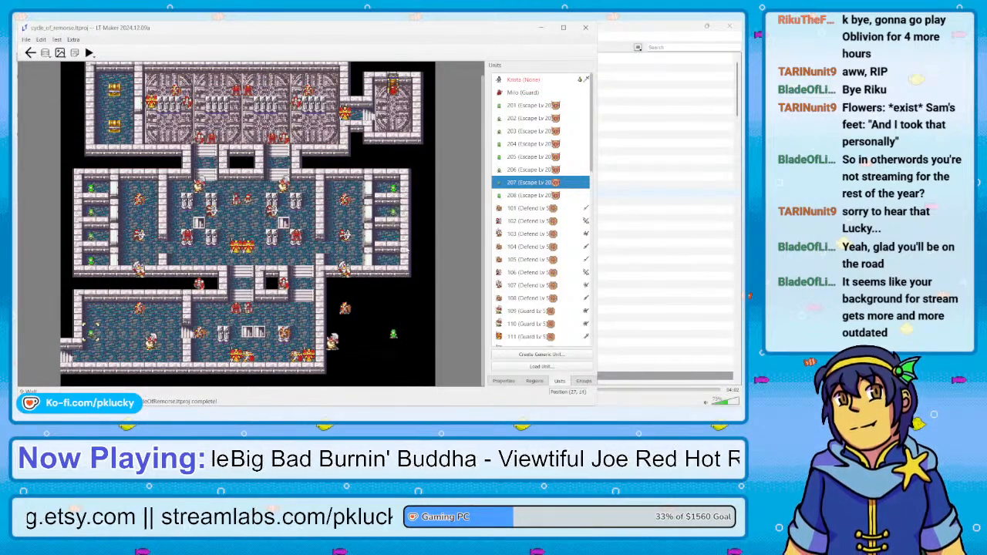
right_click(395, 237)
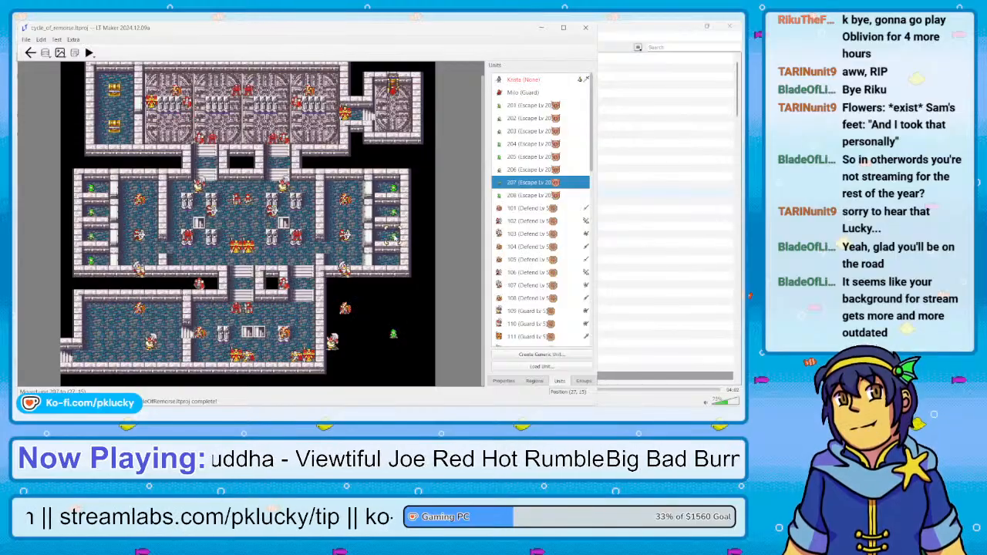
left_click(393, 333)
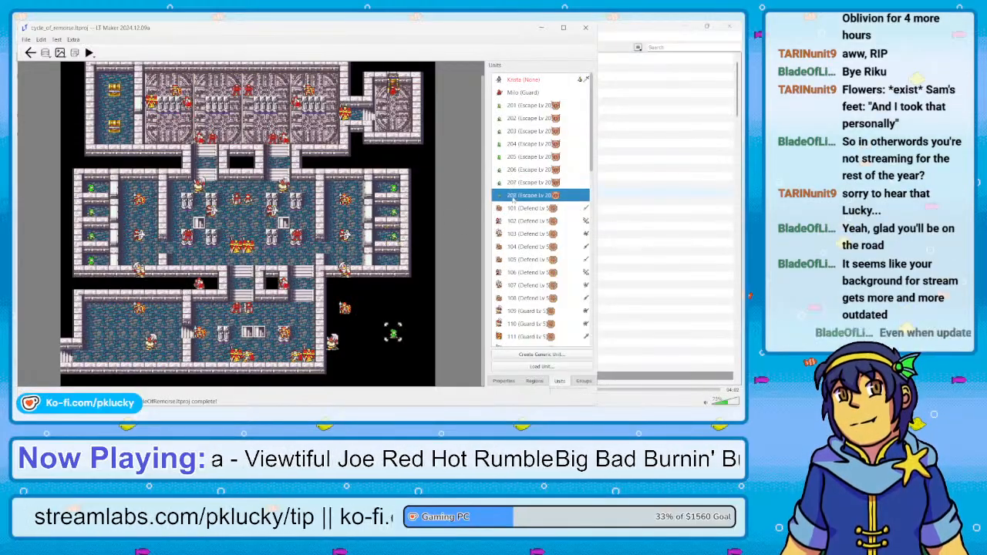
right_click(395, 262)
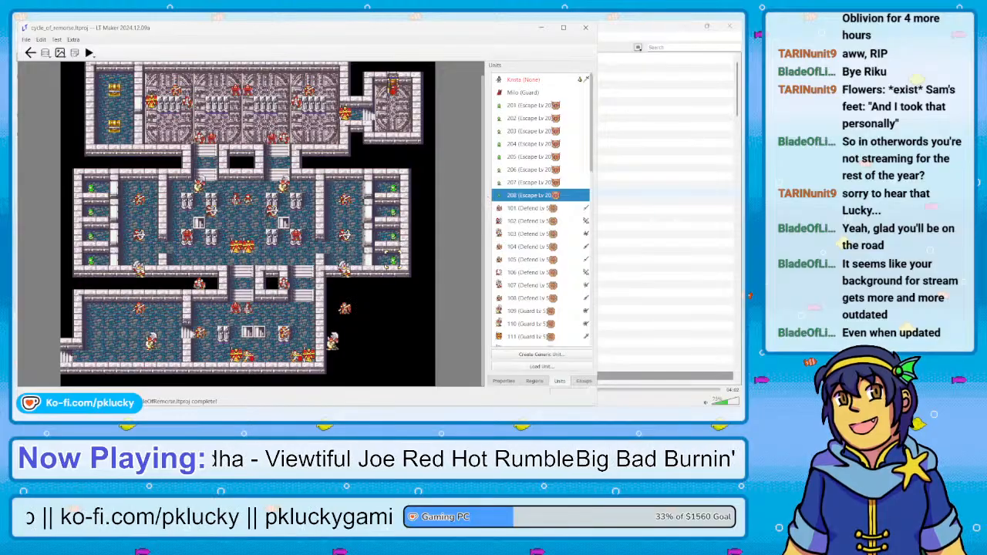
Check the end of the unit list and calculate 17 × 2 plus 17 in Calculator, closing it when finished
scroll(540, 208, "down", 5)
scroll(540, 209, "down", 8)
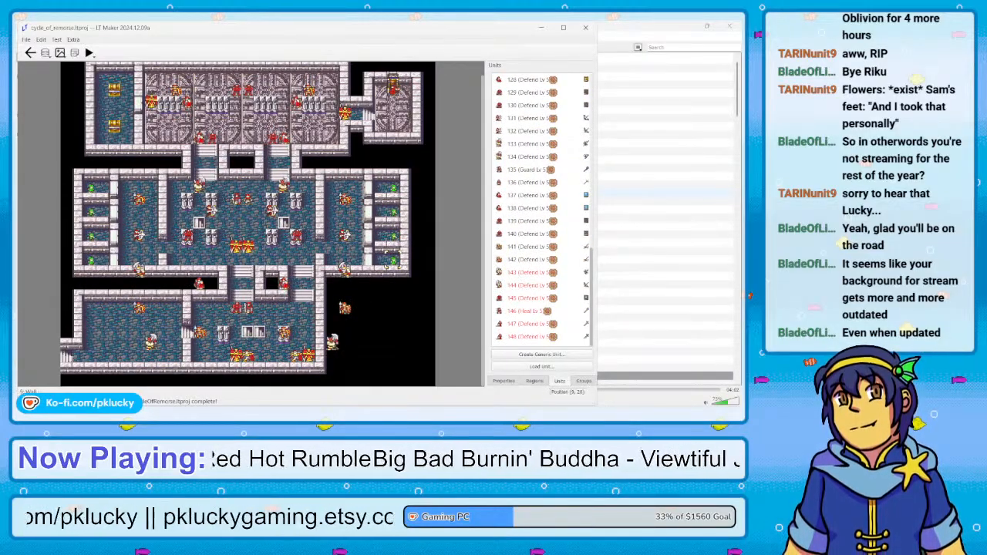
key("super")
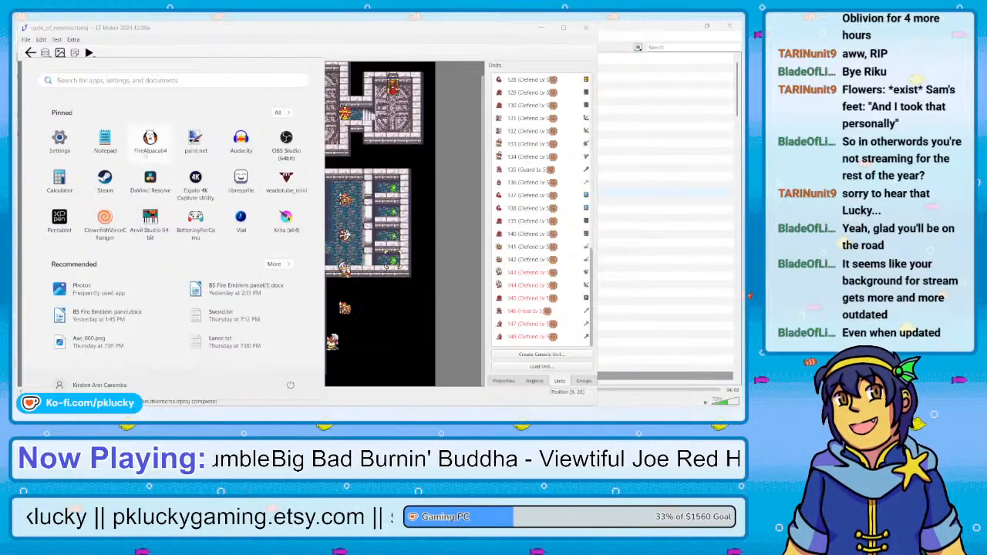
left_click(59, 178)
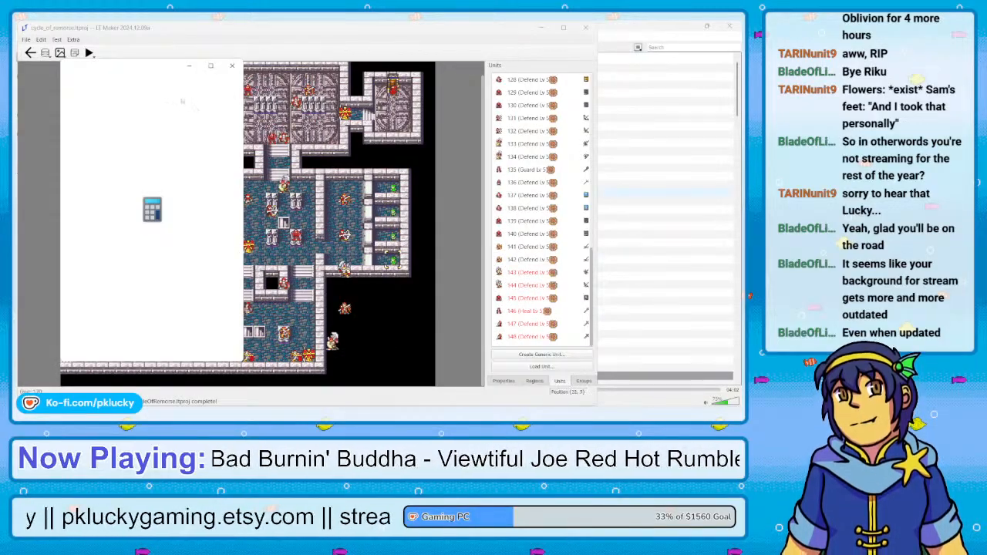
type("7")
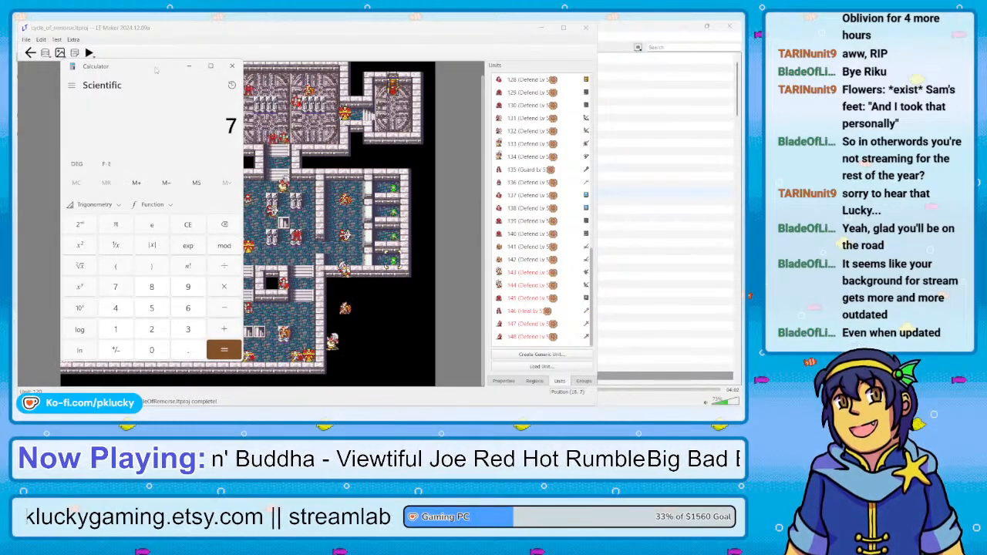
key("BackSpace")
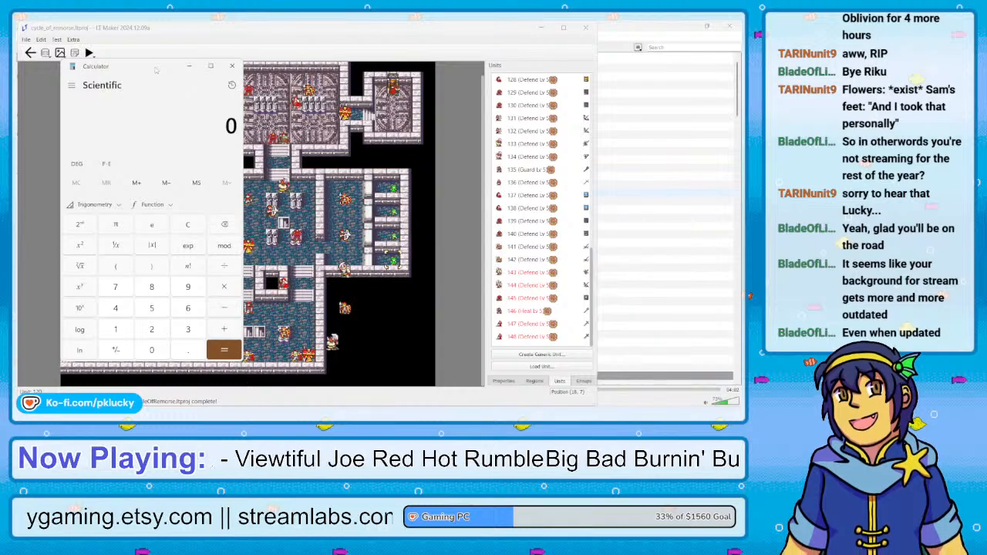
type("17")
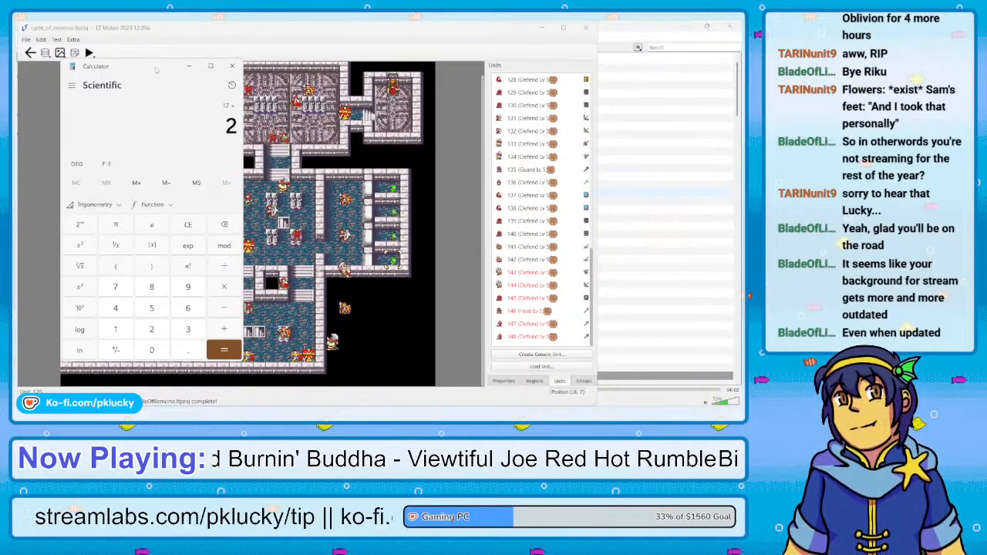
key("Return")
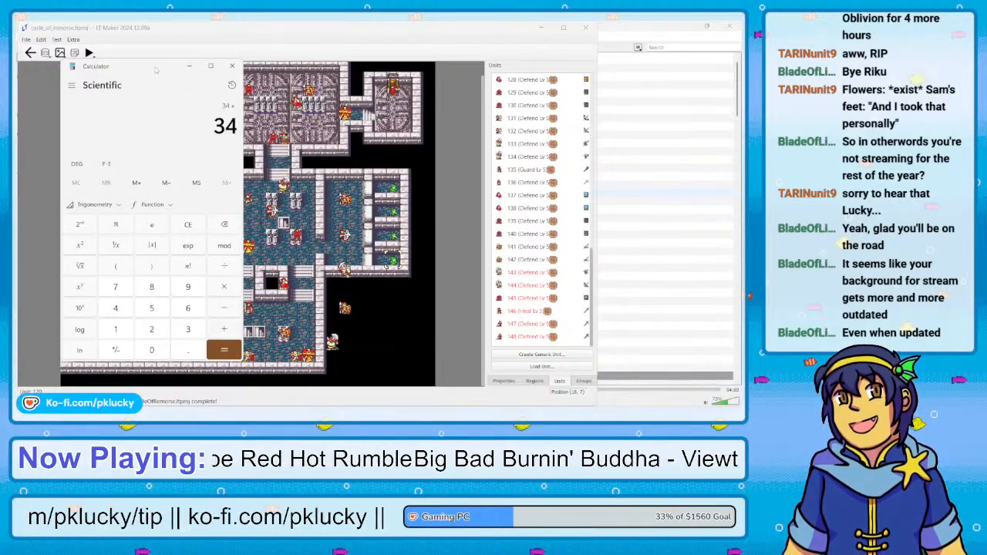
type("17 =")
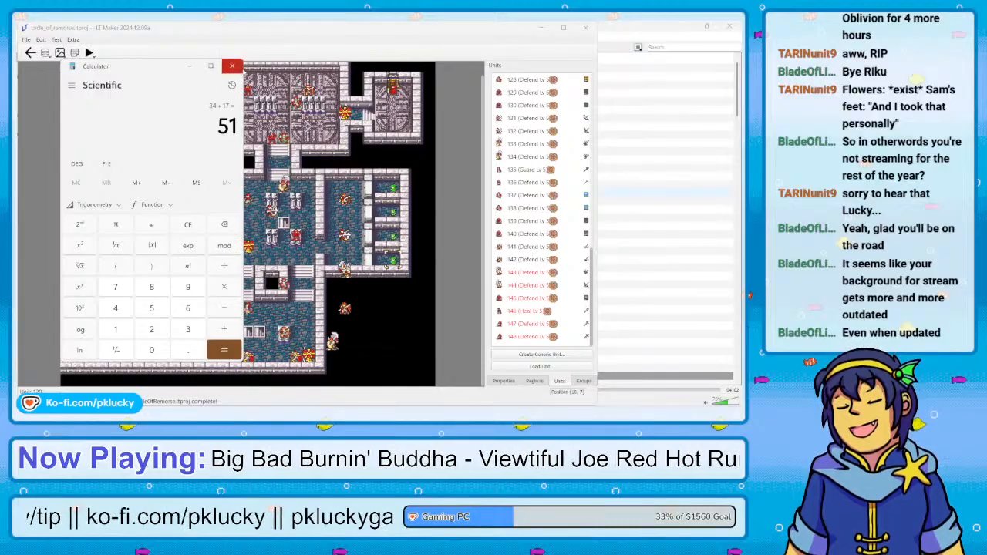
left_click(288, 48)
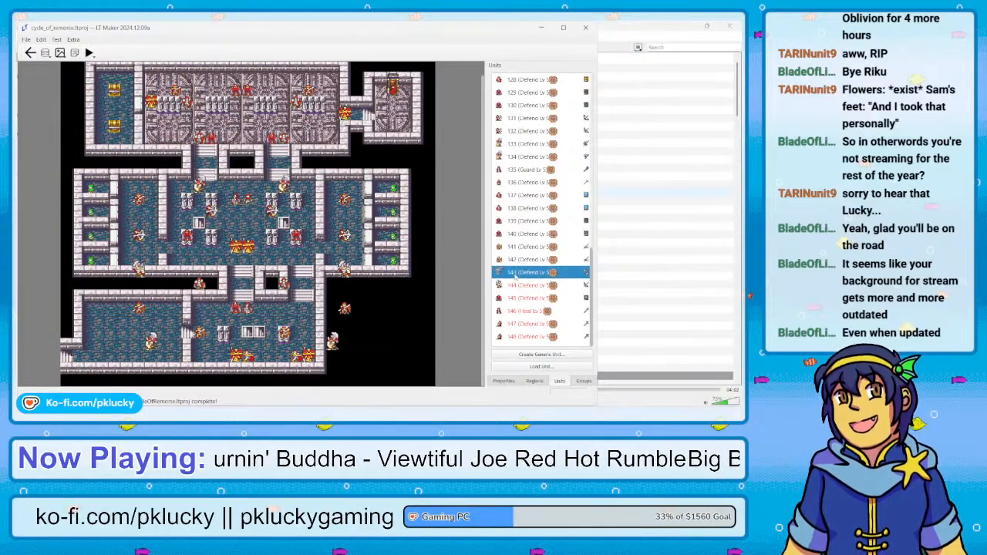
Delete units 143 to 148 from the end of the Chapter 25 unit list
scroll(511, 271, "up", 12)
scroll(515, 276, "down", 10)
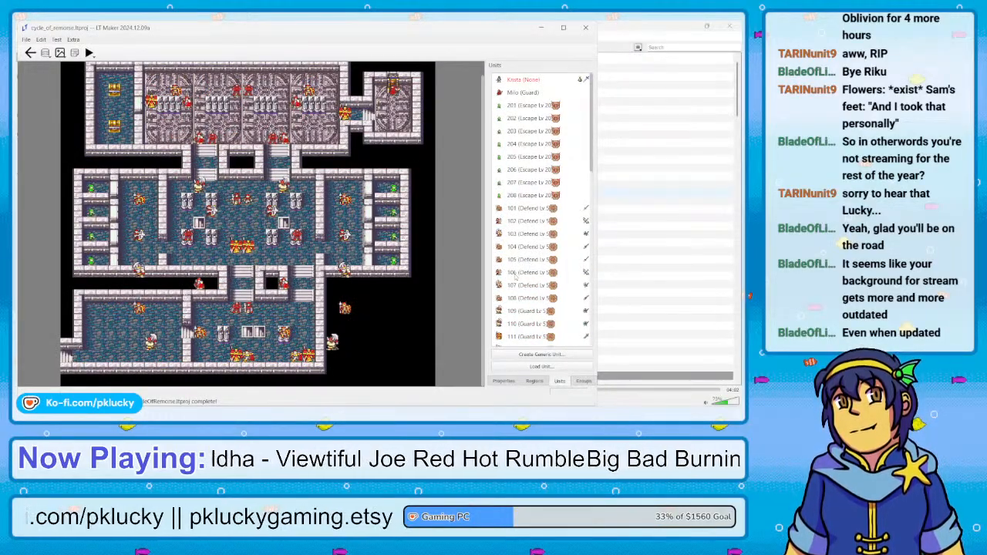
scroll(515, 276, "down", 3)
left_click(524, 272)
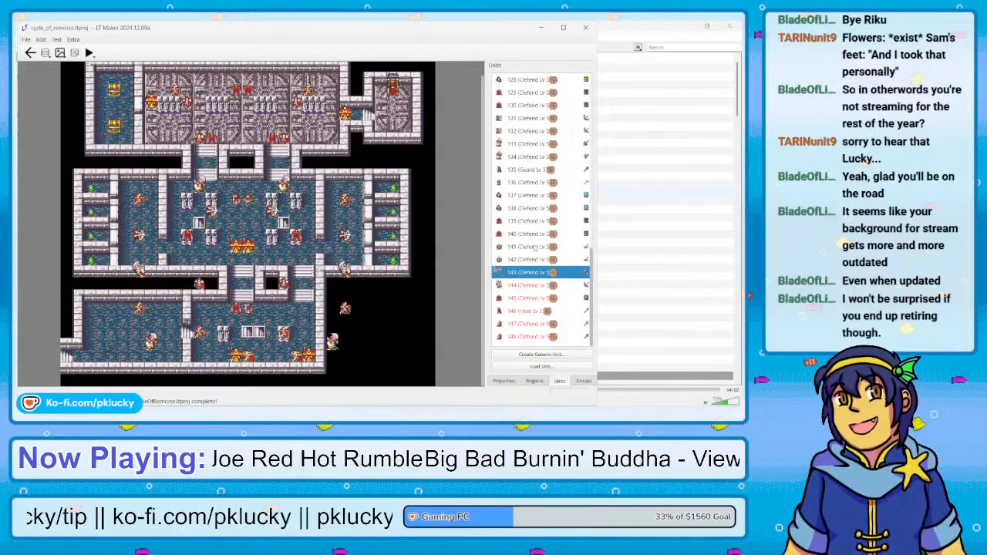
key("Delete")
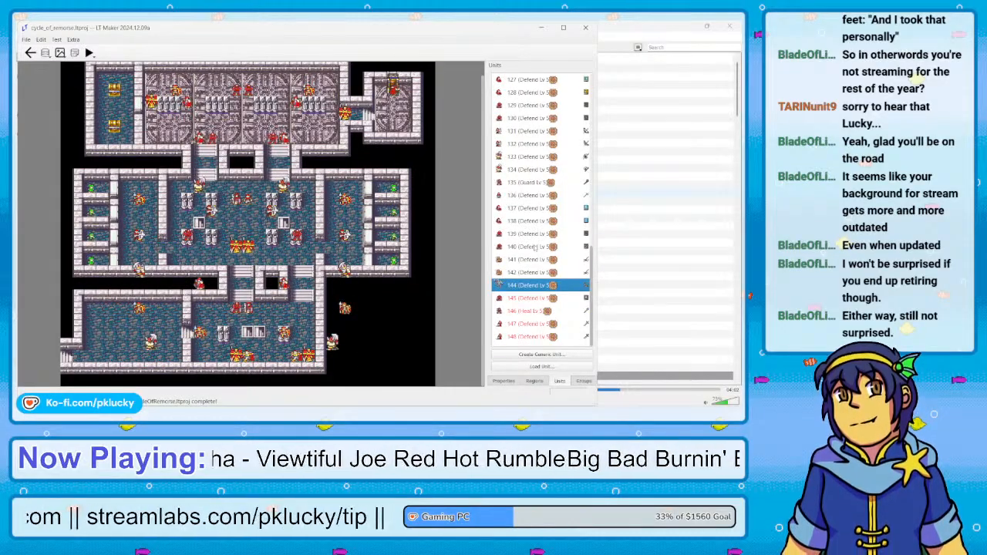
key("Delete")
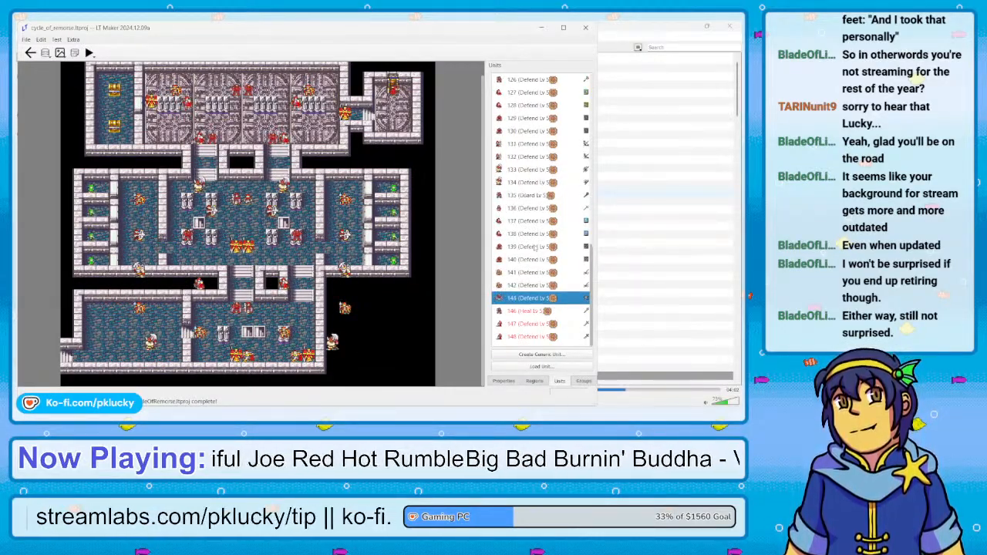
key("Delete")
key("Delete")
key("Delete")
key("Delete")
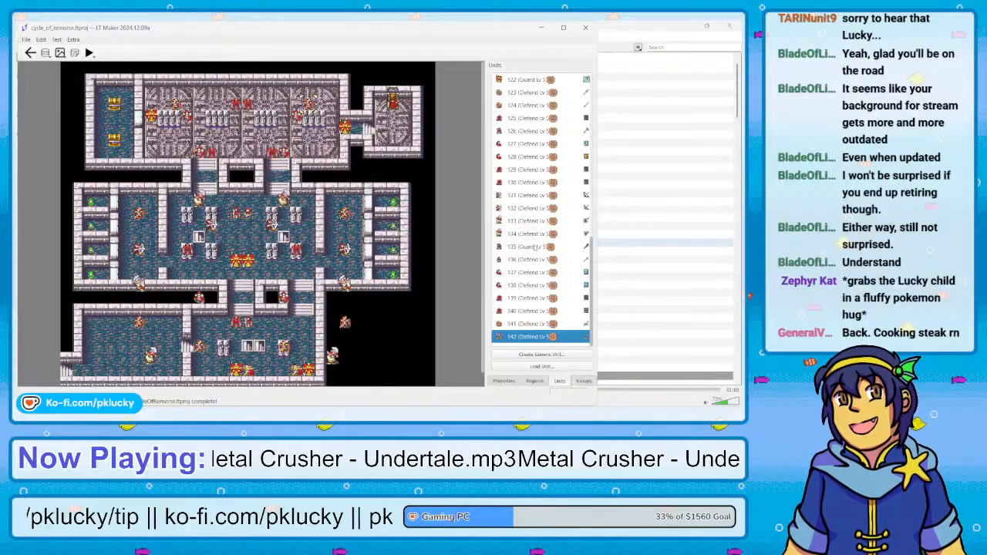
Review the remaining units from the start of the list against their positions on the castle map
scroll(525, 221, "up", 3)
scroll(525, 222, "up", 4)
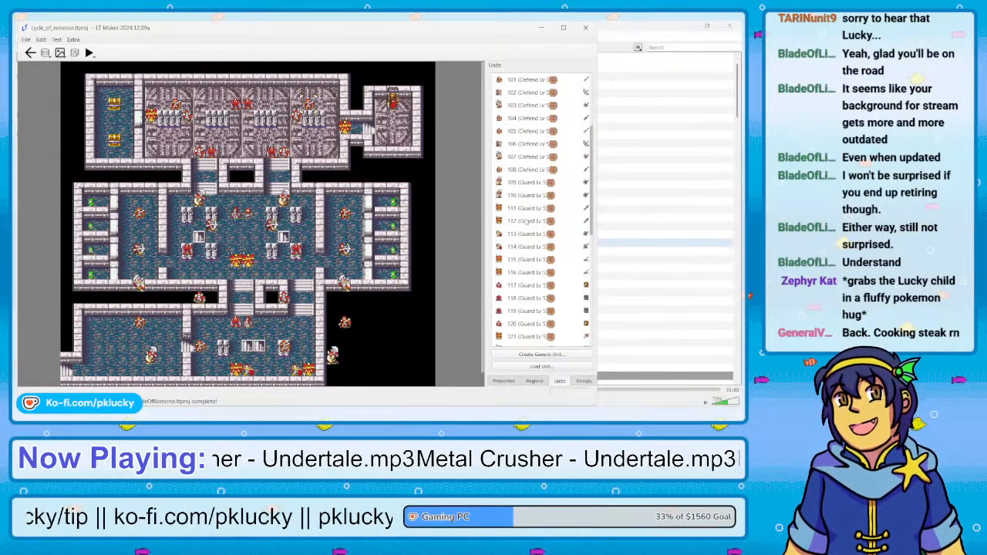
scroll(525, 221, "up", 3)
left_click(510, 209)
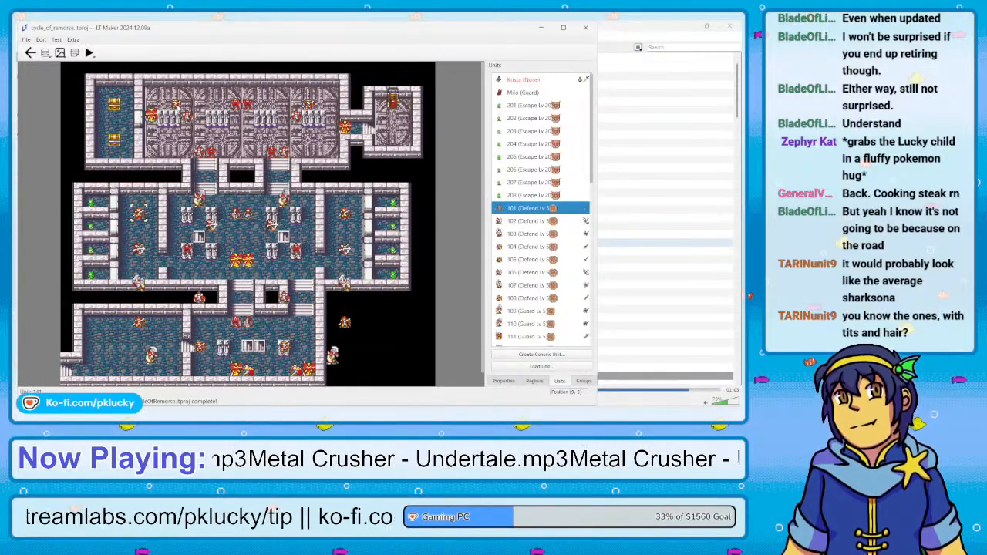
right_click(177, 106)
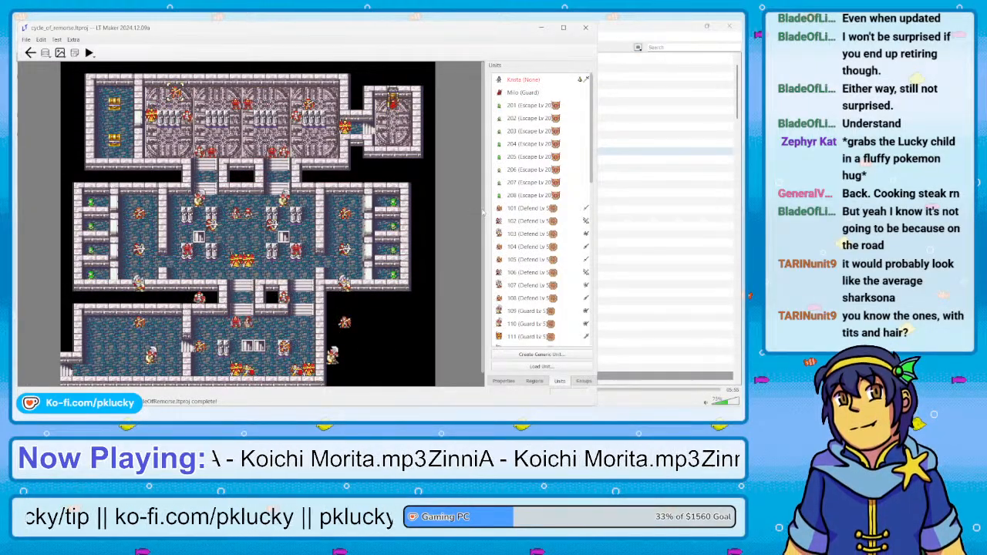
left_click_drag(482, 216, 481, 265)
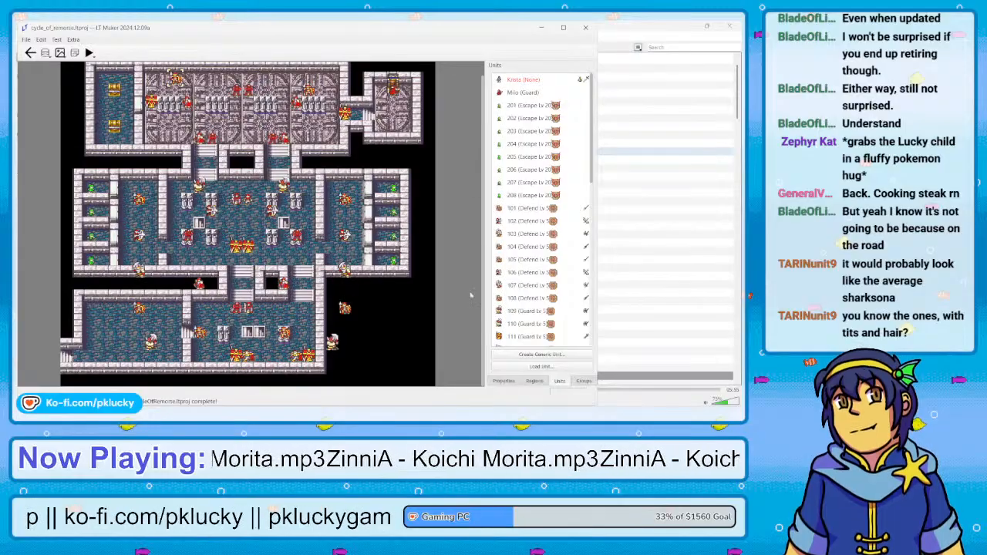
scroll(531, 329, "down", 3)
scroll(532, 328, "down", 1)
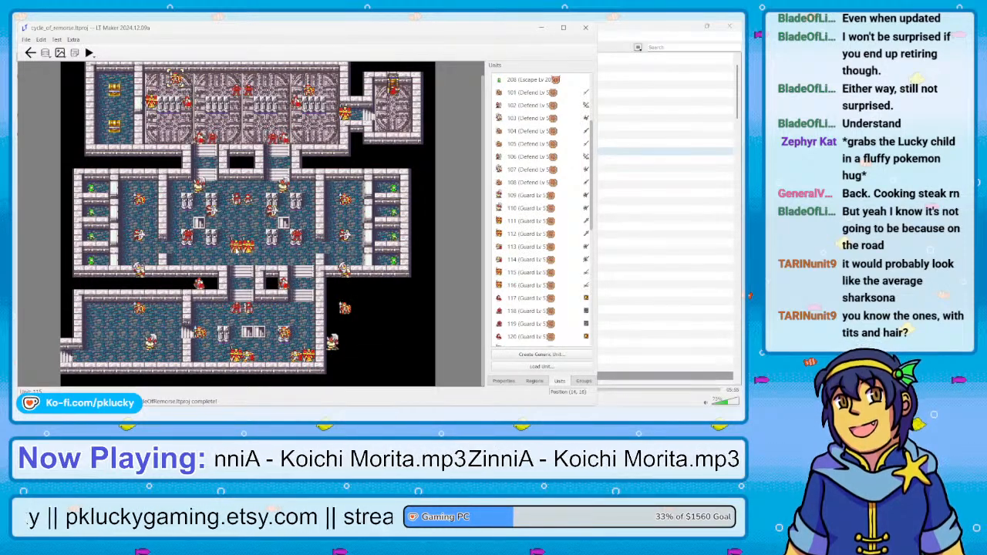
Move Defend units 101, 102 and 103 north into a spaced column inside the room beside the western cells
left_click(132, 202)
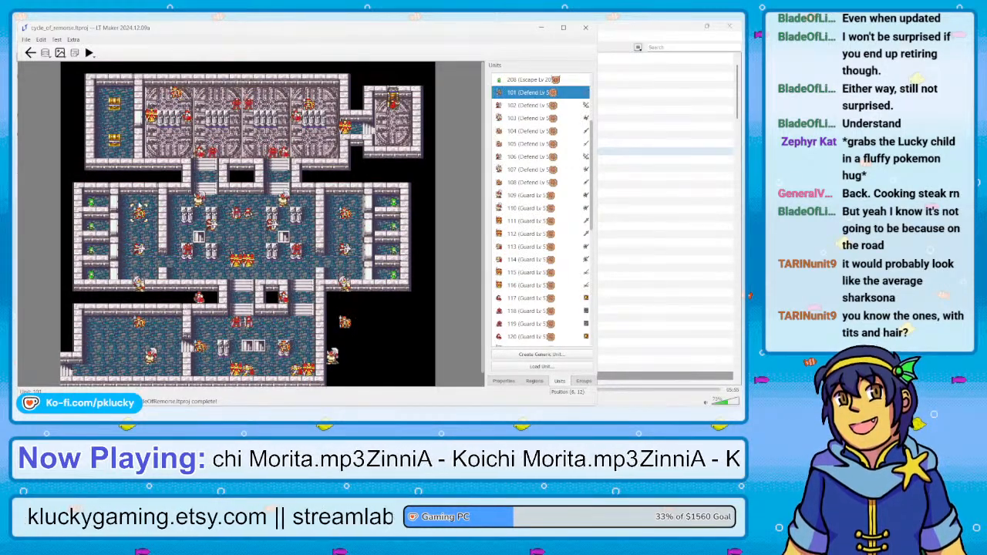
left_click(140, 202)
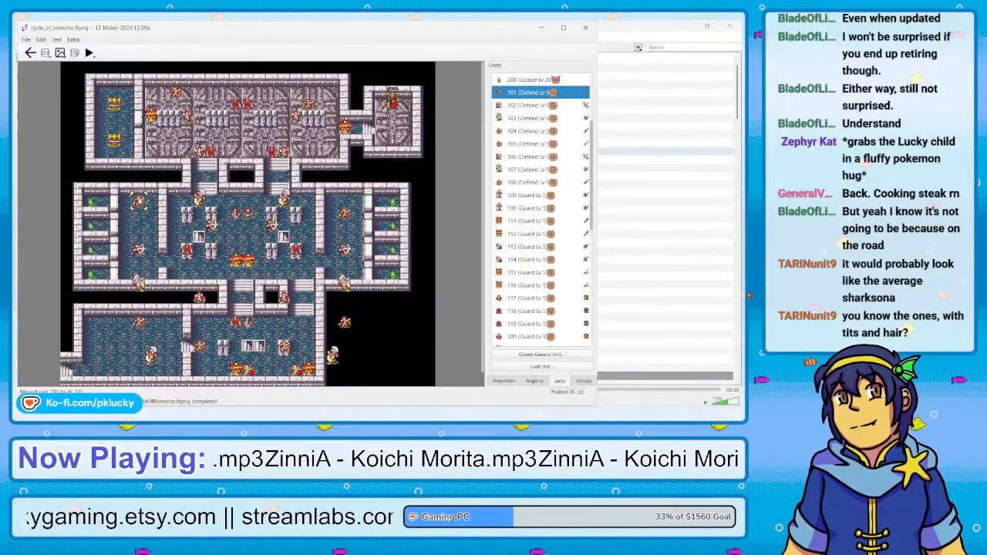
right_click(139, 249)
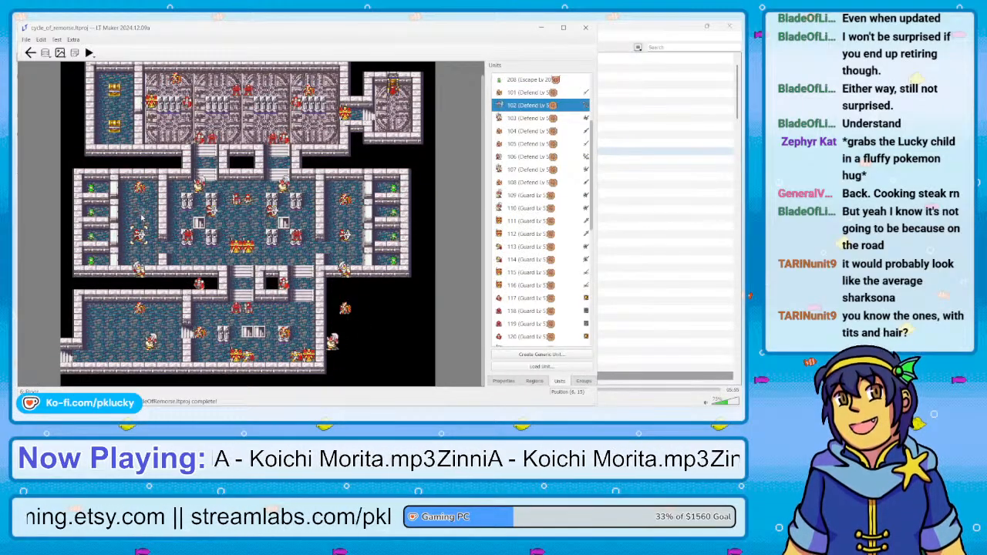
left_click(141, 216)
right_click(140, 272)
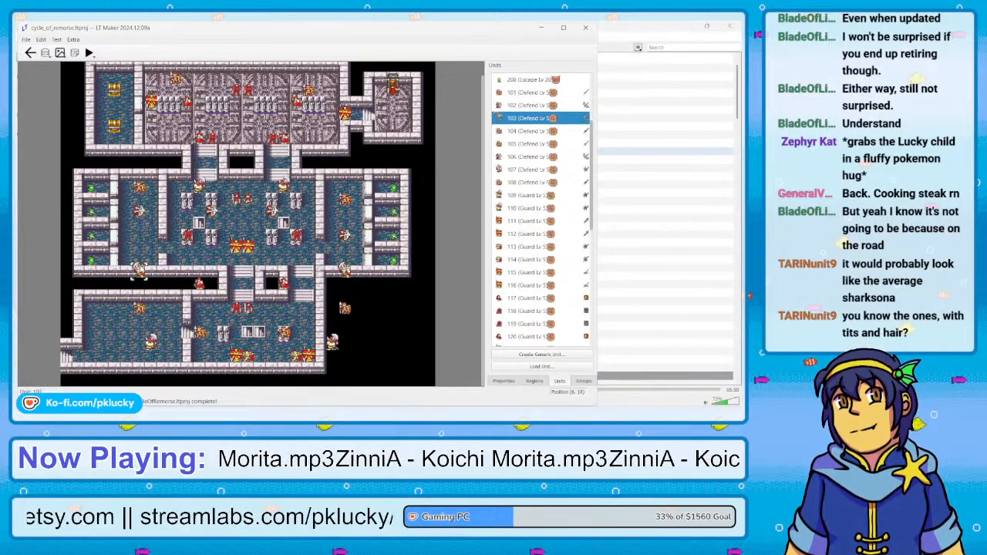
left_click(139, 245)
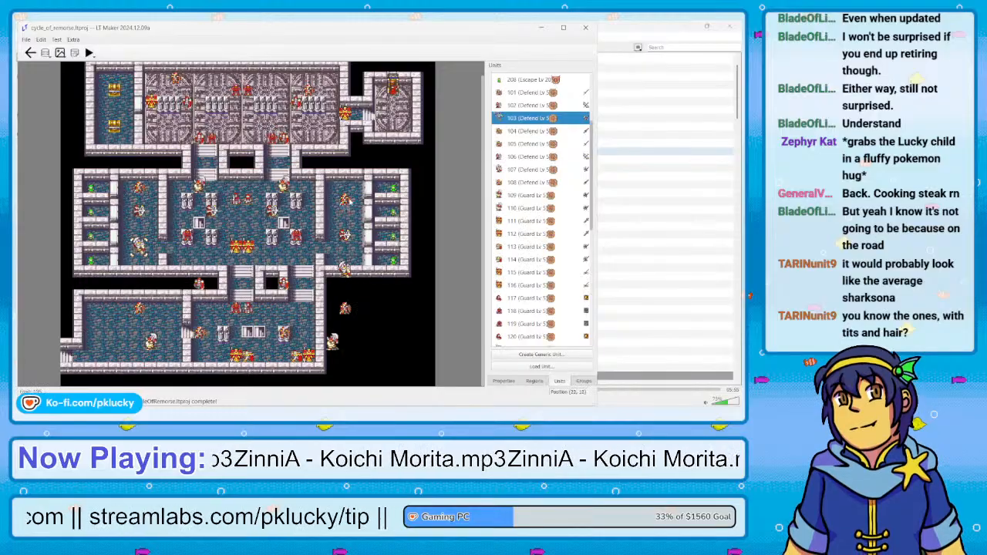
Move Defend units 105, 106 and 107 north into a matching column inside the room beside the eastern cells
right_click(345, 203)
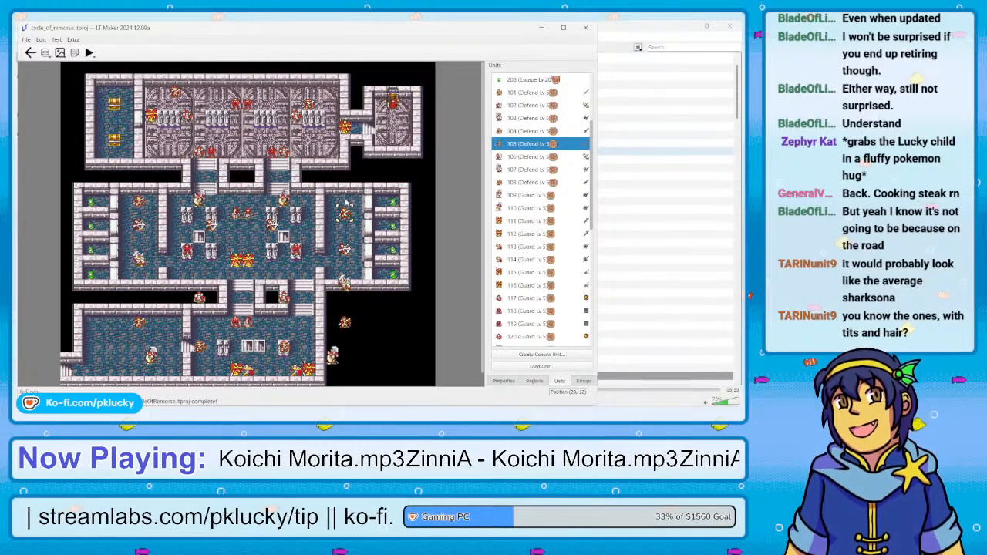
left_click(345, 203)
right_click(345, 248)
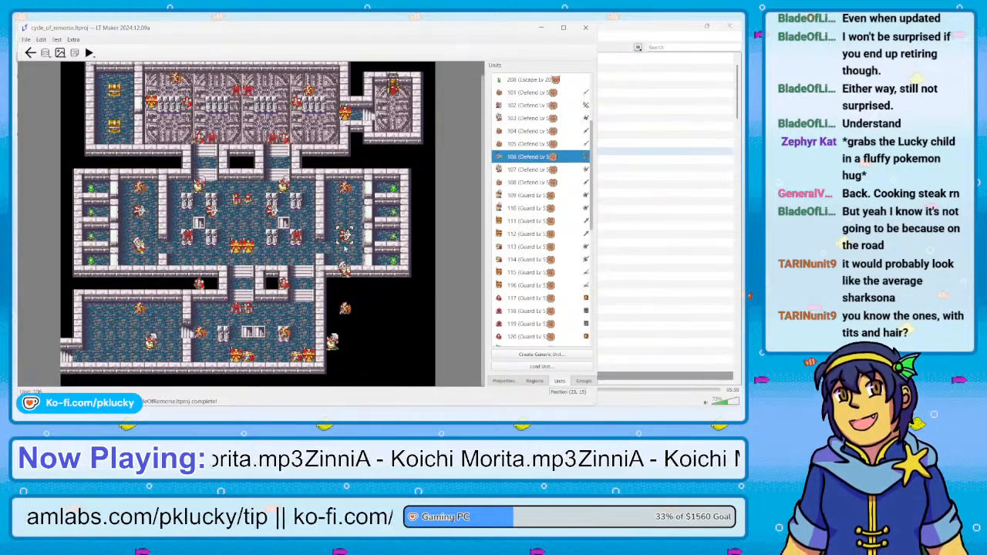
left_click(344, 213)
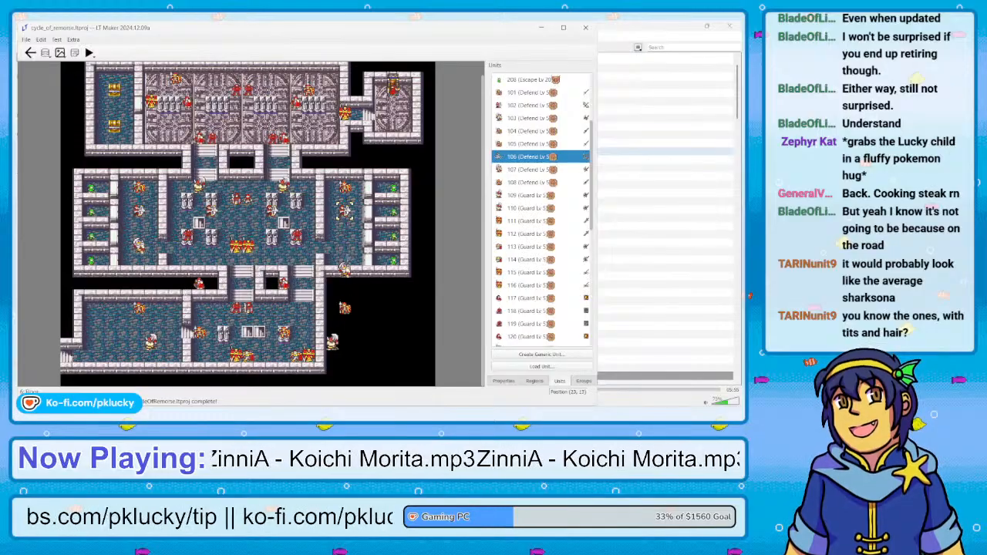
right_click(345, 271)
left_click(345, 246)
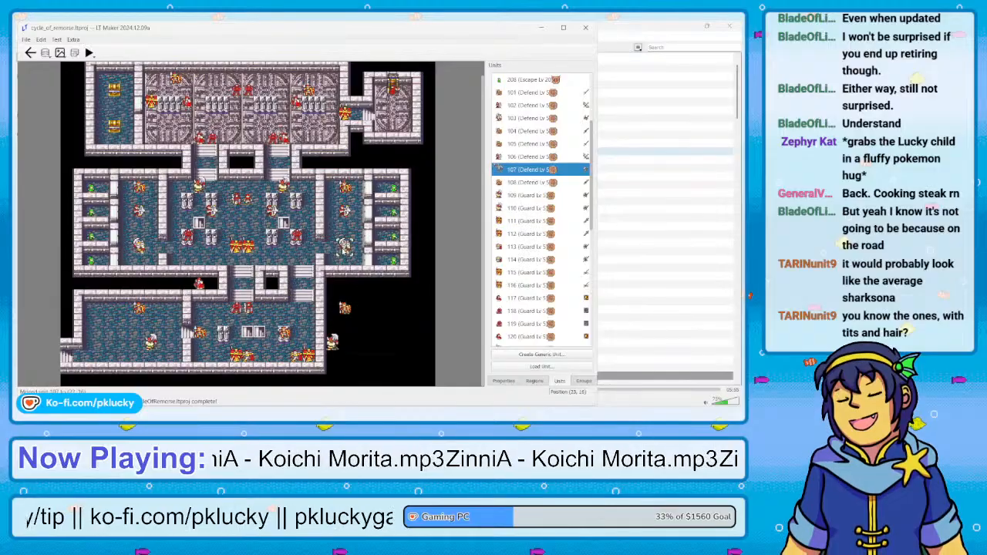
Place unit 128 on the eastern stairway above the southern hall and move unit 127 onto the western stairway
scroll(533, 295, "down", 3)
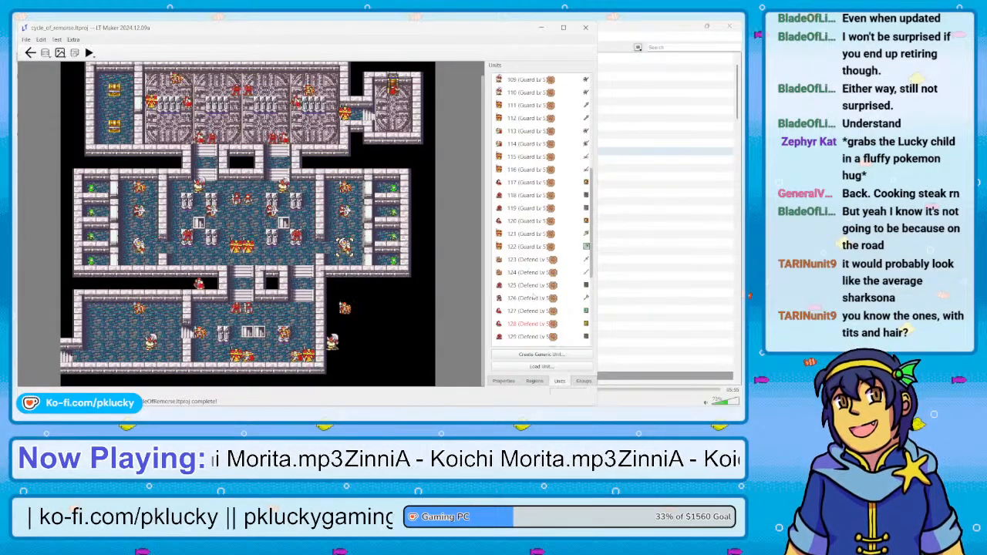
left_click(529, 323)
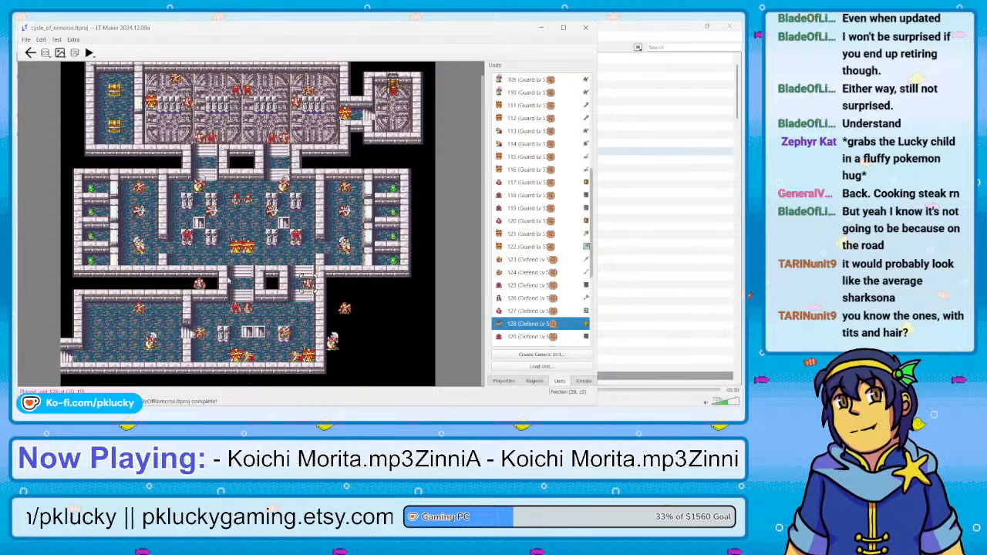
left_click(200, 285)
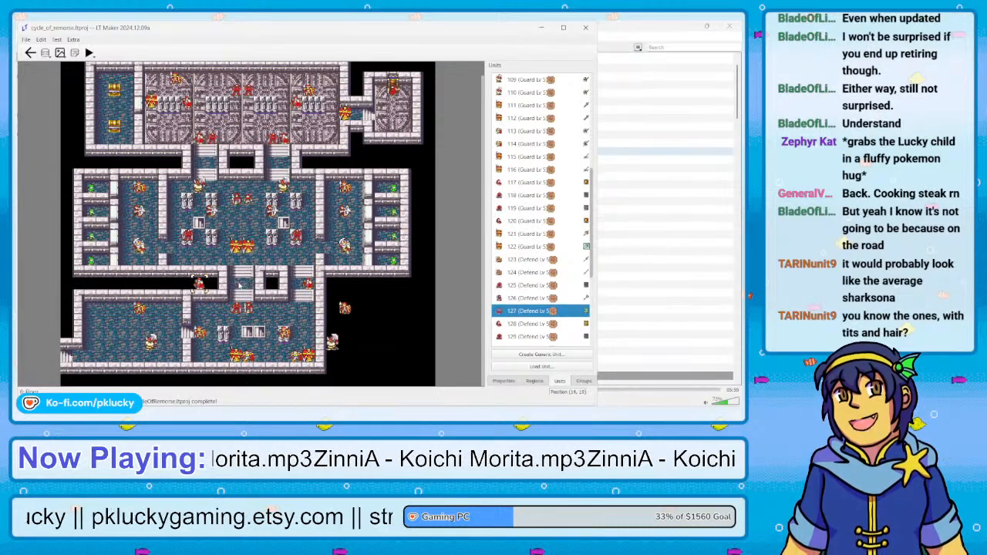
left_click(238, 285)
Move unit 126 below the eastern stairway, unit 125 one tile east, and unit 123 onto the southern hall's western pillar
left_click(246, 310)
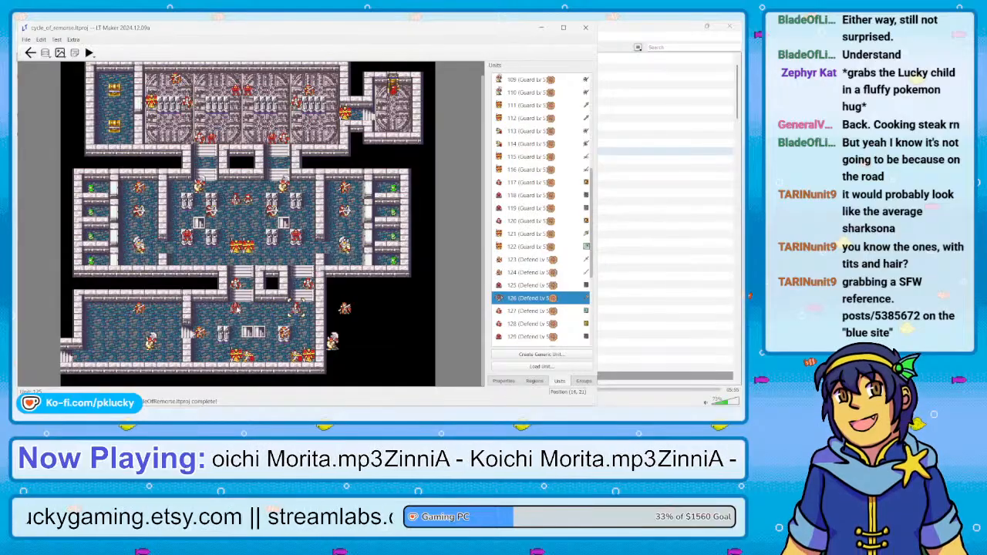
left_click(239, 309)
left_click(244, 310)
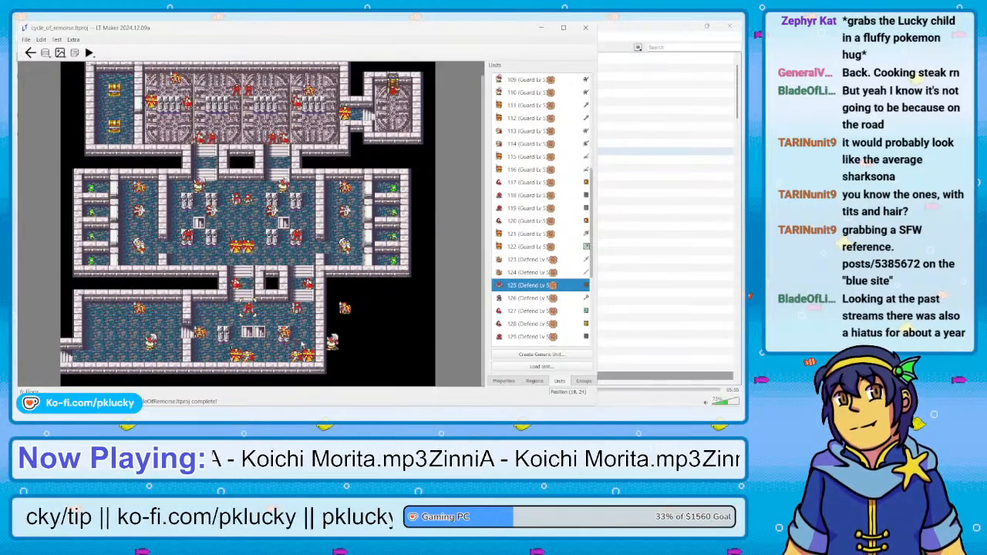
left_click(201, 333)
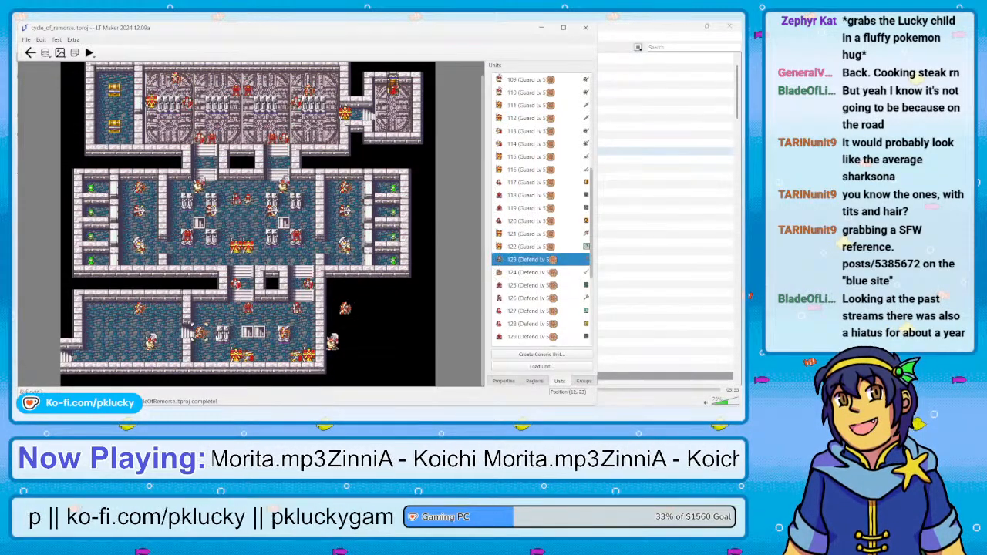
left_click(223, 332)
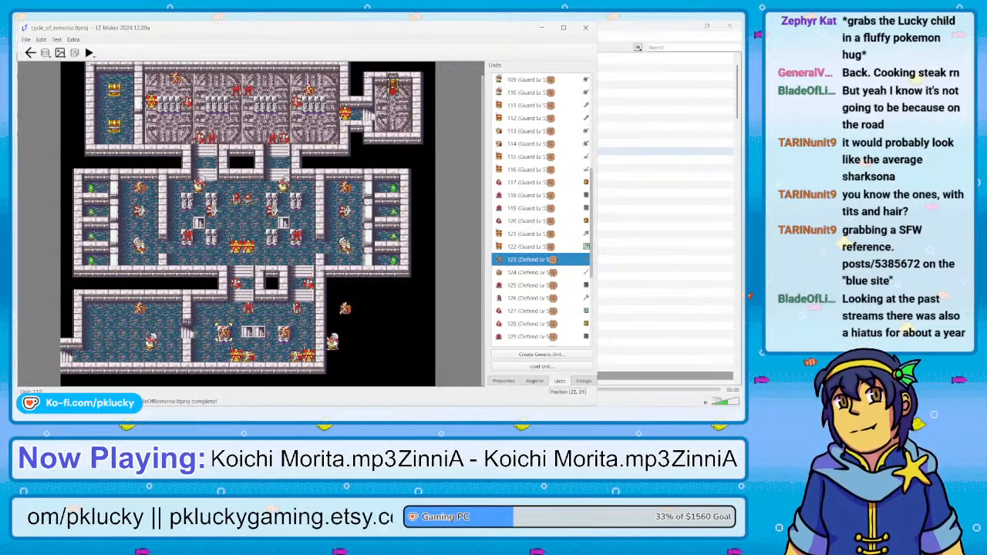
Move Guard units 110 and 109 side by side into the middle of the central hall, north of the guard pair there
left_click(334, 344)
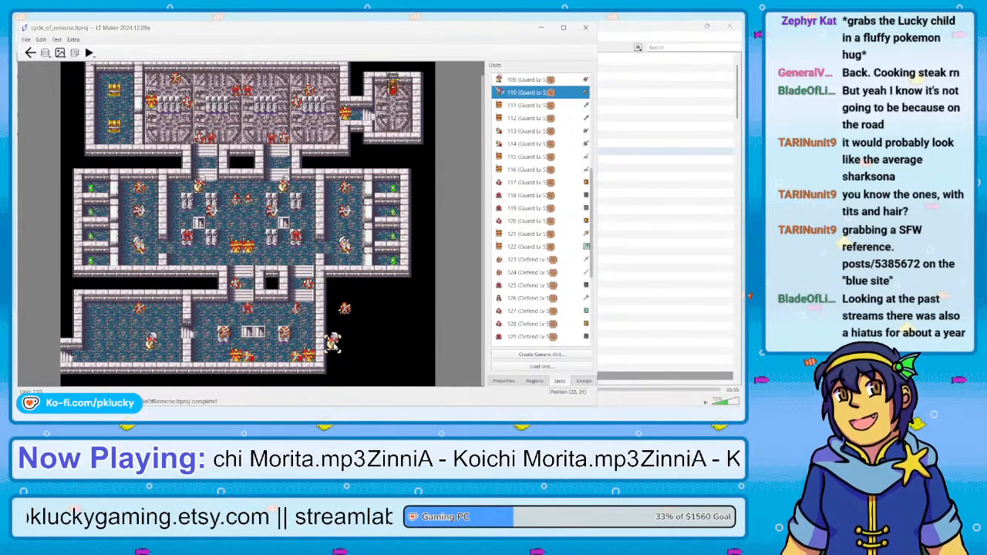
left_click(247, 224)
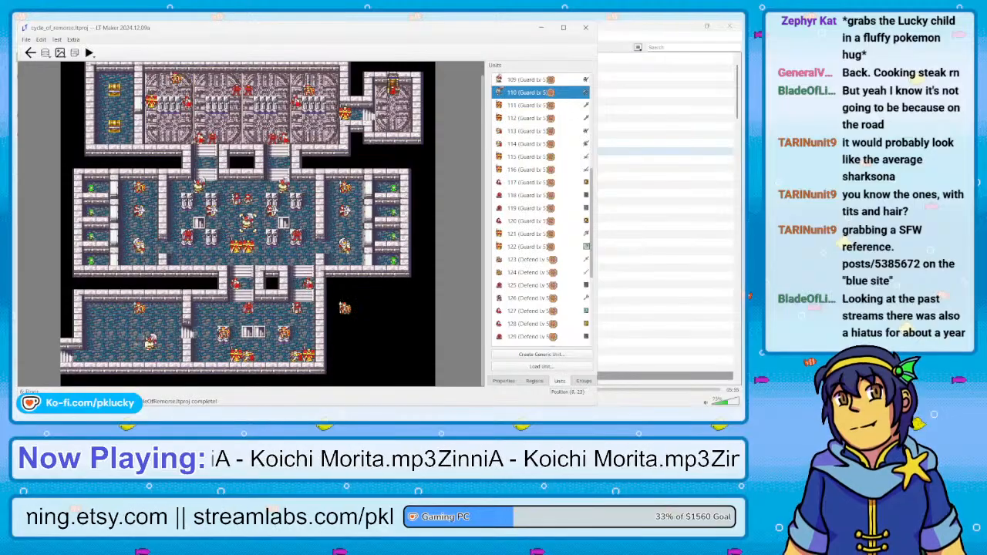
right_click(150, 344)
left_click(236, 221)
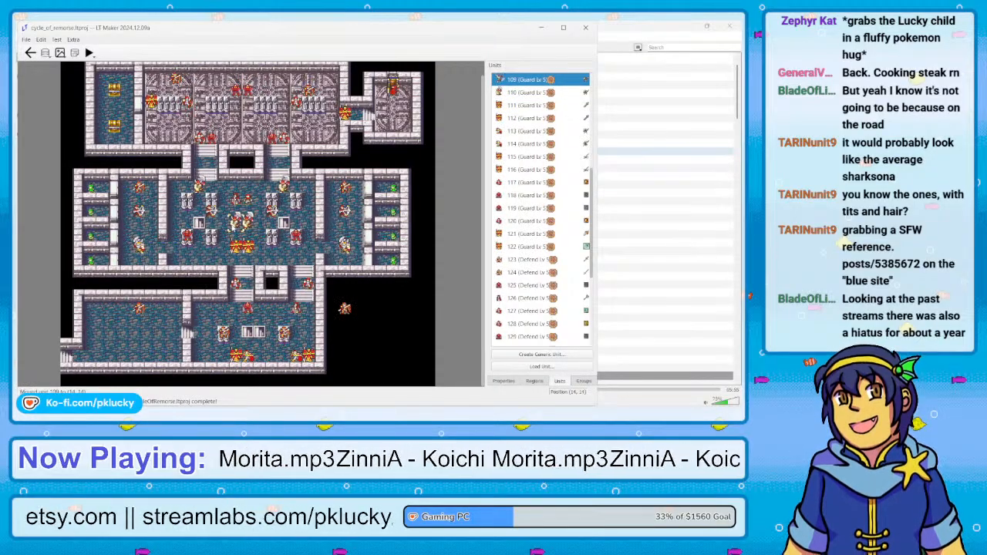
Delete unit 104 in the southwestern room and unit 108 in the empty area east of the southern hall
right_click(139, 313)
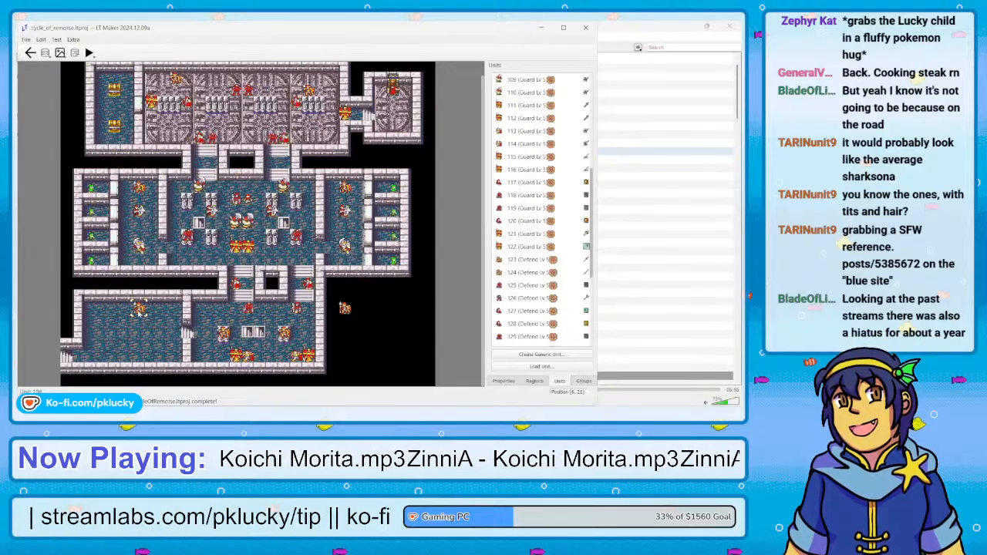
key("Delete")
right_click(341, 325)
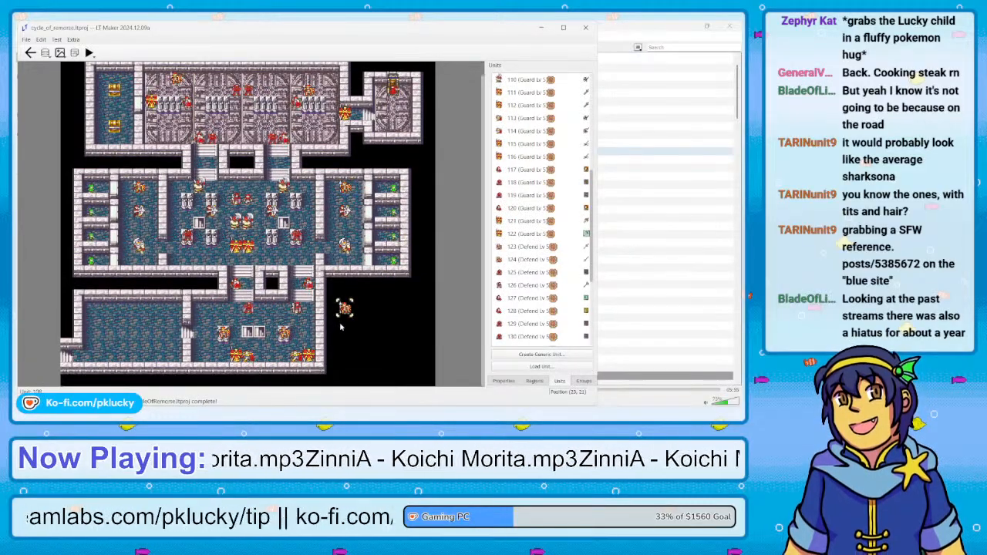
key("Delete")
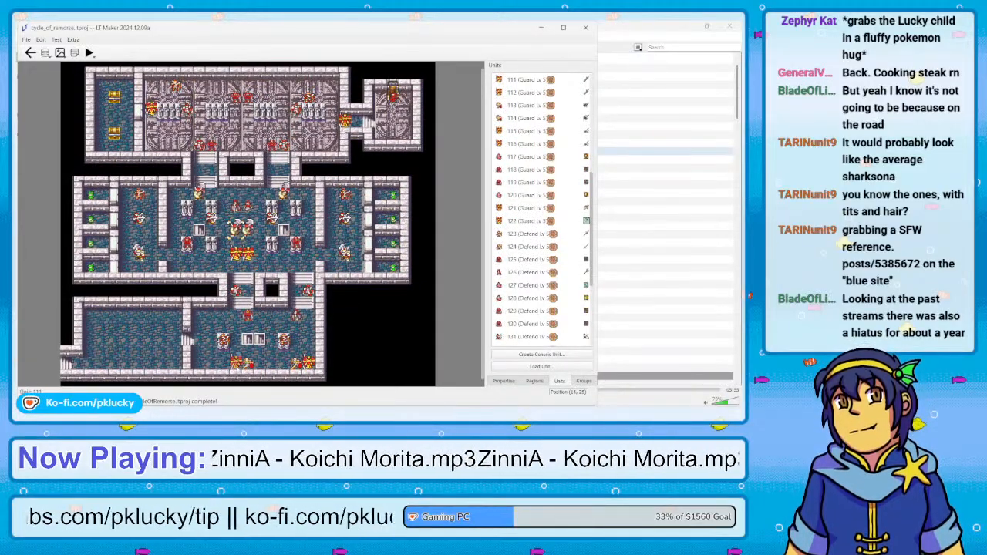
Rearrange the Guard units along the southern wall of the southern hall and delete the easternmost one
right_click(236, 369)
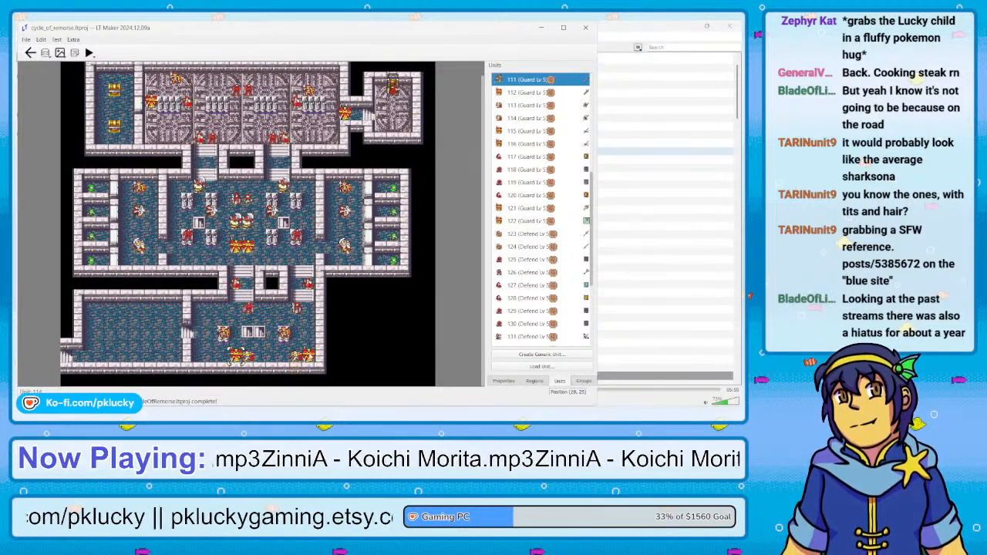
left_click(309, 356)
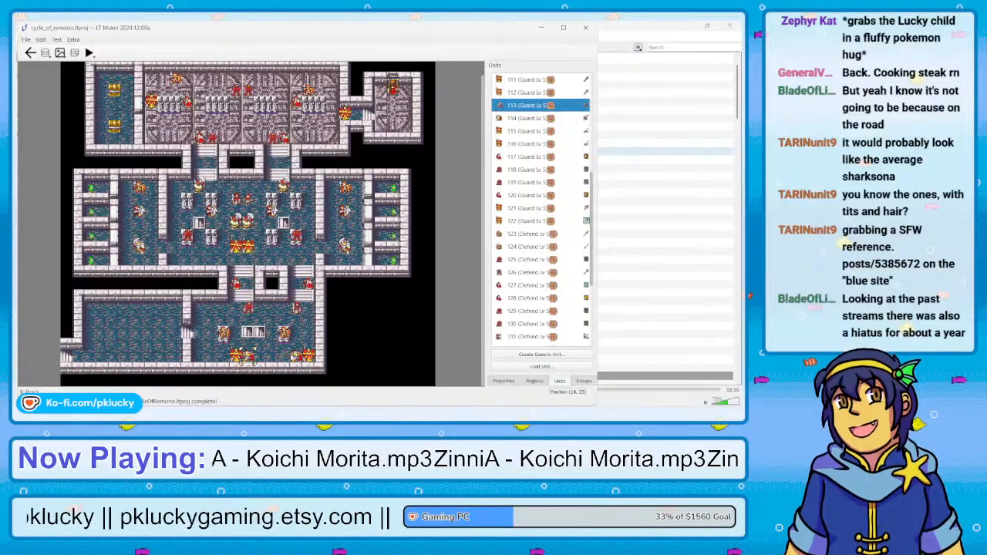
left_click(300, 355)
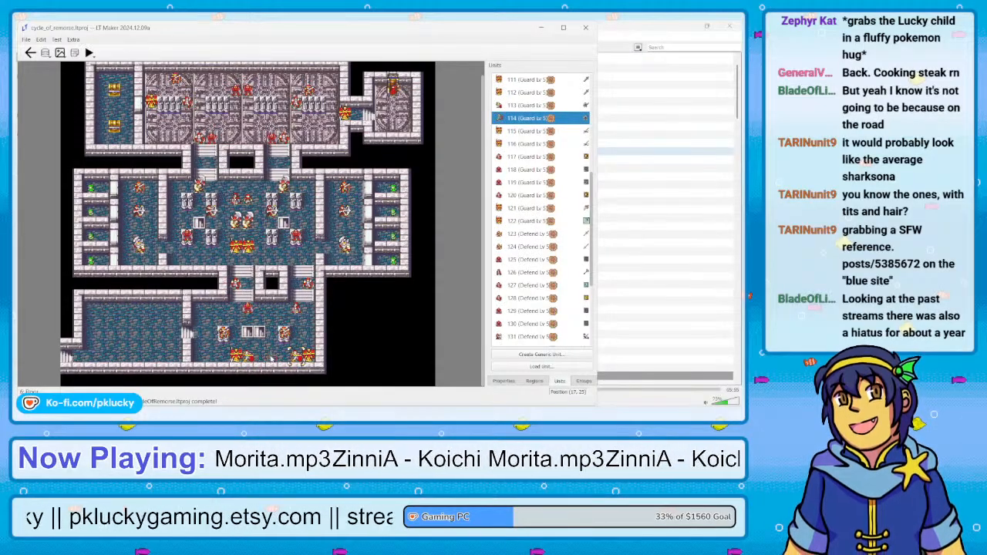
left_click(250, 361)
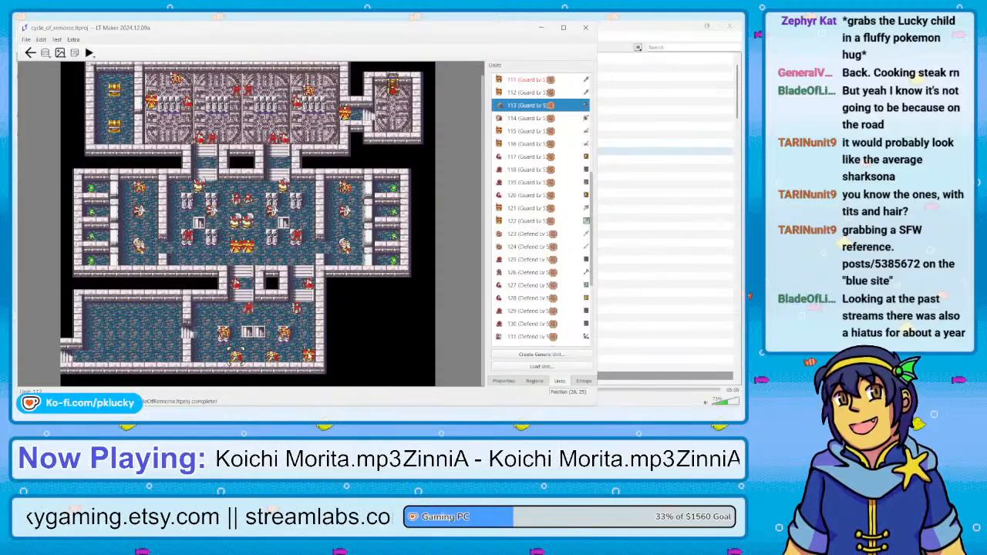
key("Delete")
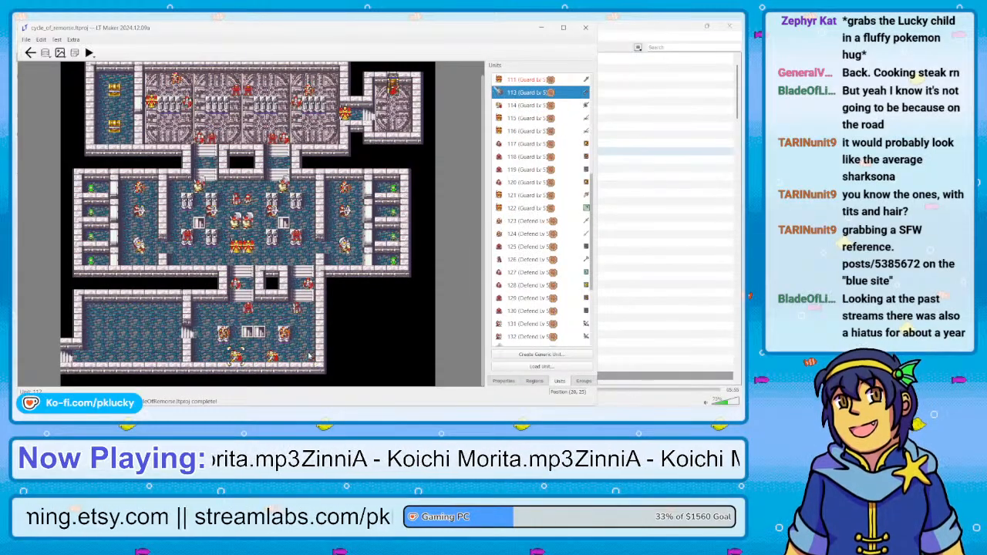
key("ctrl+z")
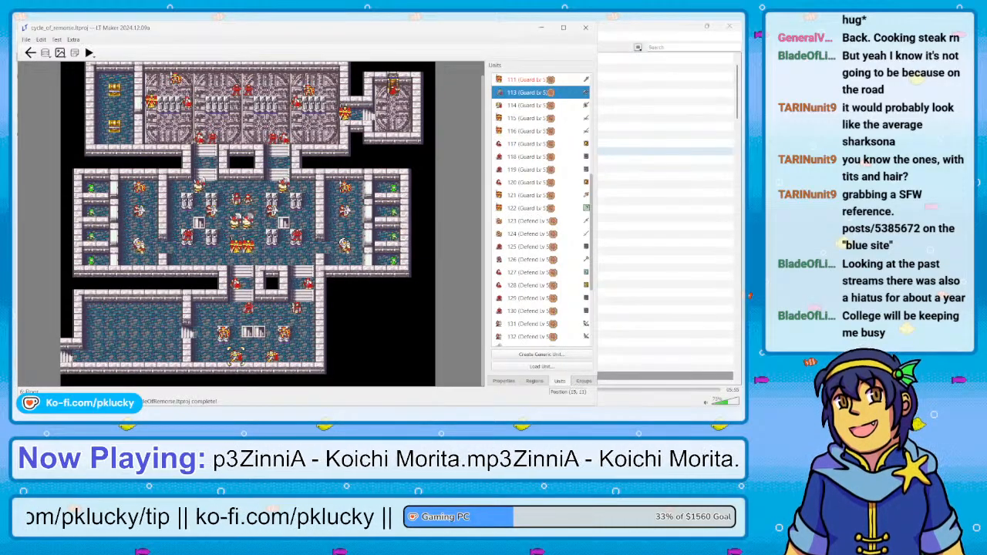
Delete the two Guard units standing side by side in the middle of the central hall
scroll(305, 254, "up", 1)
key("Delete")
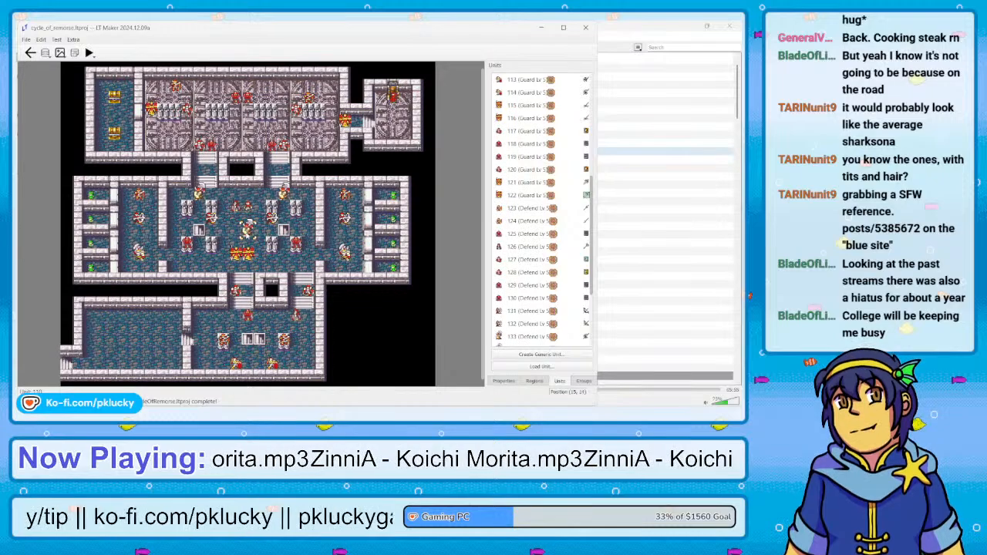
key("Delete")
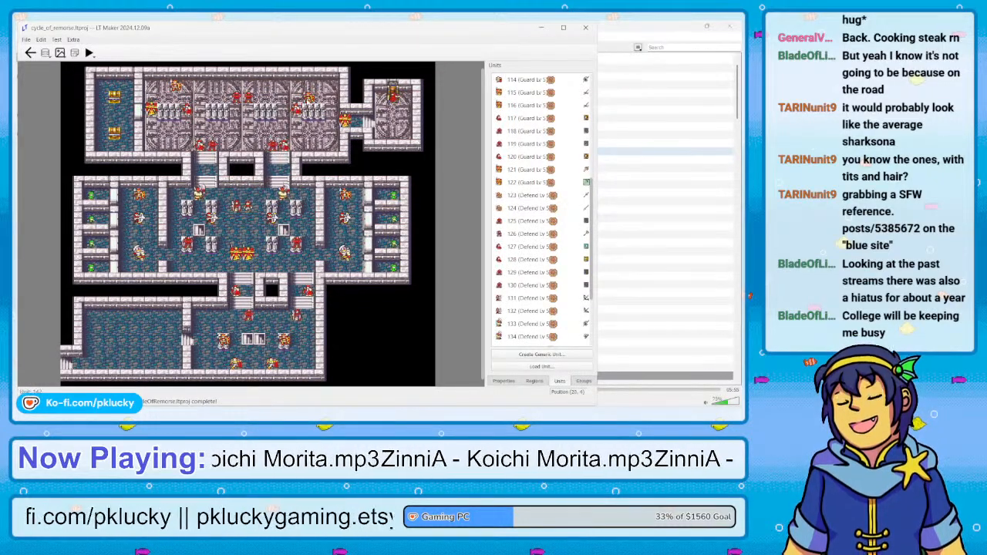
scroll(297, 110, "up", 1)
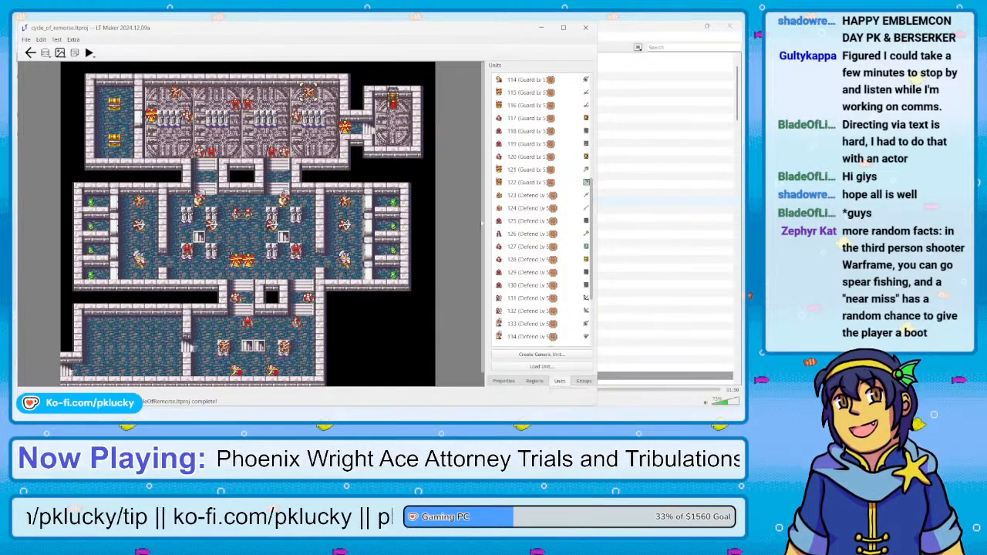
scroll(482, 224, "down", 1)
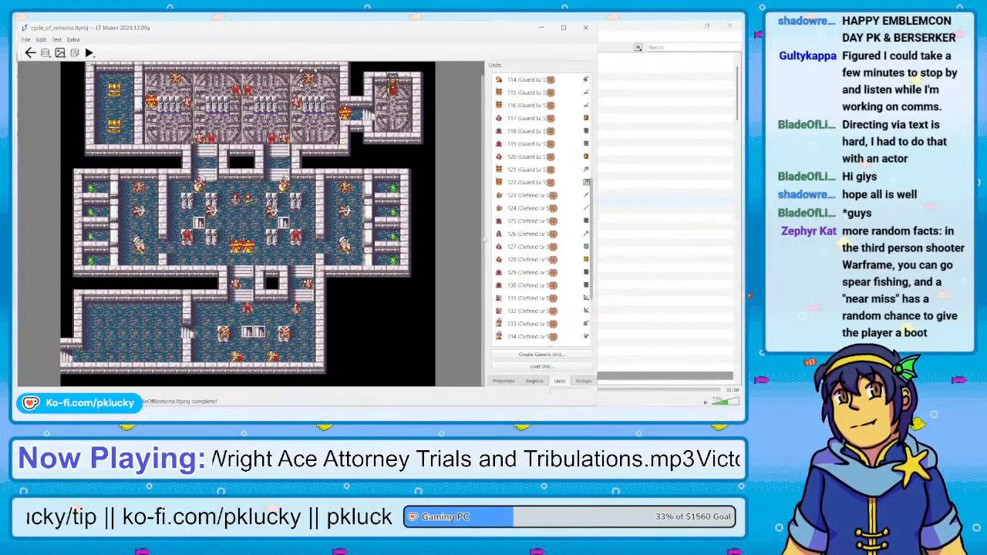
scroll(484, 228, "up", 1)
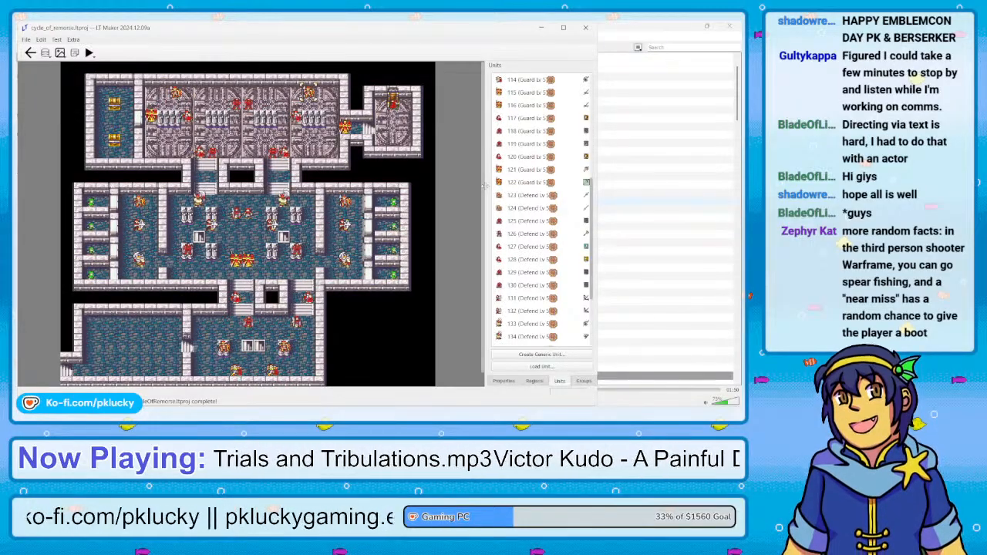
Reposition the door1, door2, door3 and door4 regions over the four western cell entrances, in order from north to south
left_click(536, 381)
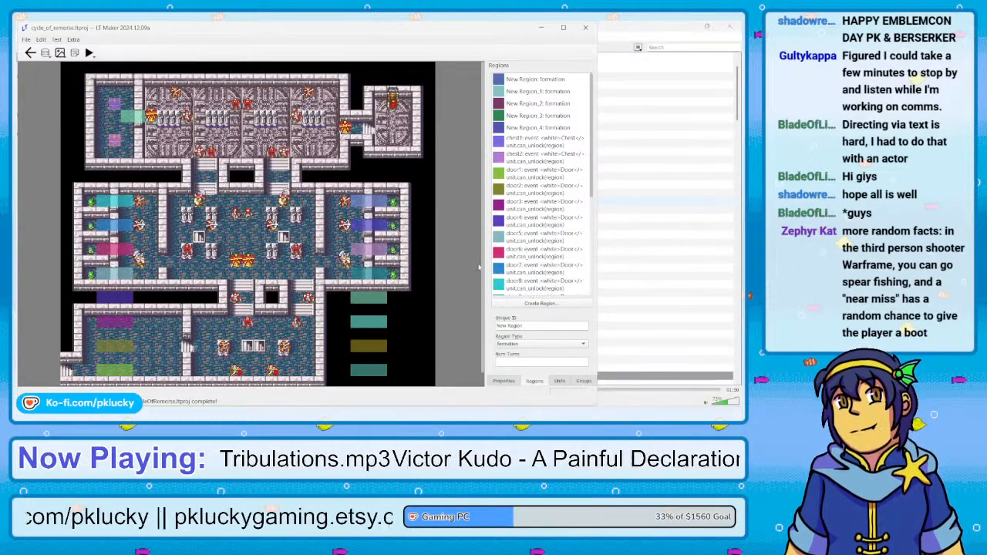
scroll(486, 304, "down", 1)
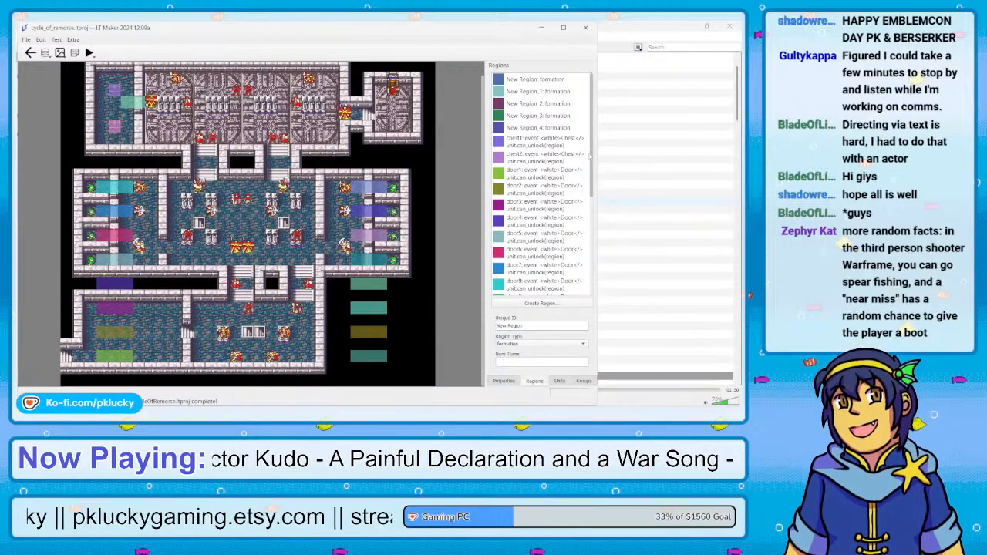
mouse_move(590, 157)
left_mouse_down()
mouse_move(592, 180)
mouse_move(591, 140)
left_mouse_up()
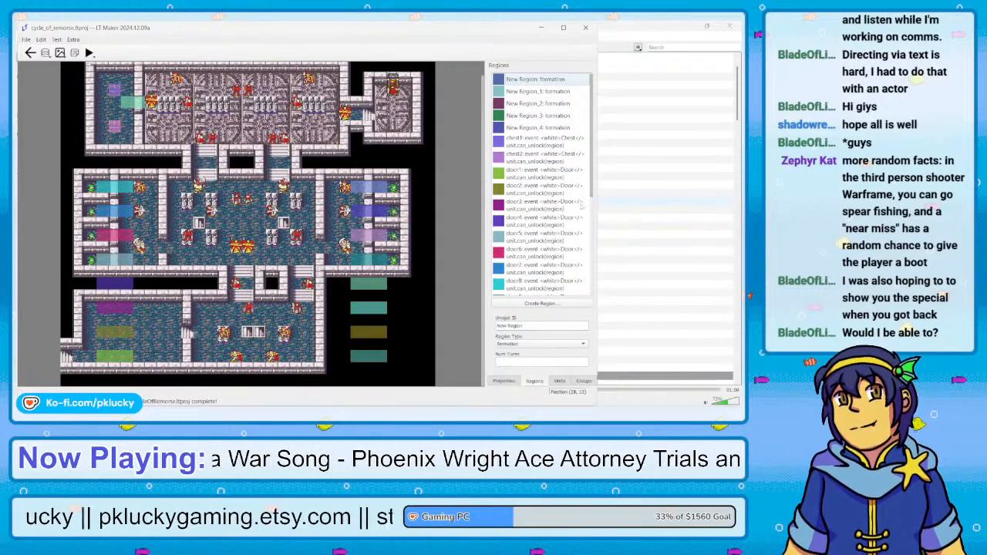
left_click(523, 171)
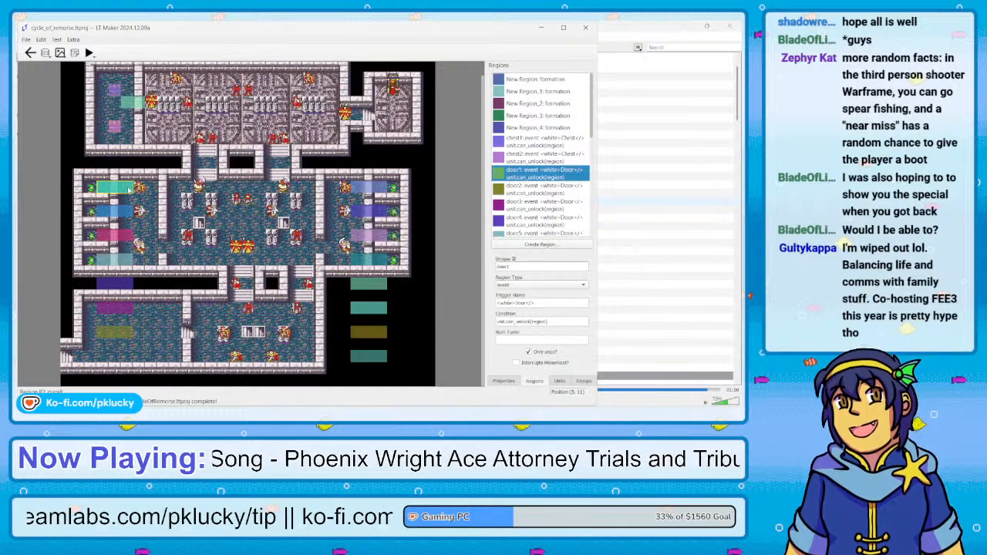
left_click(522, 190)
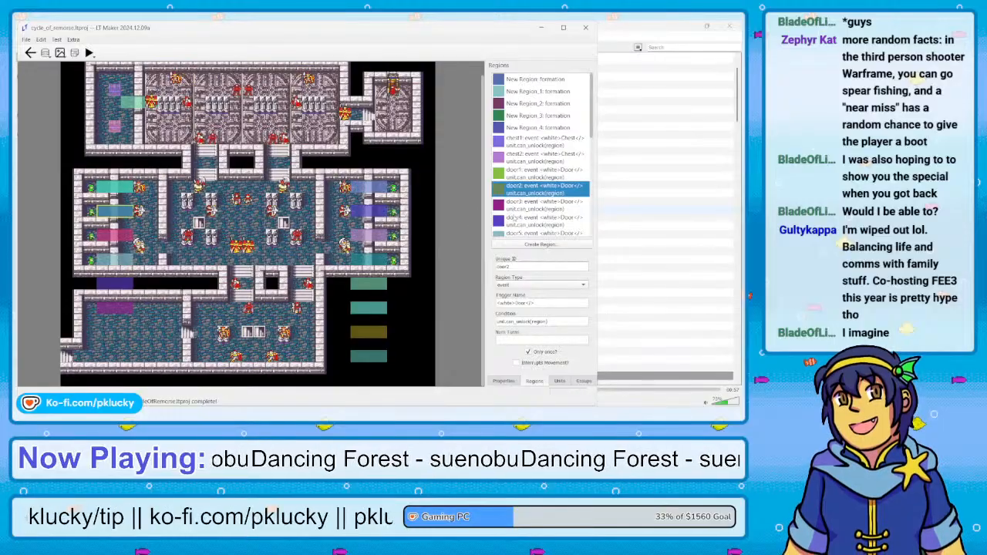
left_click(510, 202)
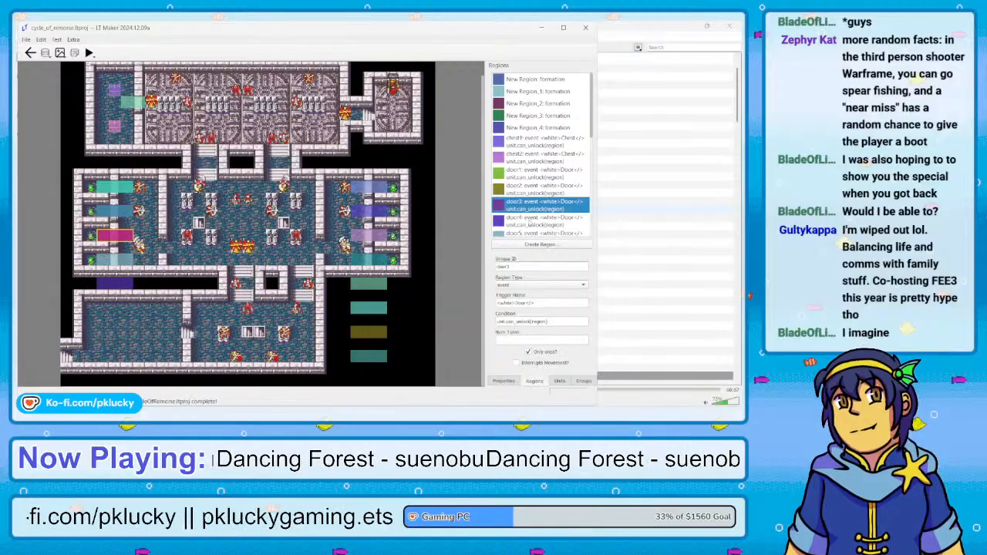
left_click(529, 222)
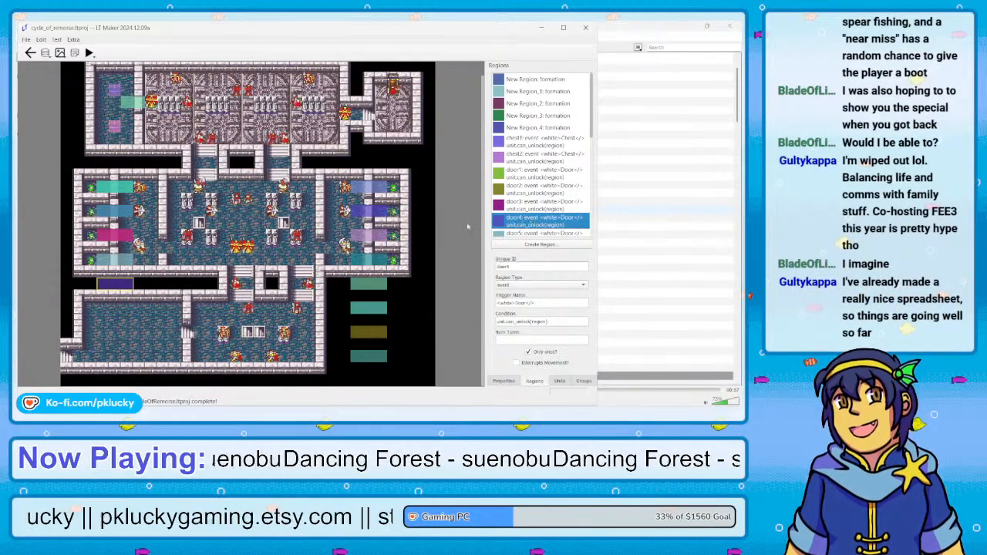
left_click_drag(103, 259, 127, 260)
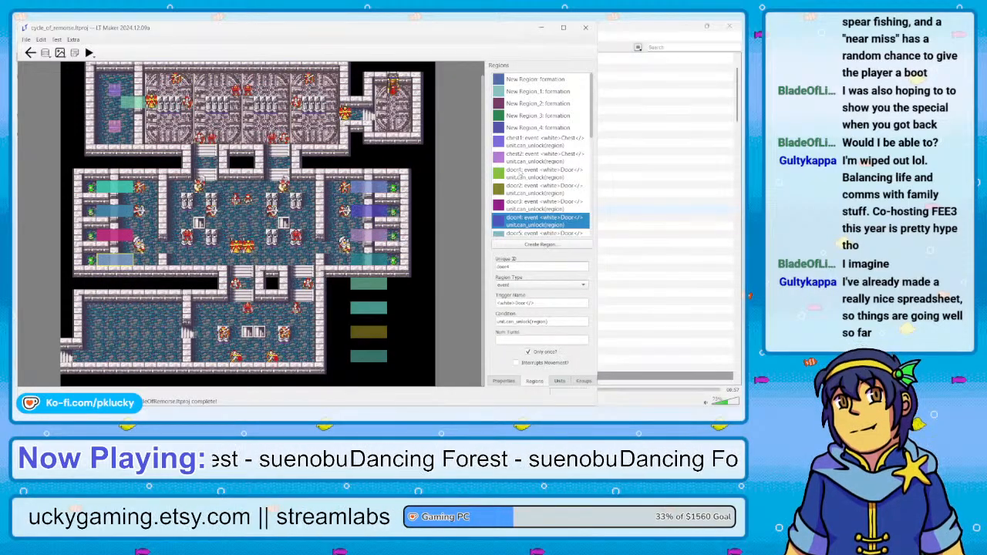
Reposition the door5, door6, door7 and door8 regions over the four eastern cell entrances, in order from north to south
scroll(520, 176, "down", 2)
left_click(522, 202)
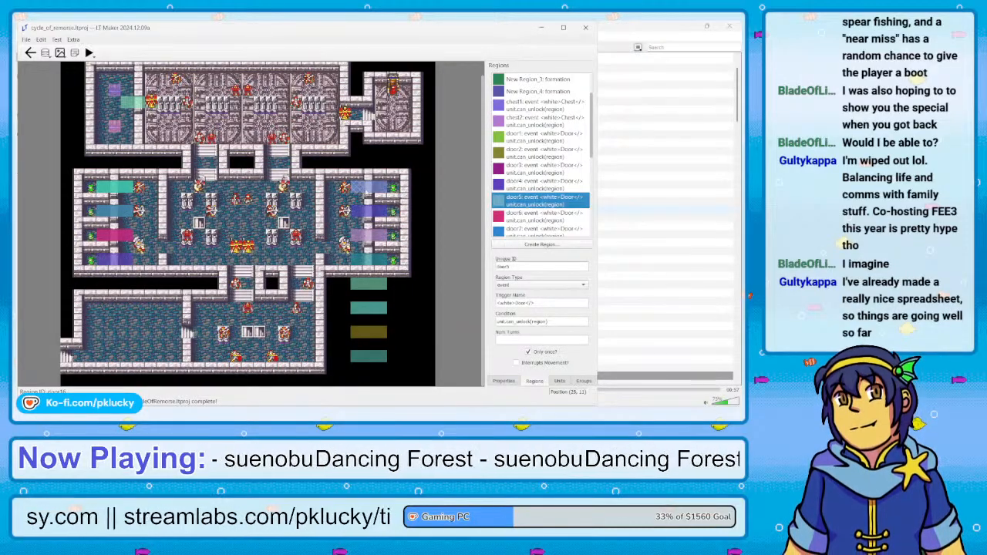
left_click(513, 214)
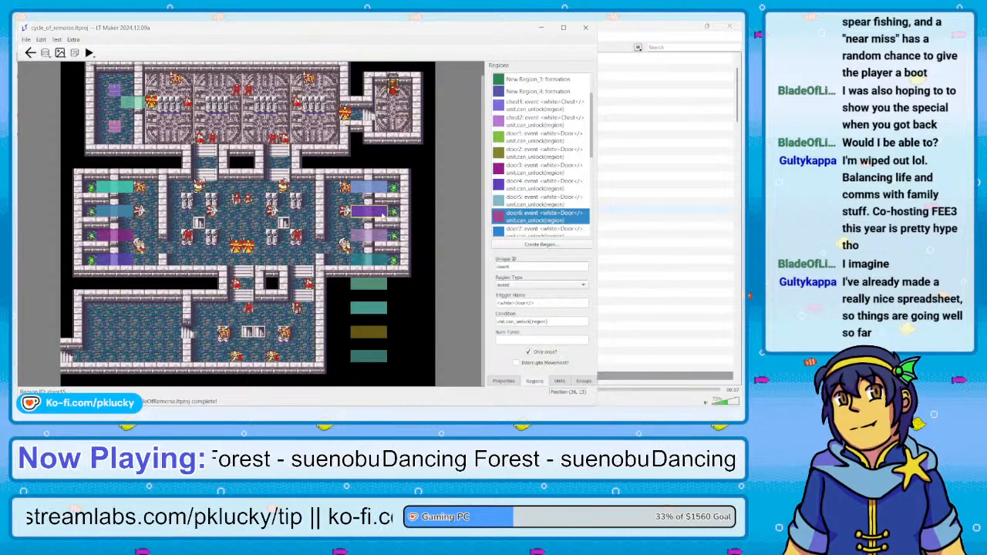
left_click(529, 229)
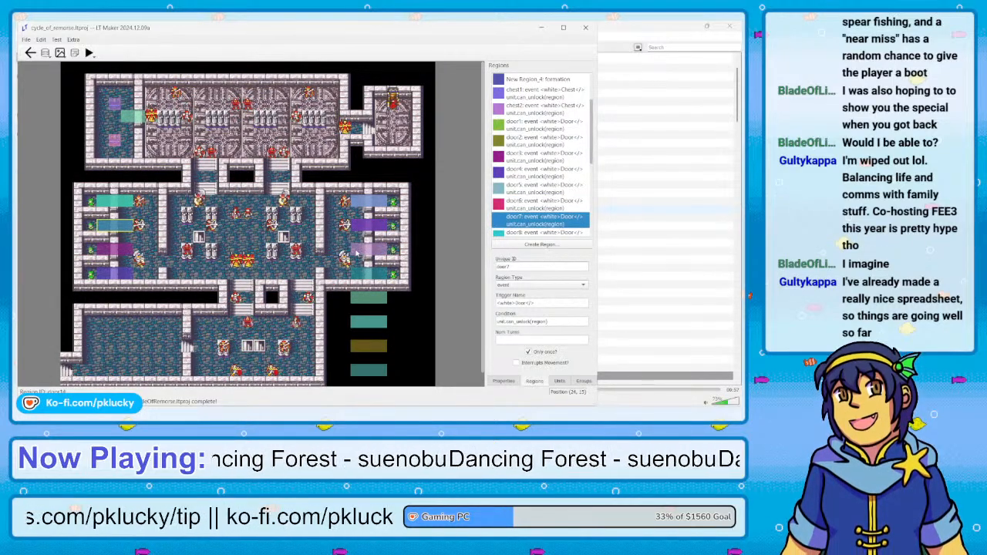
left_click_drag(356, 253, 384, 252)
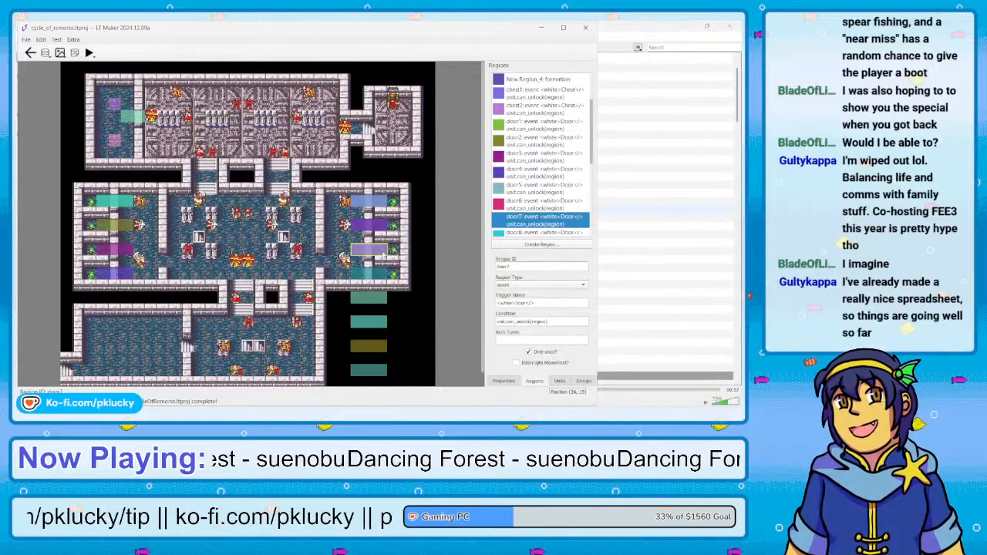
scroll(538, 212, "down", 1)
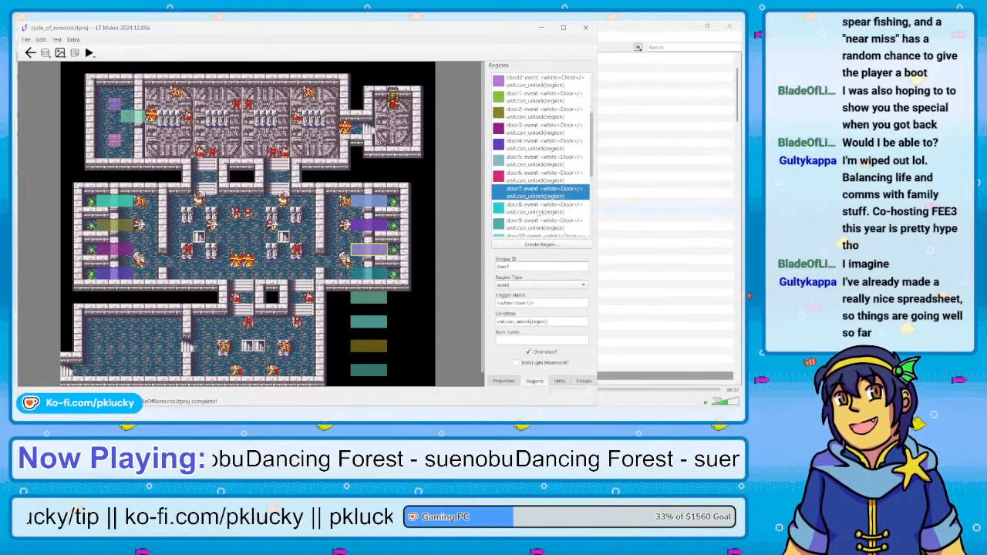
left_click(540, 208)
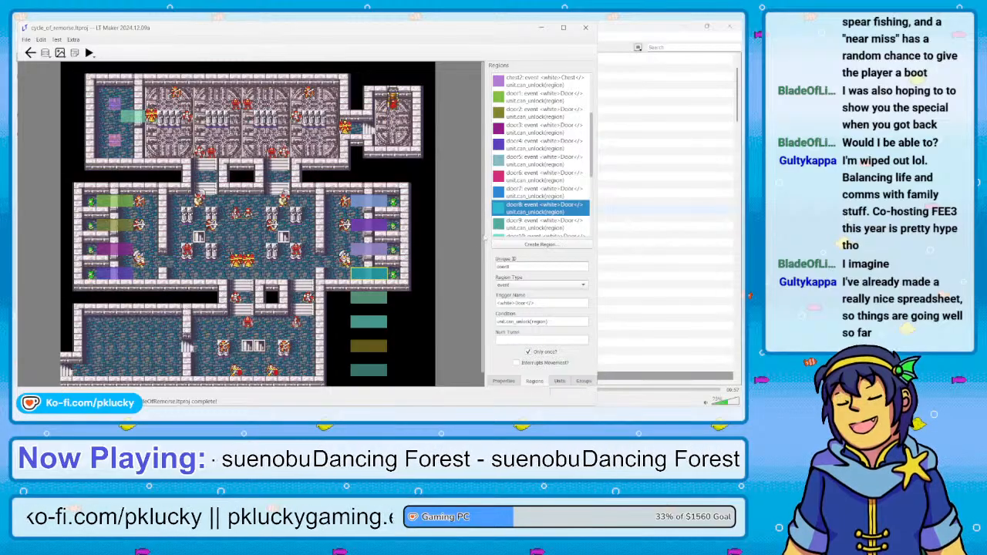
Delete the door9, door10, door11 and door12 regions lying in the empty area below the eastern cells
scroll(529, 193, "down", 2)
left_click(527, 193)
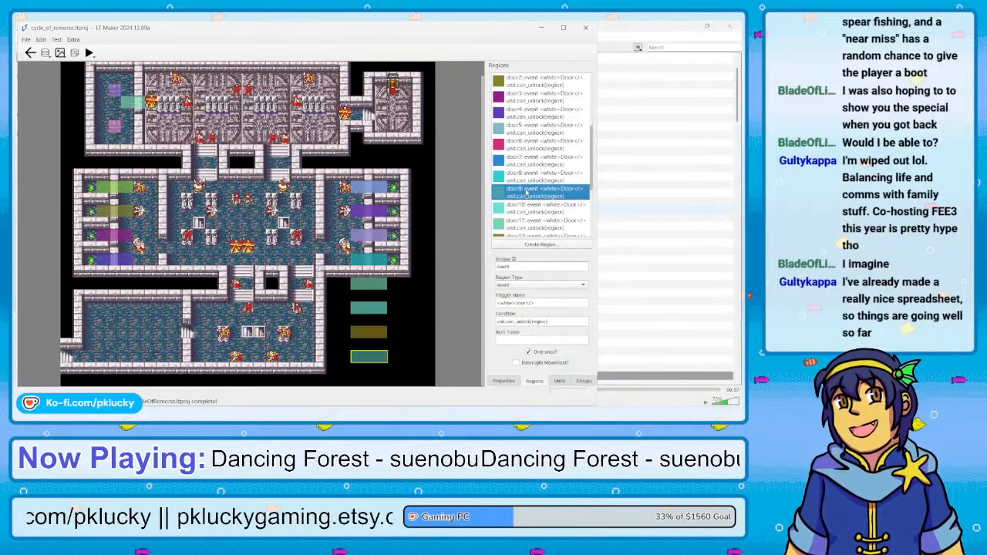
key("Delete")
key("Delete")
key("Delete")
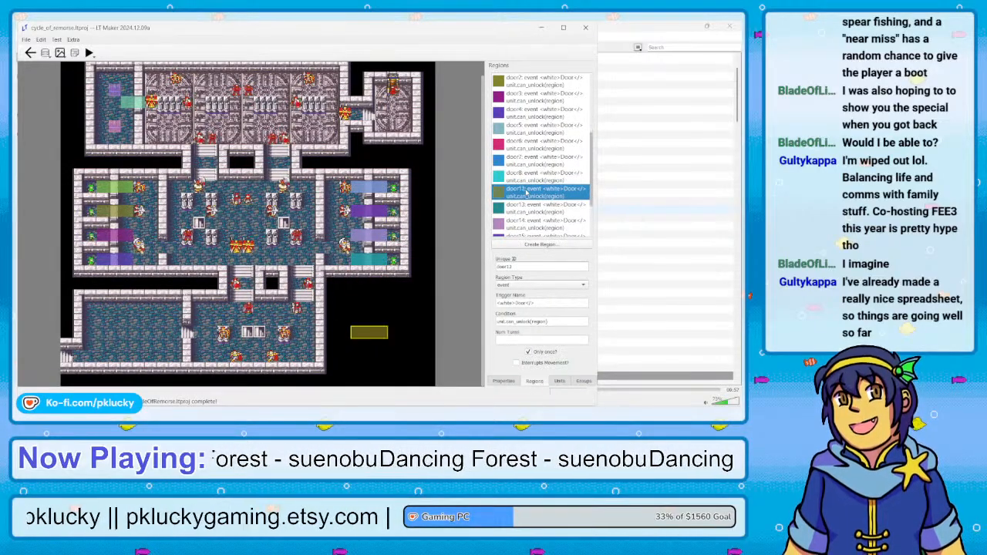
key("Delete")
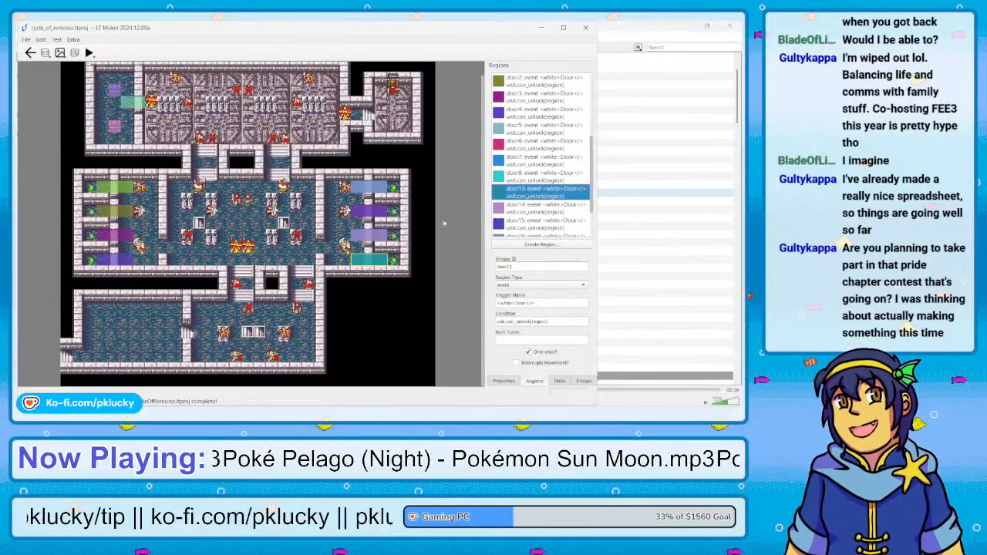
Switch to Sticky Notes and open the THE ART OF SEDUCTION BRAINSTORMING IDEAS note from the full notes list, moving the list window
mouse_move(263, 412)
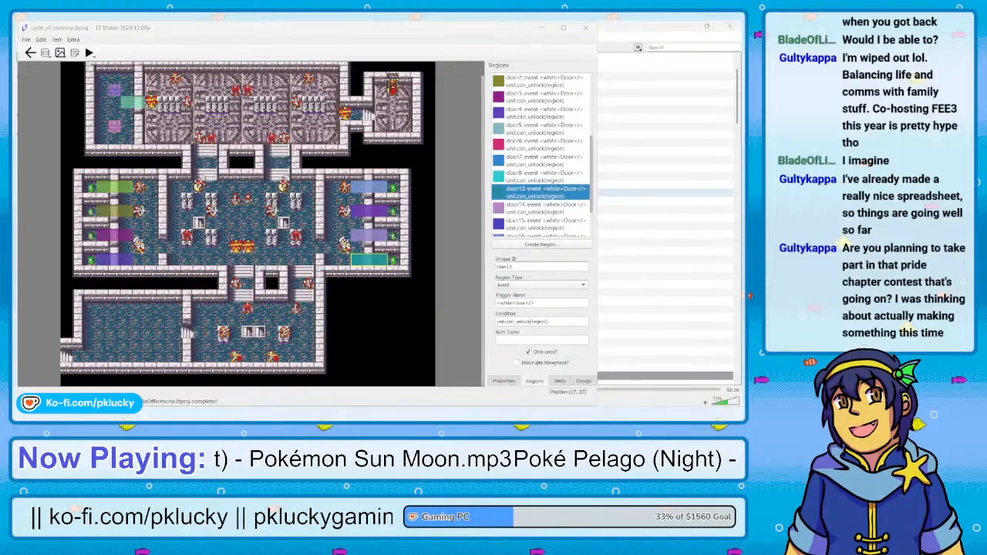
left_click(284, 370)
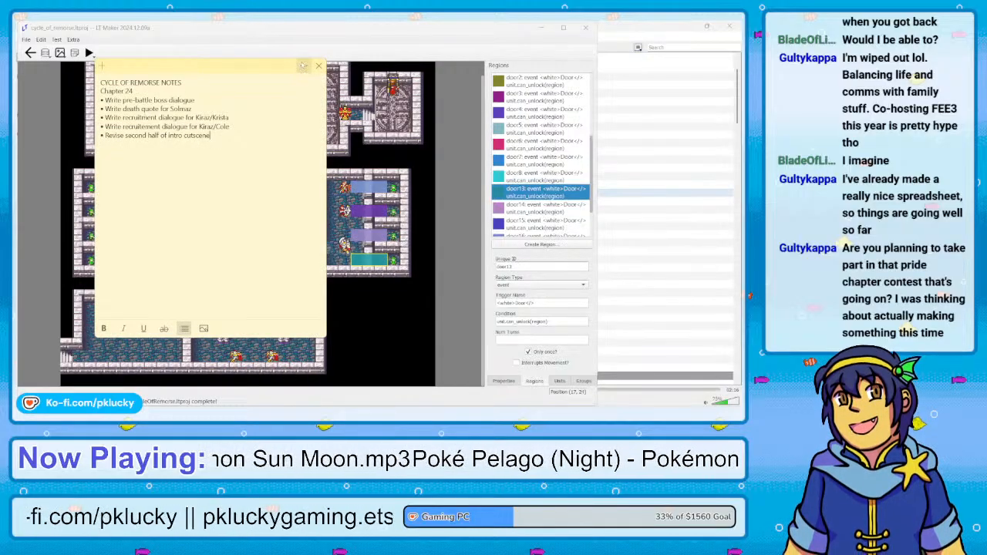
left_click(303, 66)
left_click(231, 93)
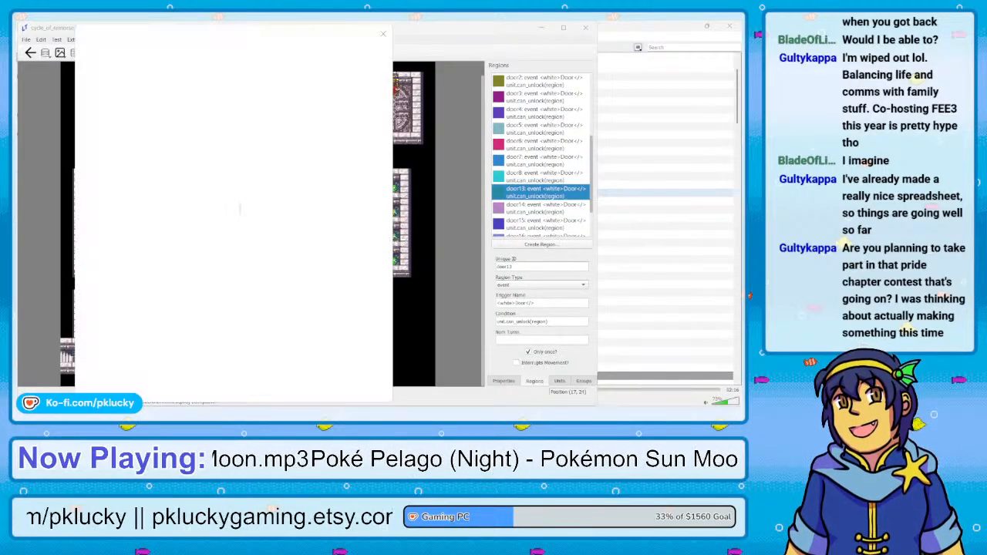
scroll(212, 231, "down", 4)
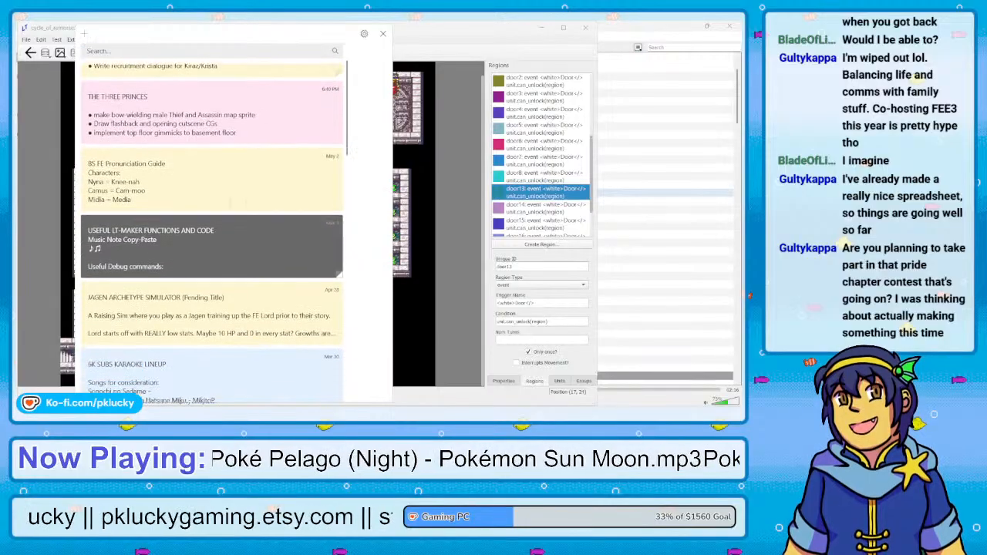
scroll(229, 202, "down", 1)
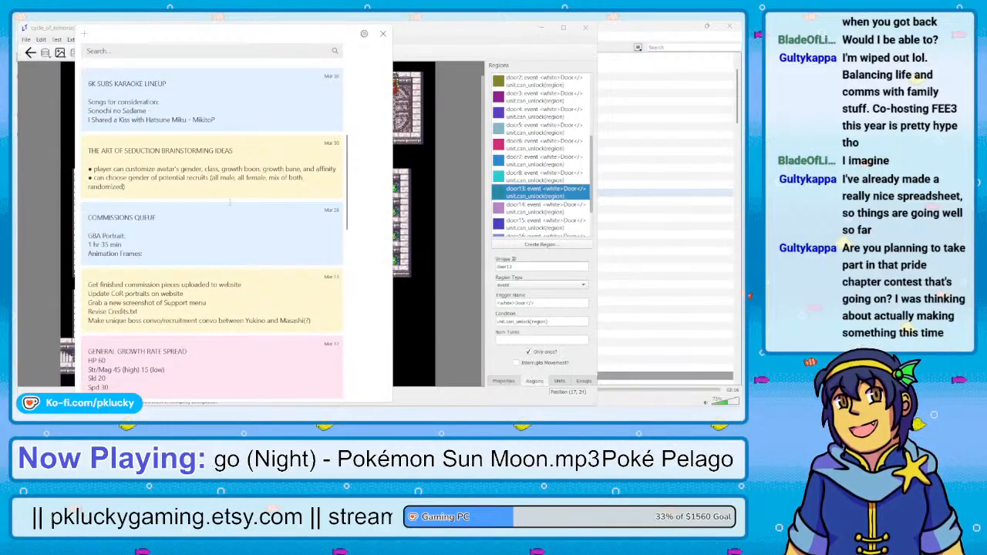
double_click(206, 186)
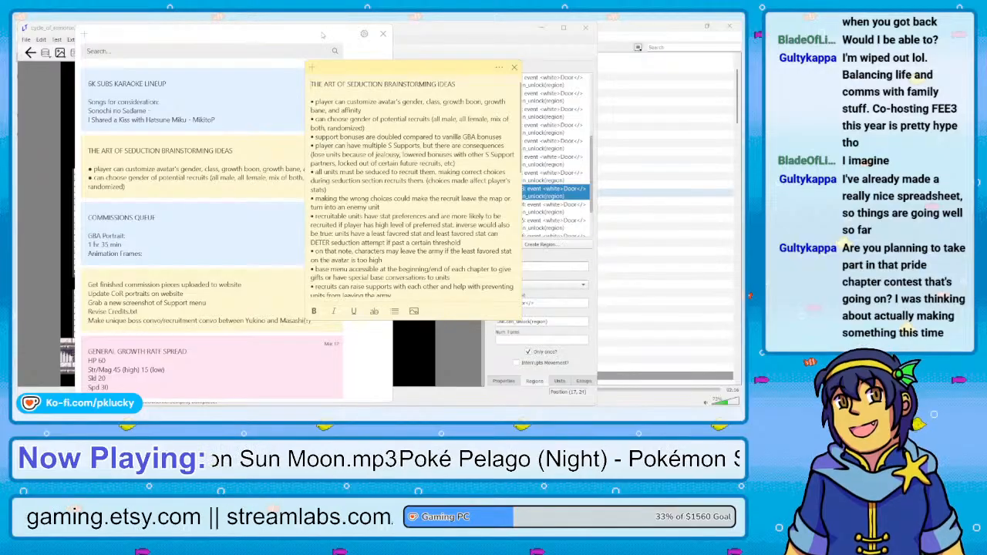
left_click_drag(291, 36, 287, 52)
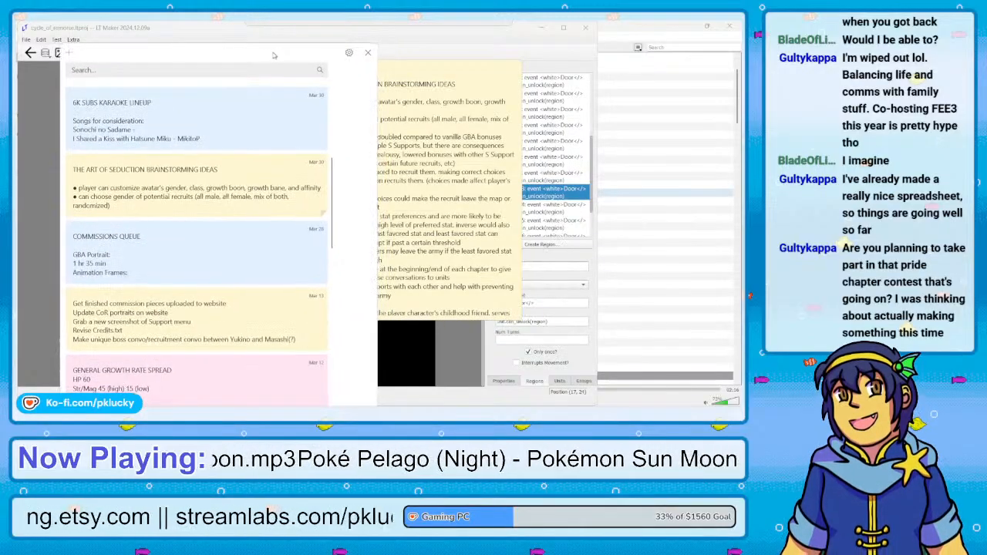
Move THE ART OF SEDUCTION BRAINSTORMING IDEAS note clear of the other note and read its gameplay ideas and avatar classes
left_click(381, 49)
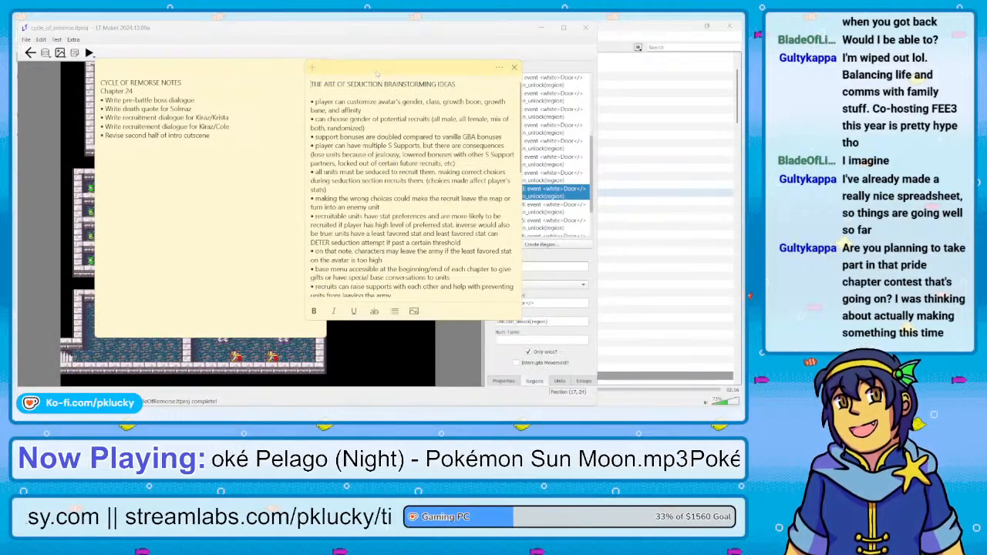
left_click_drag(376, 73, 405, 72)
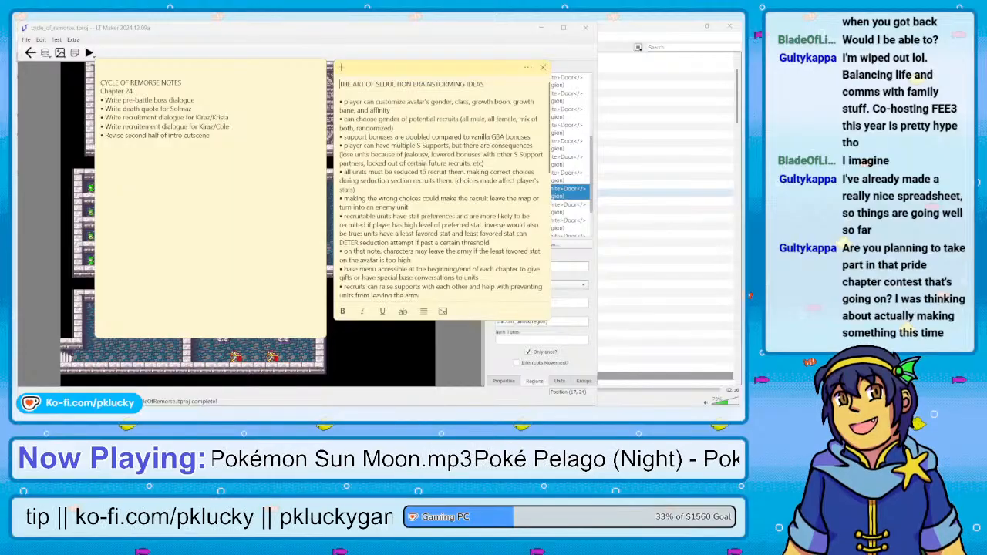
scroll(423, 165, "down", 1)
scroll(424, 165, "down", 10)
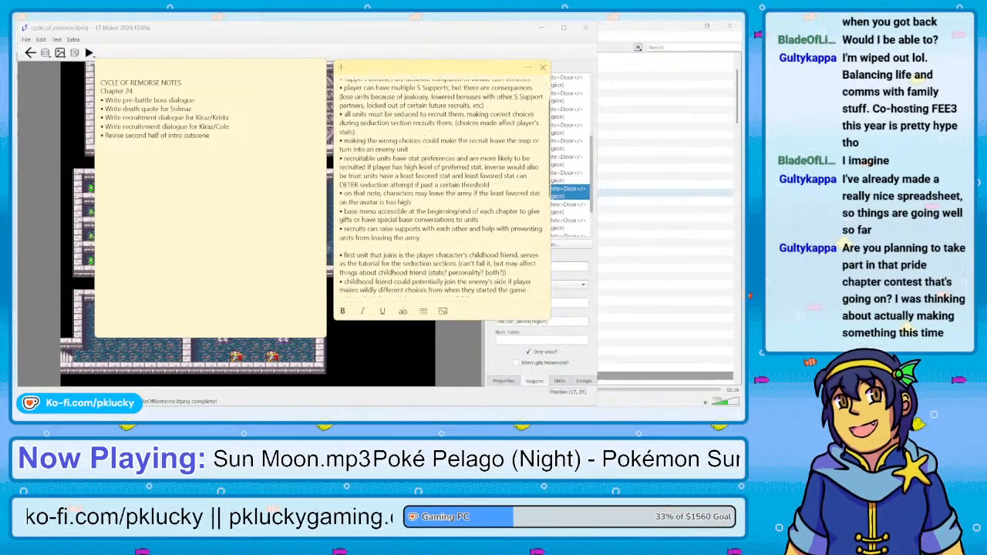
scroll(423, 165, "down", 3)
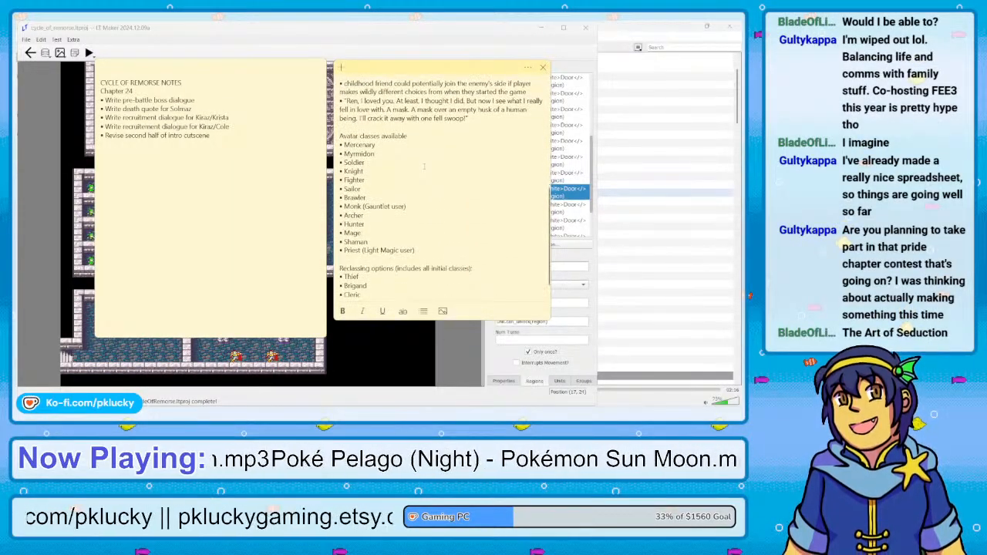
scroll(423, 165, "up", 15)
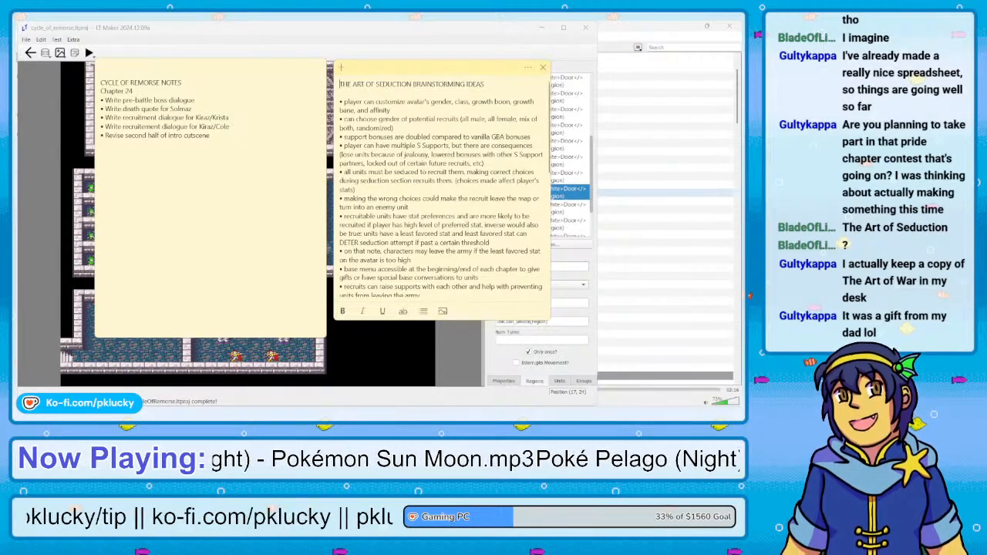
scroll(441, 185, "down", 5)
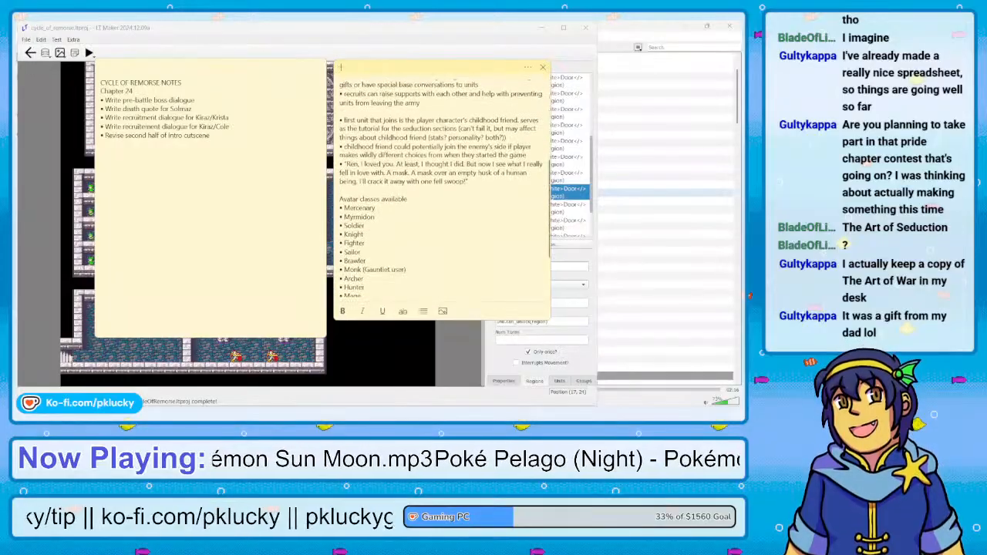
scroll(441, 185, "up", 5)
scroll(441, 185, "up", 1)
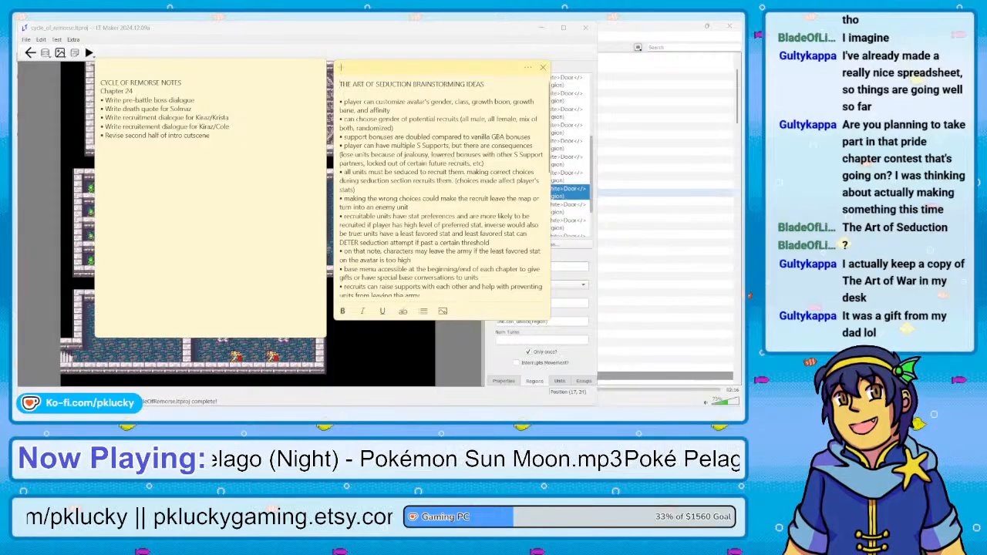
left_click(456, 155)
Switch back to LT Maker, rename the door13 region as door9 and reposition it over the chest room's eastern entrance
left_click(324, 29)
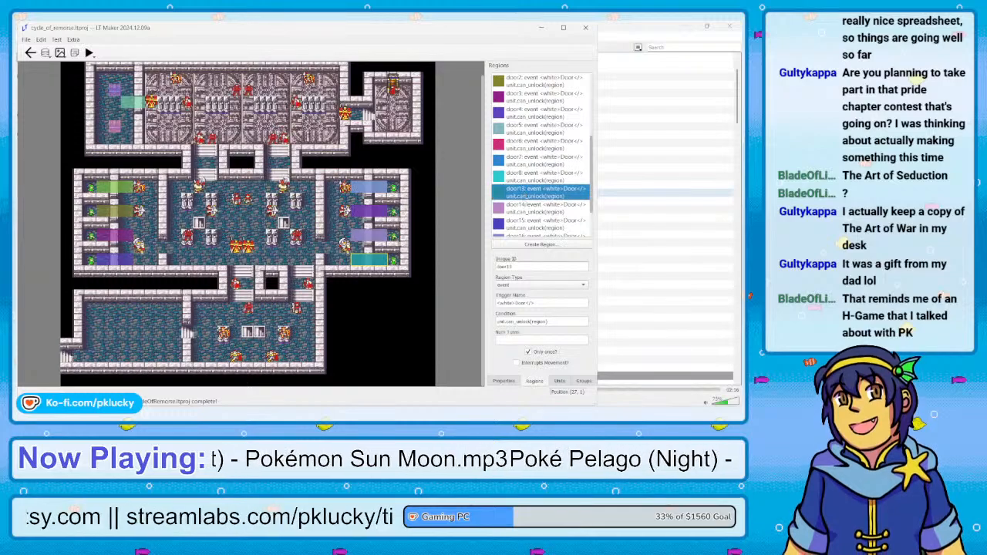
left_click(524, 208)
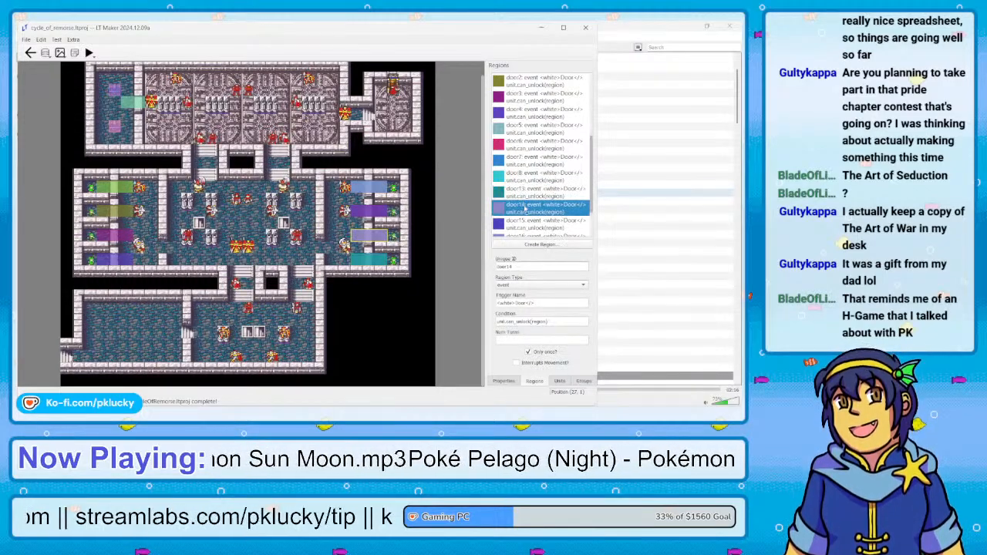
left_click(522, 195)
scroll(522, 196, "down", 2)
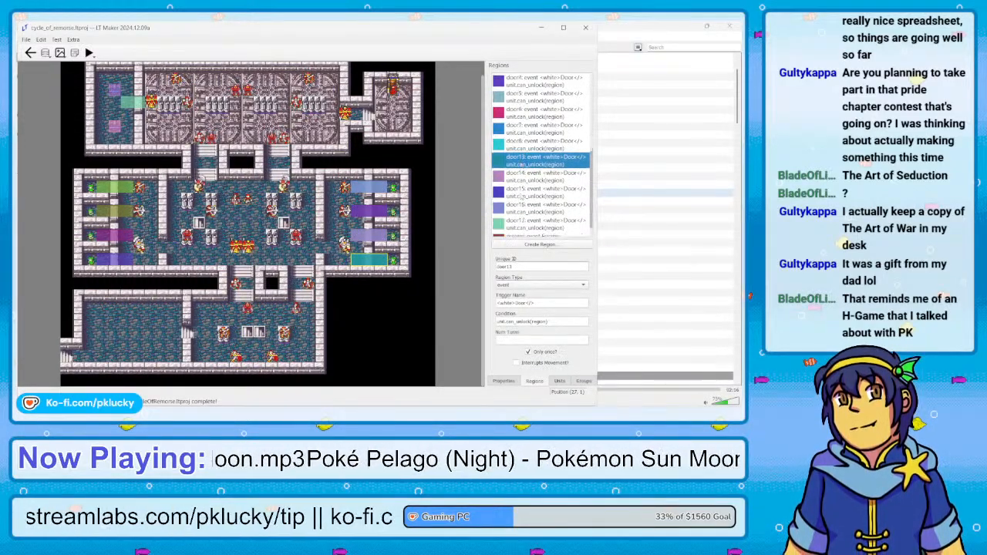
left_click(522, 207)
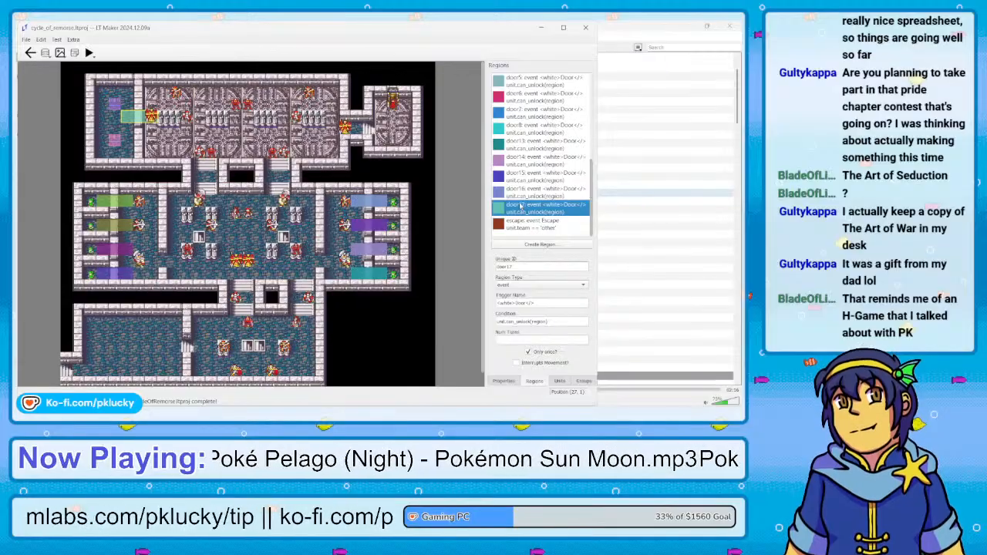
left_click(536, 142)
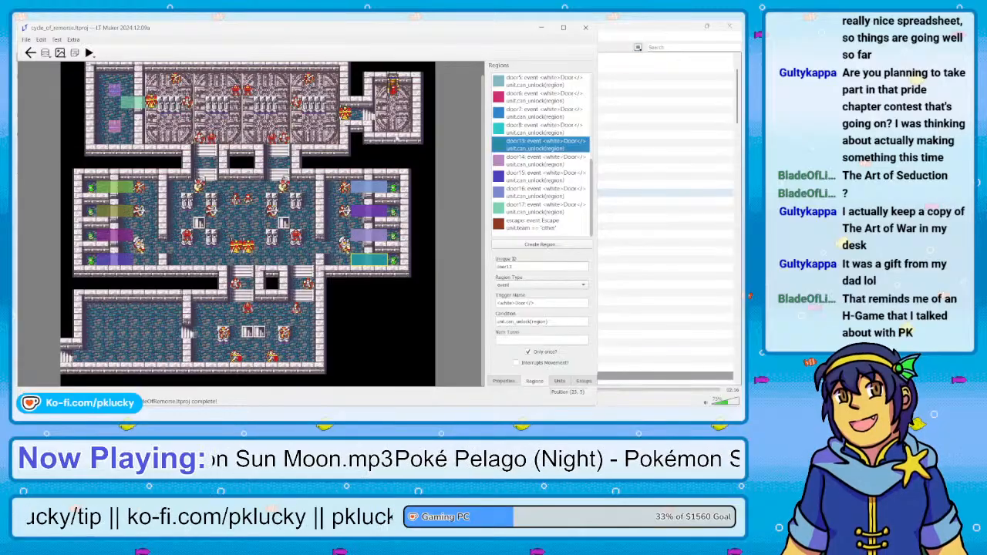
left_click(528, 267)
key("BackSpace")
key("BackSpace")
type("9")
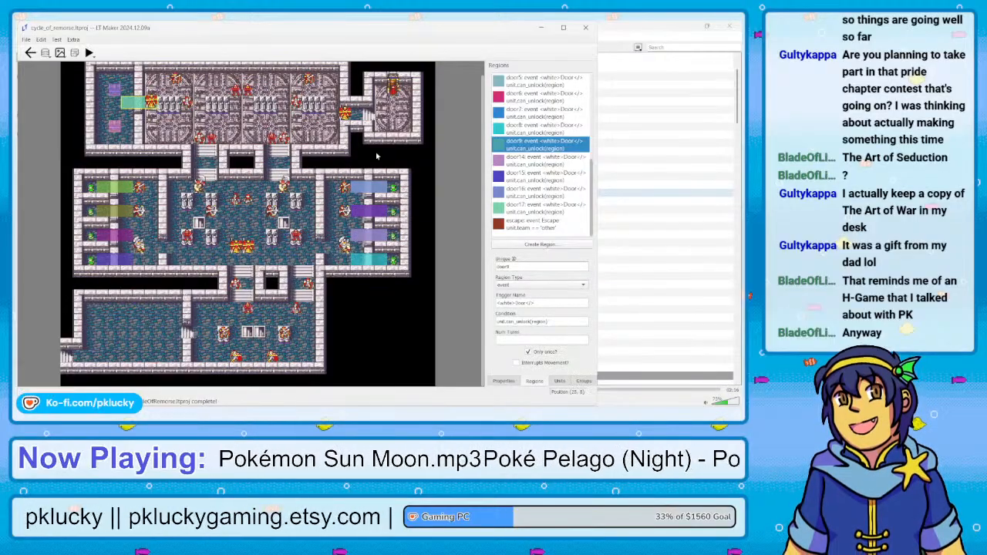
Delete the leftover door14, door15, door16 and door17 regions from the level
left_click(508, 162)
key("Delete")
key("Delete")
key("Delete")
key("Delete")
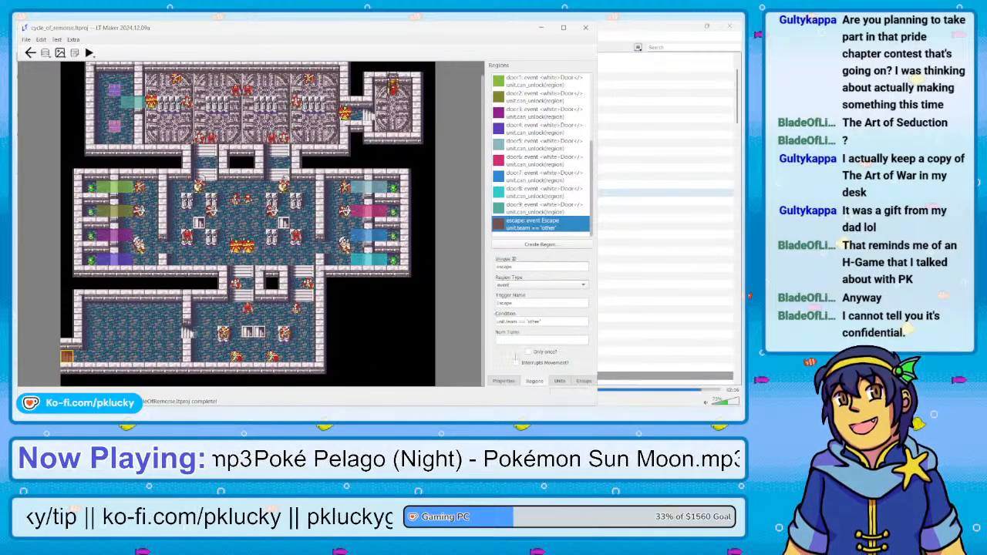
Open the level's Ch25 tilemap for editing from its level properties
left_click(503, 381)
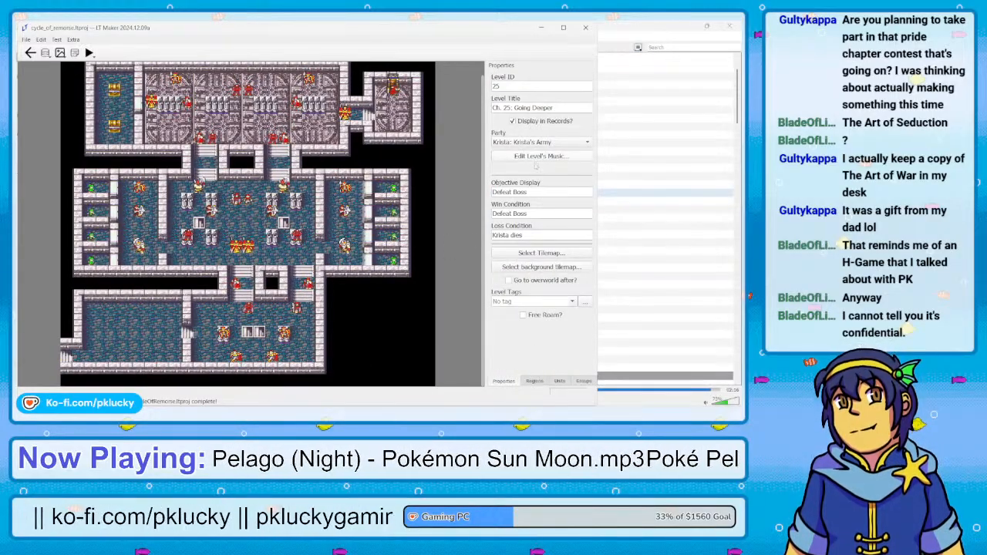
left_click(535, 253)
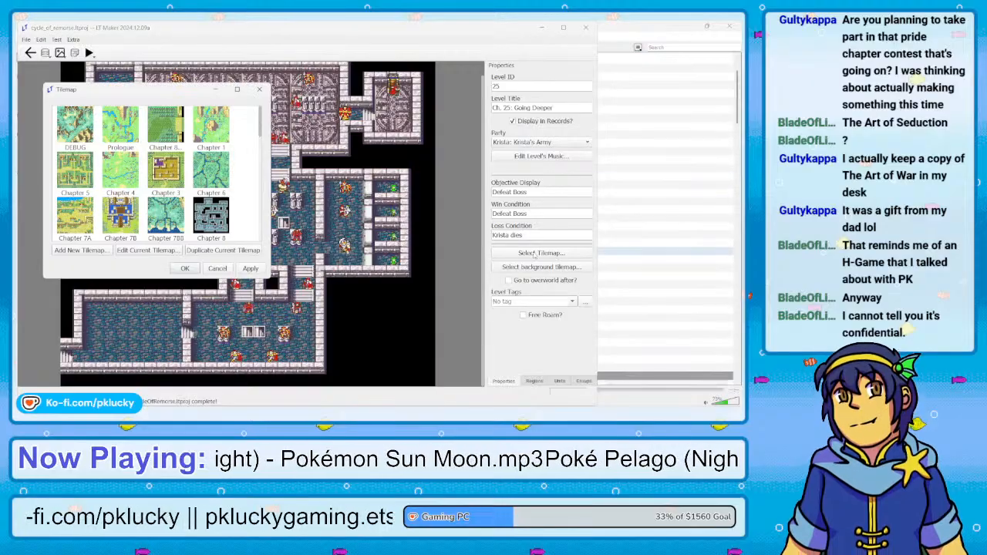
left_click(132, 251)
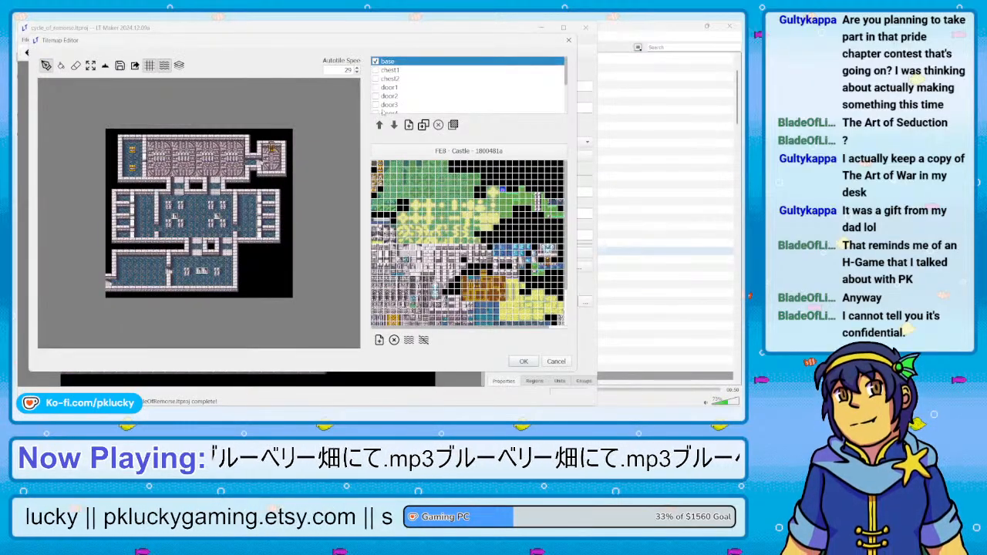
Add a new tilemap layer directly above the cutscene layer and name it door9
left_click(407, 124)
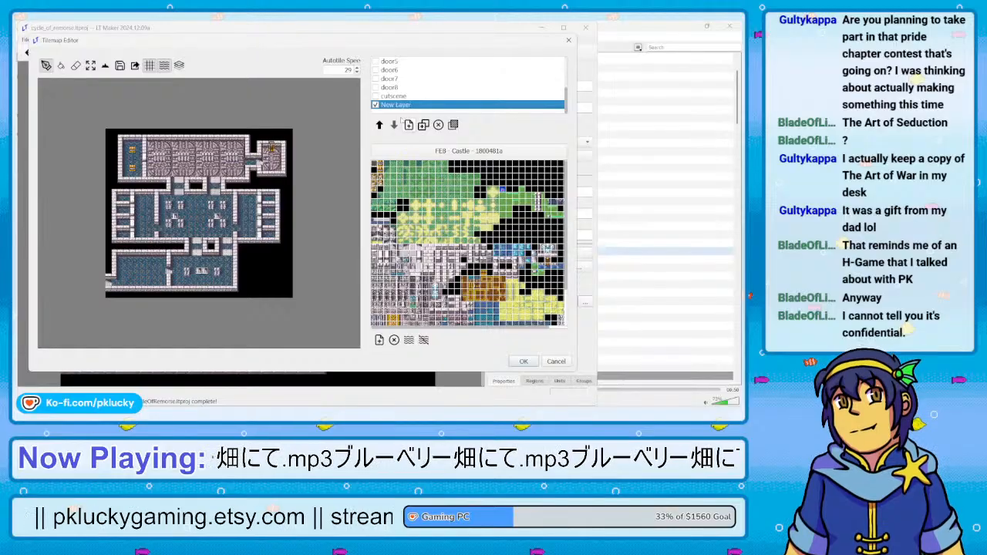
left_click(379, 124)
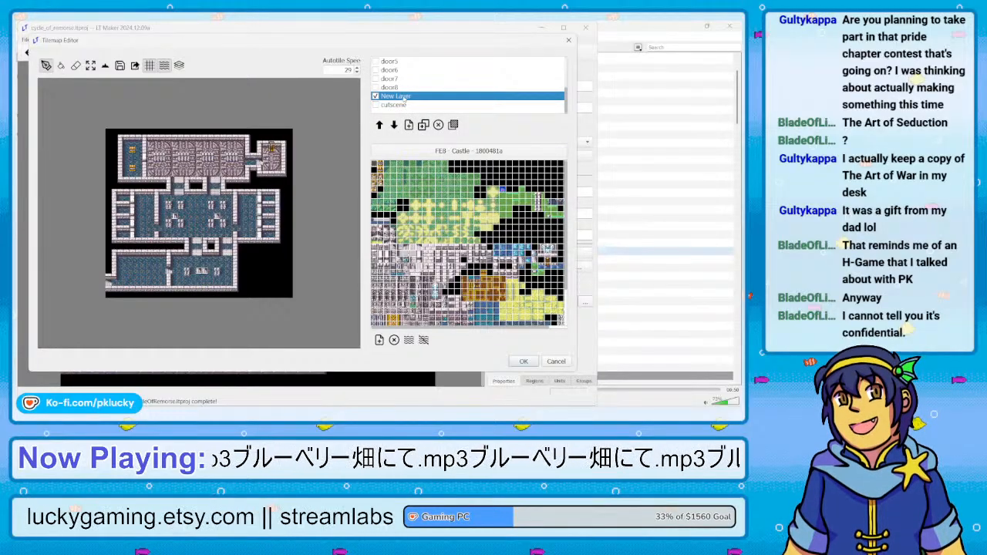
right_click(403, 98)
left_click(414, 114)
type("doo")
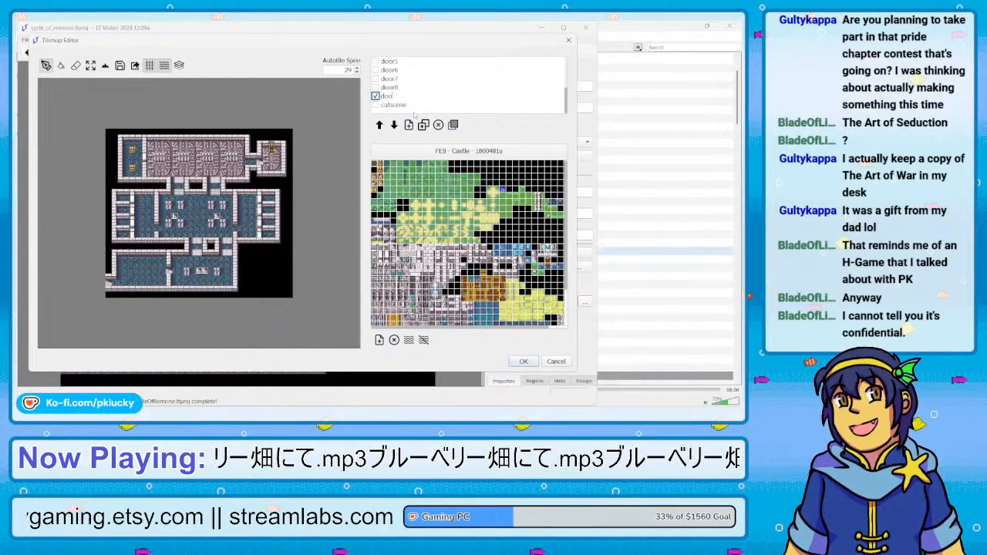
type("r9")
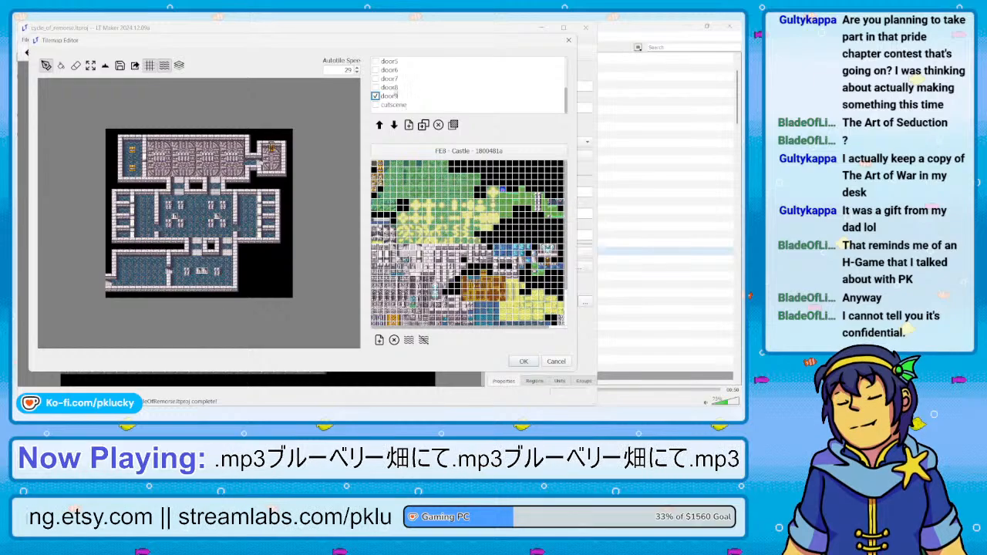
key("Return")
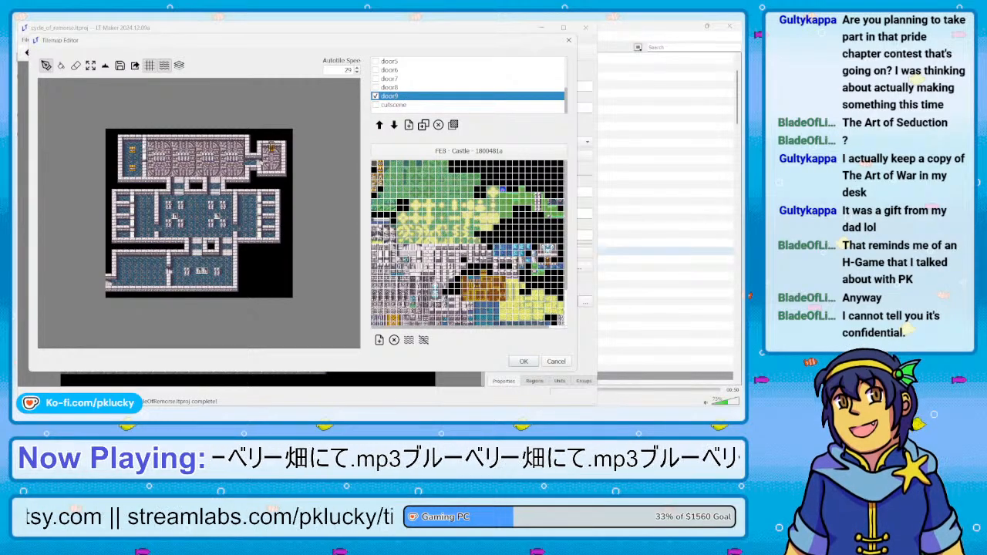
Paint Floor terrain over the chest room's door tile on the door9 layer using terrain mode
scroll(143, 144, "up", 2)
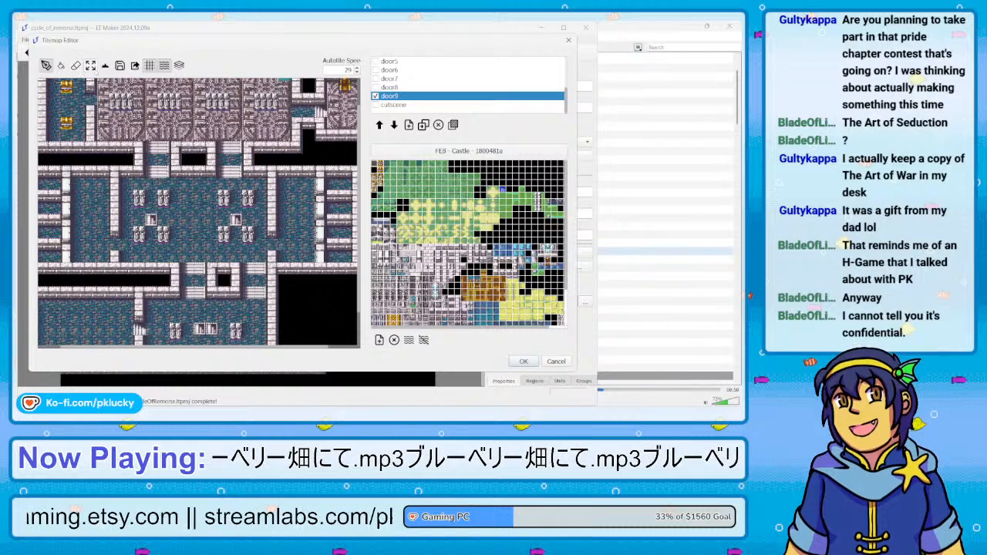
left_click(105, 65)
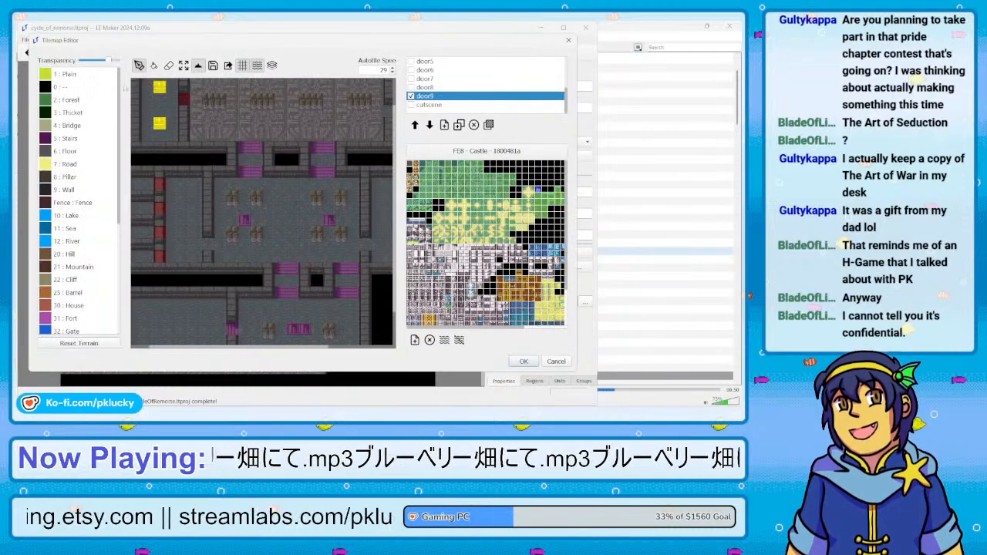
right_click(175, 105)
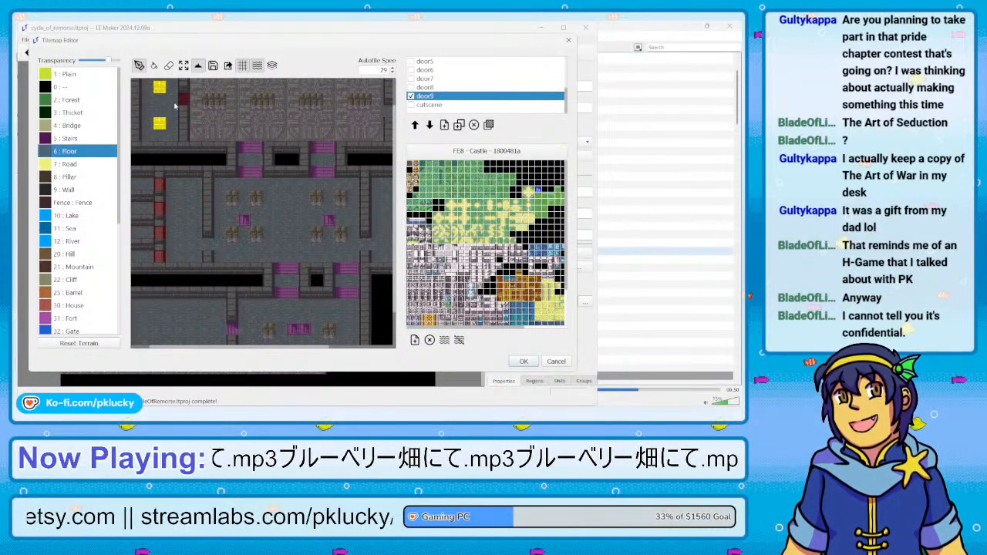
left_click(200, 68)
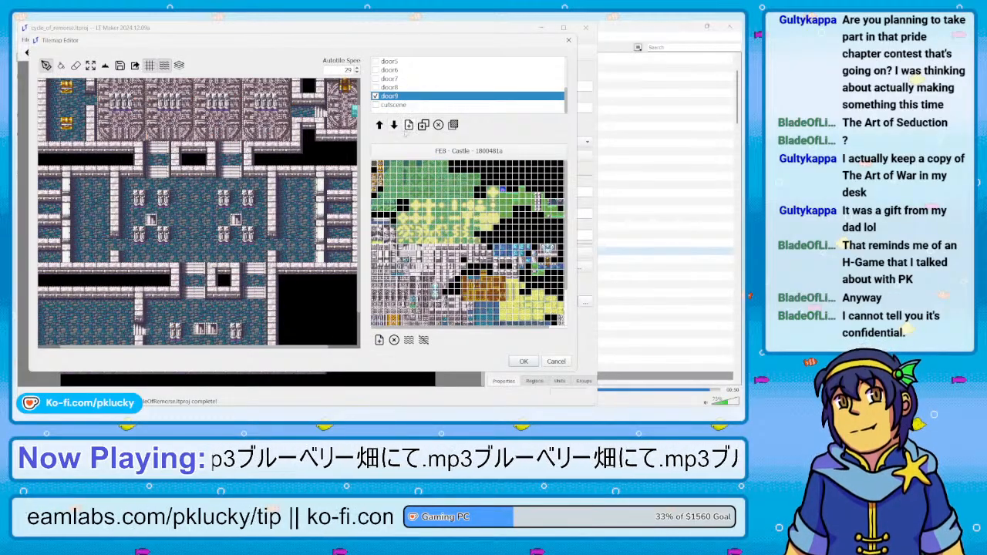
Hide the door9 layer, look over the castle map and accept the Ch25 tilemap edits
left_click(375, 96)
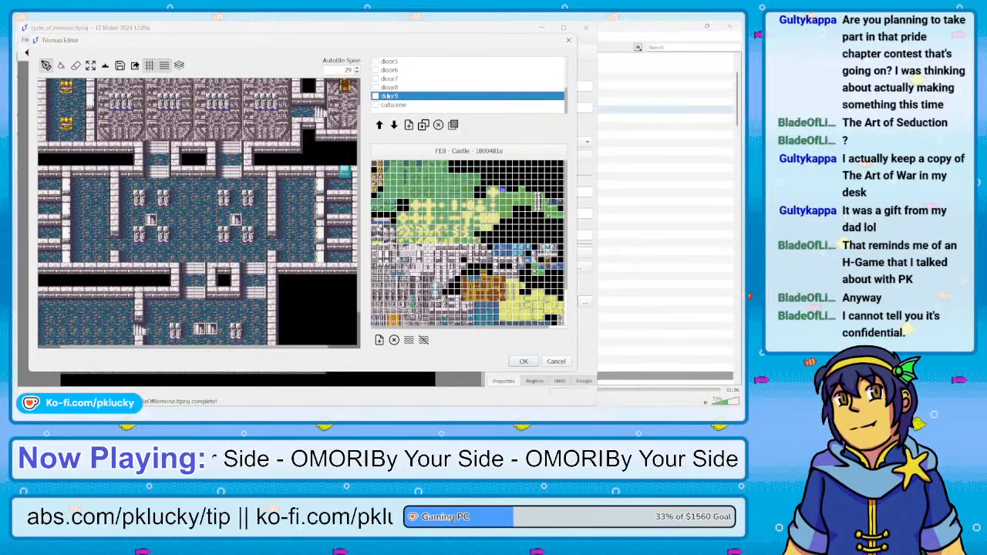
scroll(395, 92, "up", 3)
scroll(393, 93, "down", 3)
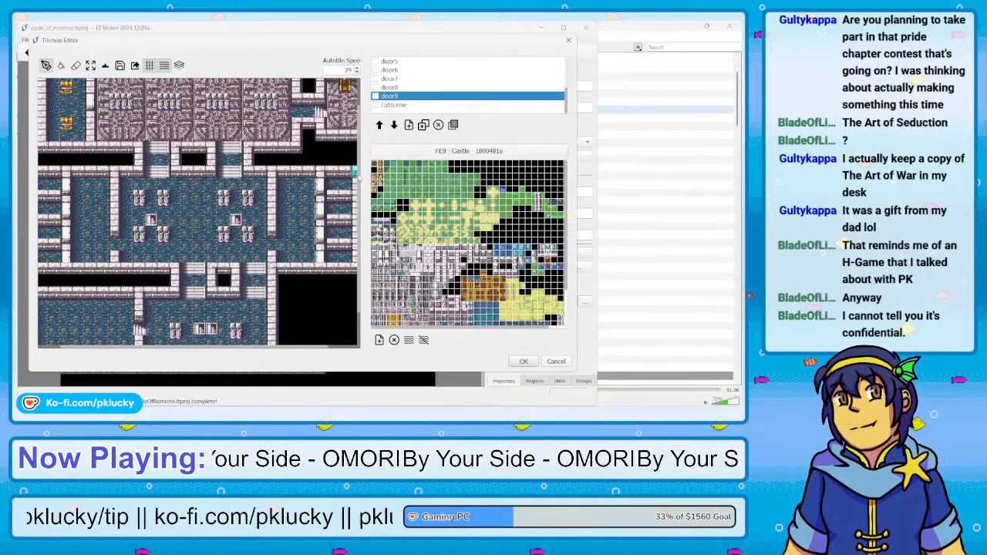
scroll(357, 176, "up", 2)
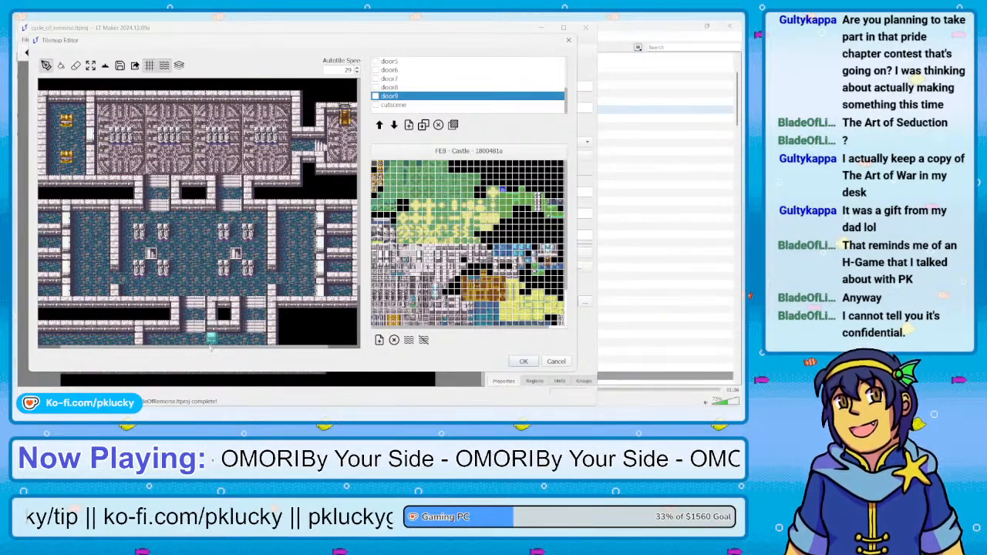
scroll(208, 349, "right", 2)
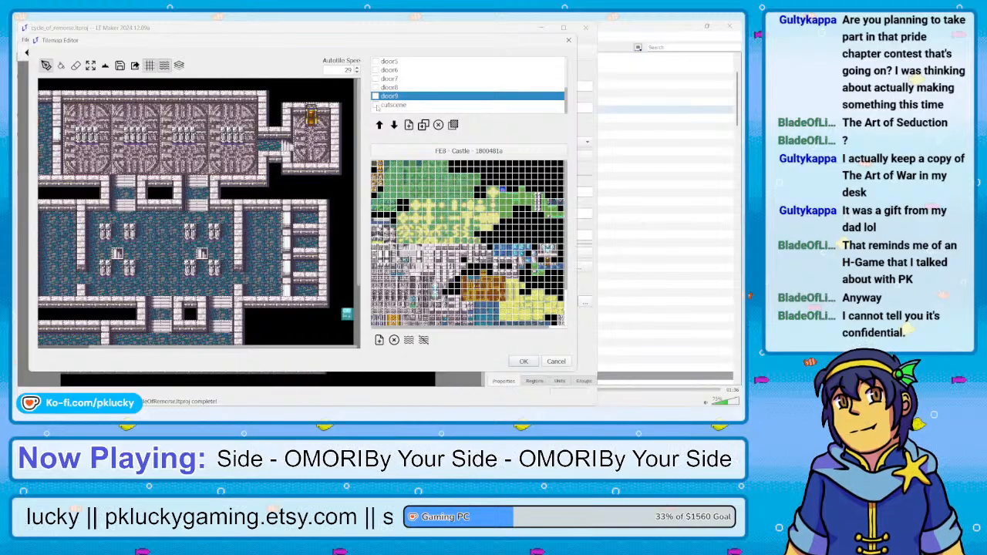
left_click(522, 362)
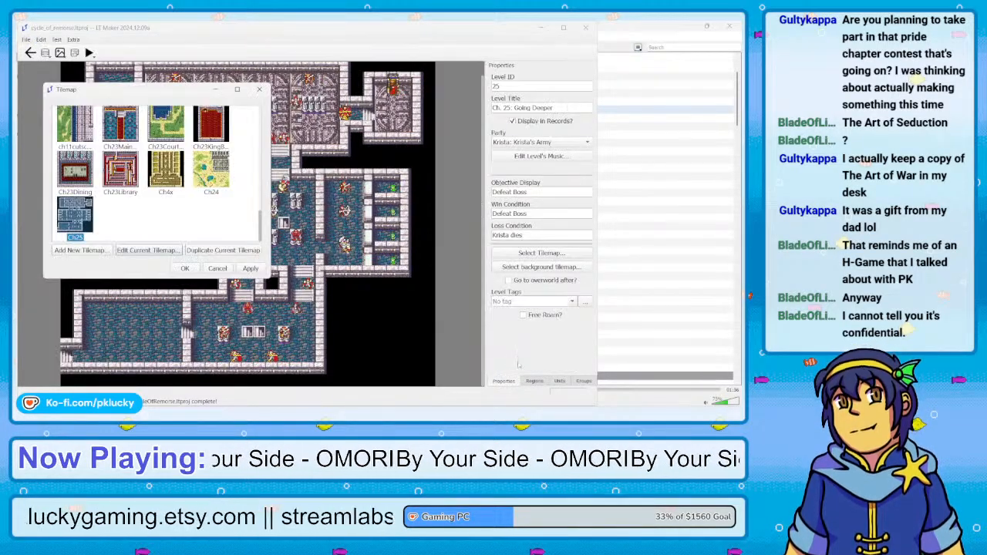
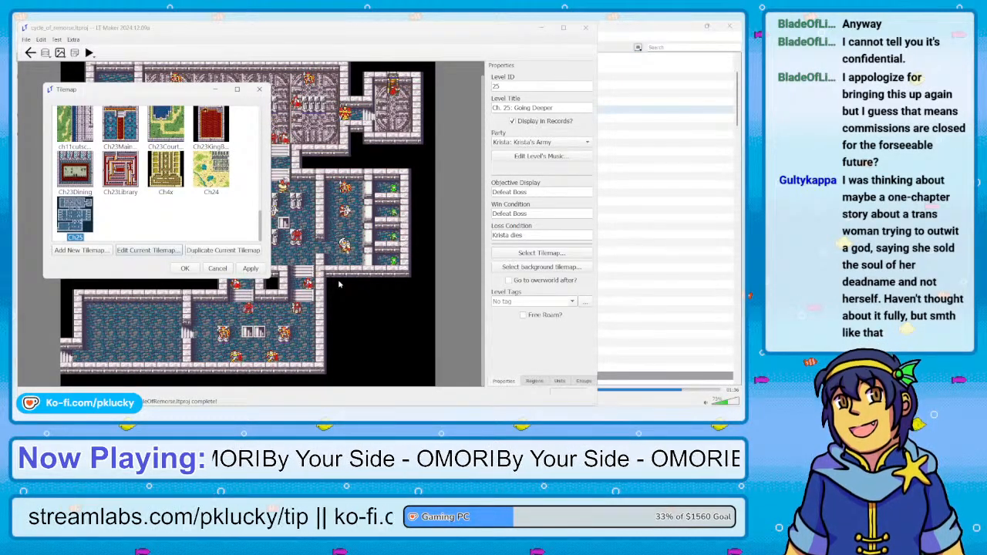
Confirm the Ch25 tilemap as the level's tilemap and save the project
scroll(247, 206, "up", 5)
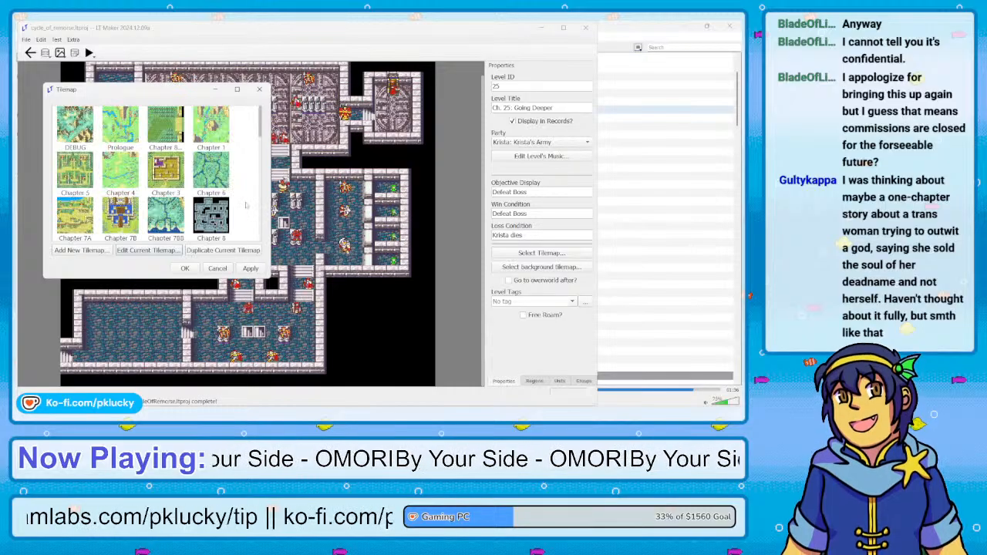
scroll(247, 206, "down", 5)
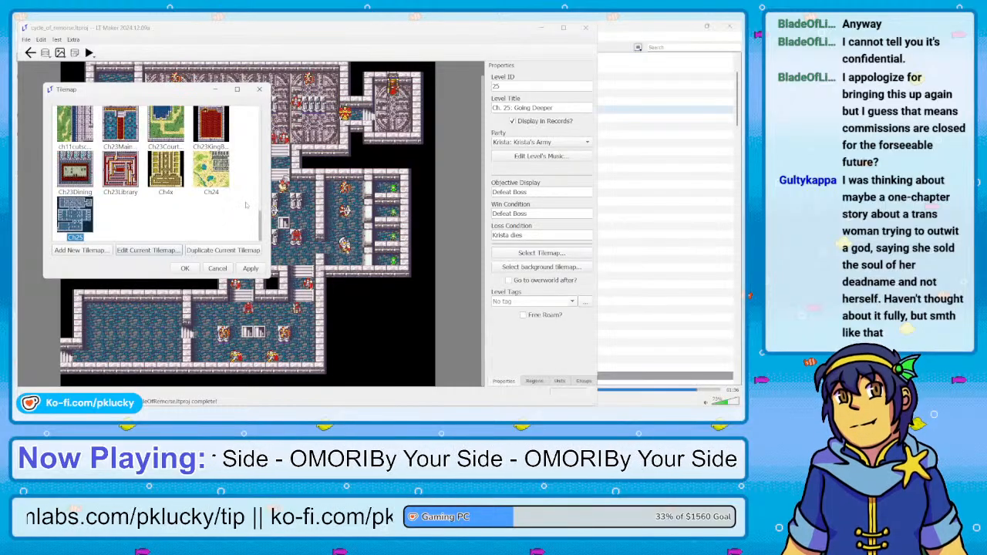
left_click(185, 268)
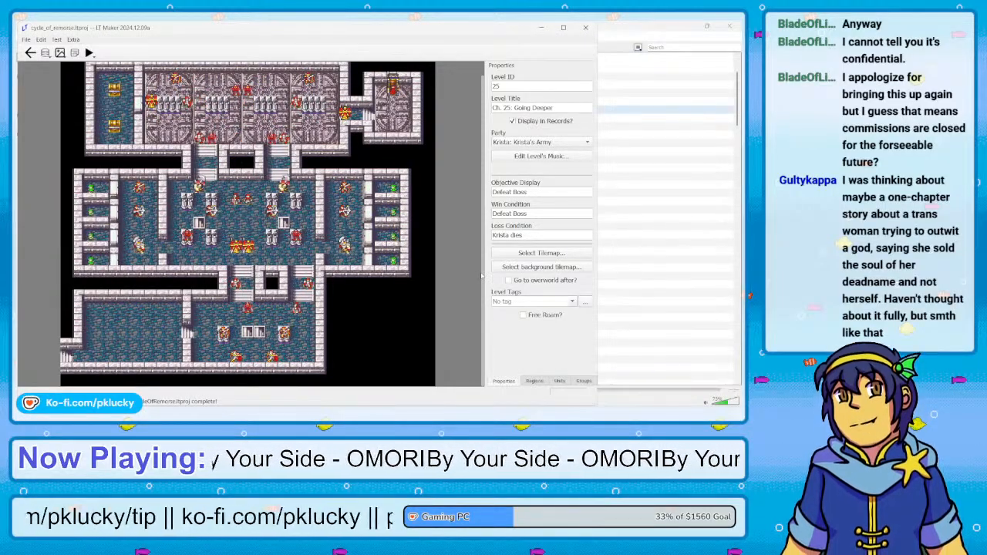
key("ctrl+s")
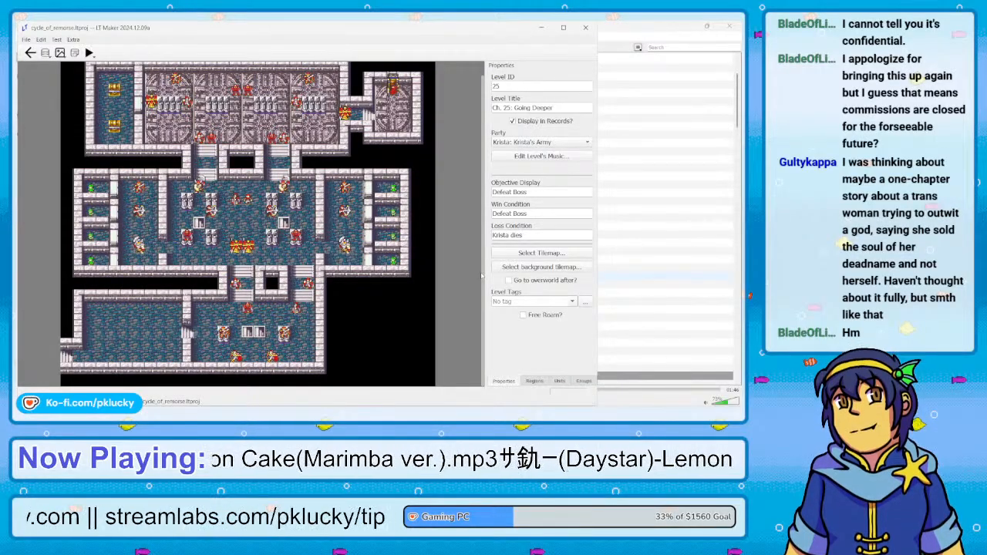
scroll(453, 260, "down", 2)
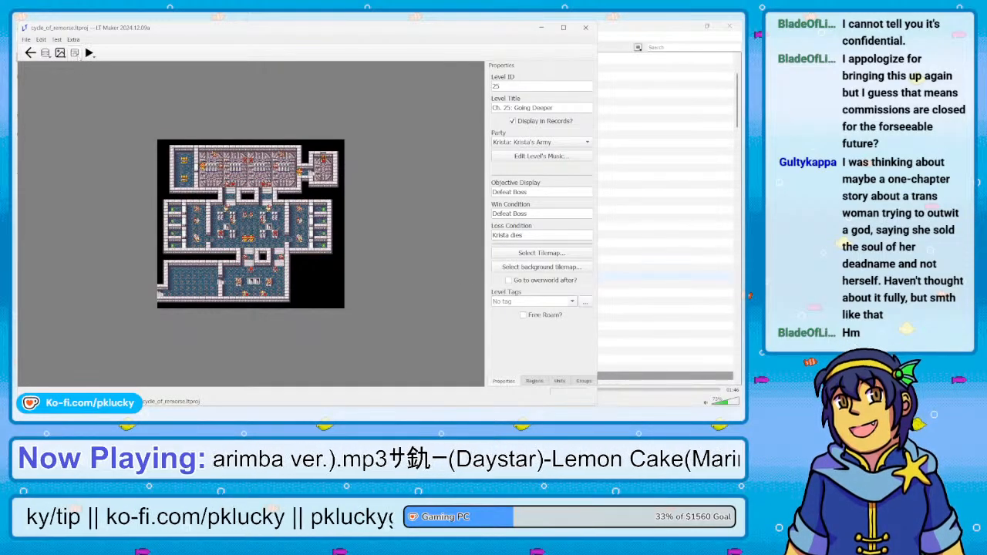
Delete the Door10 through Door16 branches and their show_layer commands from Chapter 25's Door event script
left_click(74, 53)
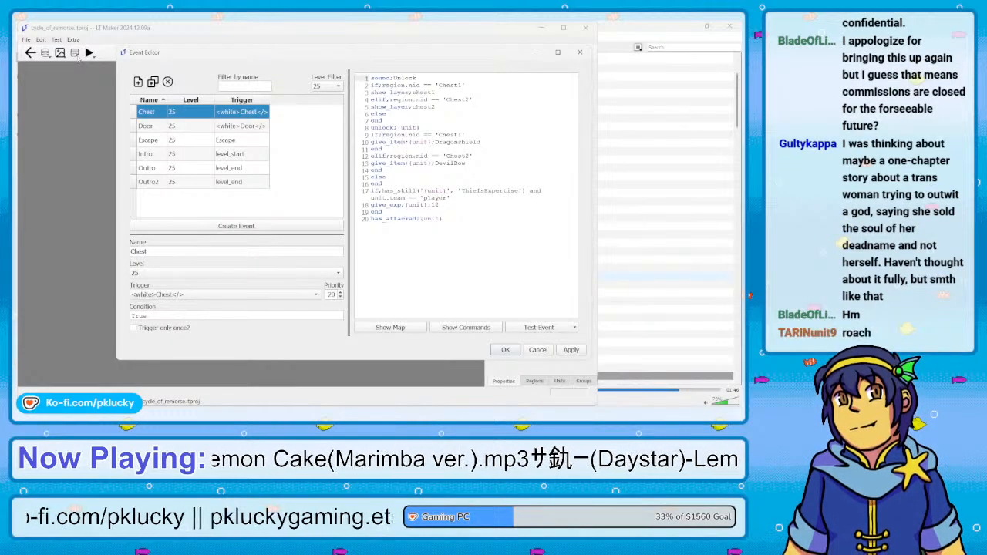
left_click(218, 130)
scroll(478, 263, "down", 2)
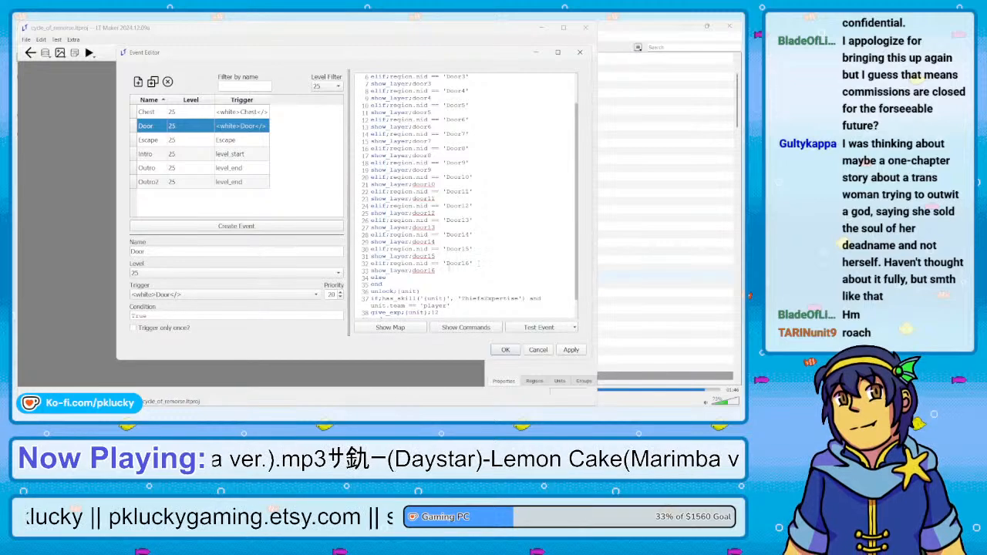
mouse_move(442, 272)
left_mouse_down()
mouse_move(484, 178)
mouse_move(478, 171)
left_mouse_up()
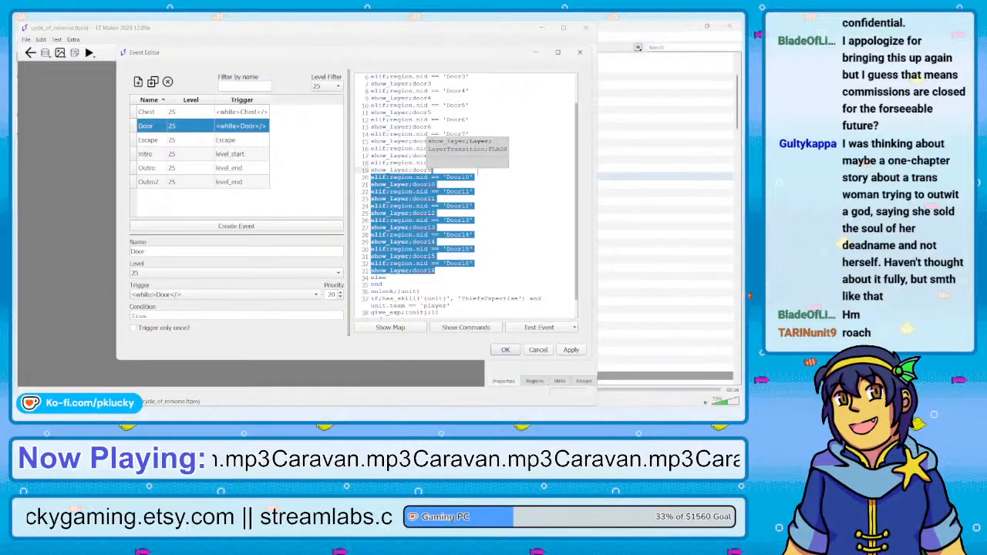
key("BackSpace")
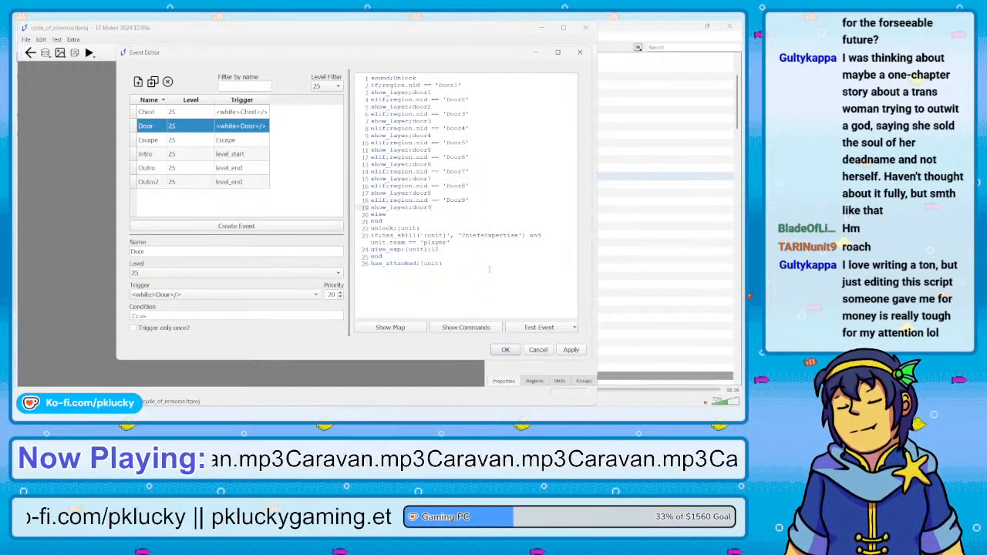
Review the Chapter 25 Escape, Intro, Outro and Outro2 event scripts
left_click(231, 142)
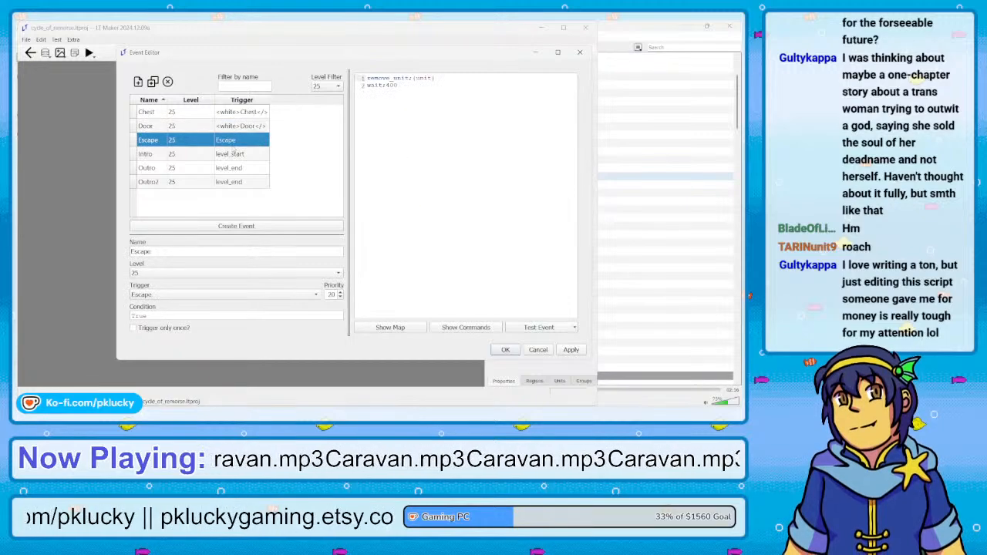
left_click(218, 154)
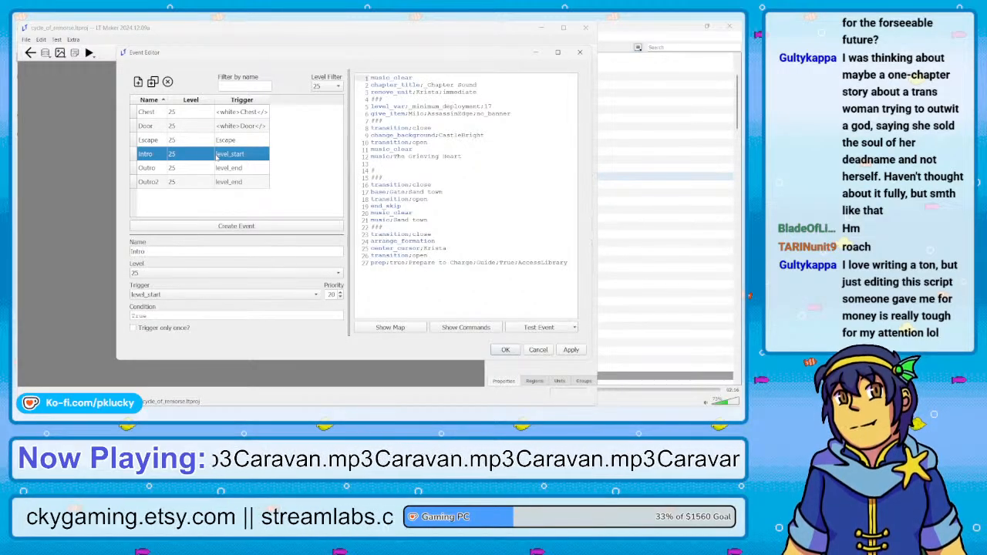
left_click(198, 169)
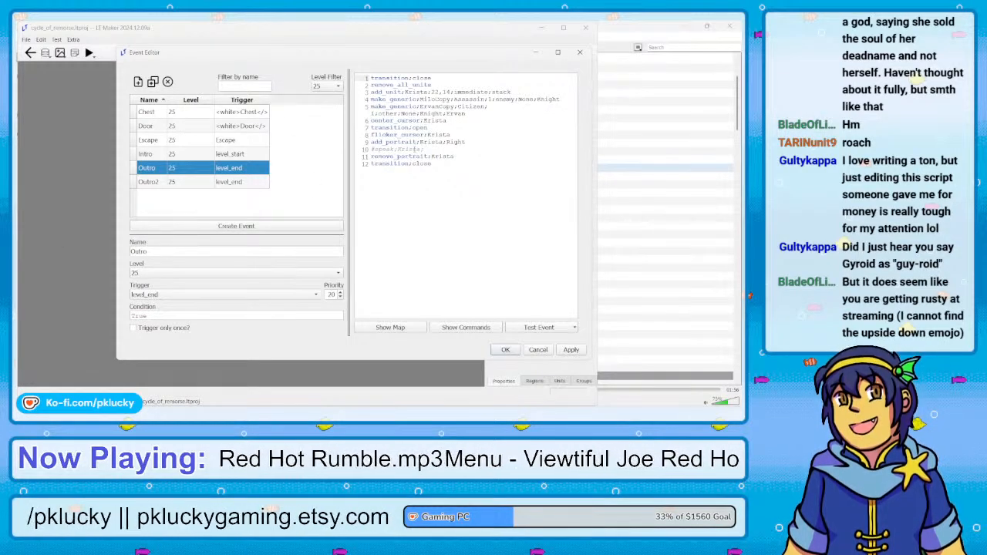
left_click(180, 182)
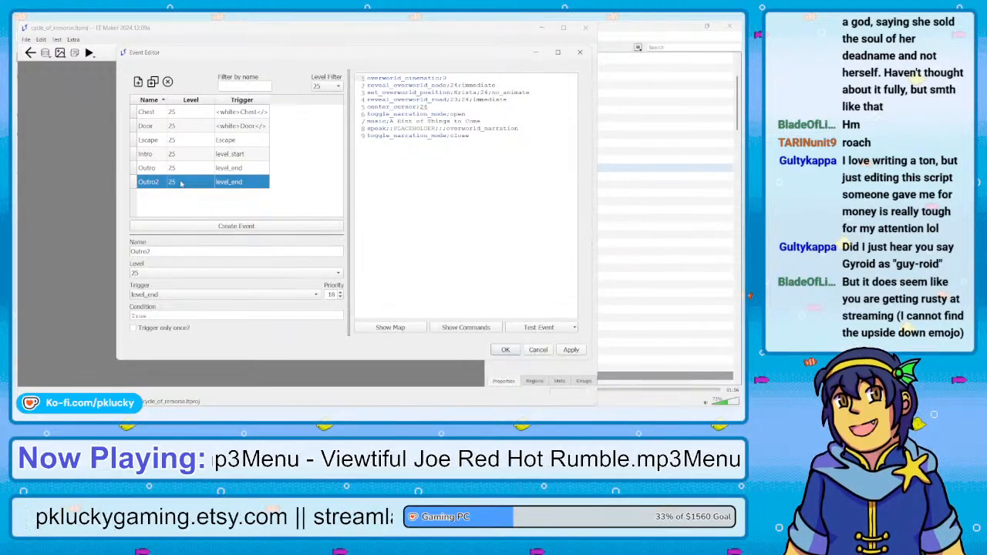
left_click(182, 170)
left_click(191, 154)
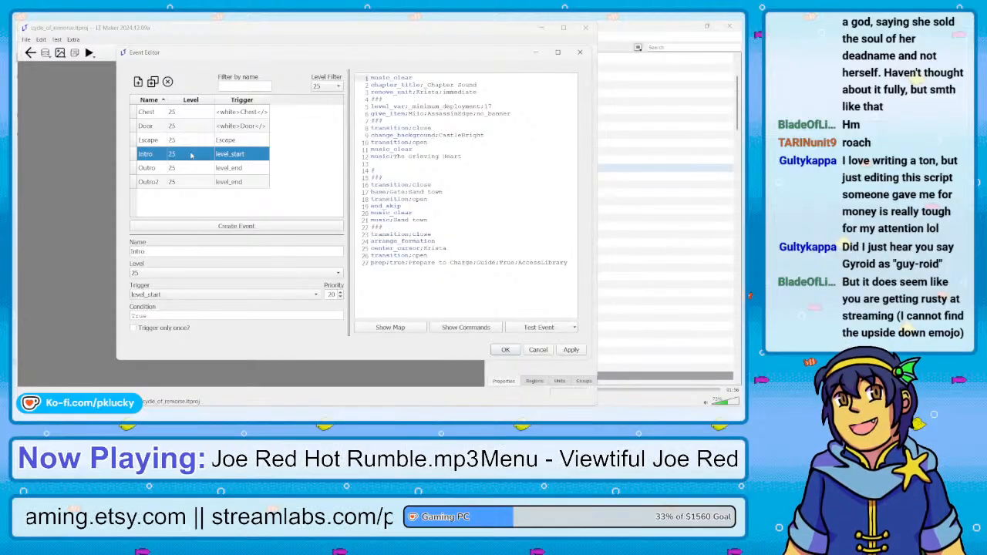
left_click(191, 167)
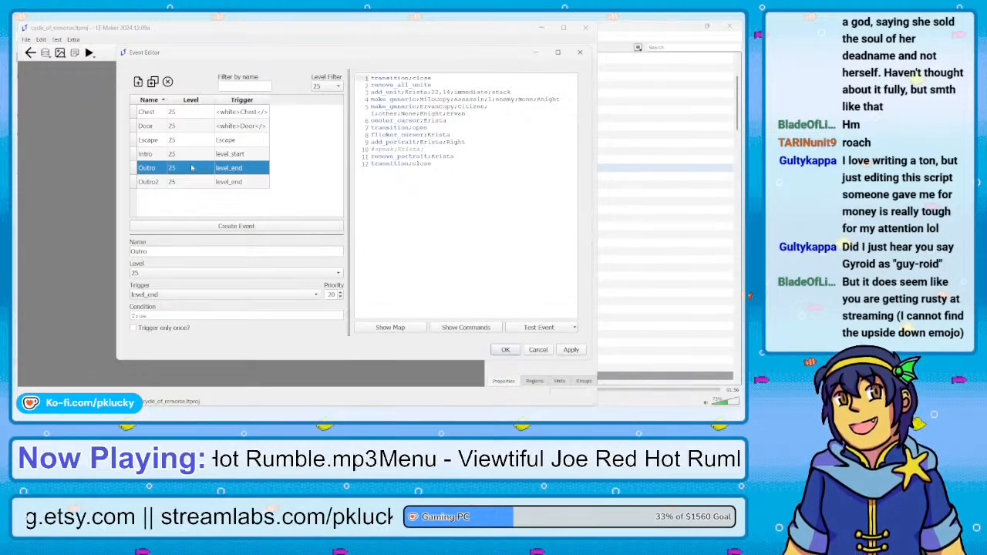